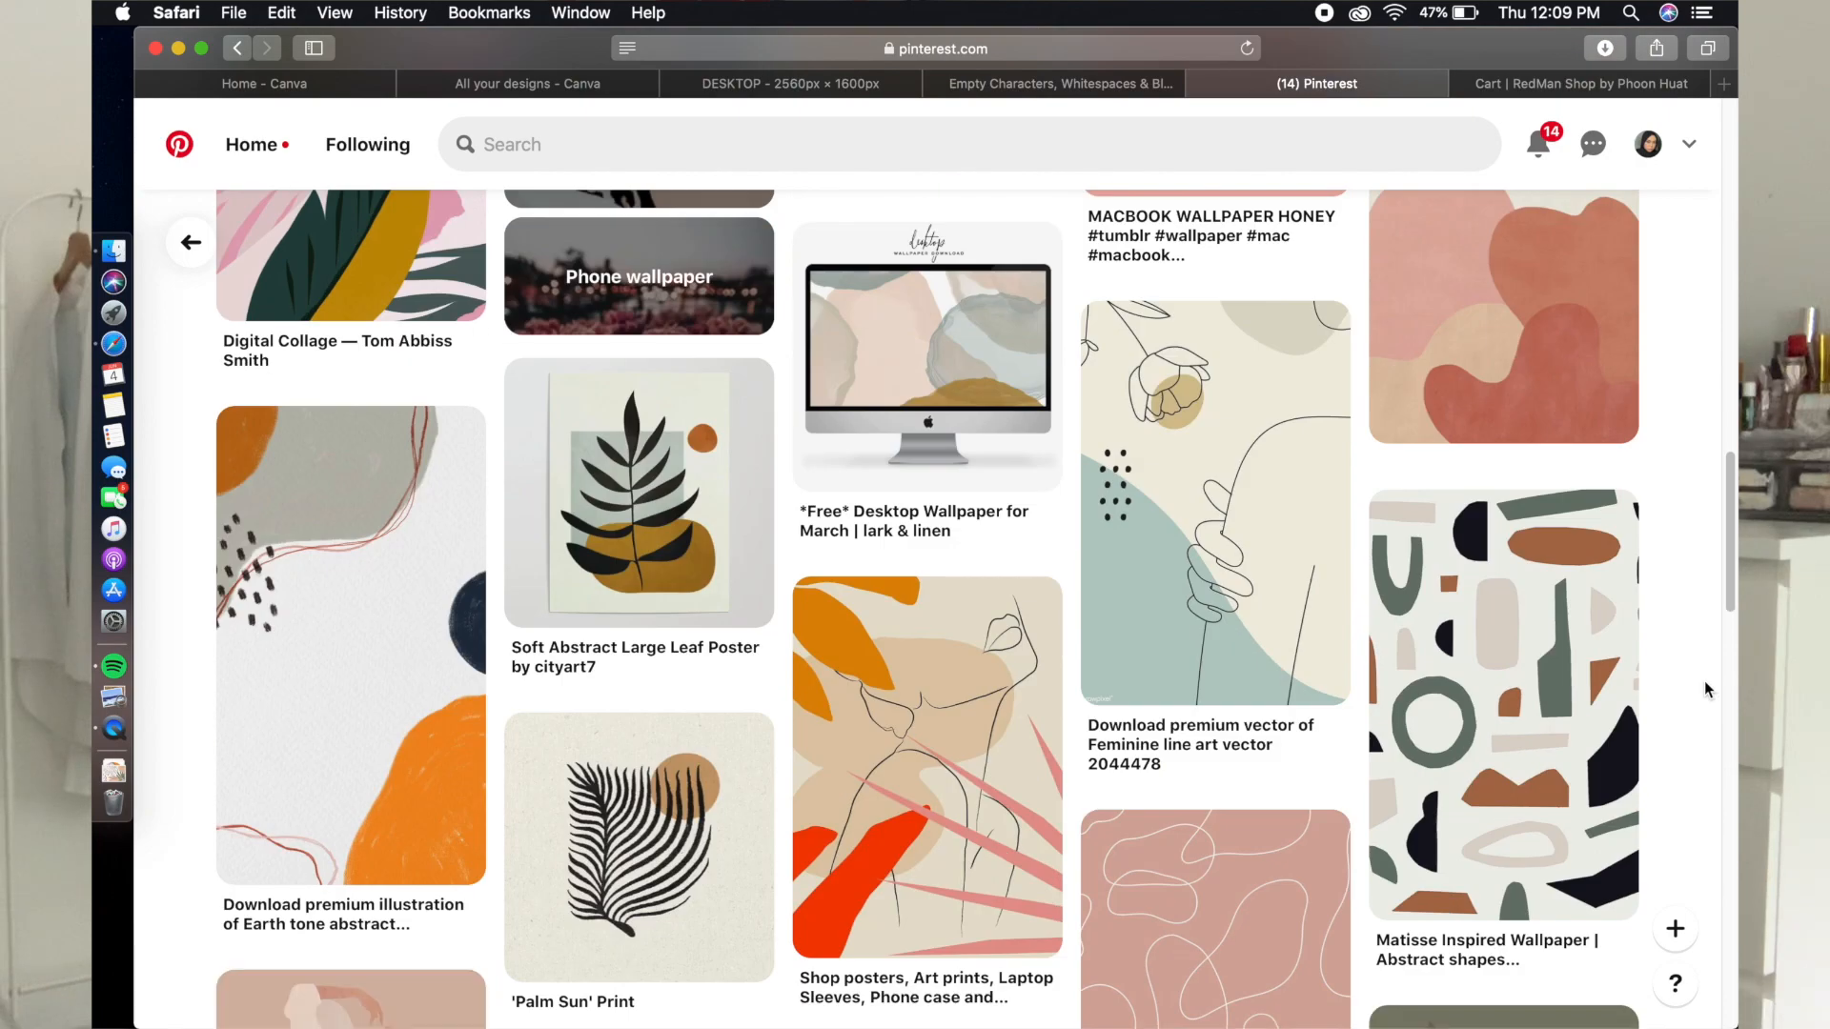
Browse the abstract wallpaper pins and open the beige leafy watercolor background from the similar results.
scroll(1704, 681, down, 4)
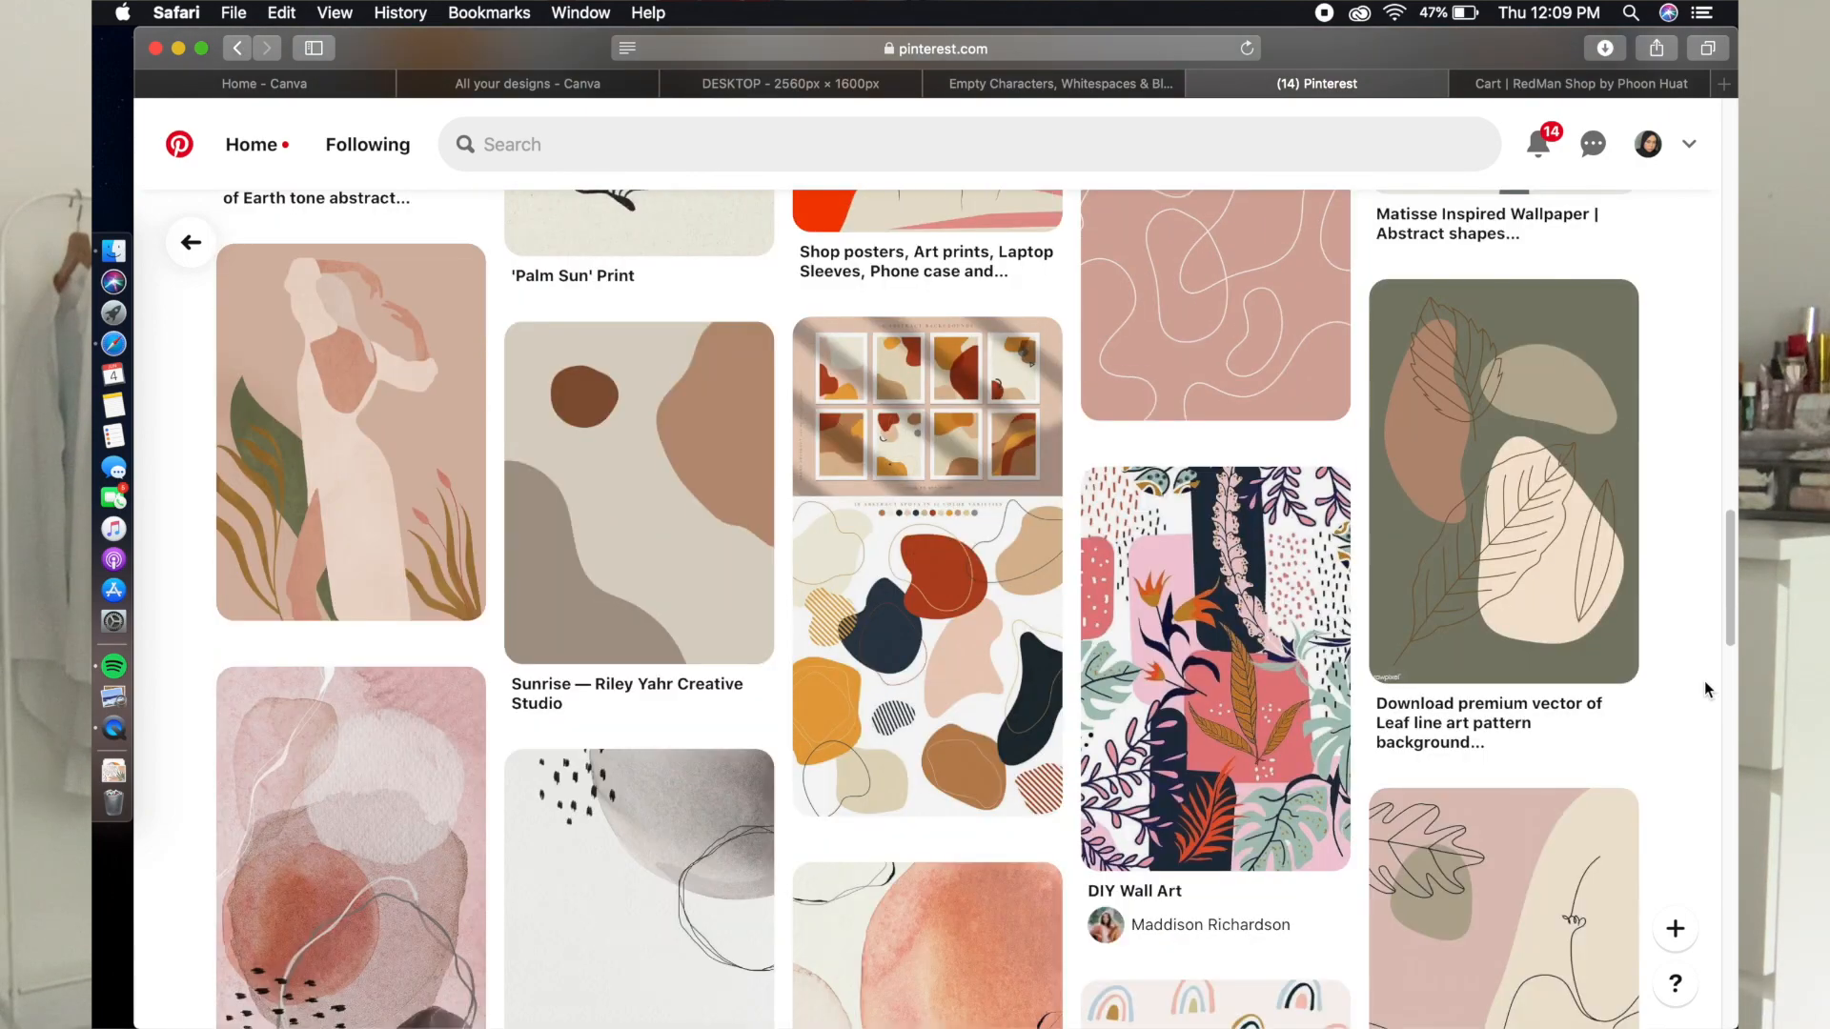
scroll(1704, 680, down, 5)
scroll(1704, 680, up, 15)
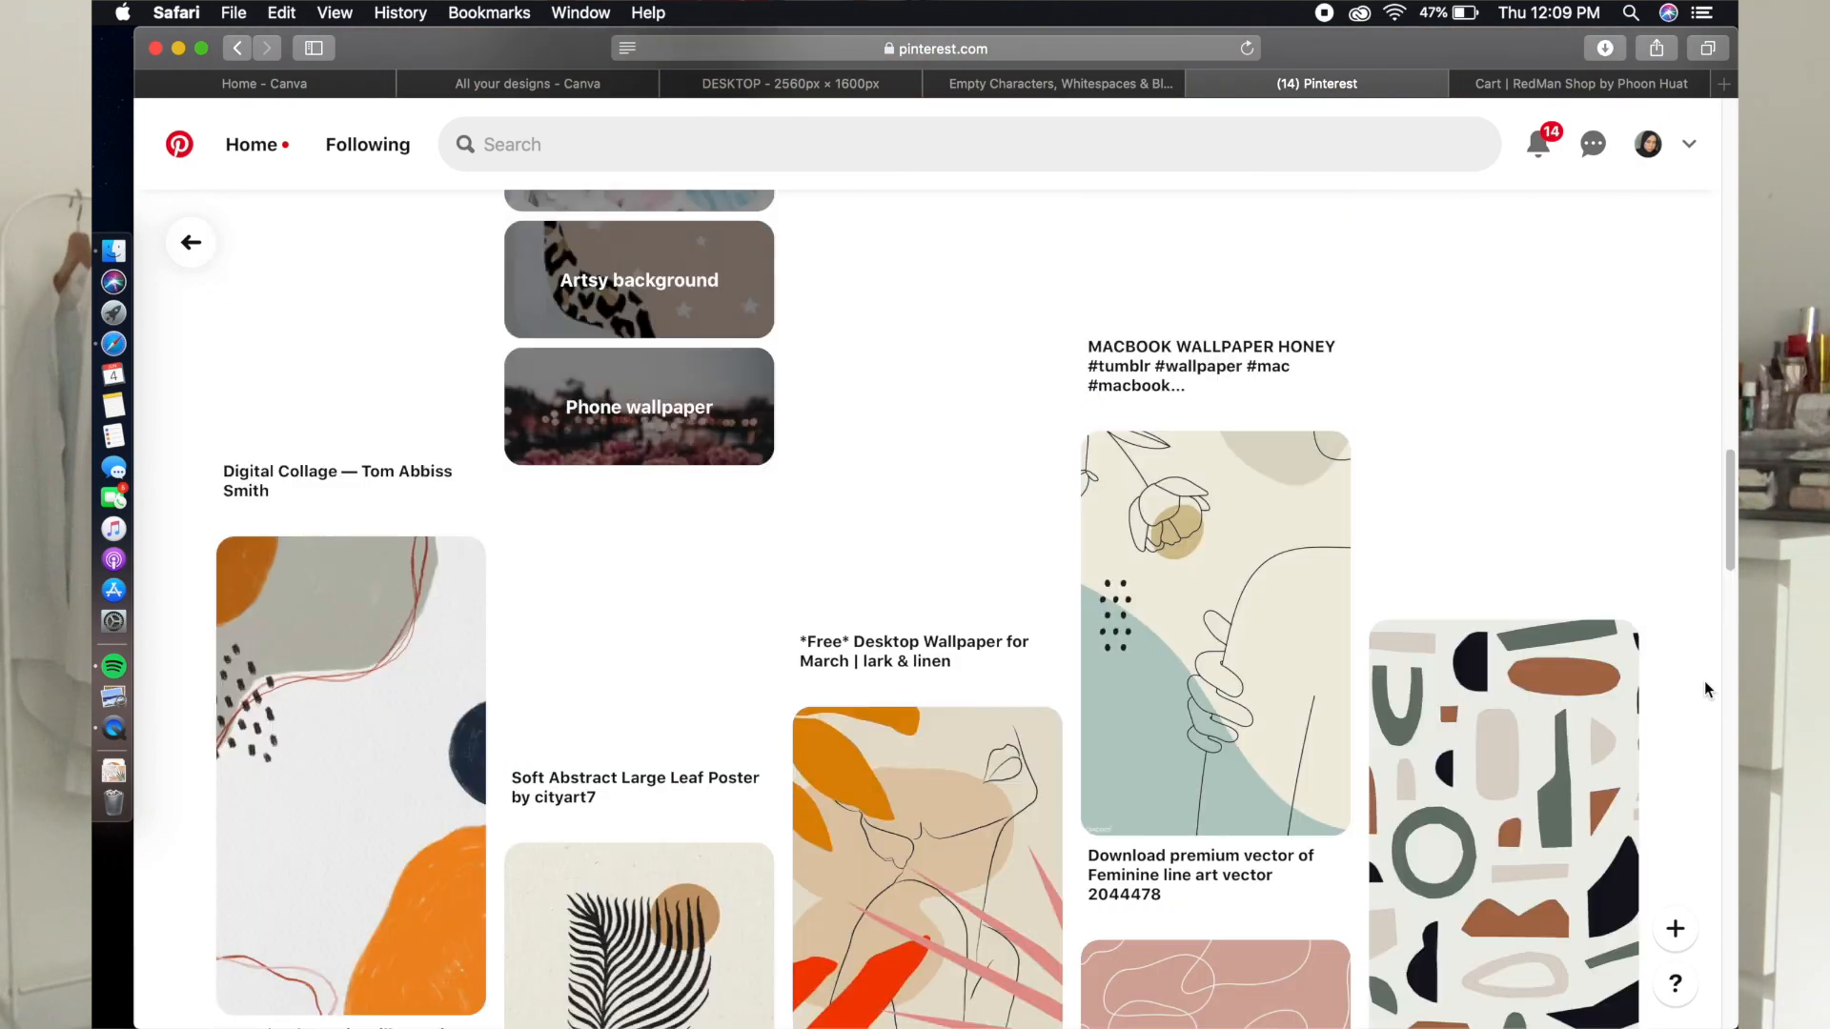
scroll(1705, 682, up, 2)
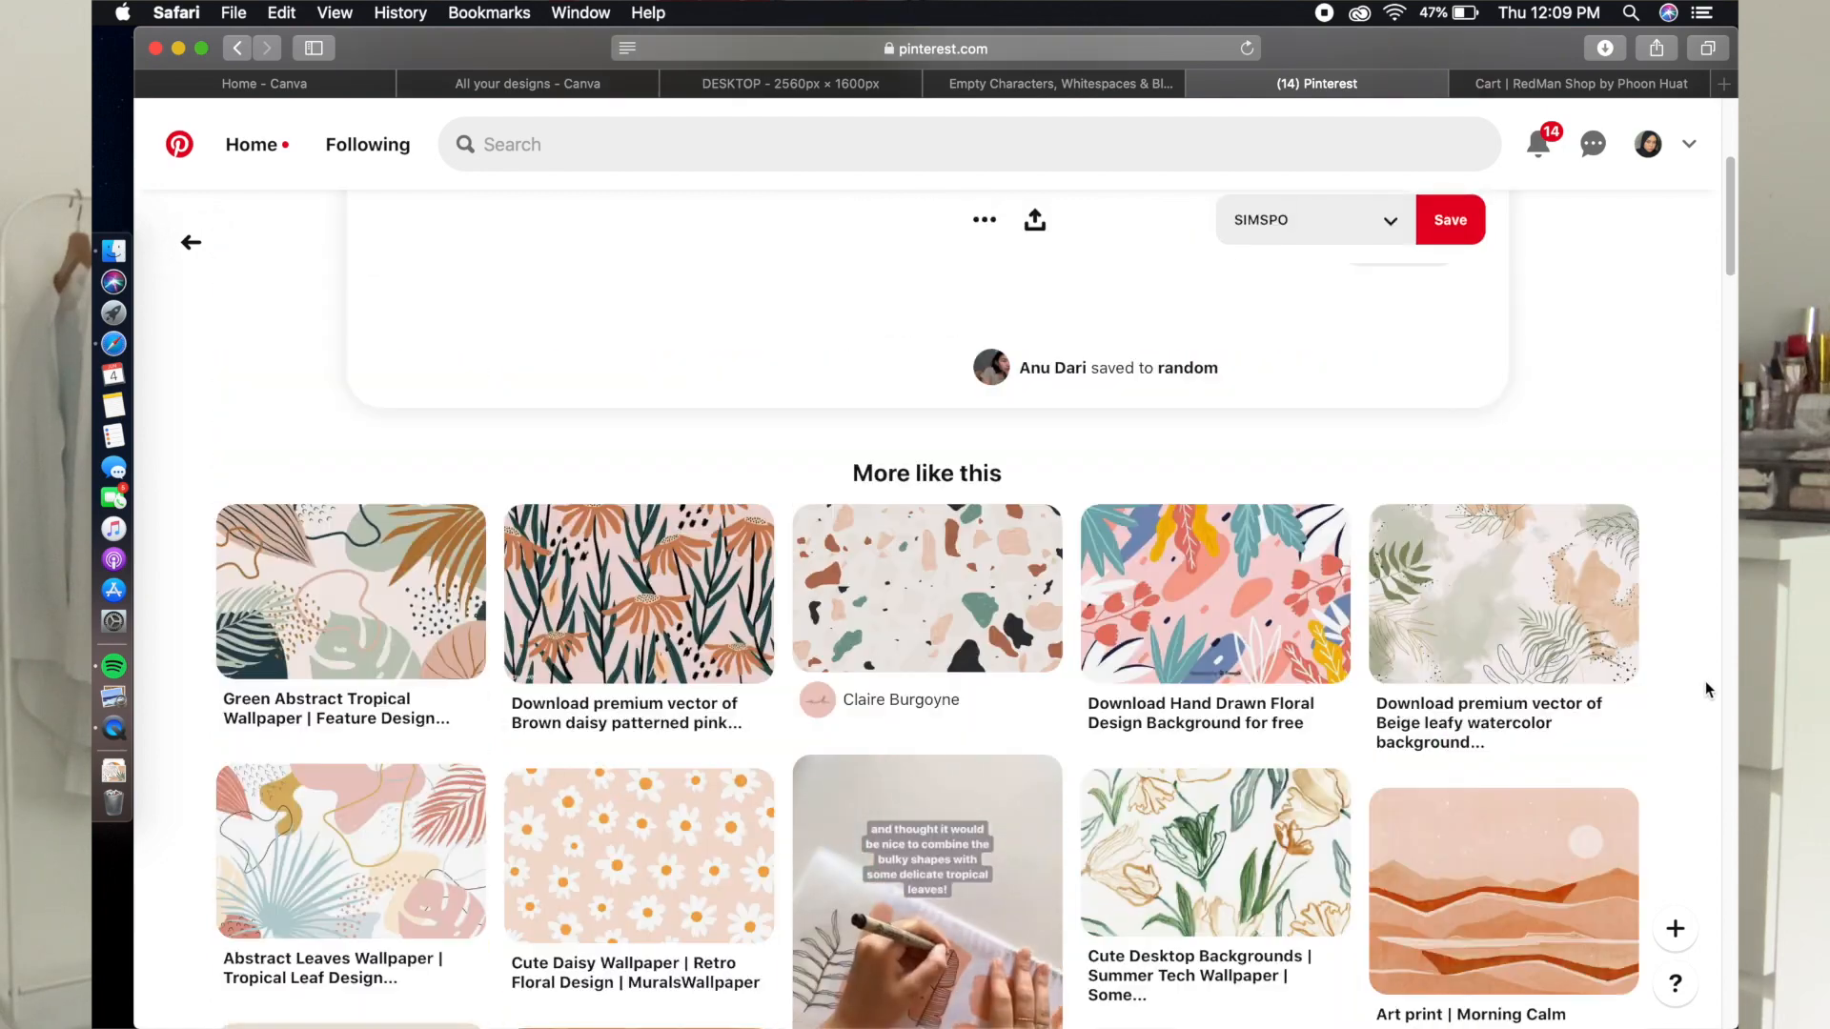
click(1526, 610)
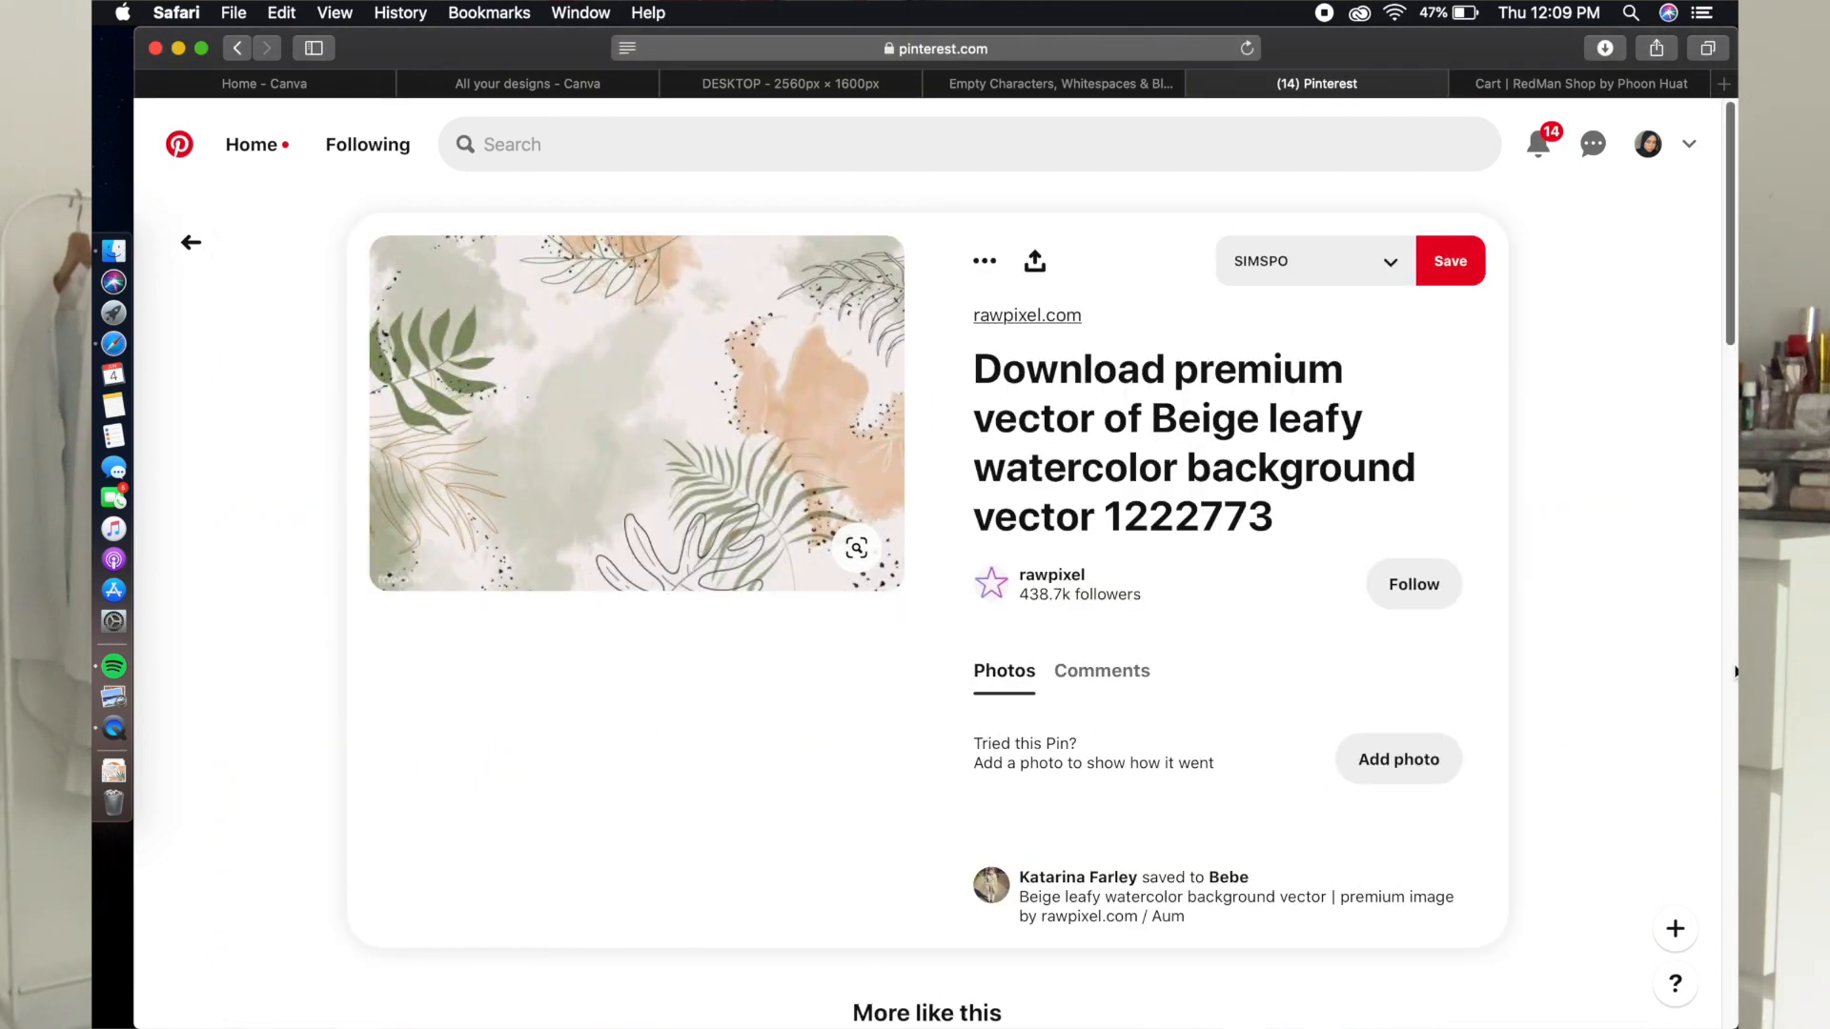
scroll(1735, 671, down, 2)
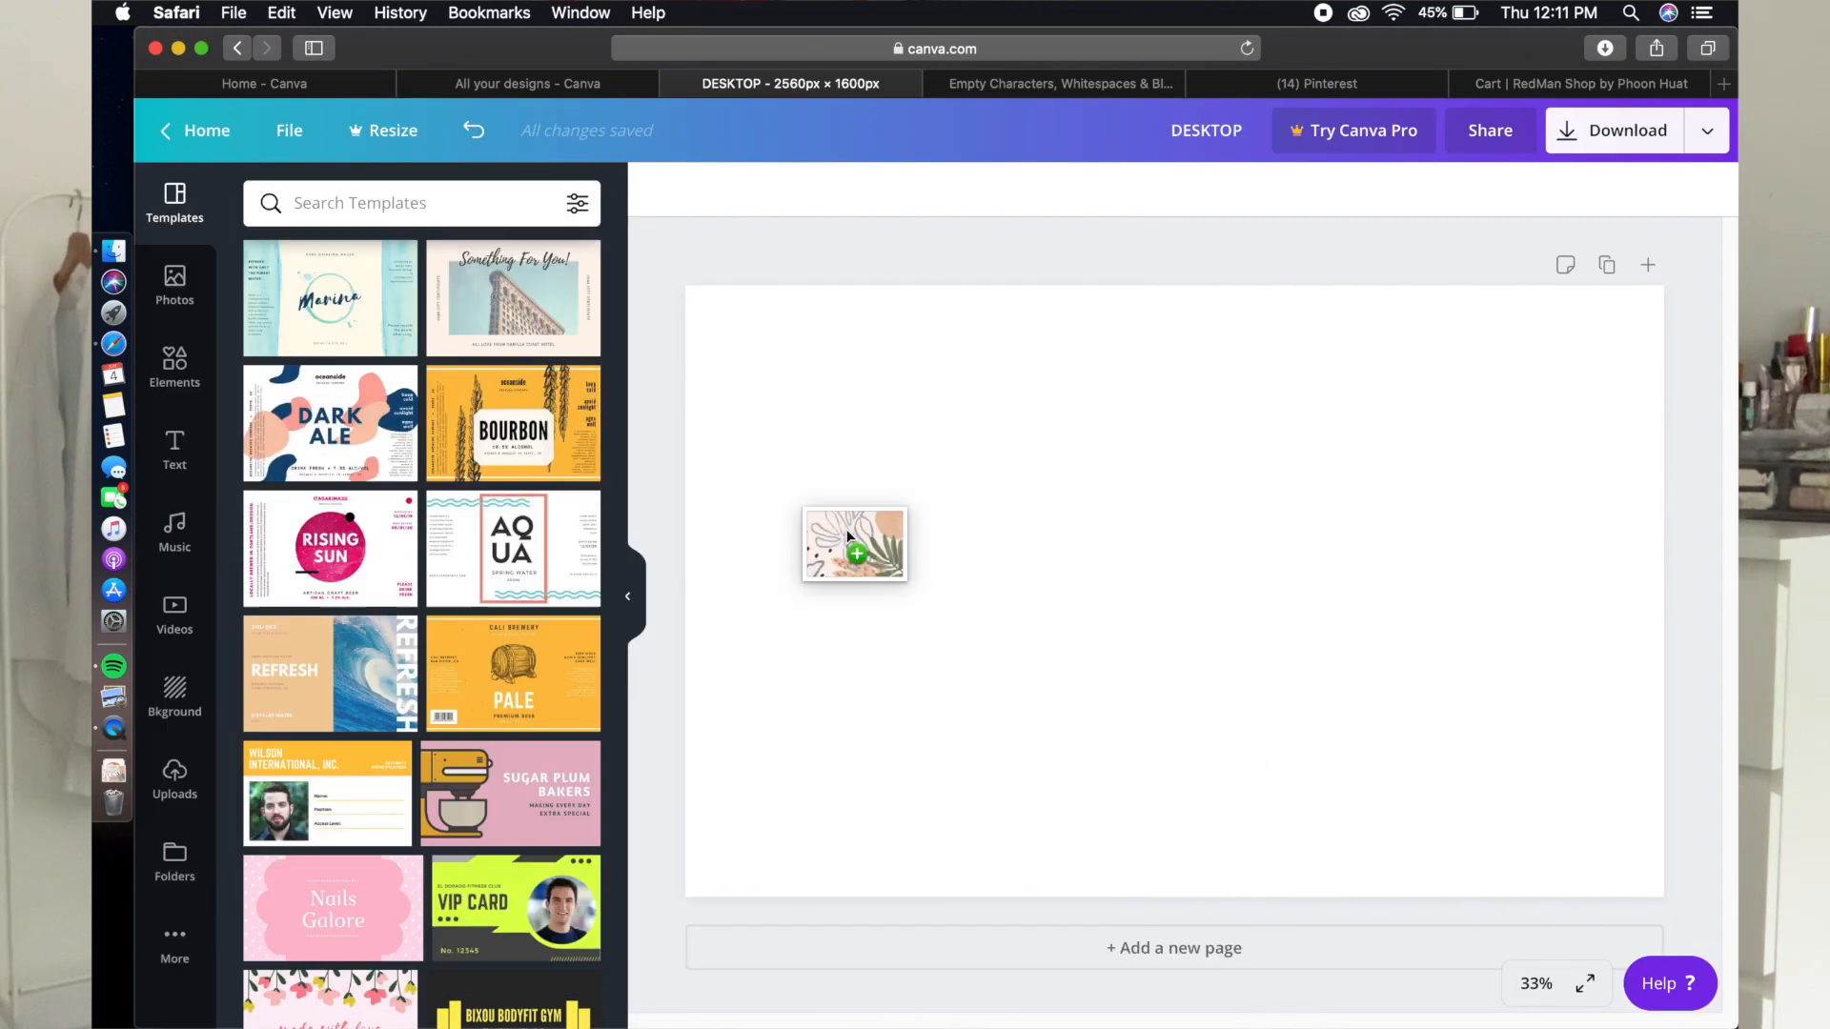
Switch to the Canva desktop design, add the downloaded abstract leaf image and enlarge it to fill the whole page.
drag(858, 538, 829, 541)
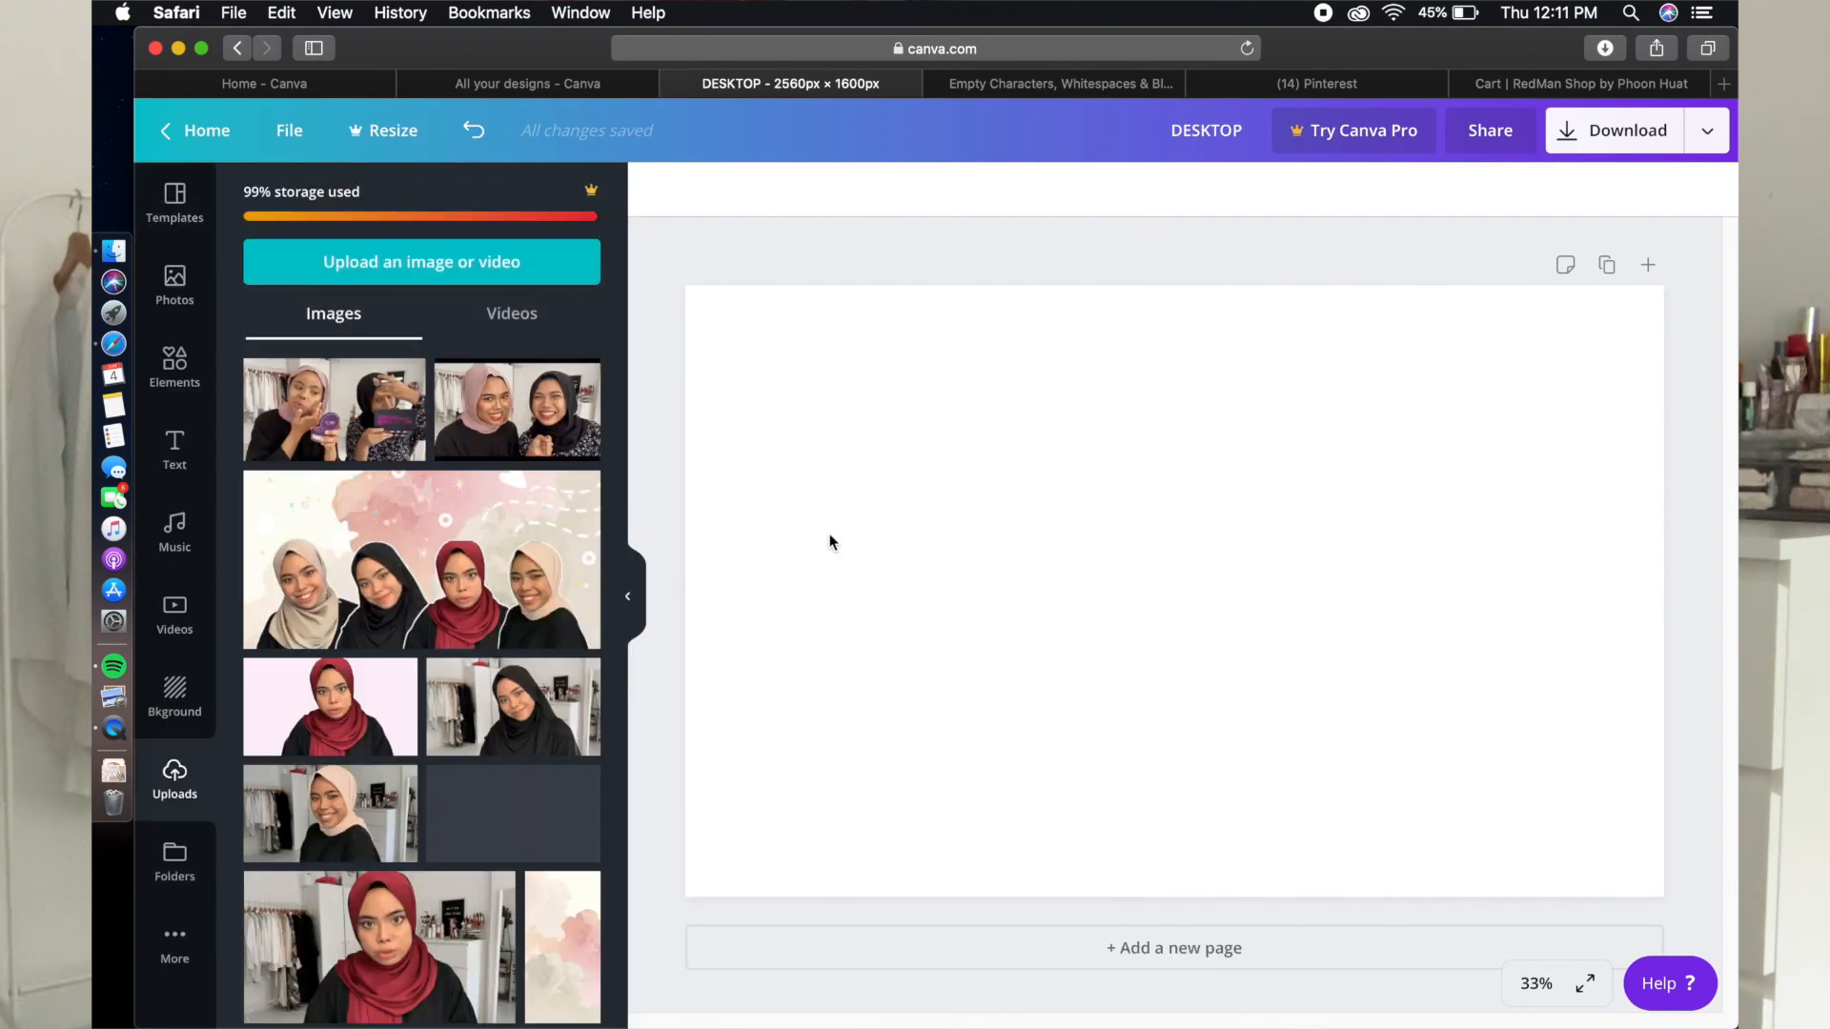
drag(1021, 563, 820, 462)
drag(1266, 682, 1574, 896)
drag(1368, 701, 1447, 699)
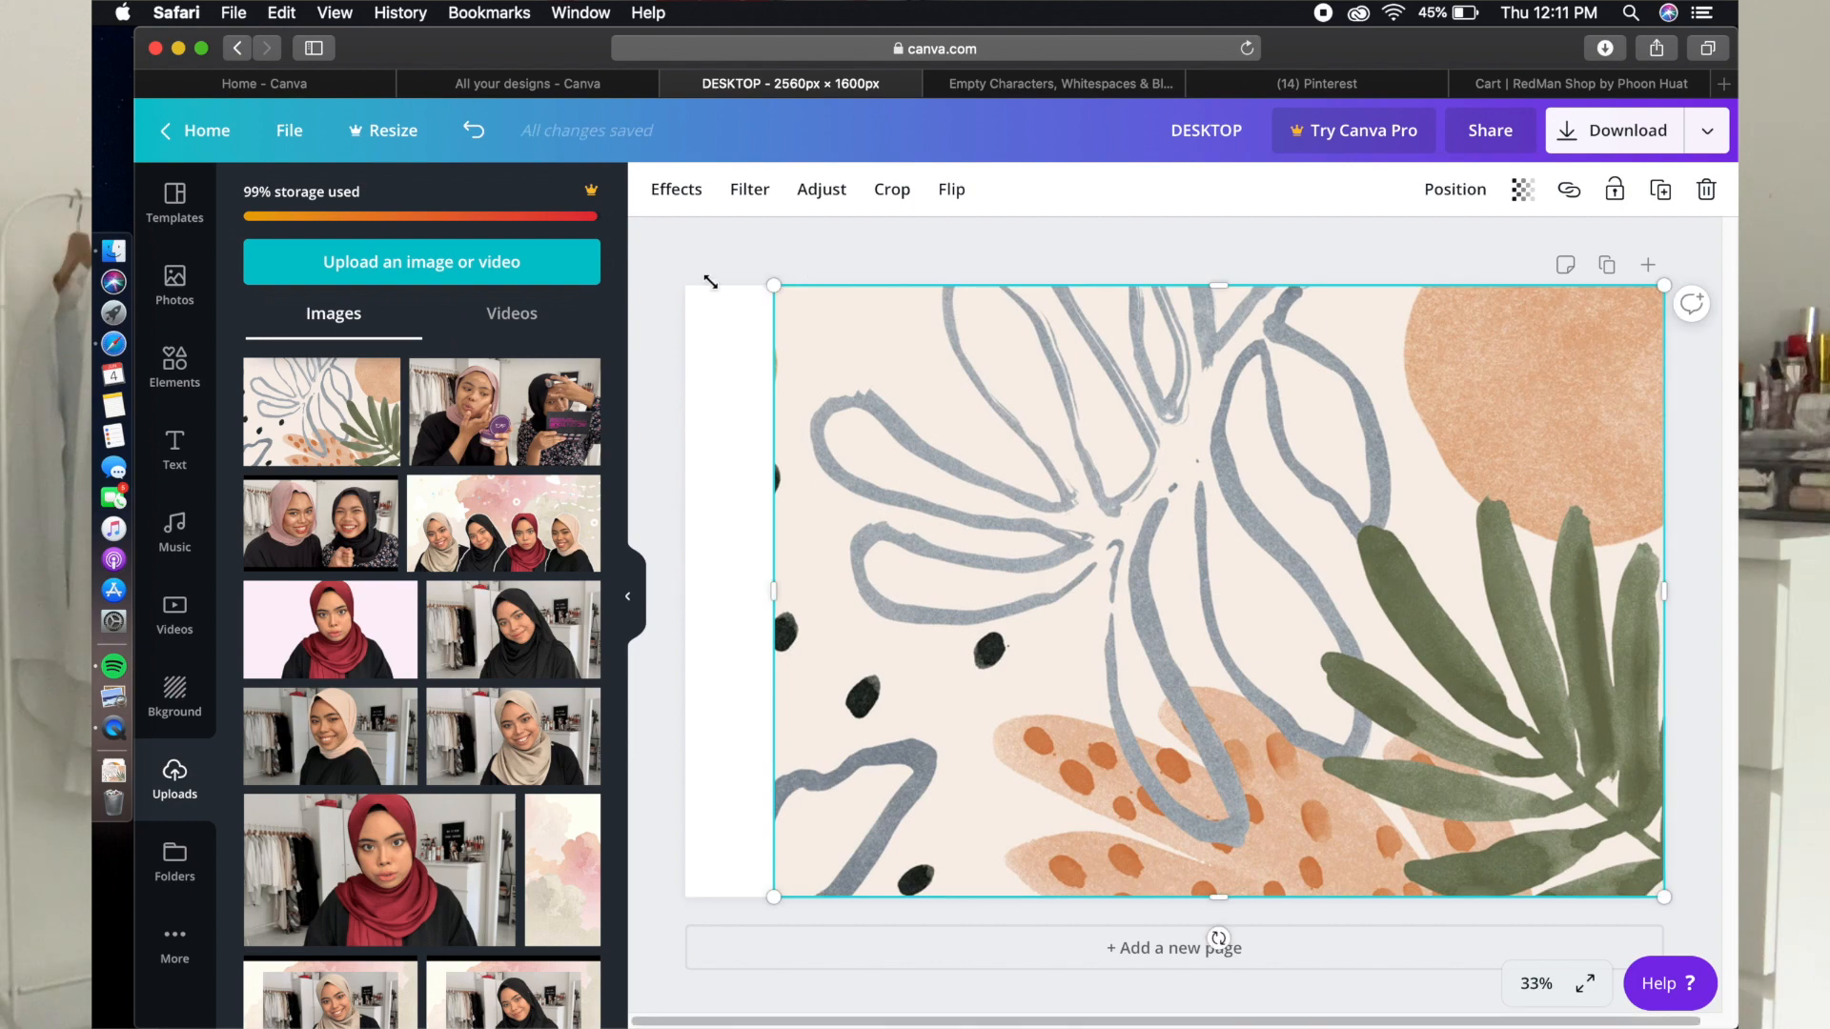
drag(710, 283, 673, 227)
click(1694, 622)
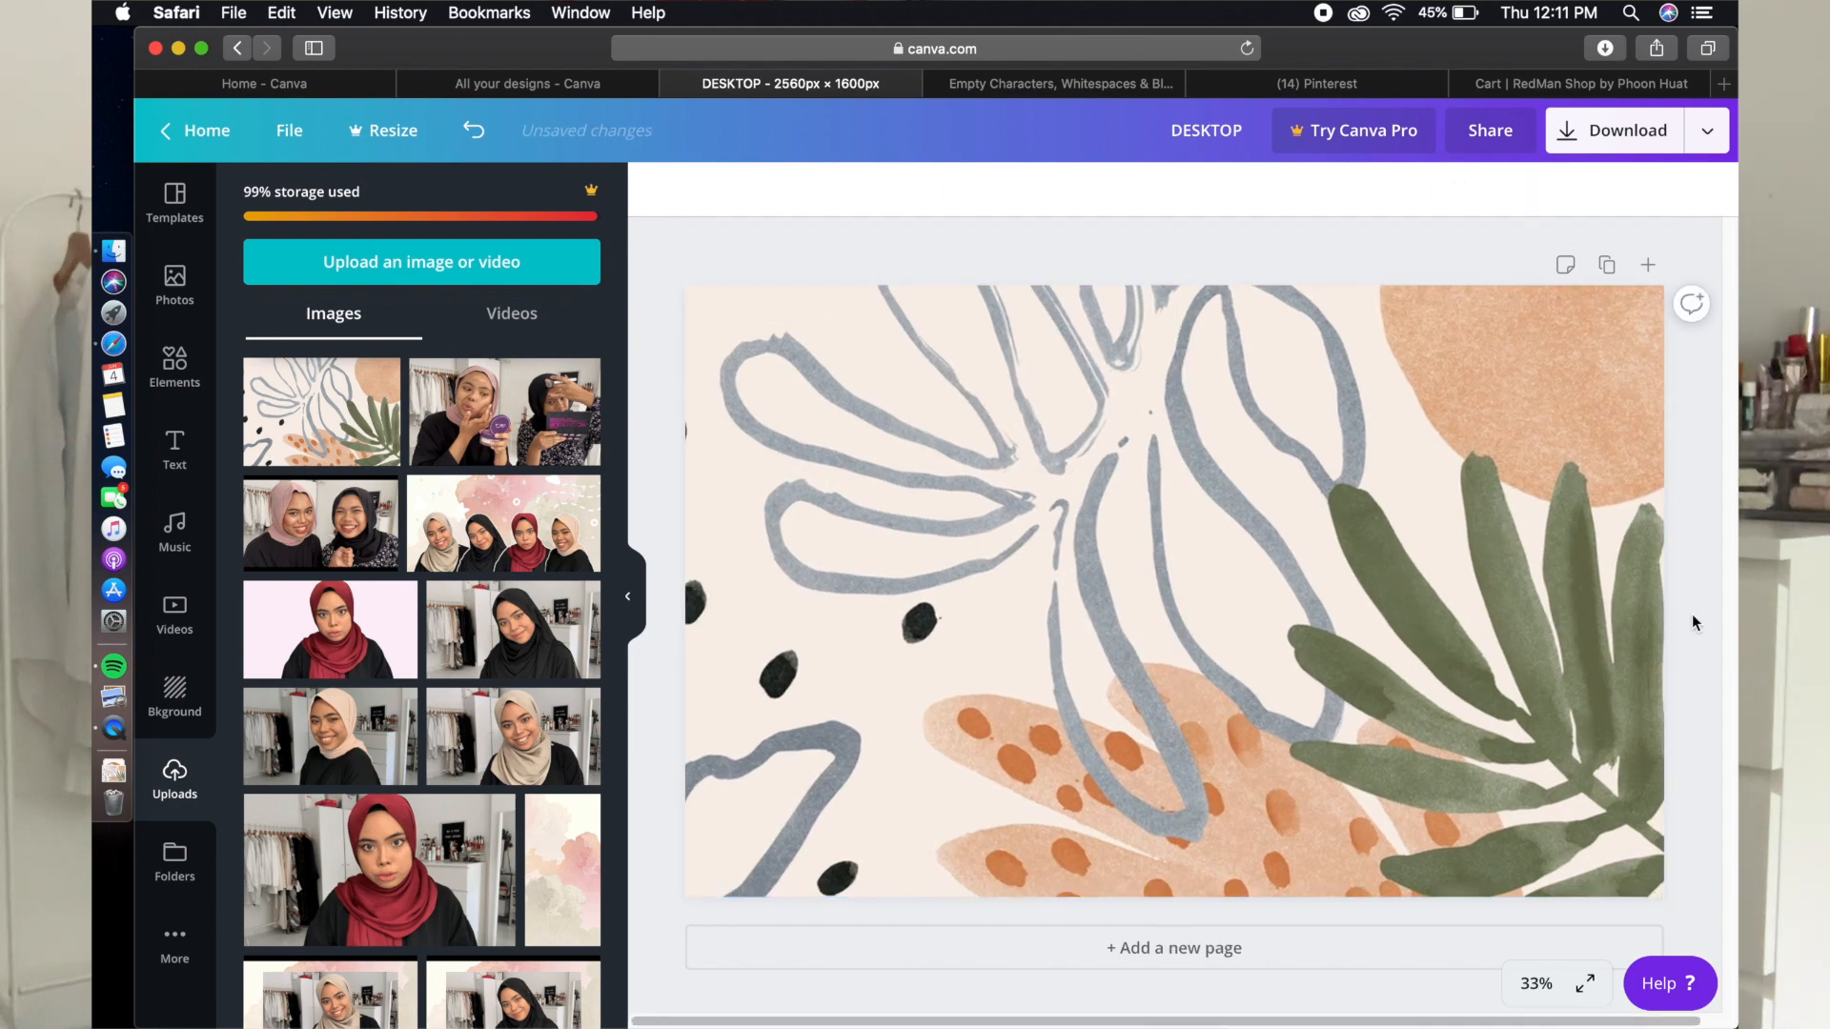
Add a square shape and stretch it to cover the entire page over the leaf image.
click(174, 367)
scroll(420, 668, down, 4)
click(390, 644)
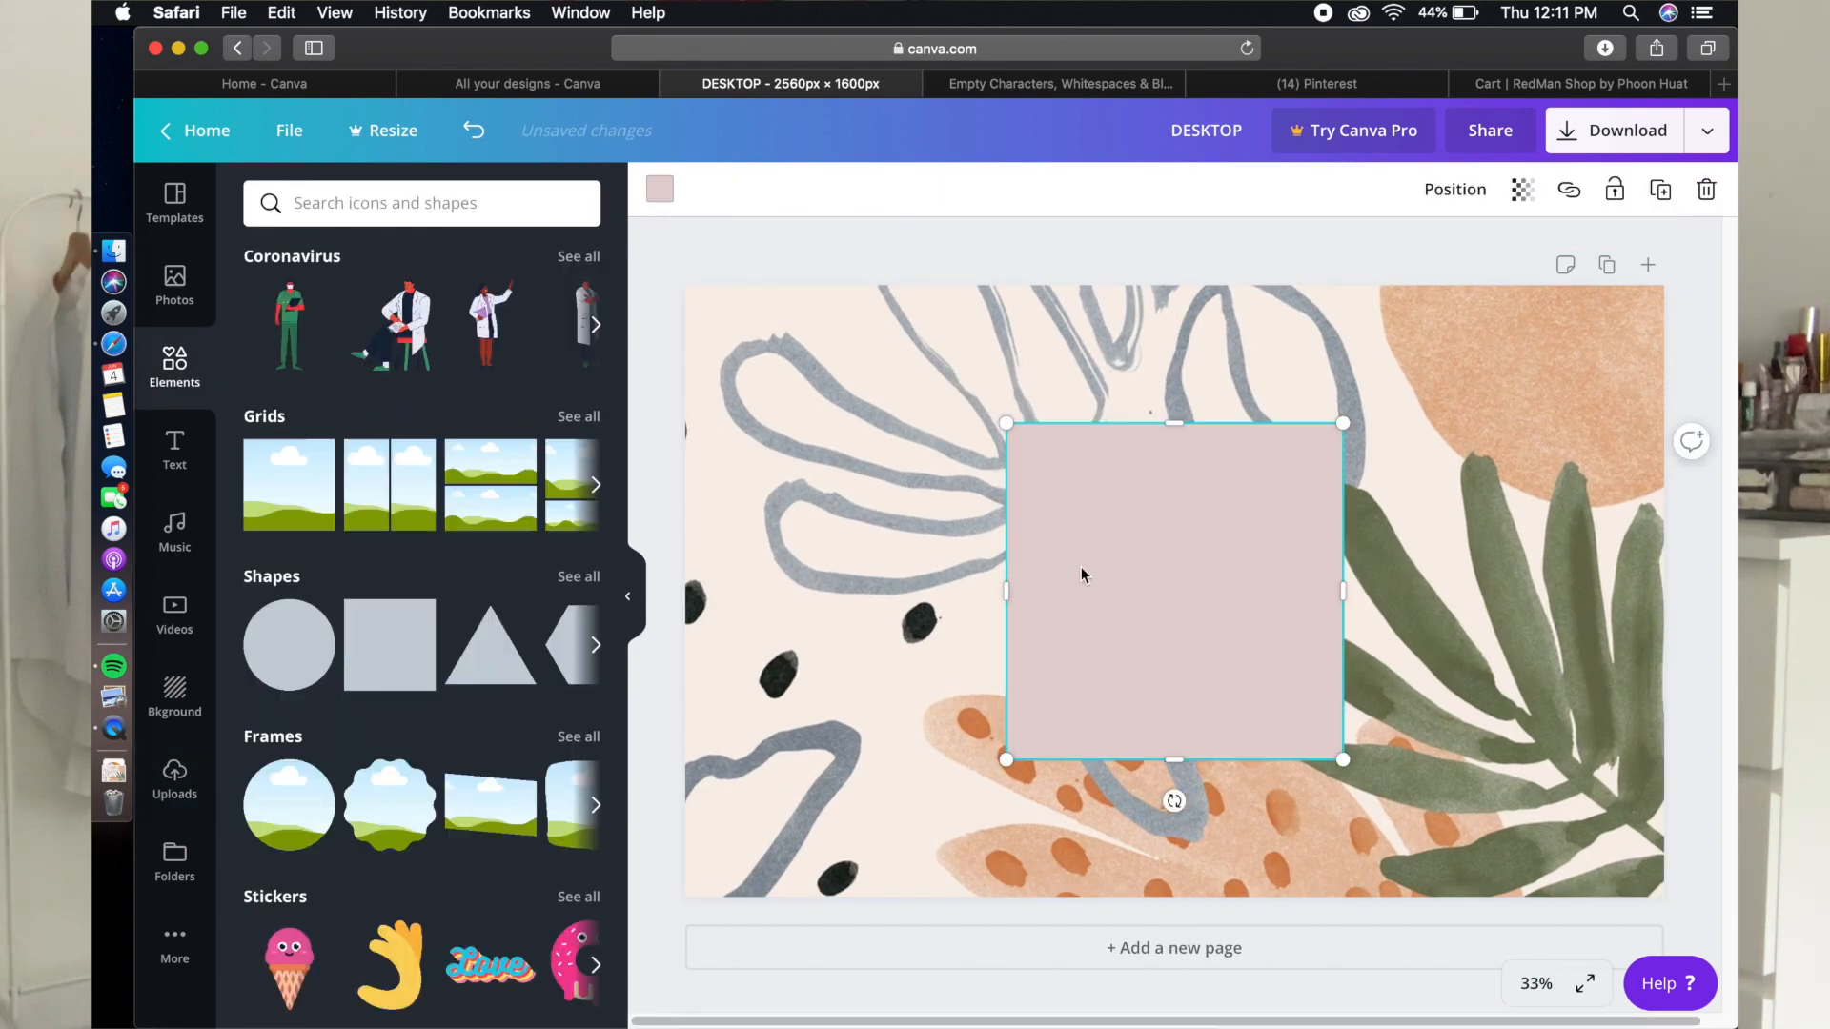
drag(1082, 566, 736, 418)
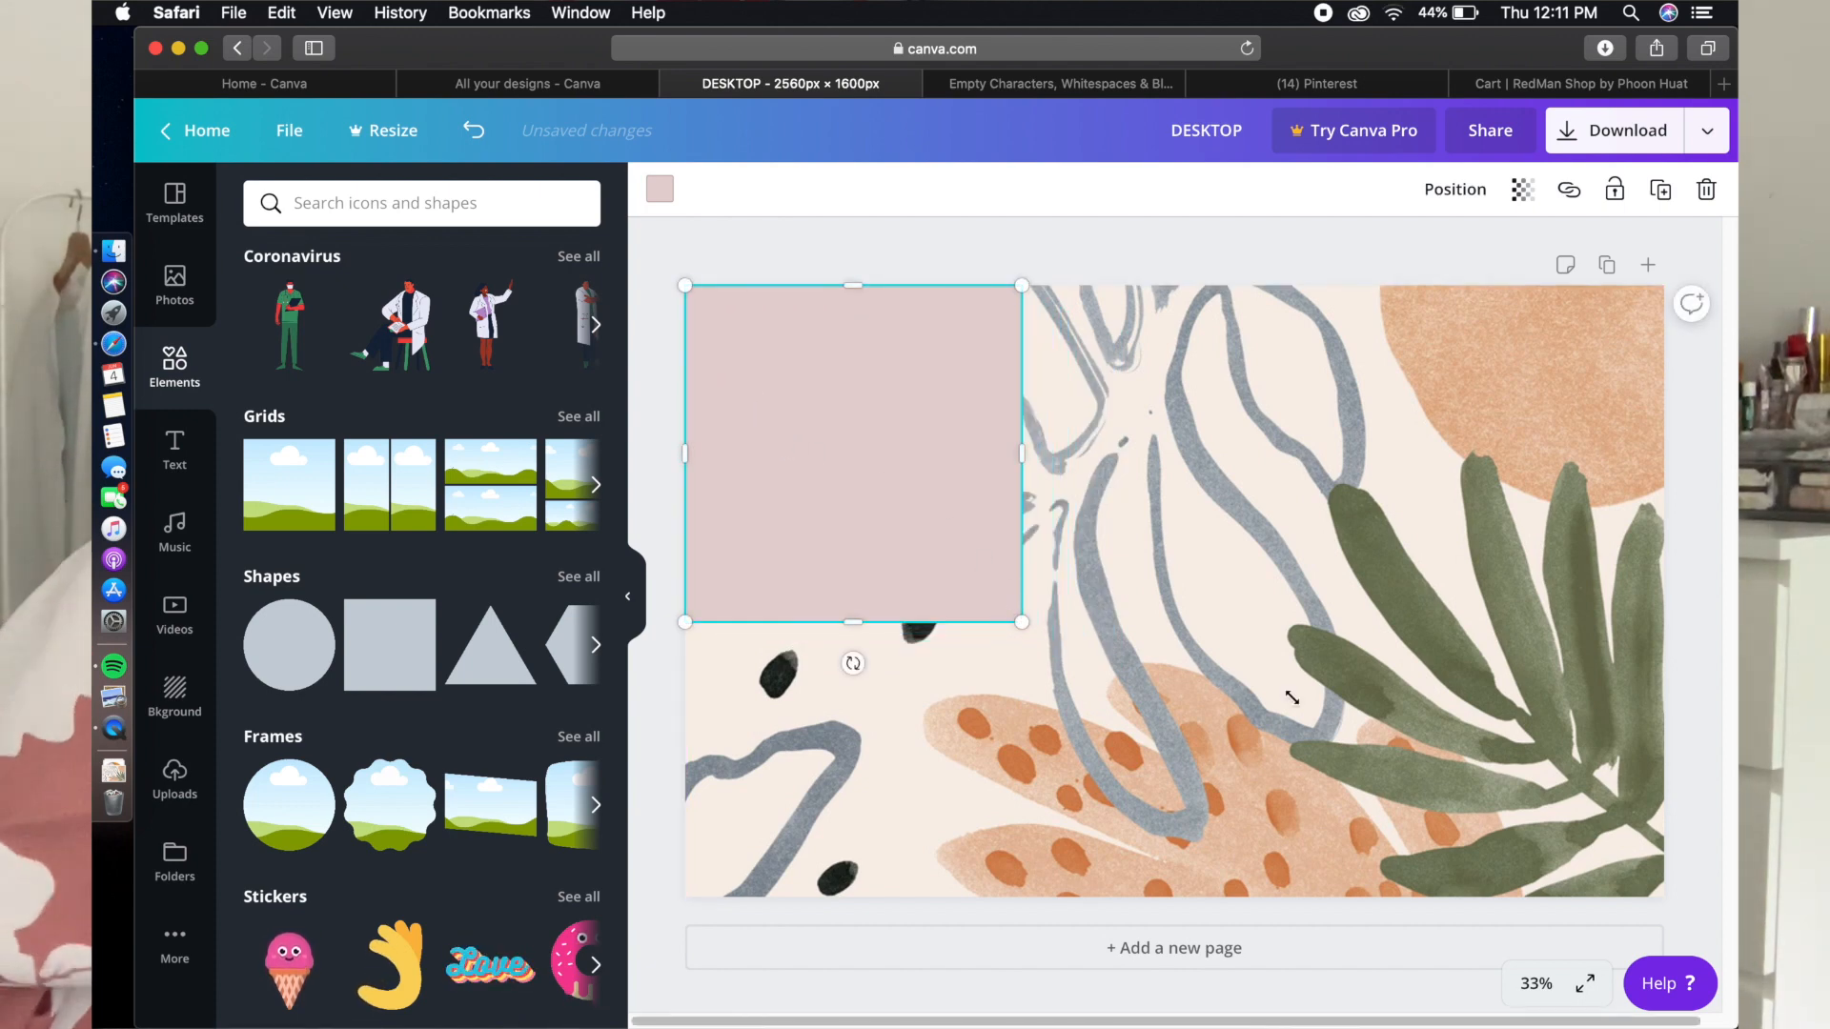
drag(1020, 621, 1555, 641)
drag(1306, 591, 1659, 579)
Recolour the covering shape with the pale beige photo colour and set its transparency to 56.
click(1522, 189)
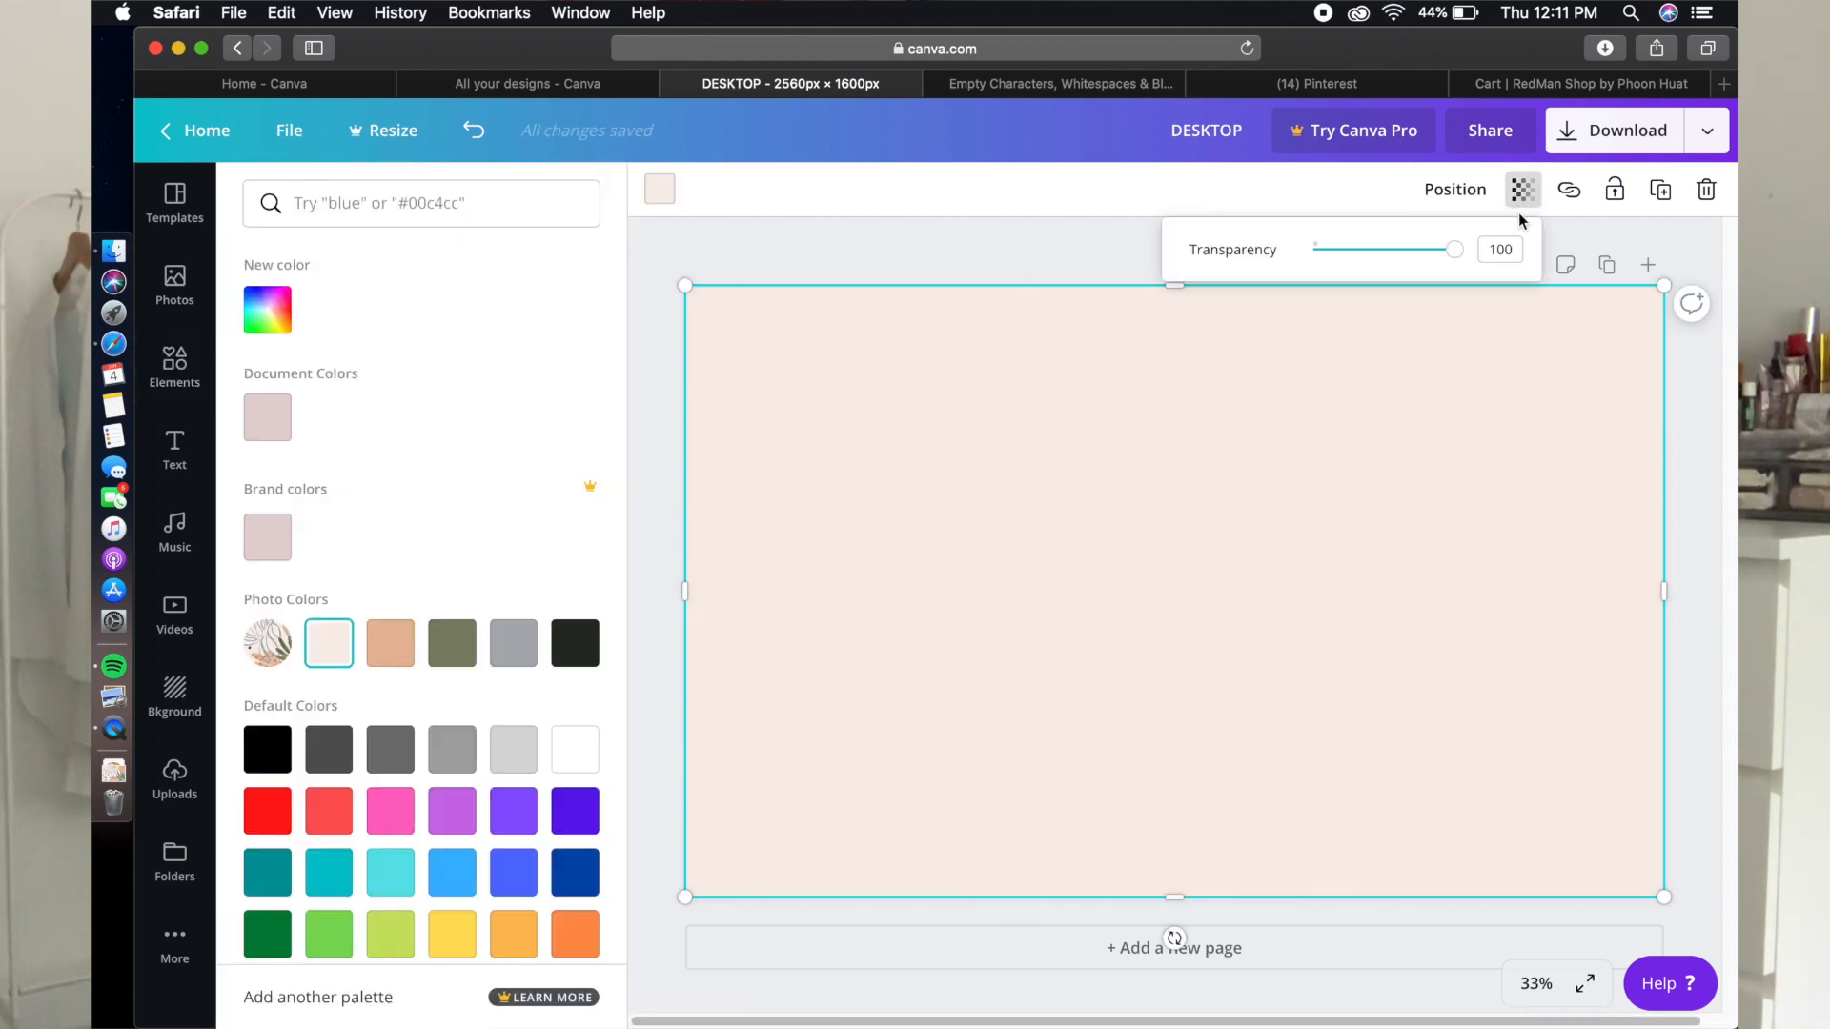
drag(1430, 265, 1392, 271)
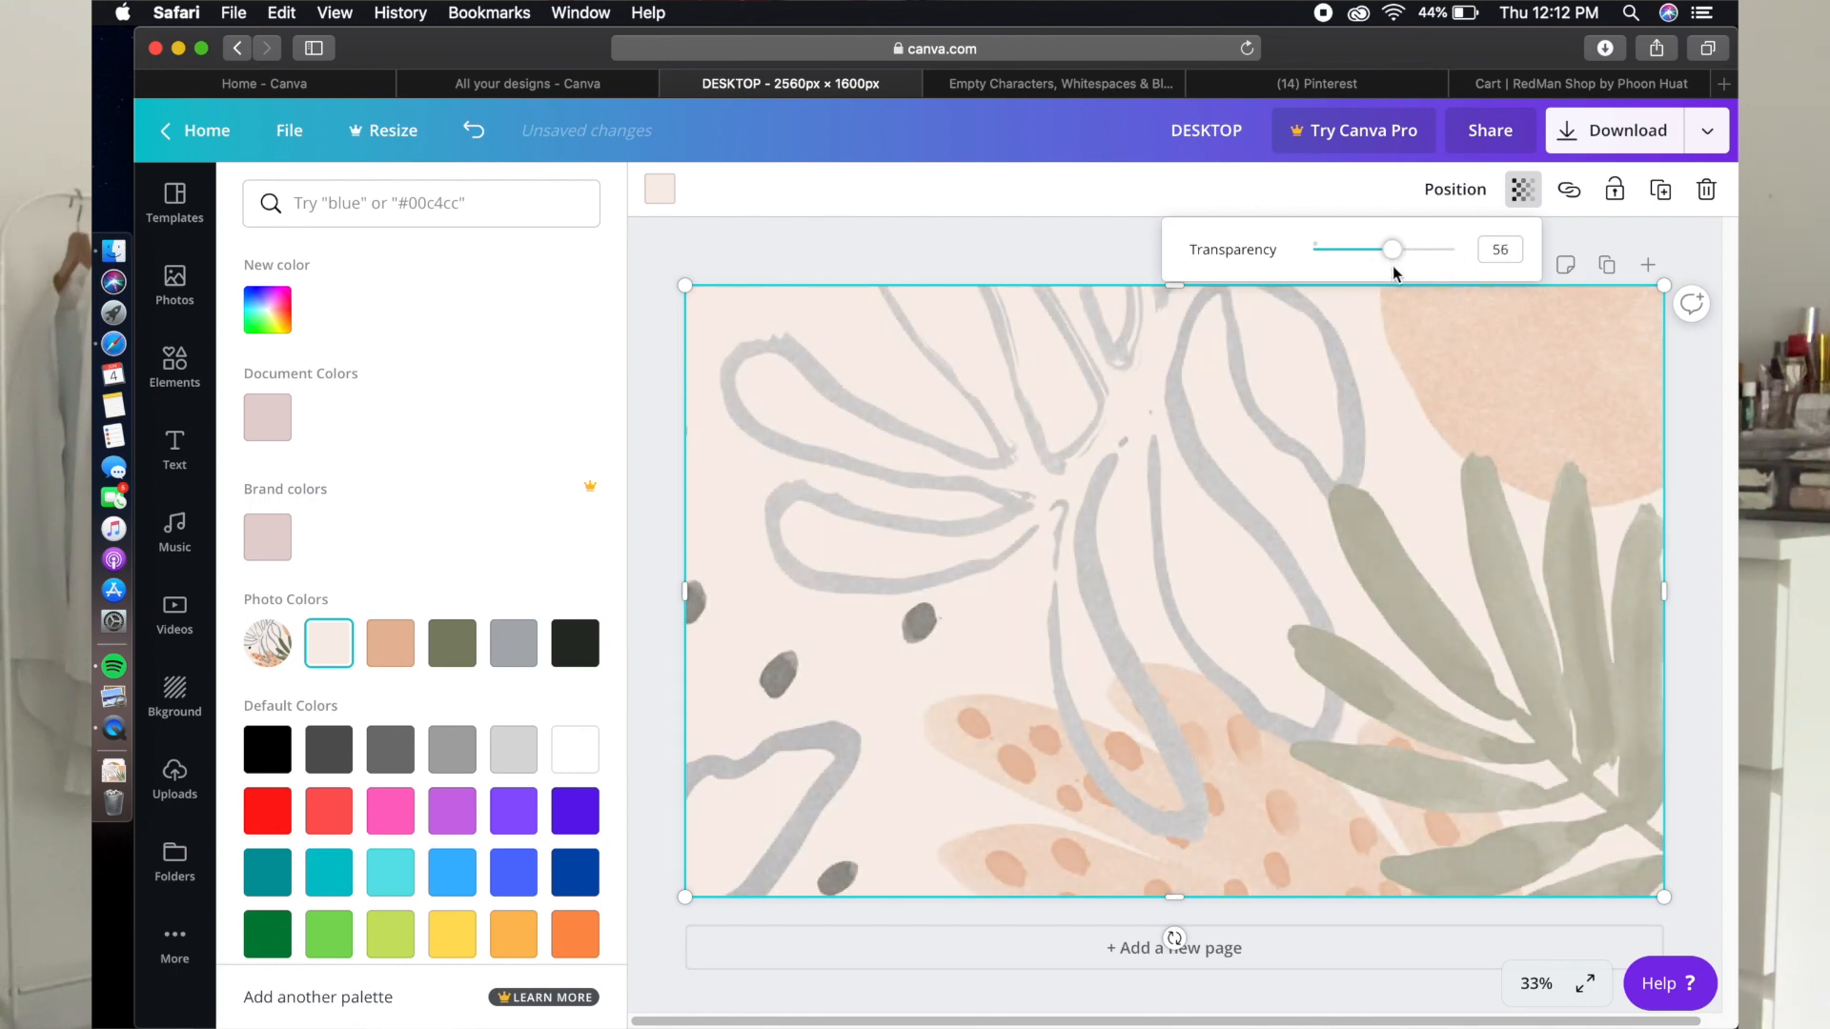
drag(1395, 271, 1393, 270)
Switch to Pinterest, search for "june 2020 calendar" and look through the resulting calendar pins.
click(1317, 83)
click(964, 148)
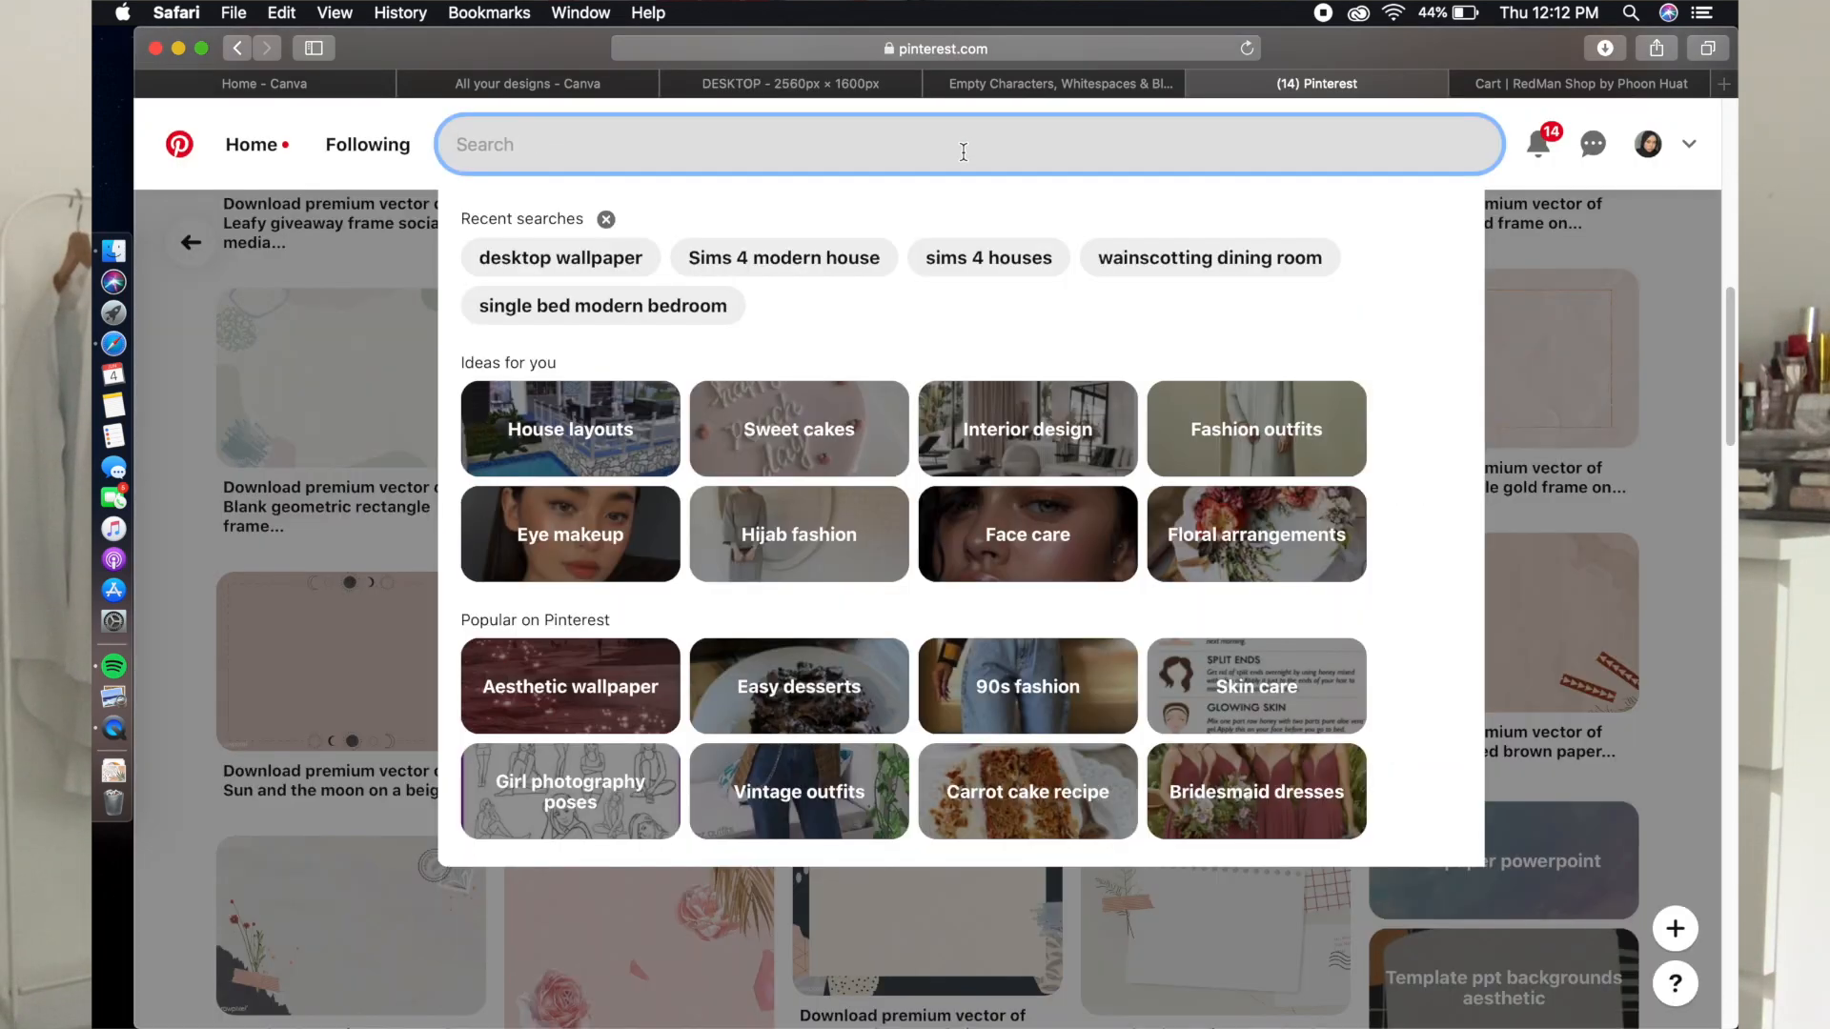
text(june 2020 caln)
key(Down)
key(Return)
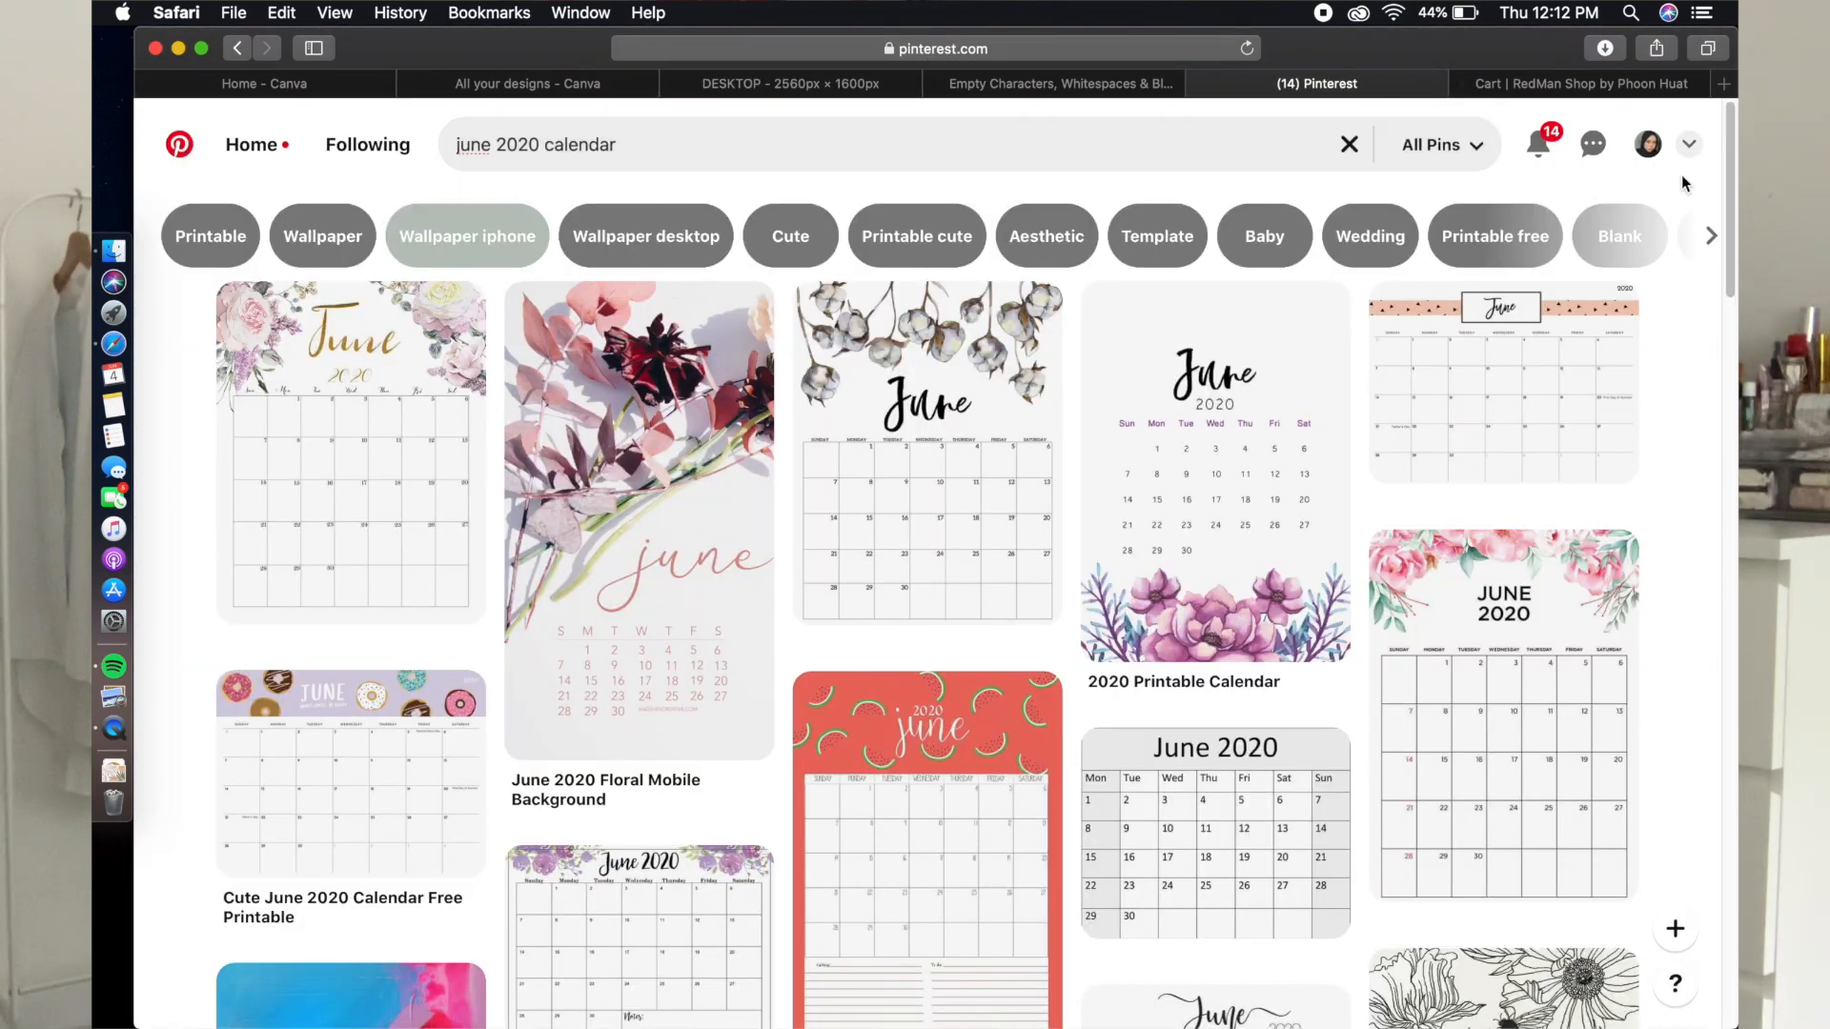
scroll(1695, 488, down, 10)
scroll(1695, 488, down, 15)
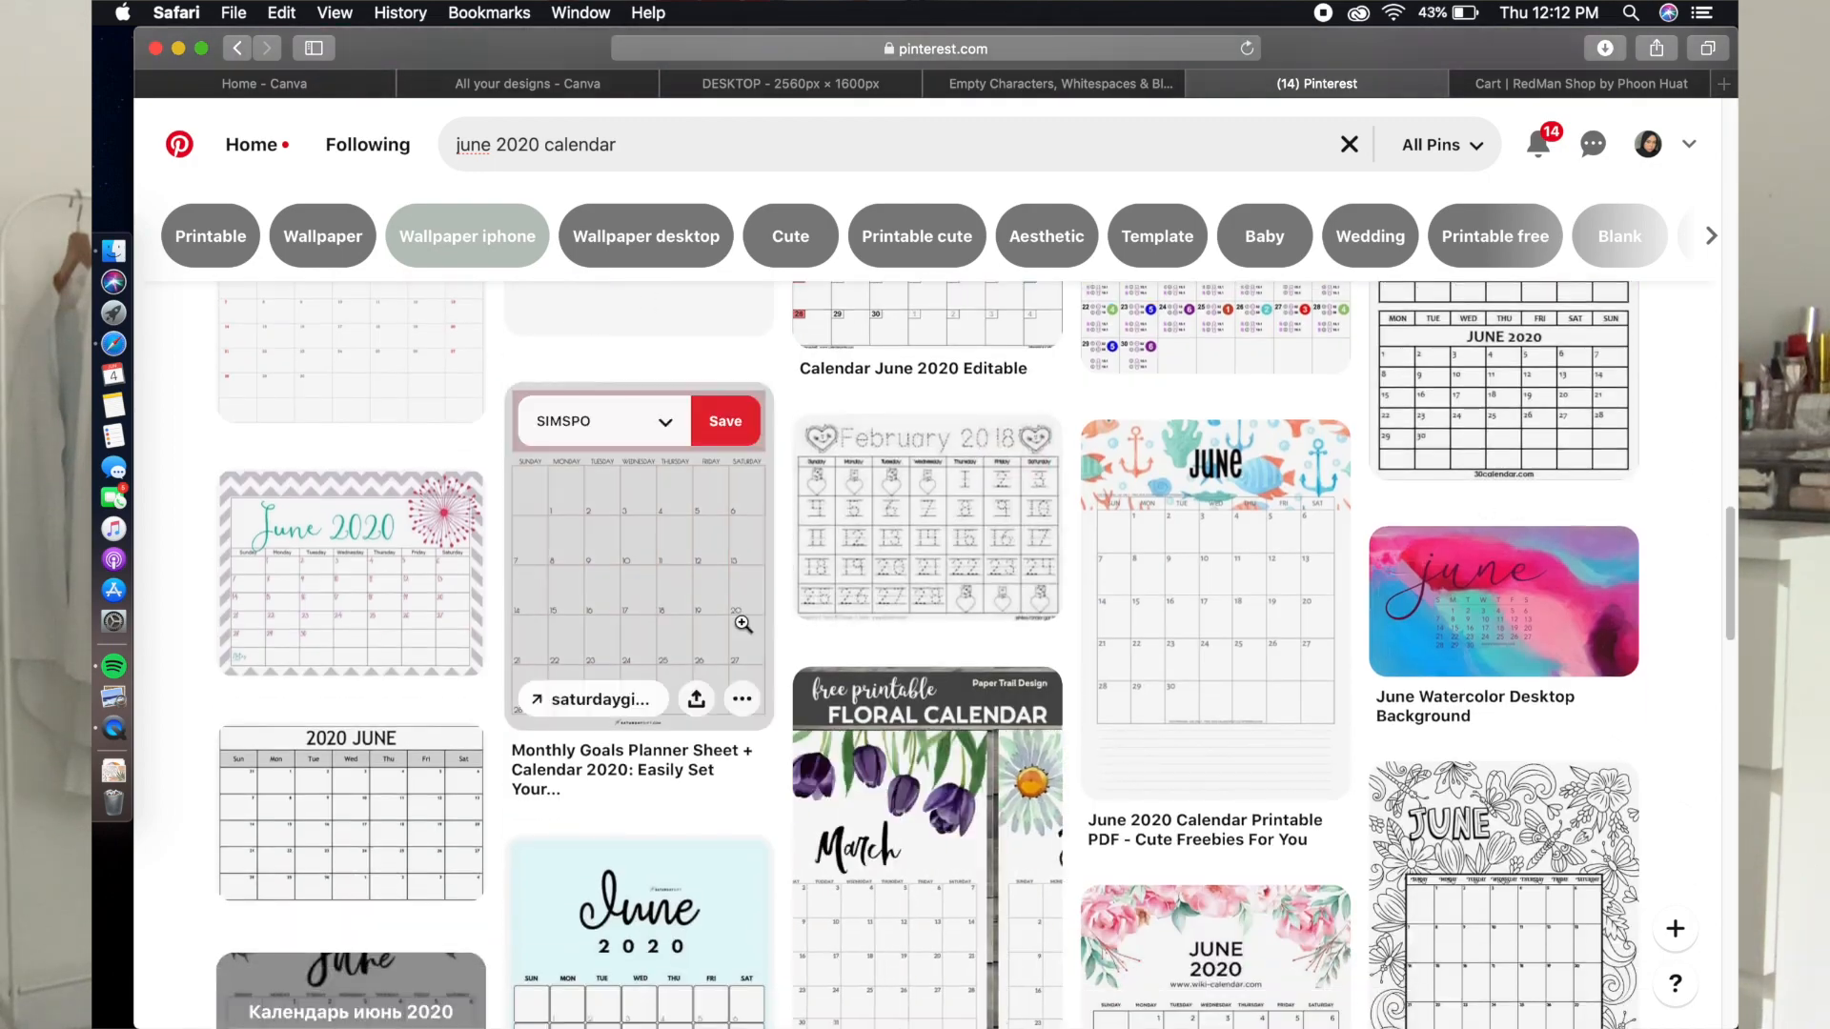
Open the pink monthly goals planner pin and look over its similar calendars.
click(743, 624)
scroll(1690, 596, down, 10)
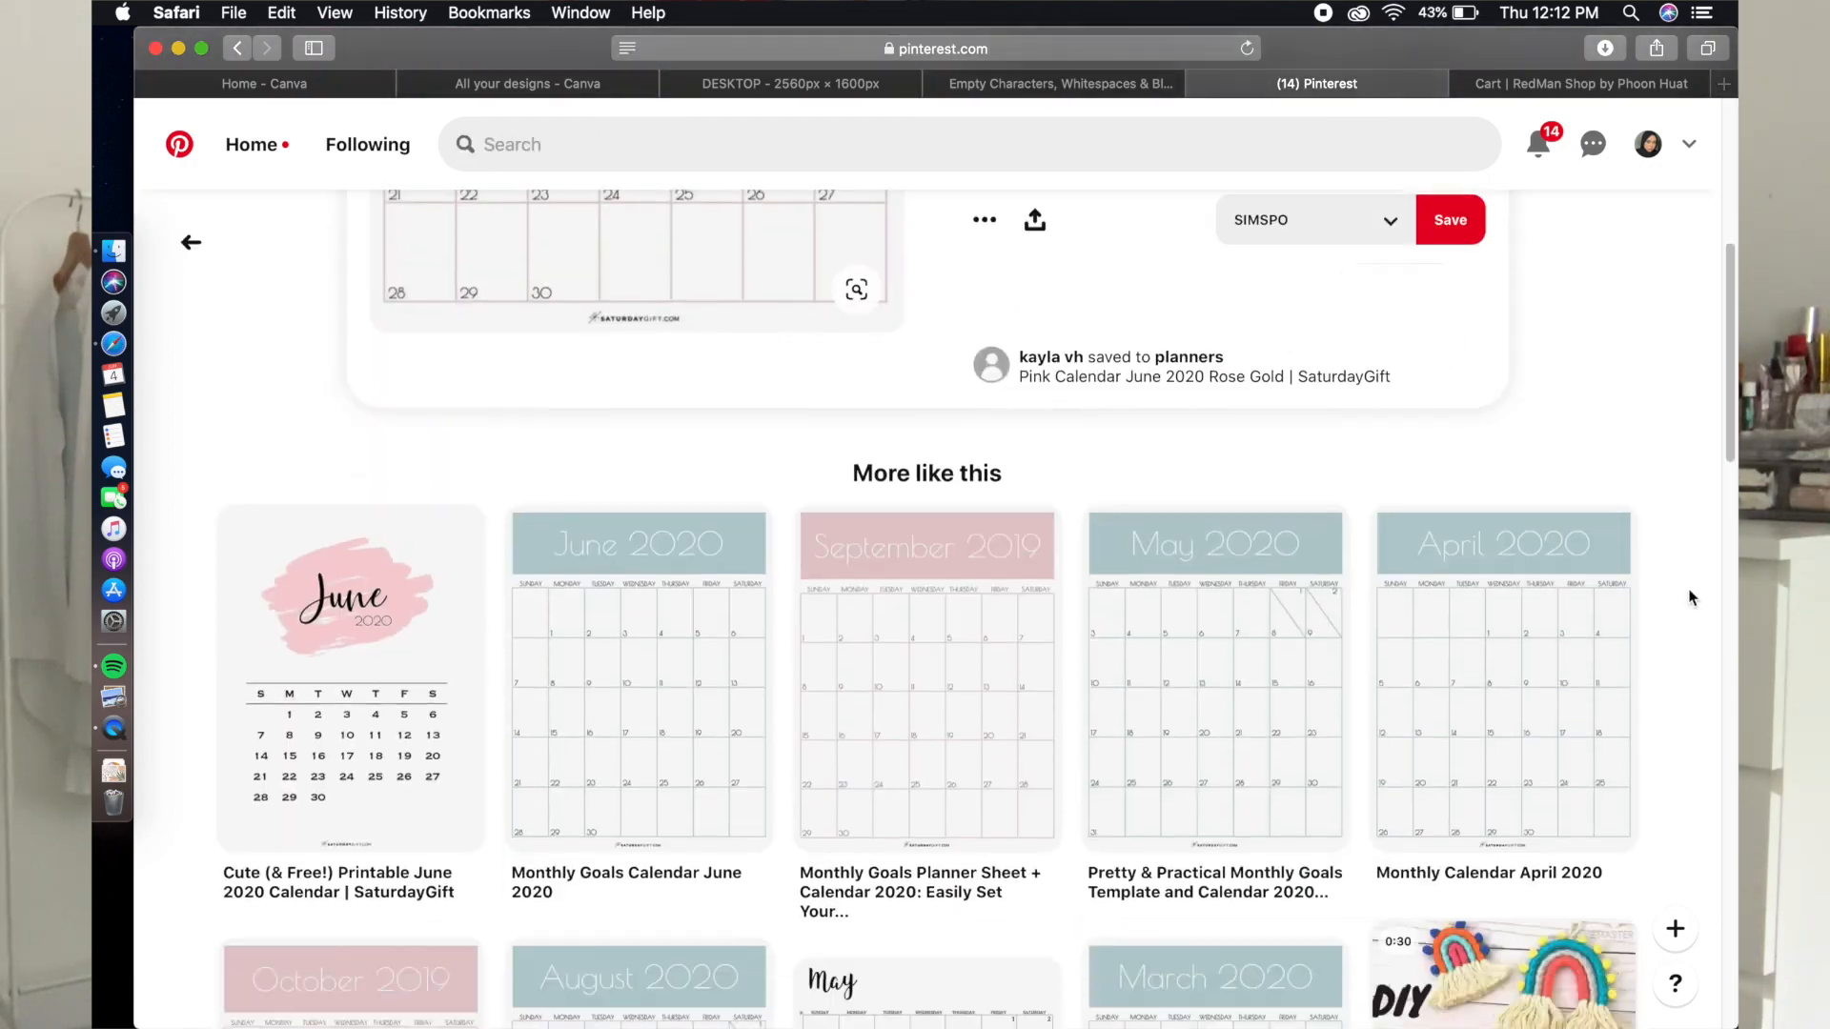
scroll(1690, 591, up, 10)
Search Pinterest for "emma studies calendar", refine the search with "2020" and browse the pins.
click(953, 144)
text(emma )
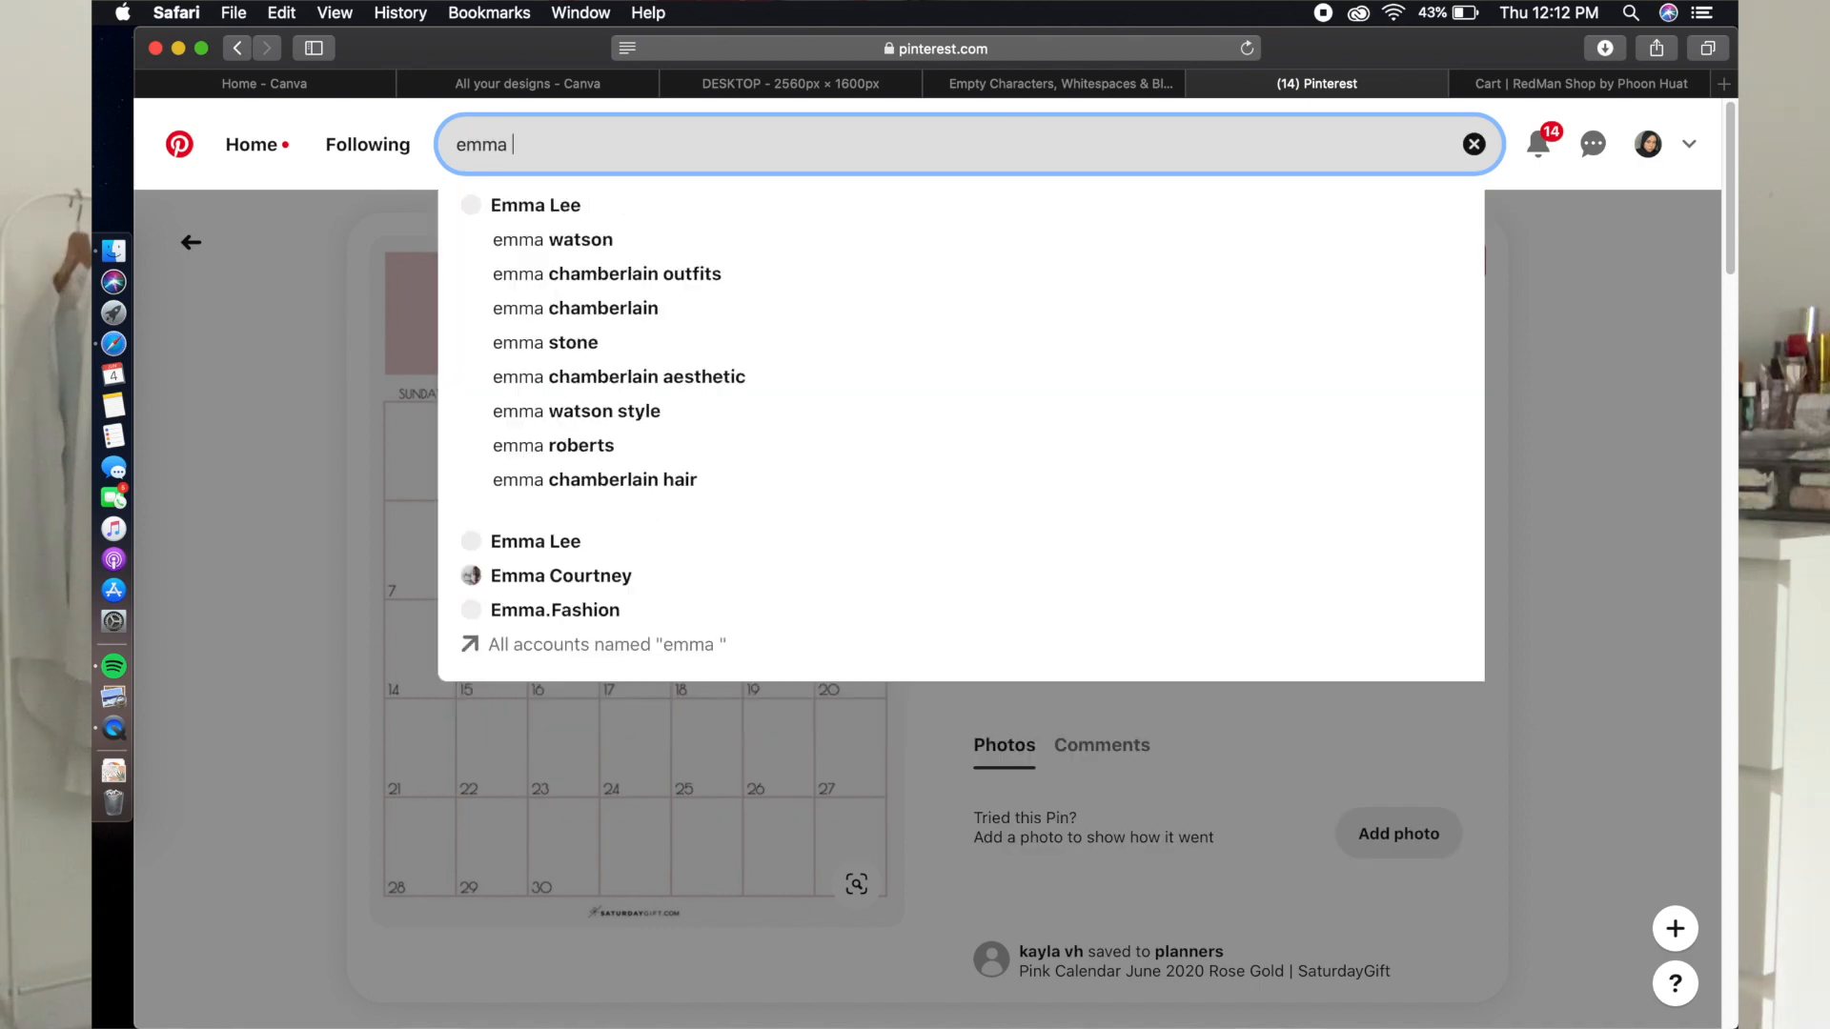
text(studies calendar)
key(Return)
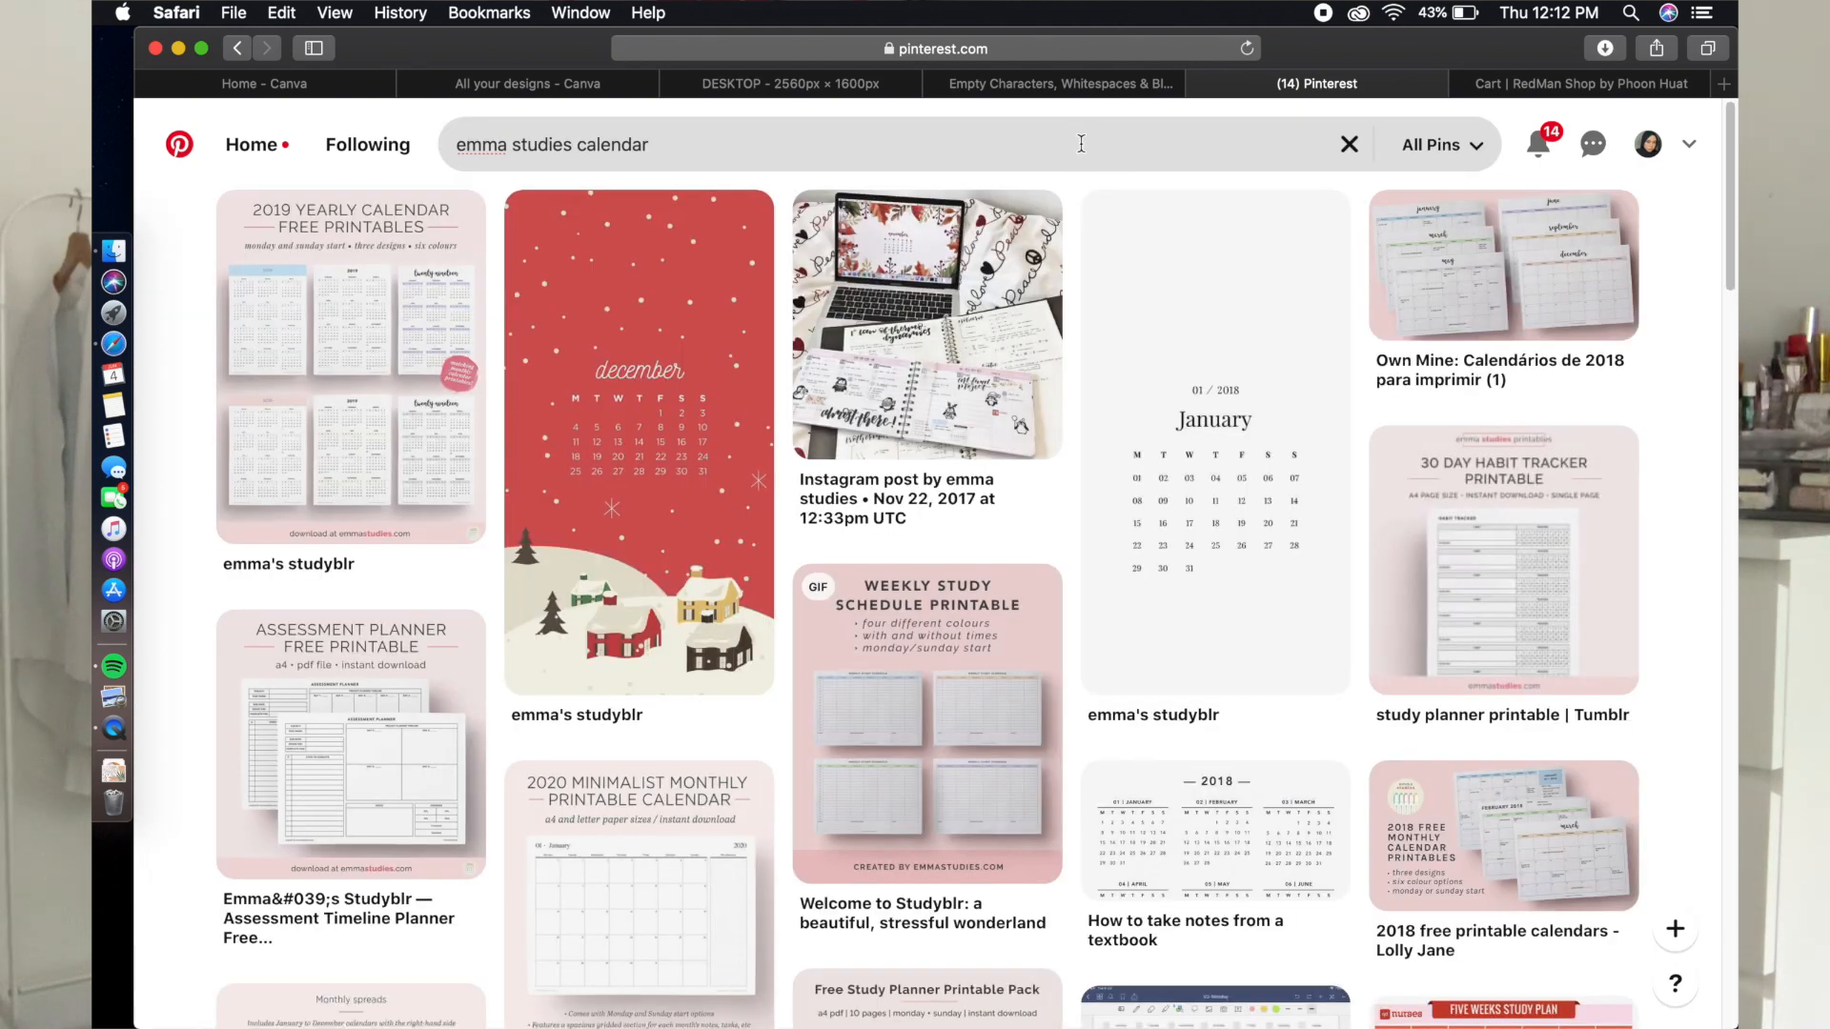
text(2020)
key(Return)
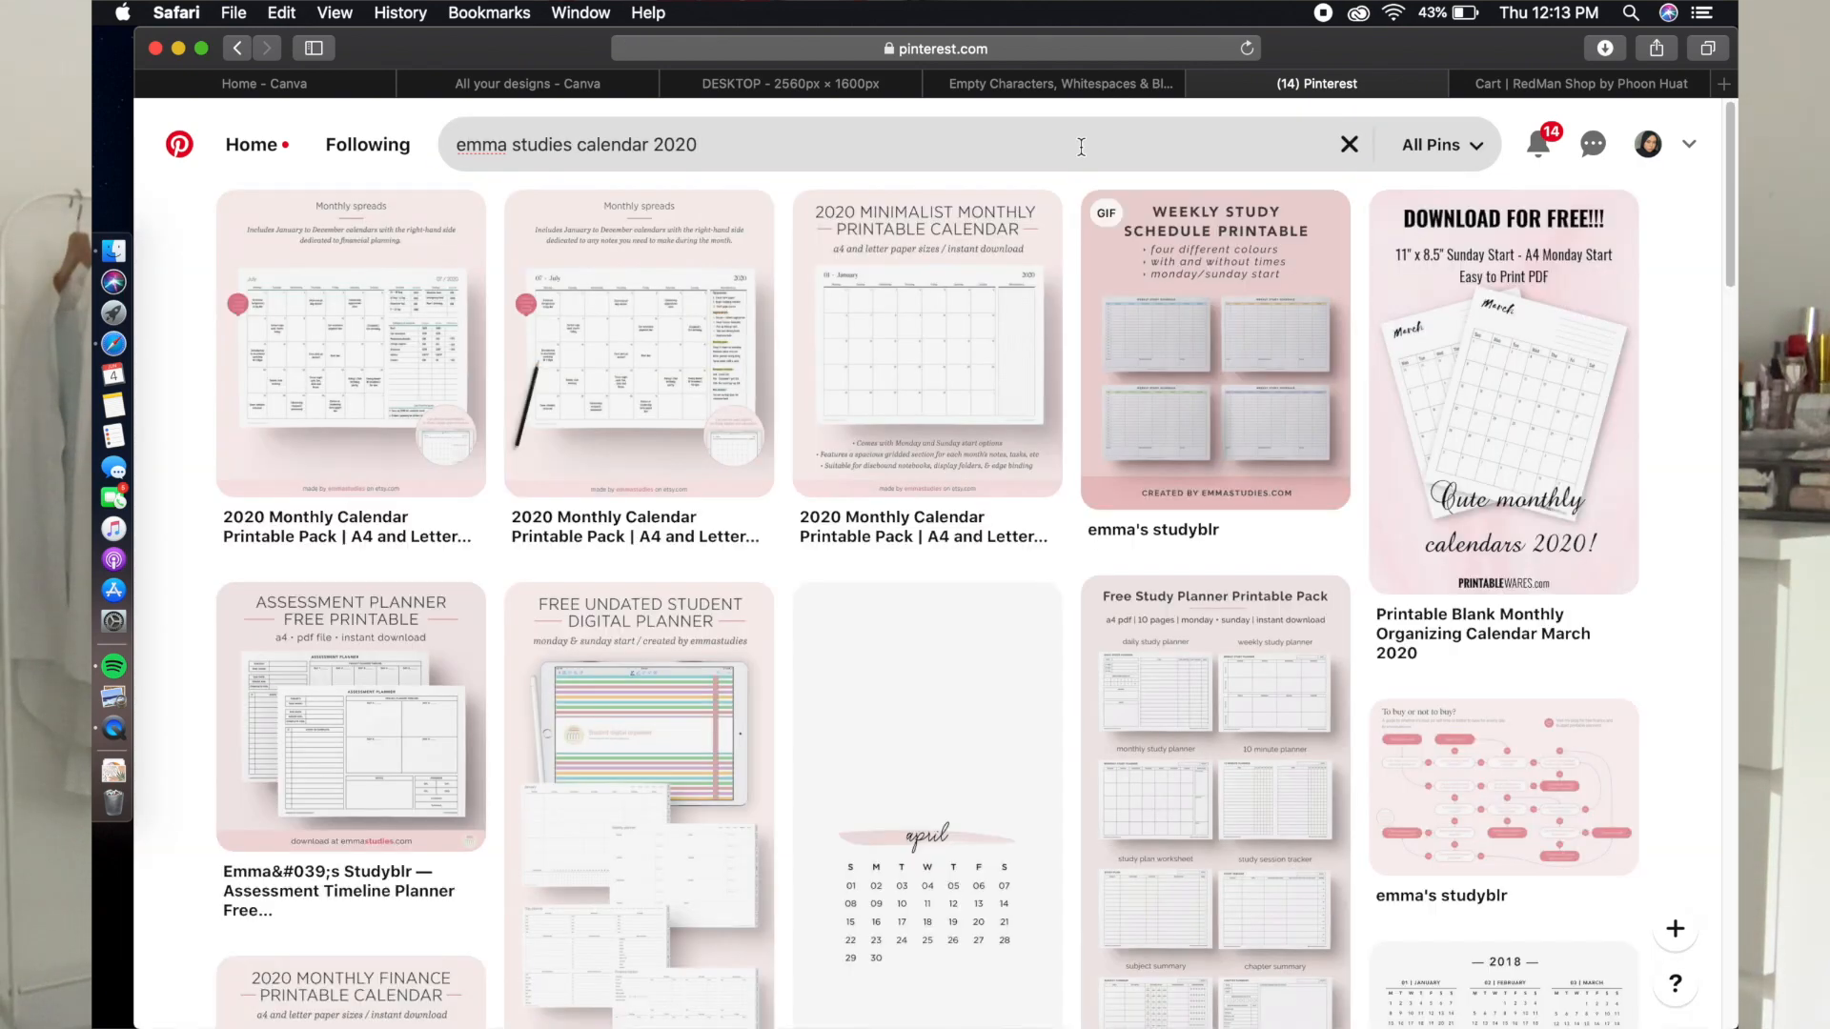
scroll(1081, 146, down, 5)
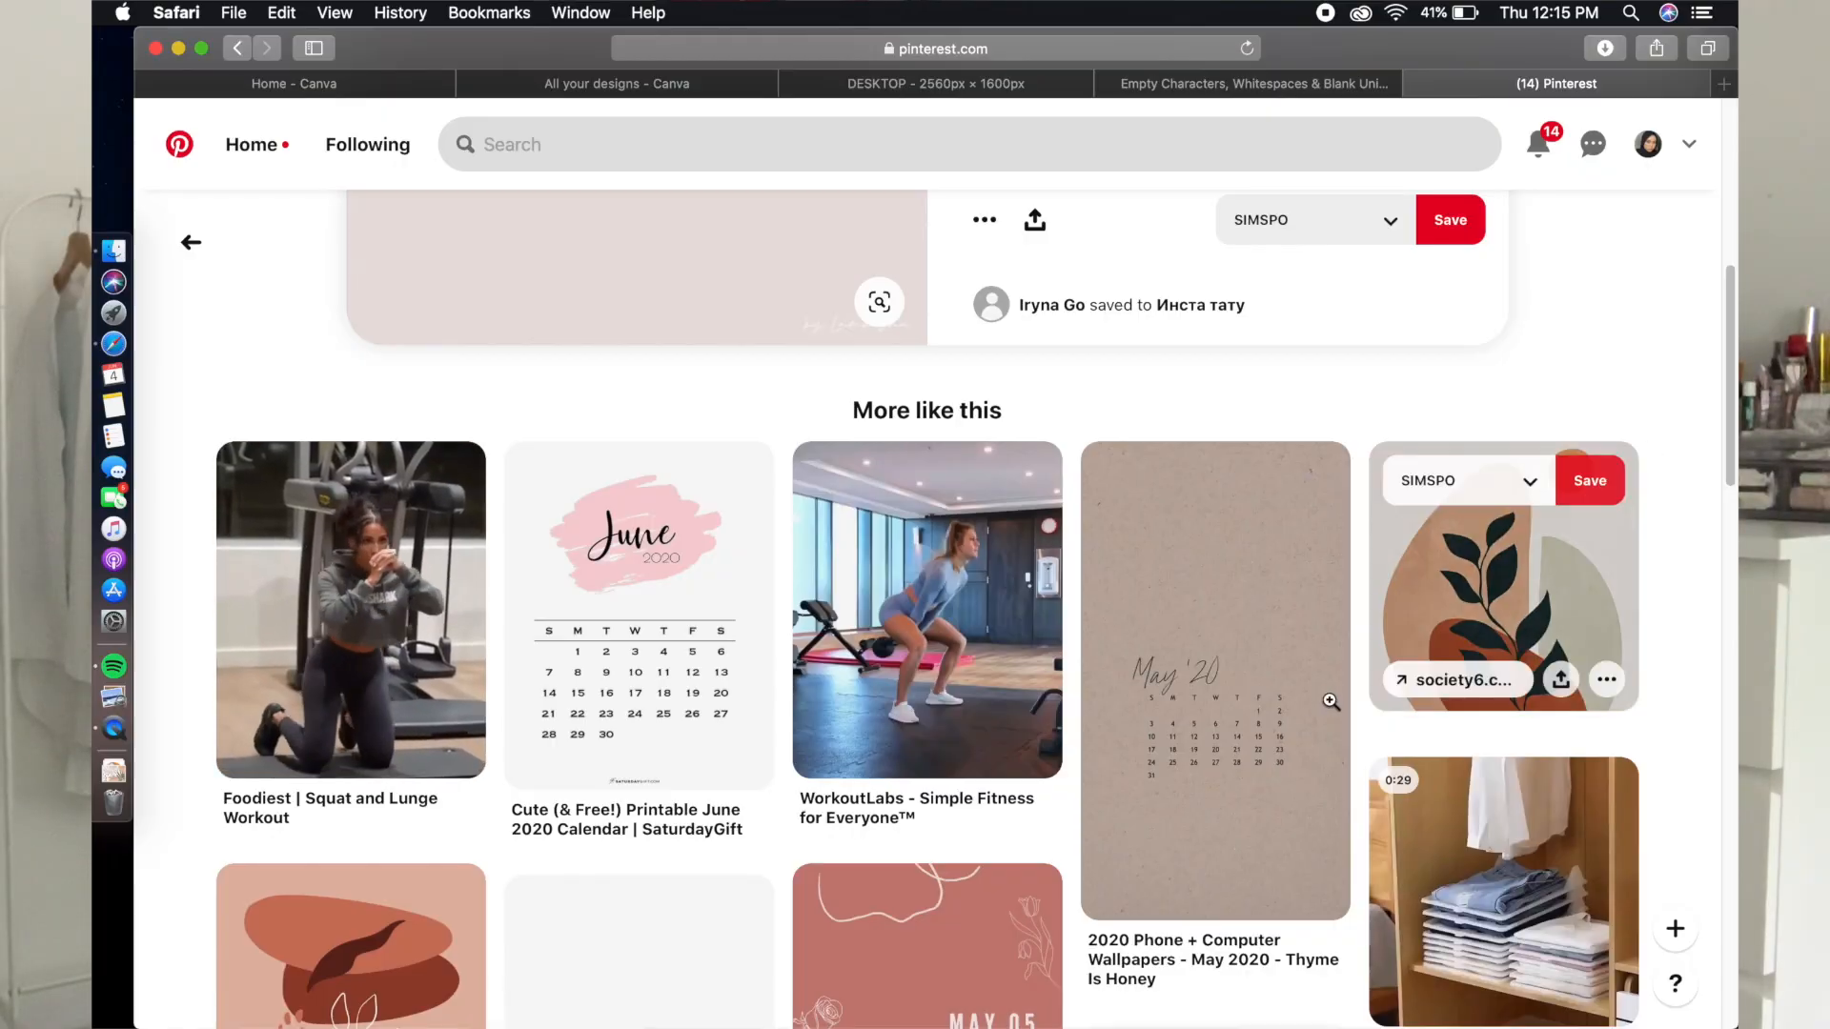
Open the pin "2020 Phone + Computer Wallpapers - May 2020" and follow its link to thyme-is-honey.com.
click(1307, 697)
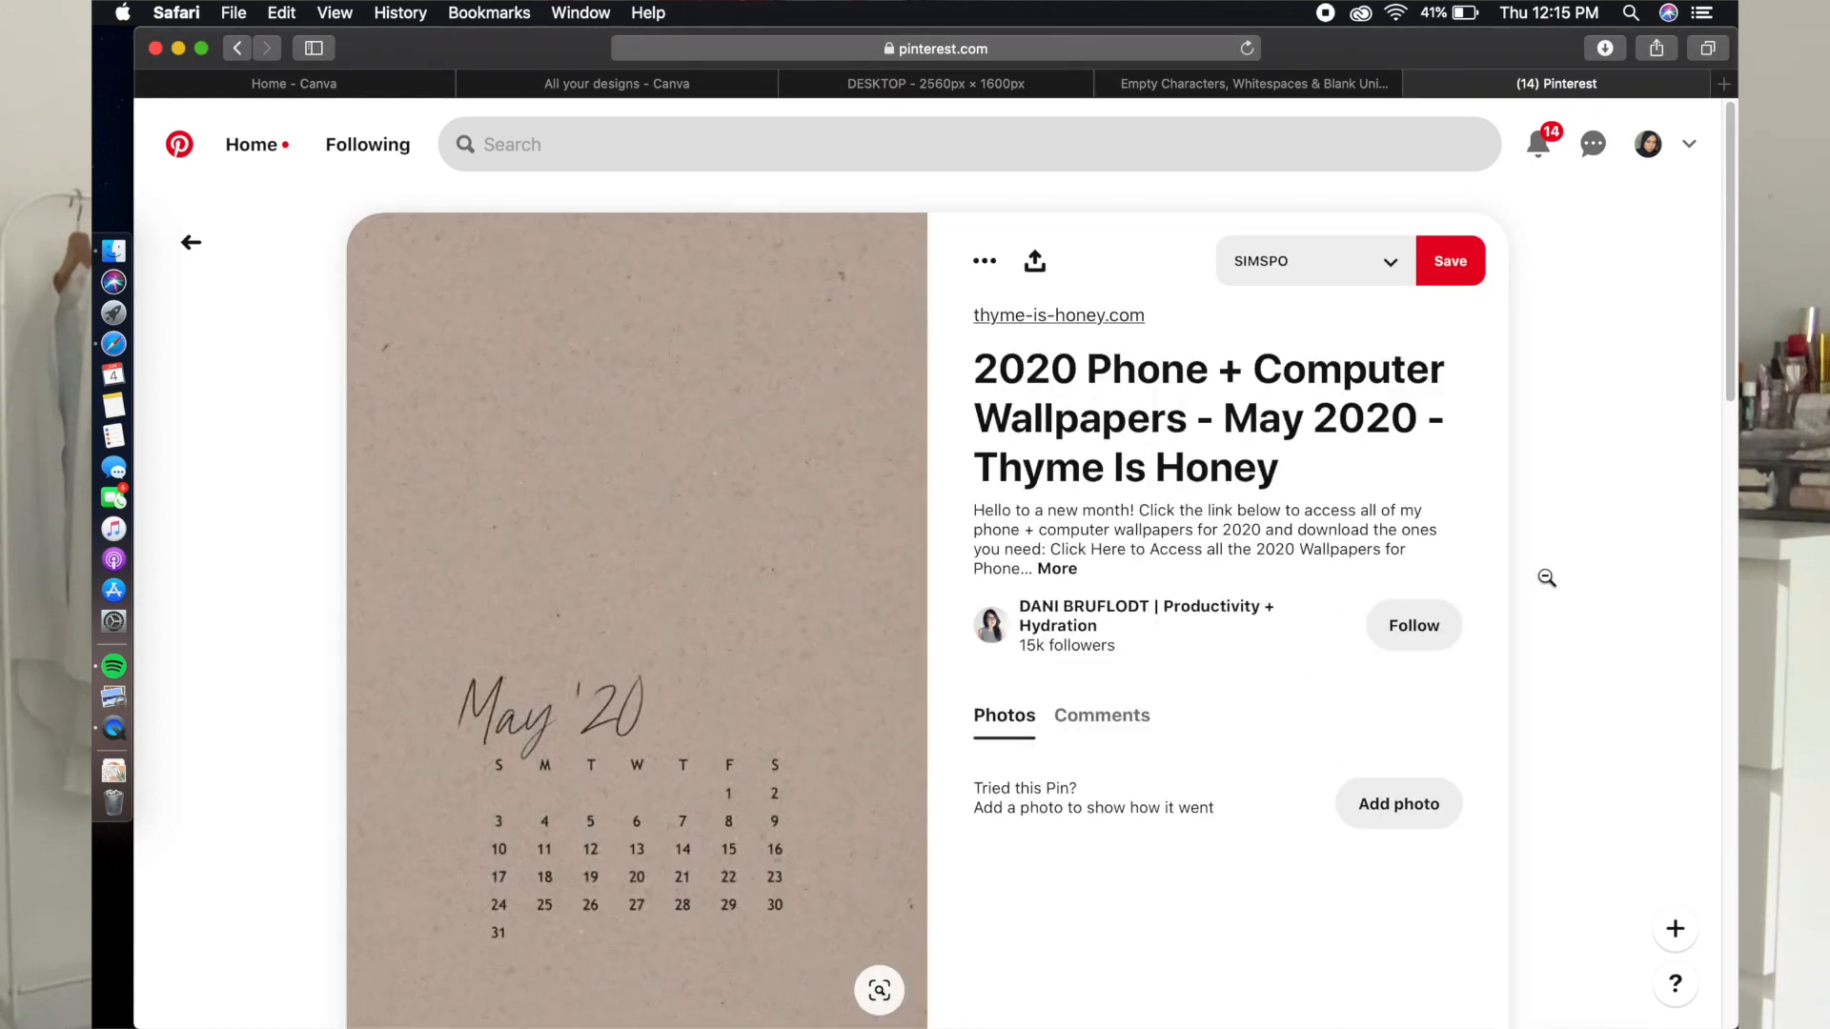
scroll(1546, 578, down, 1)
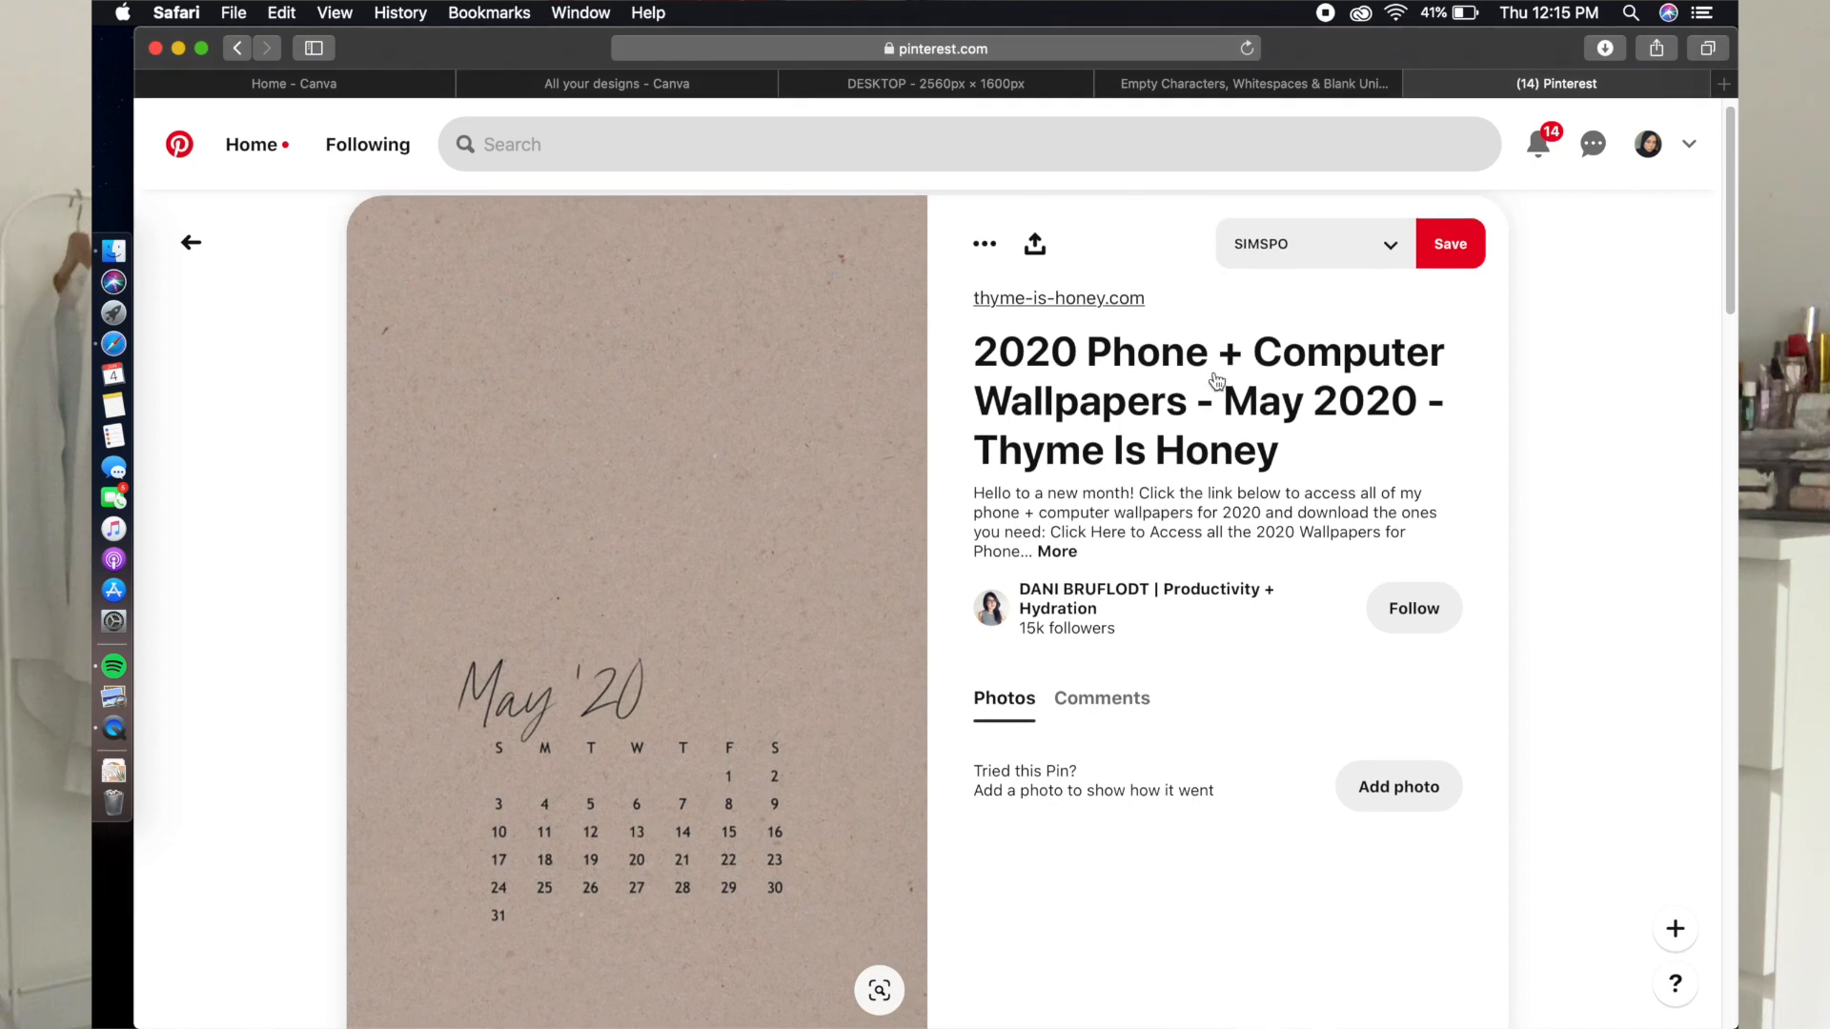
click(1081, 299)
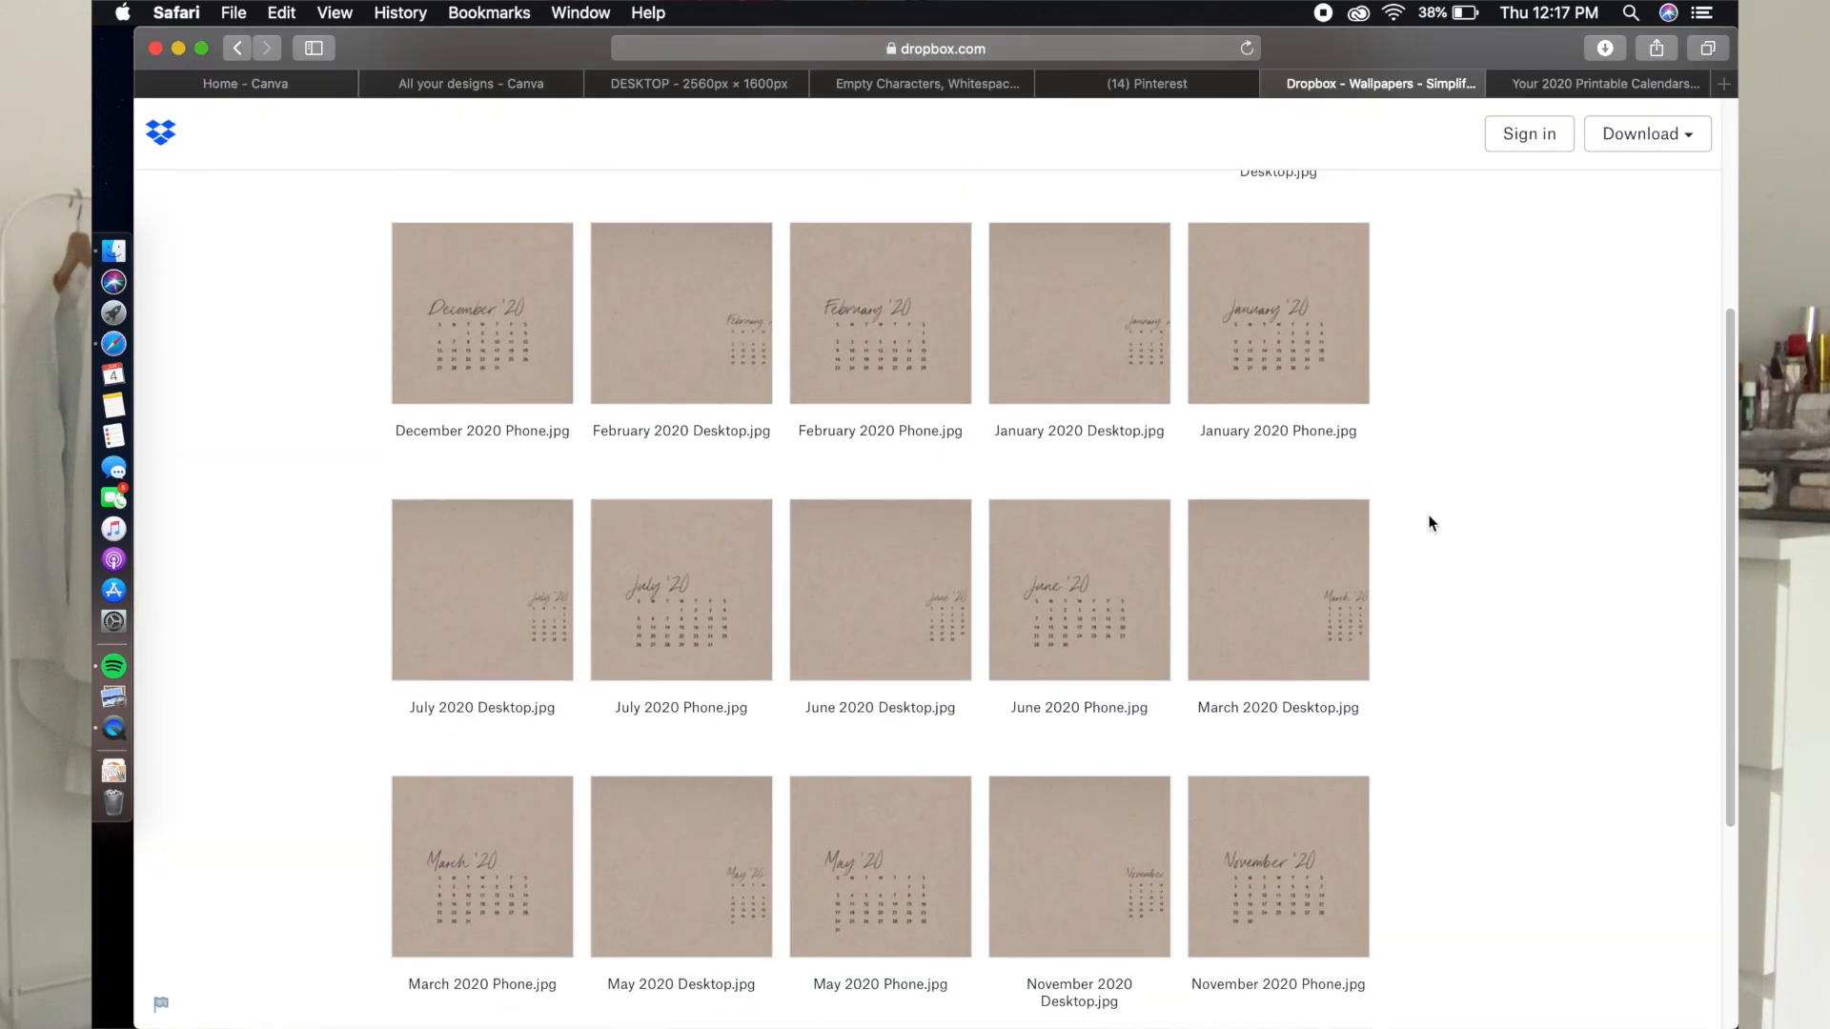
Open June 2020 Phone.jpg in the Dropbox wallpapers folder and download it.
scroll(1429, 519, down, 3)
click(1081, 469)
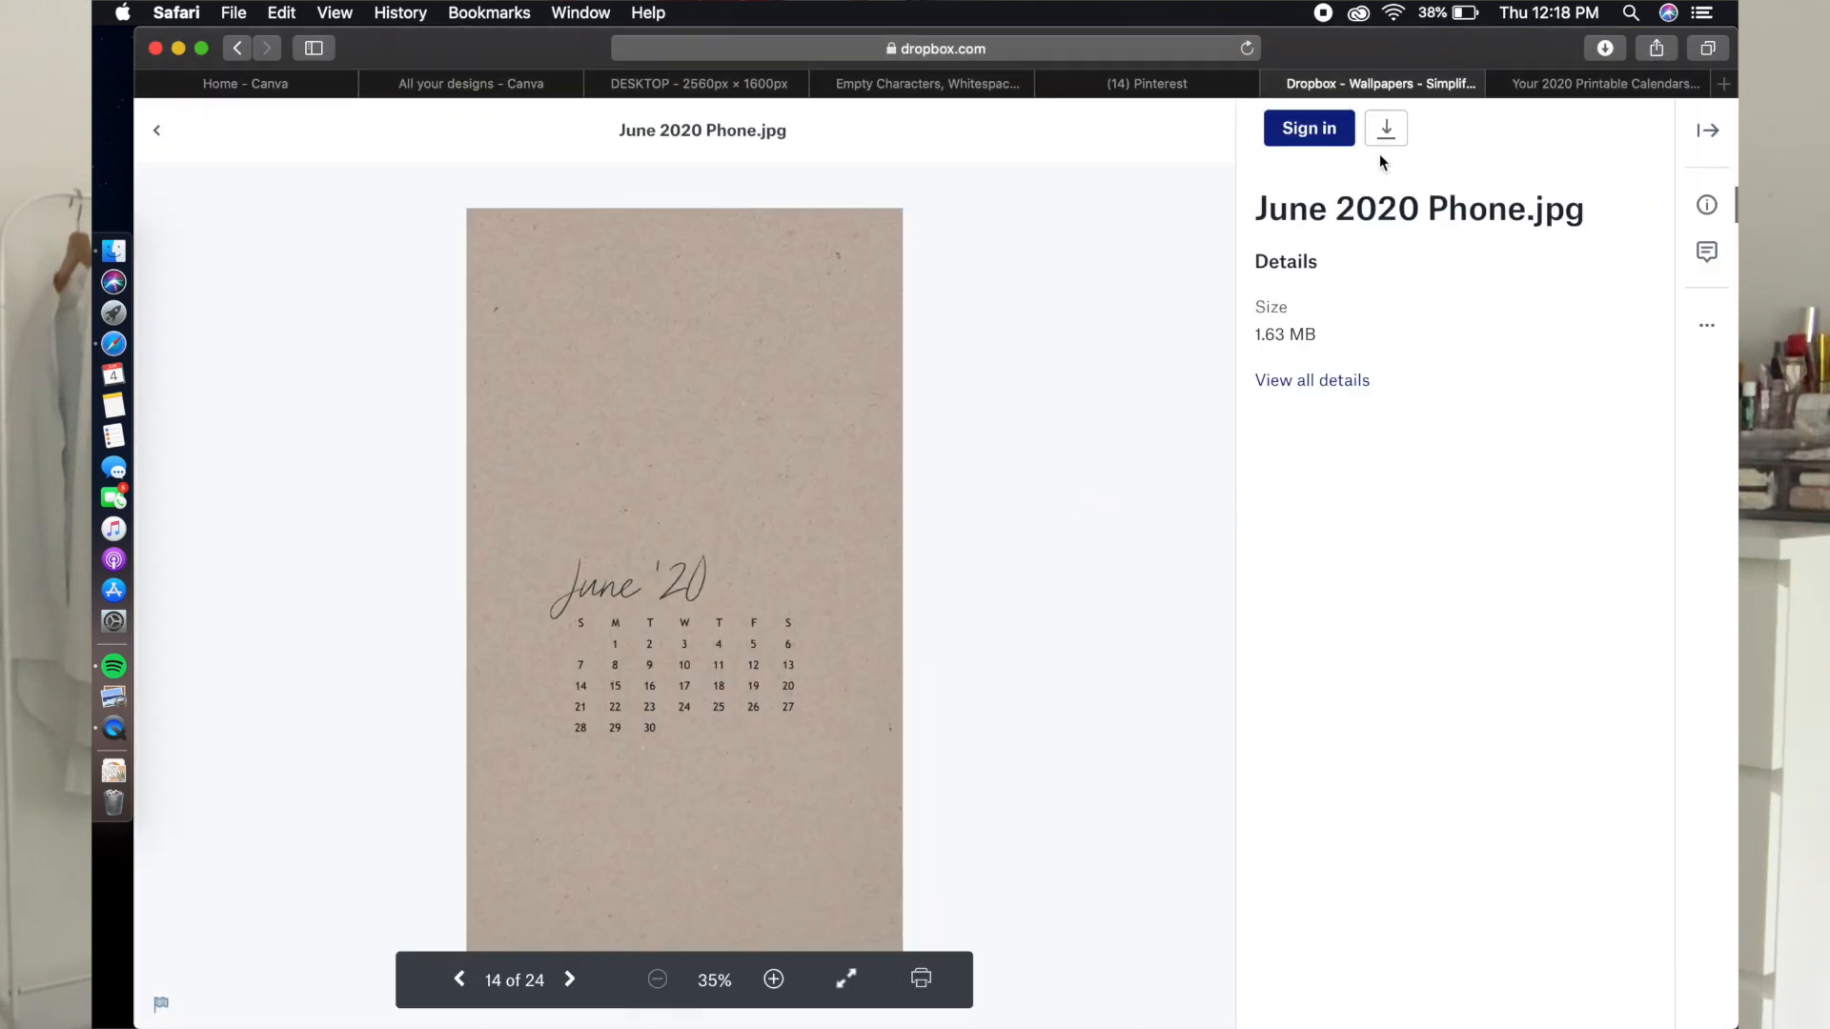
click(1363, 184)
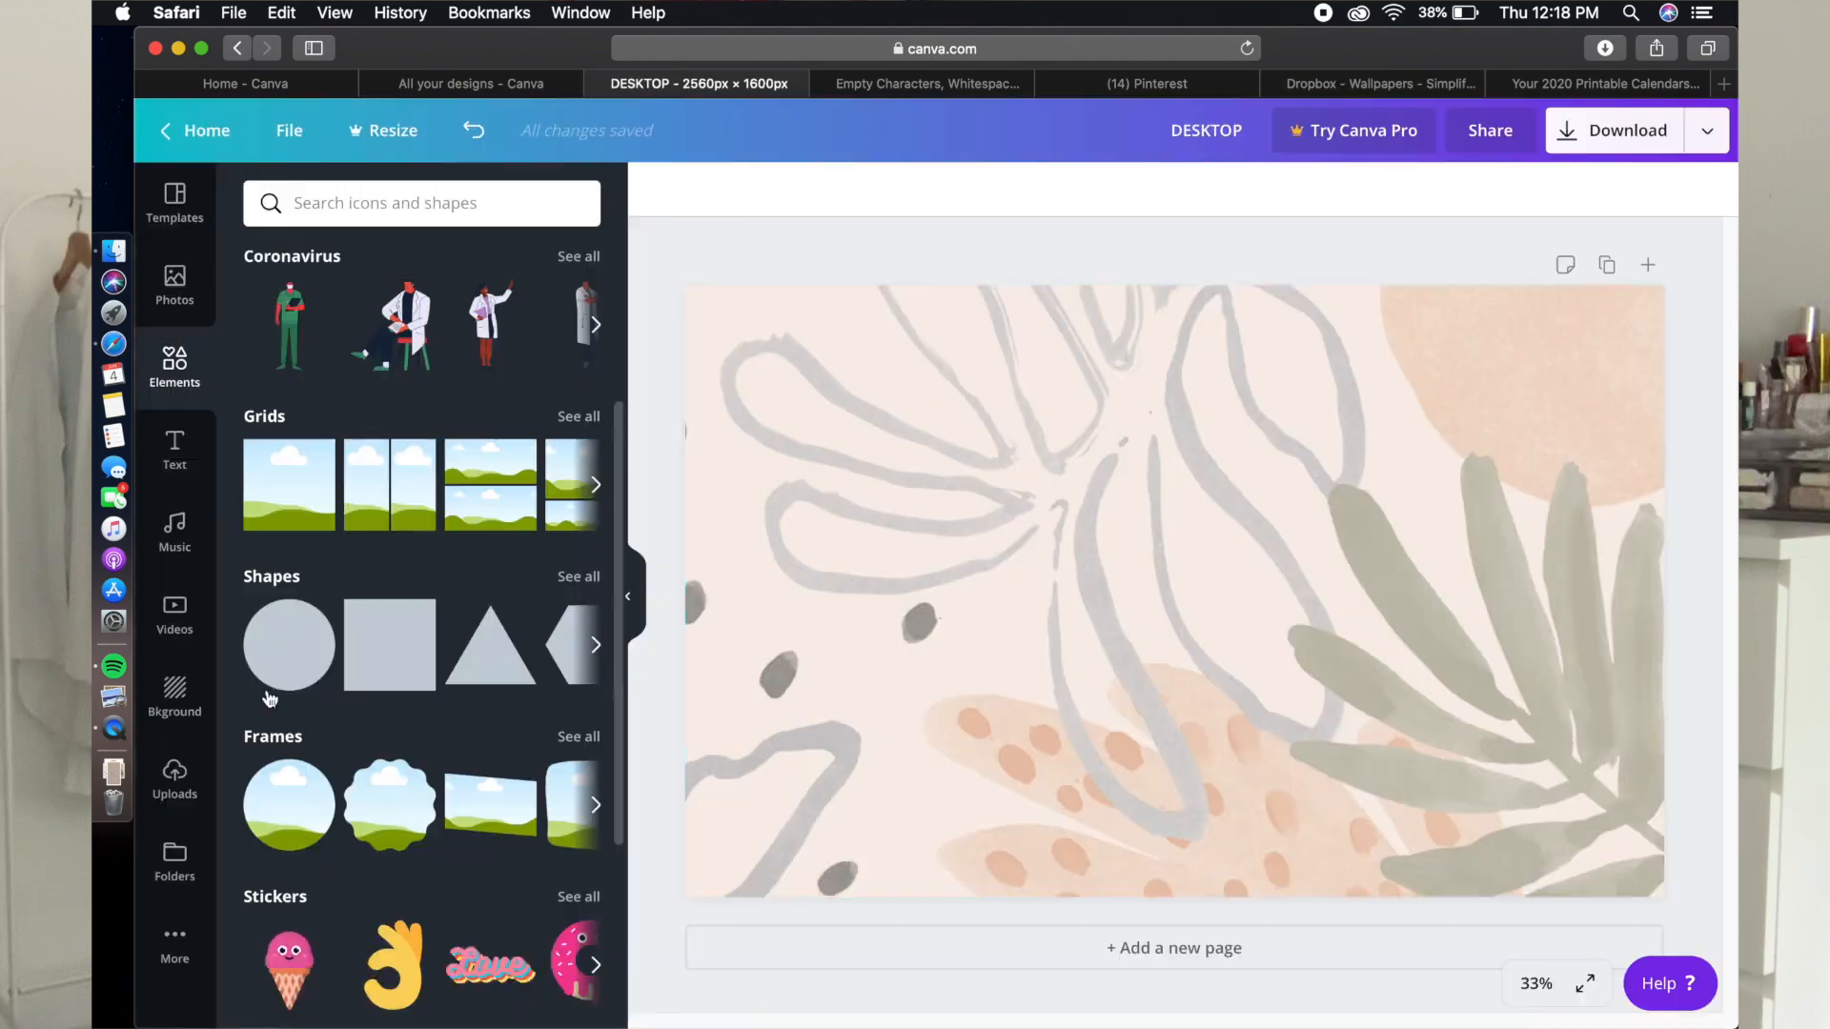
Upload the downloaded June 2020 calendar image to the Canva design and place it on the left half of the page.
click(114, 774)
drag(255, 320, 849, 499)
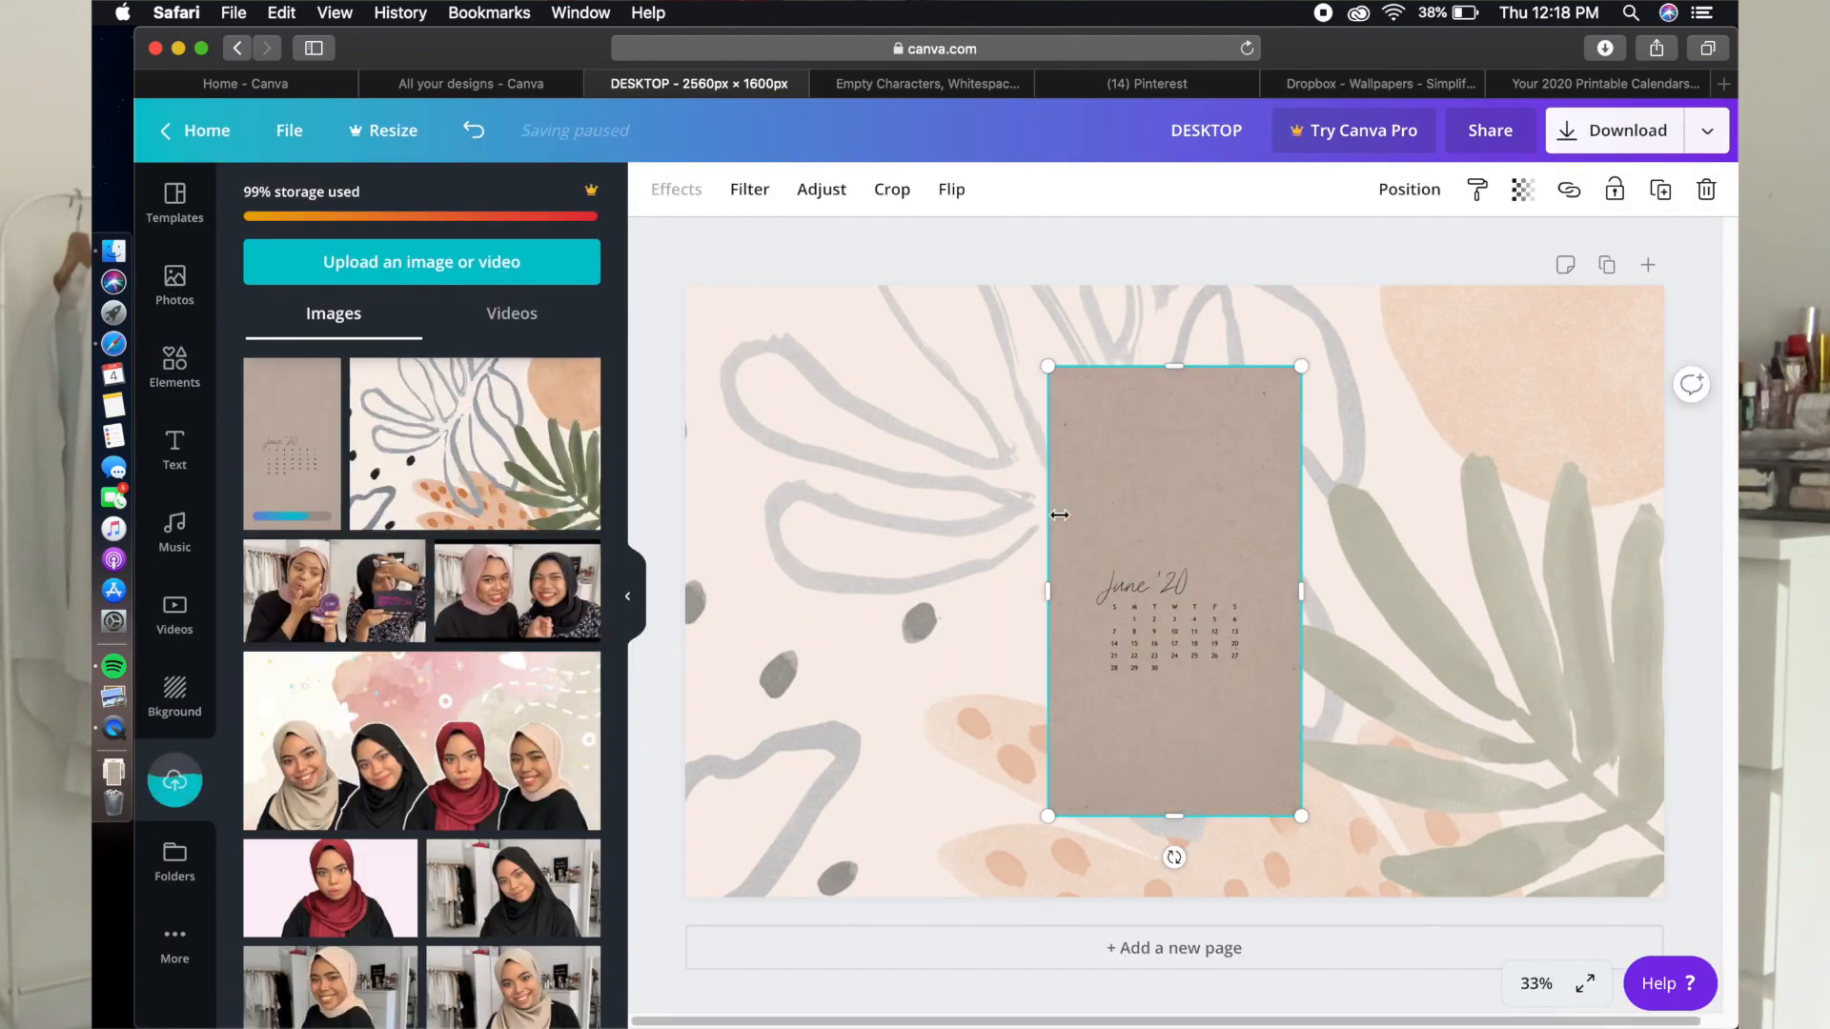
drag(1175, 615, 850, 615)
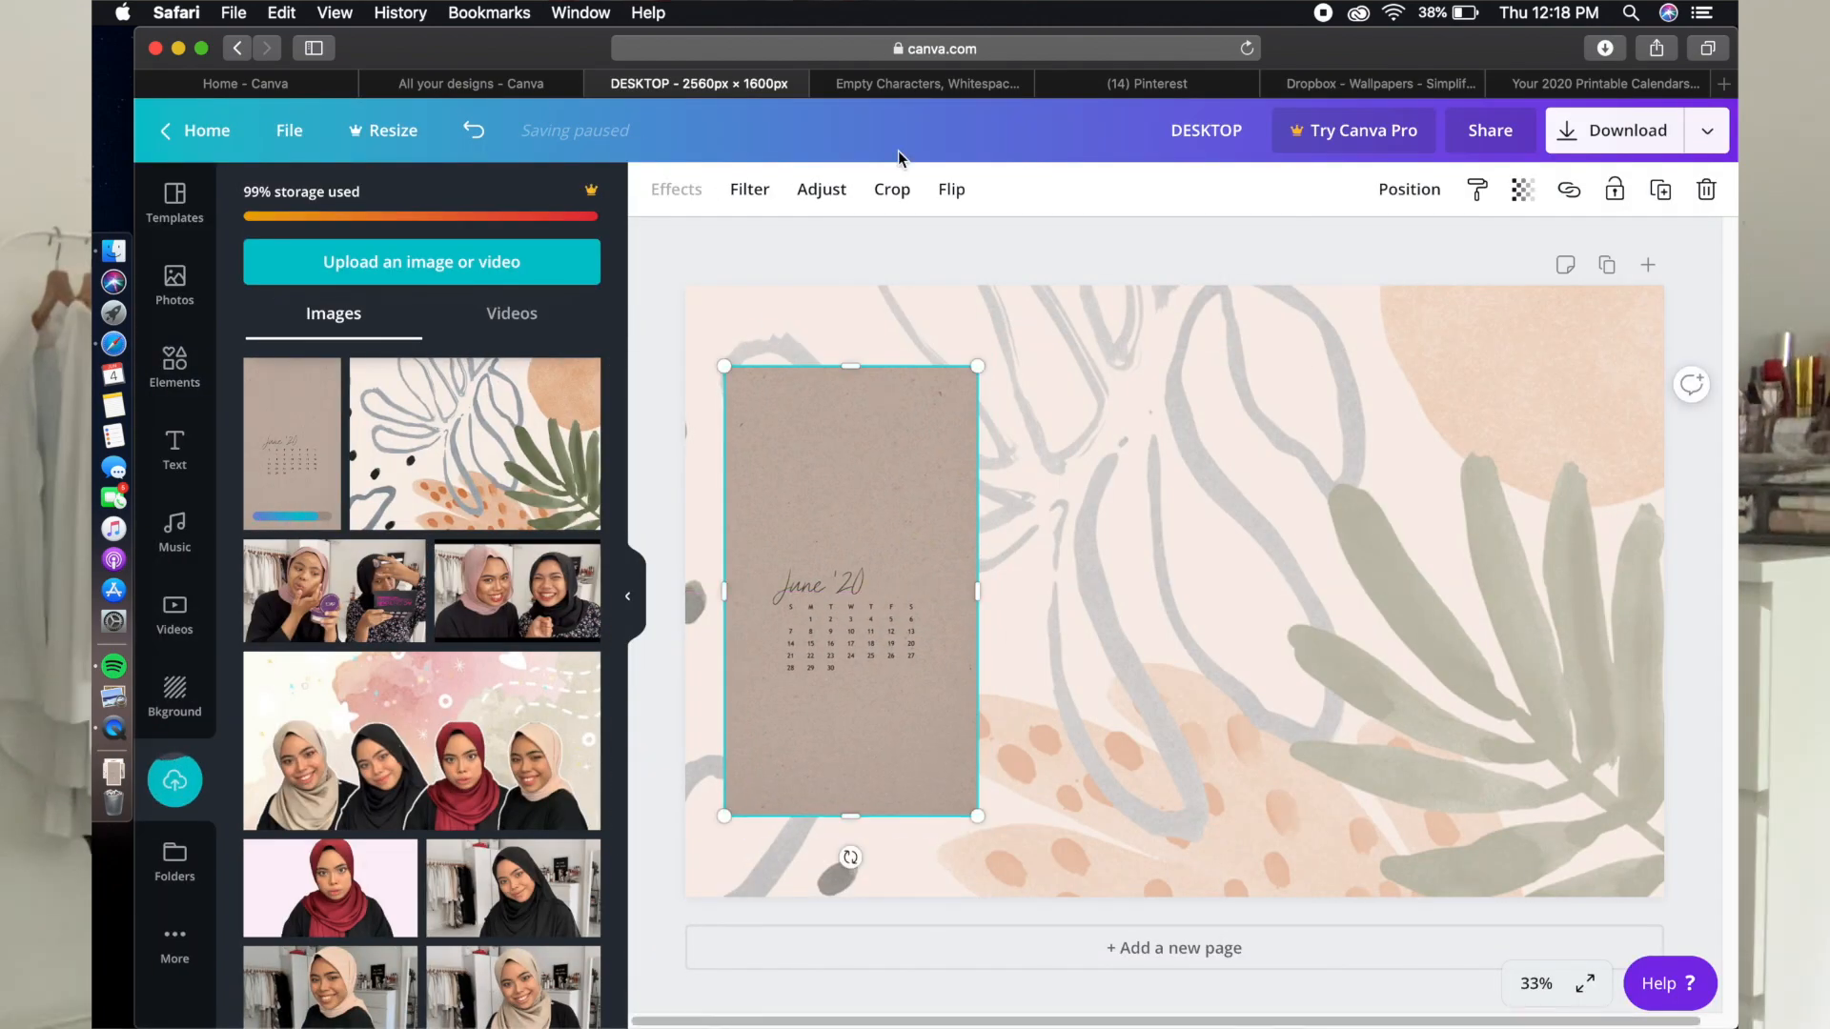
Crop the blank areas above and below the calendar in the June image and enlarge the cropped image.
click(892, 189)
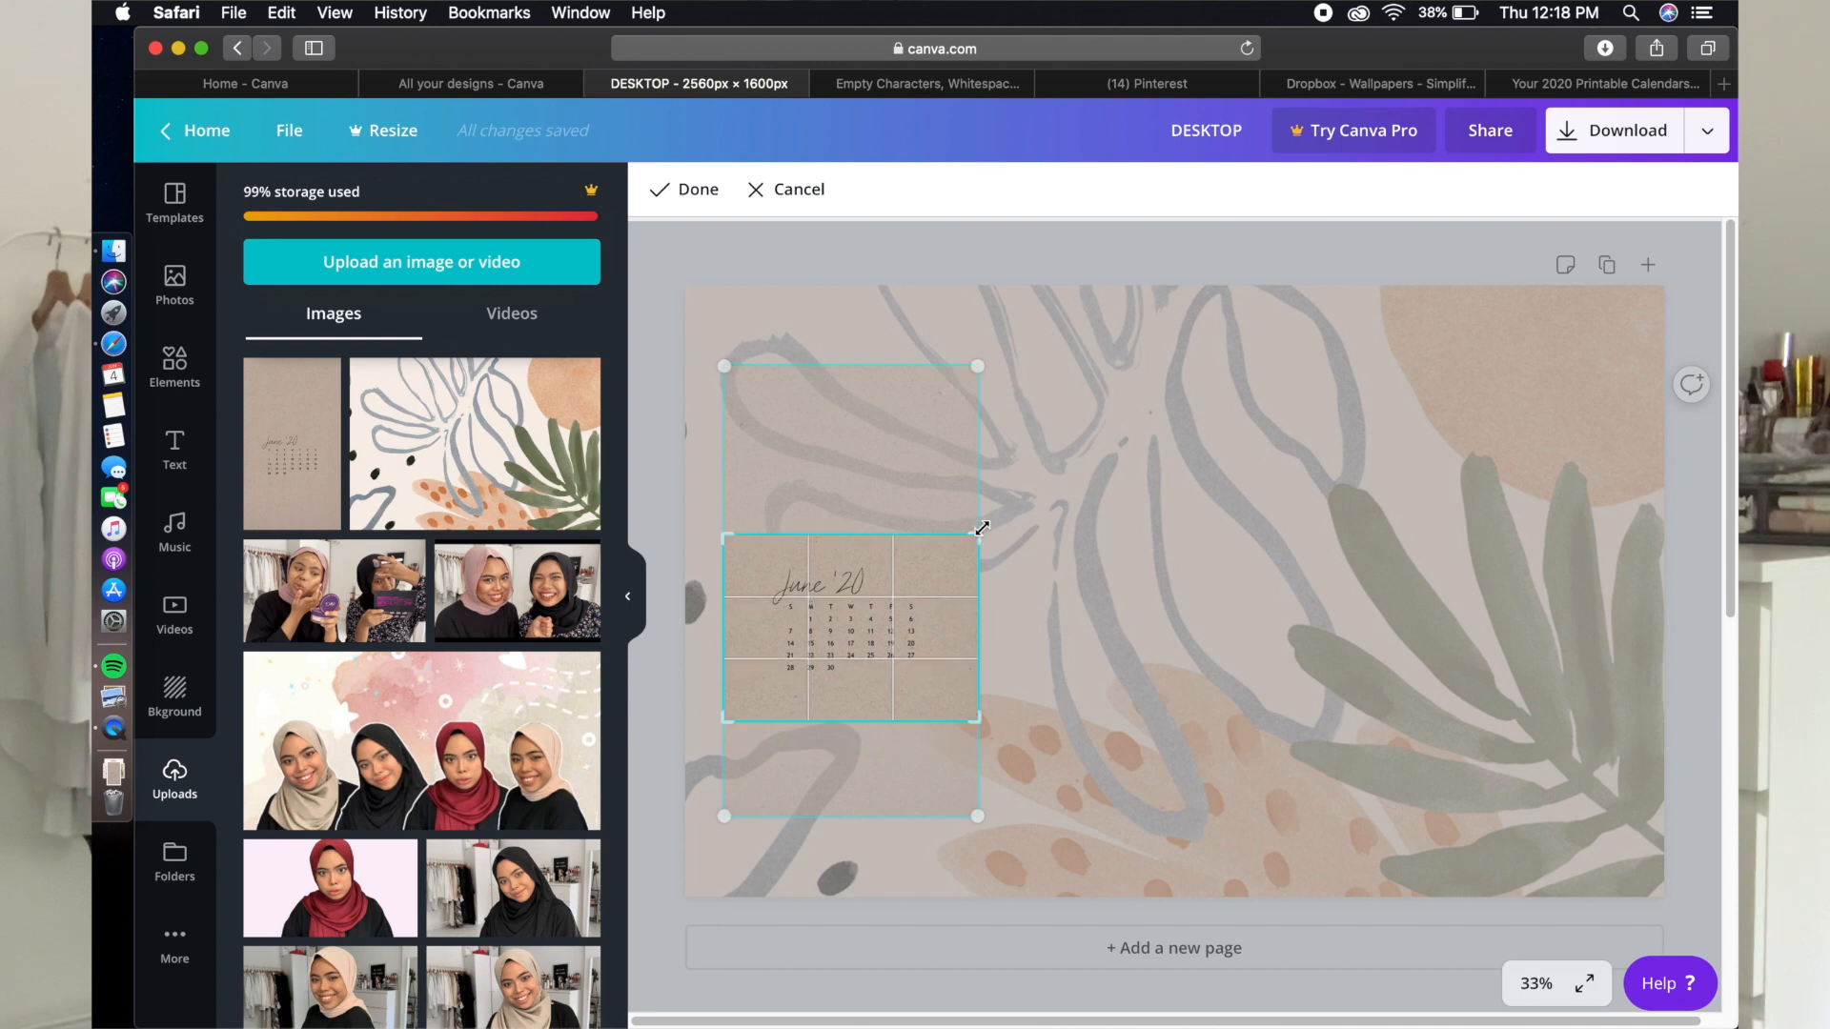
key(Return)
drag(974, 500, 1033, 437)
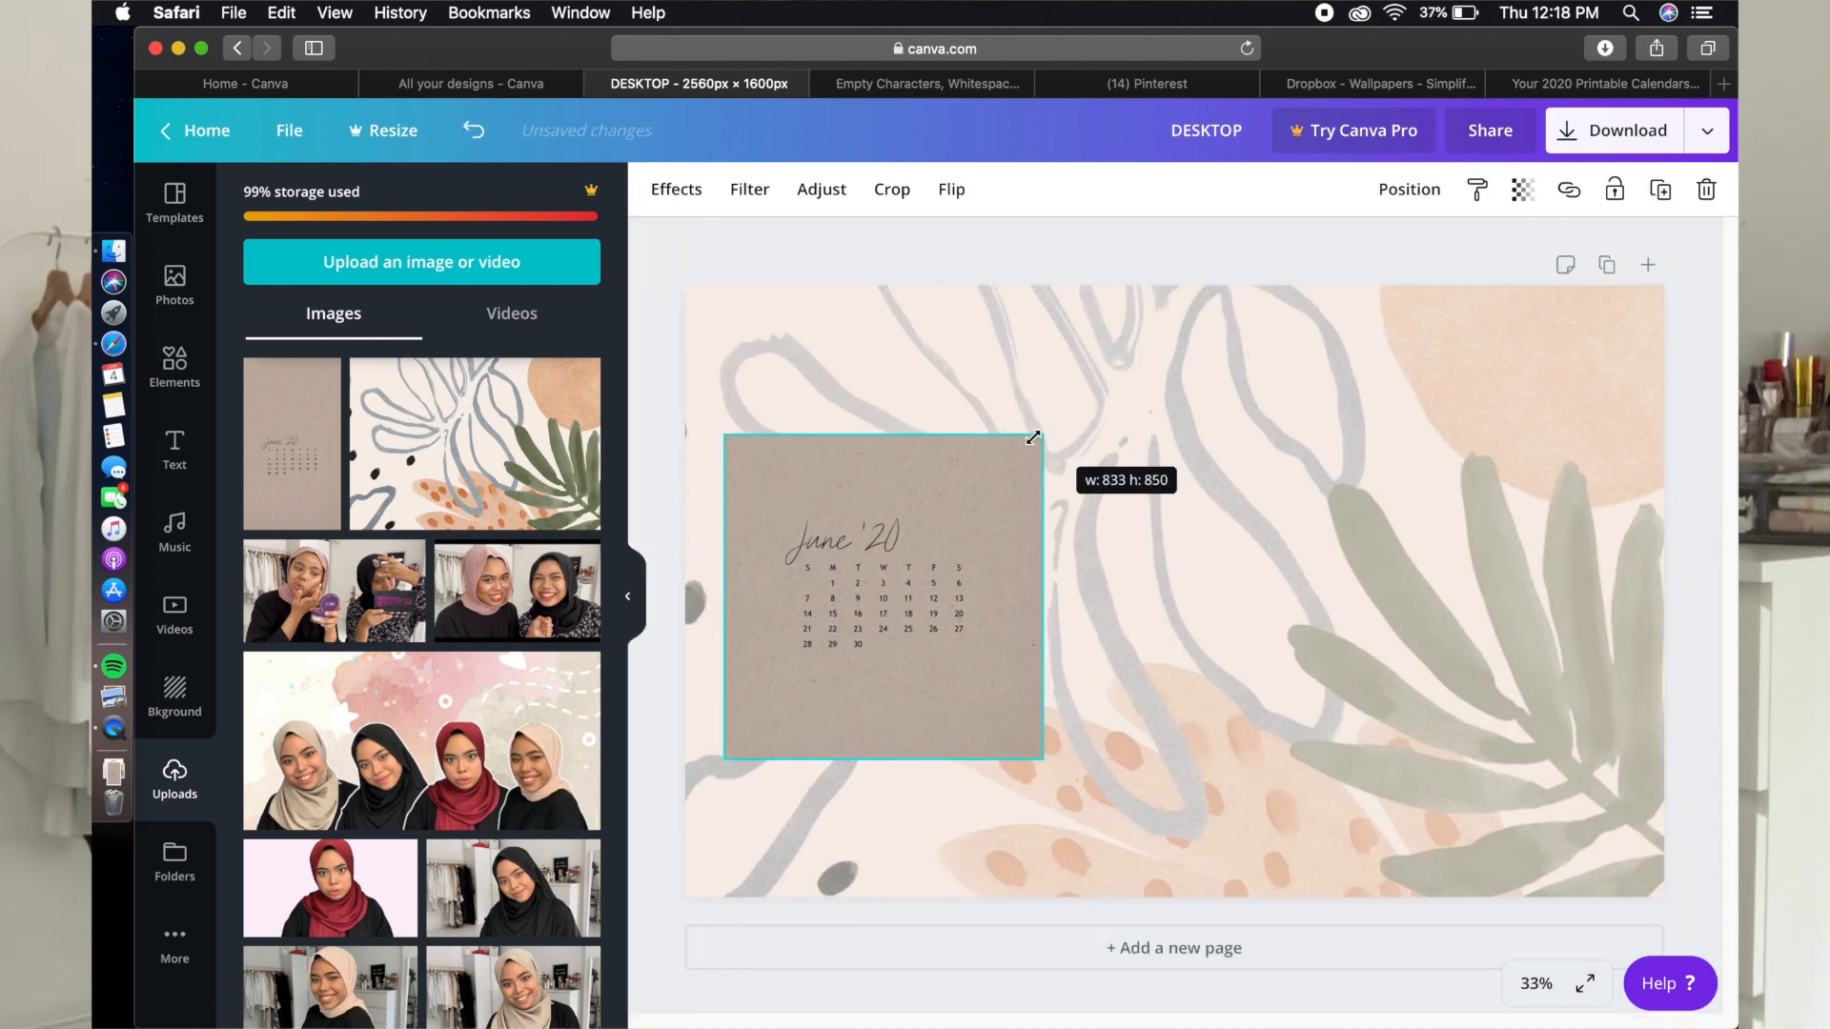
Crop the calendar image closer around the dates, then enlarge and reposition it on the left half of the page.
click(891, 189)
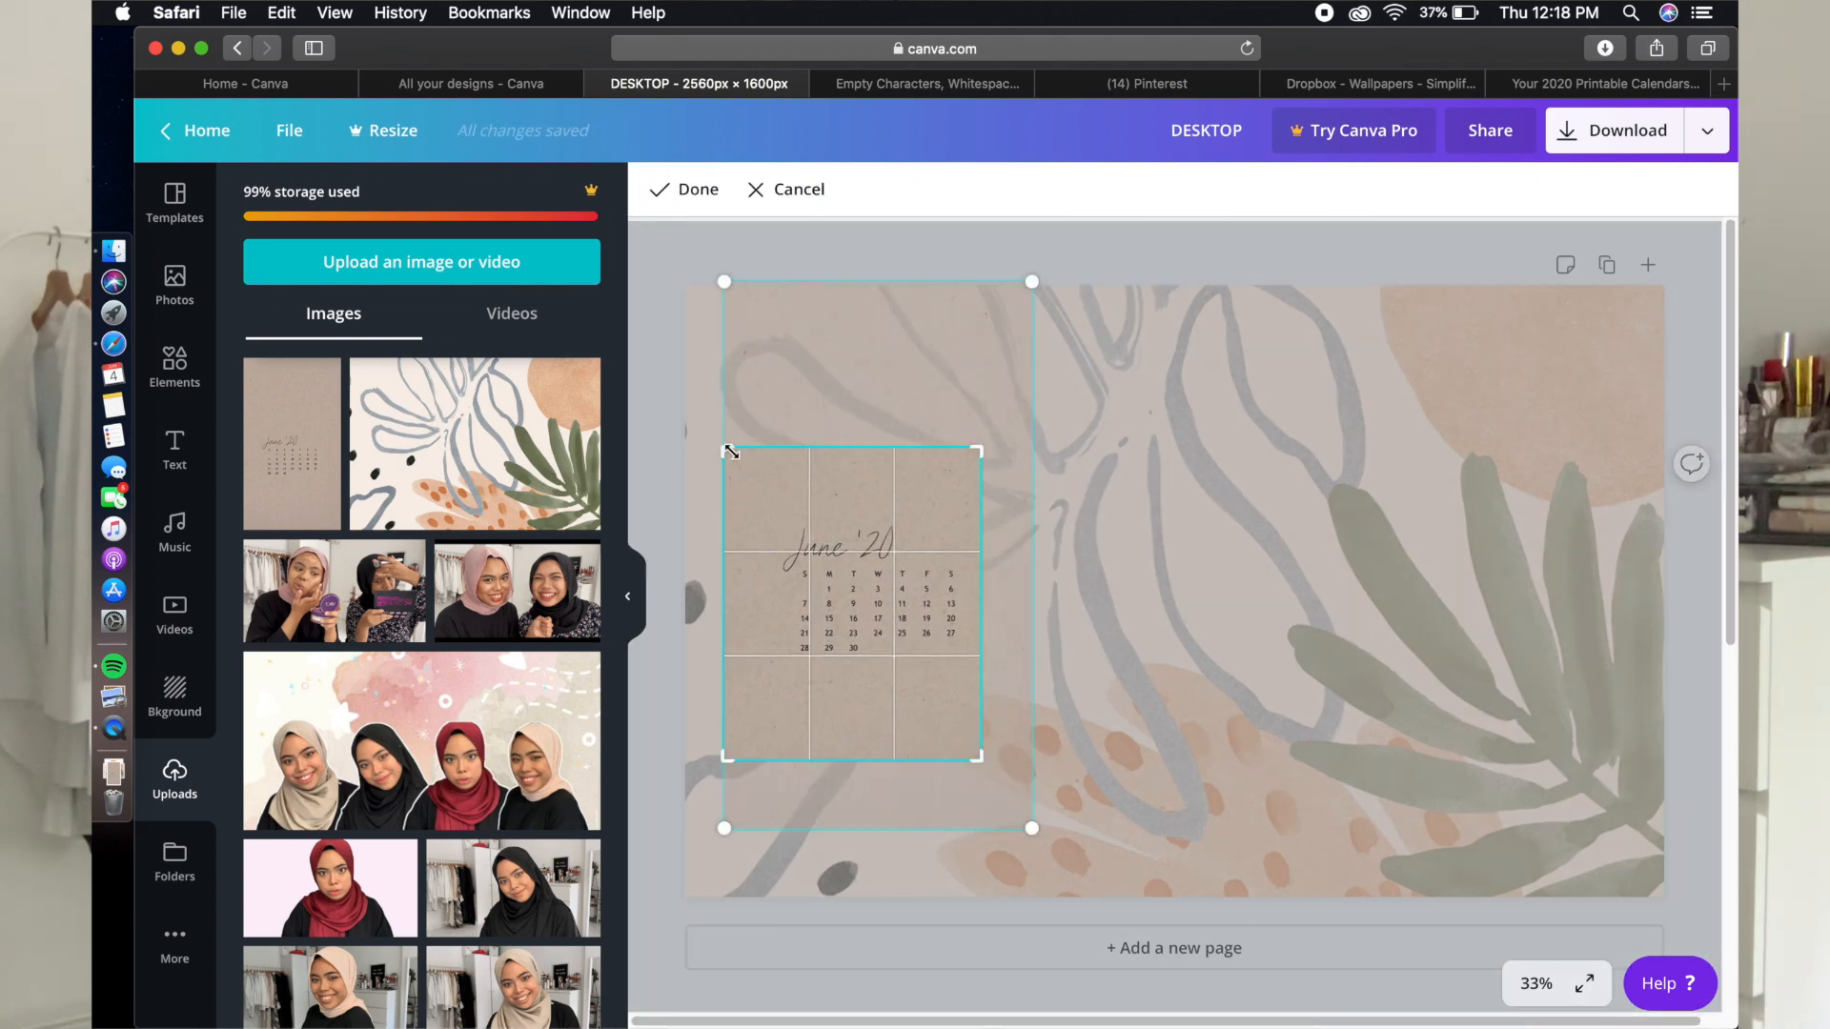
click(684, 181)
drag(982, 456, 1036, 381)
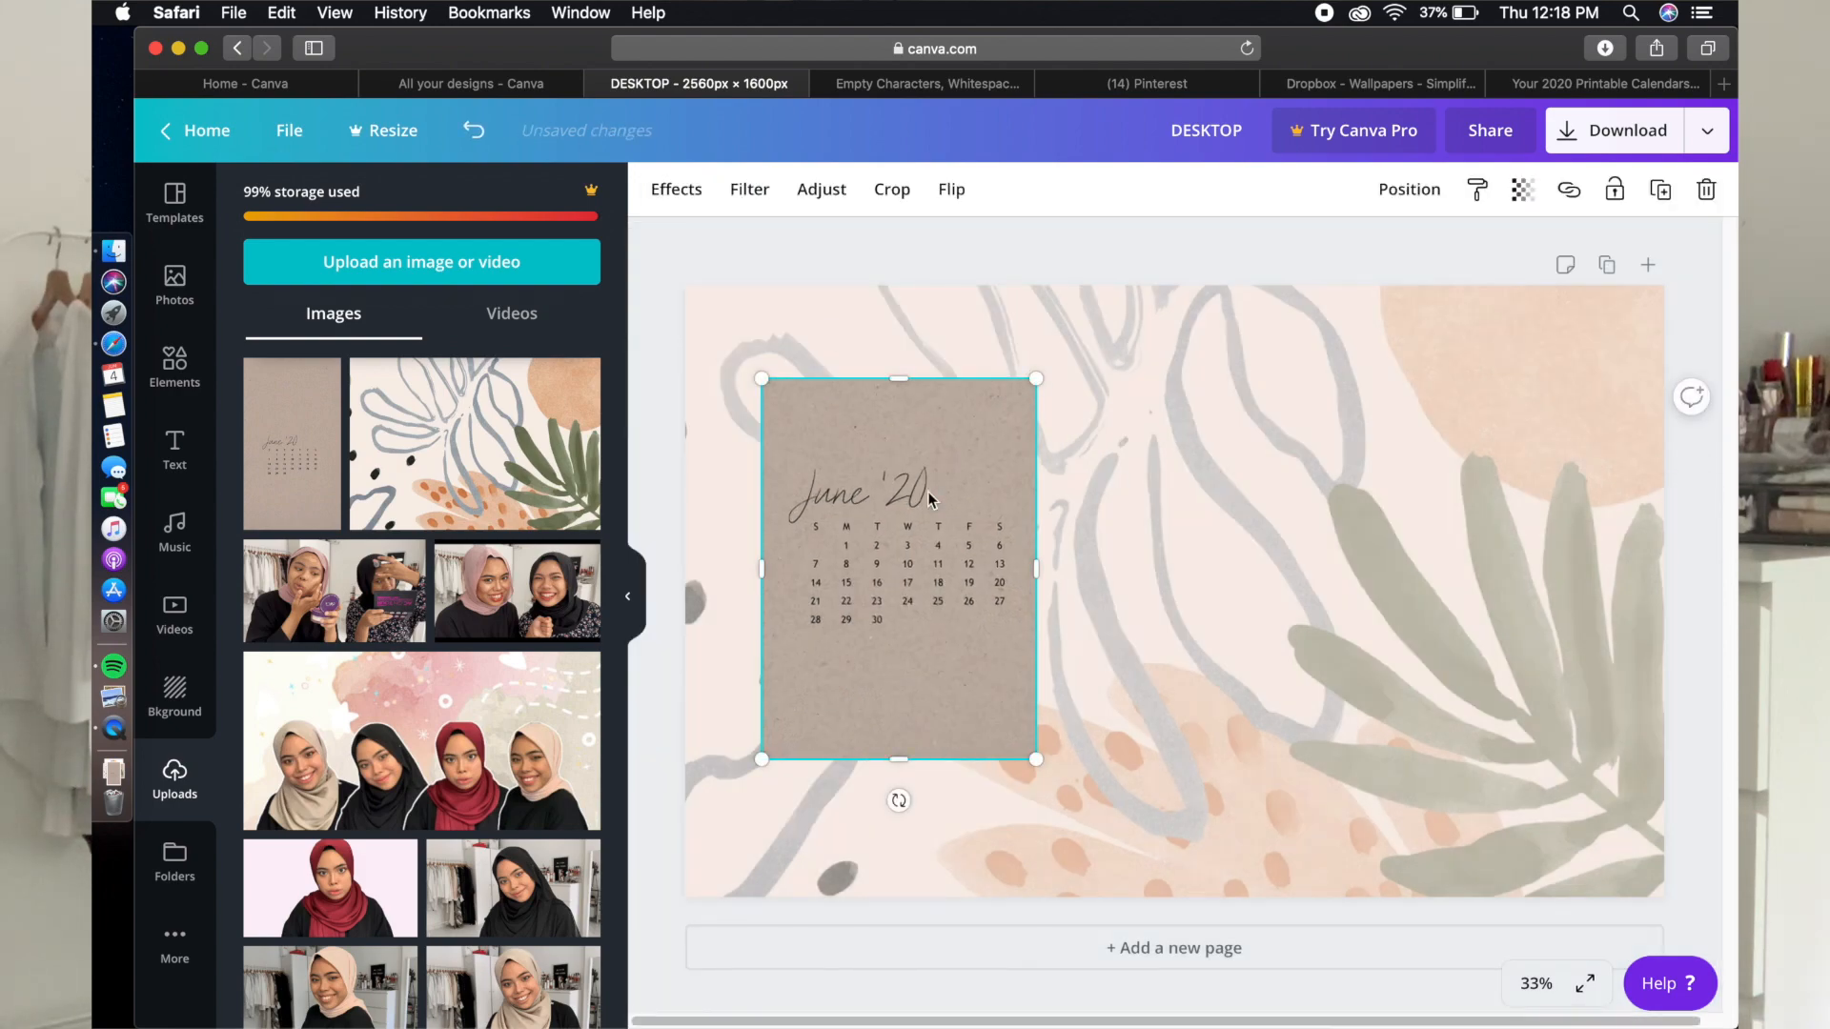
drag(932, 498, 929, 519)
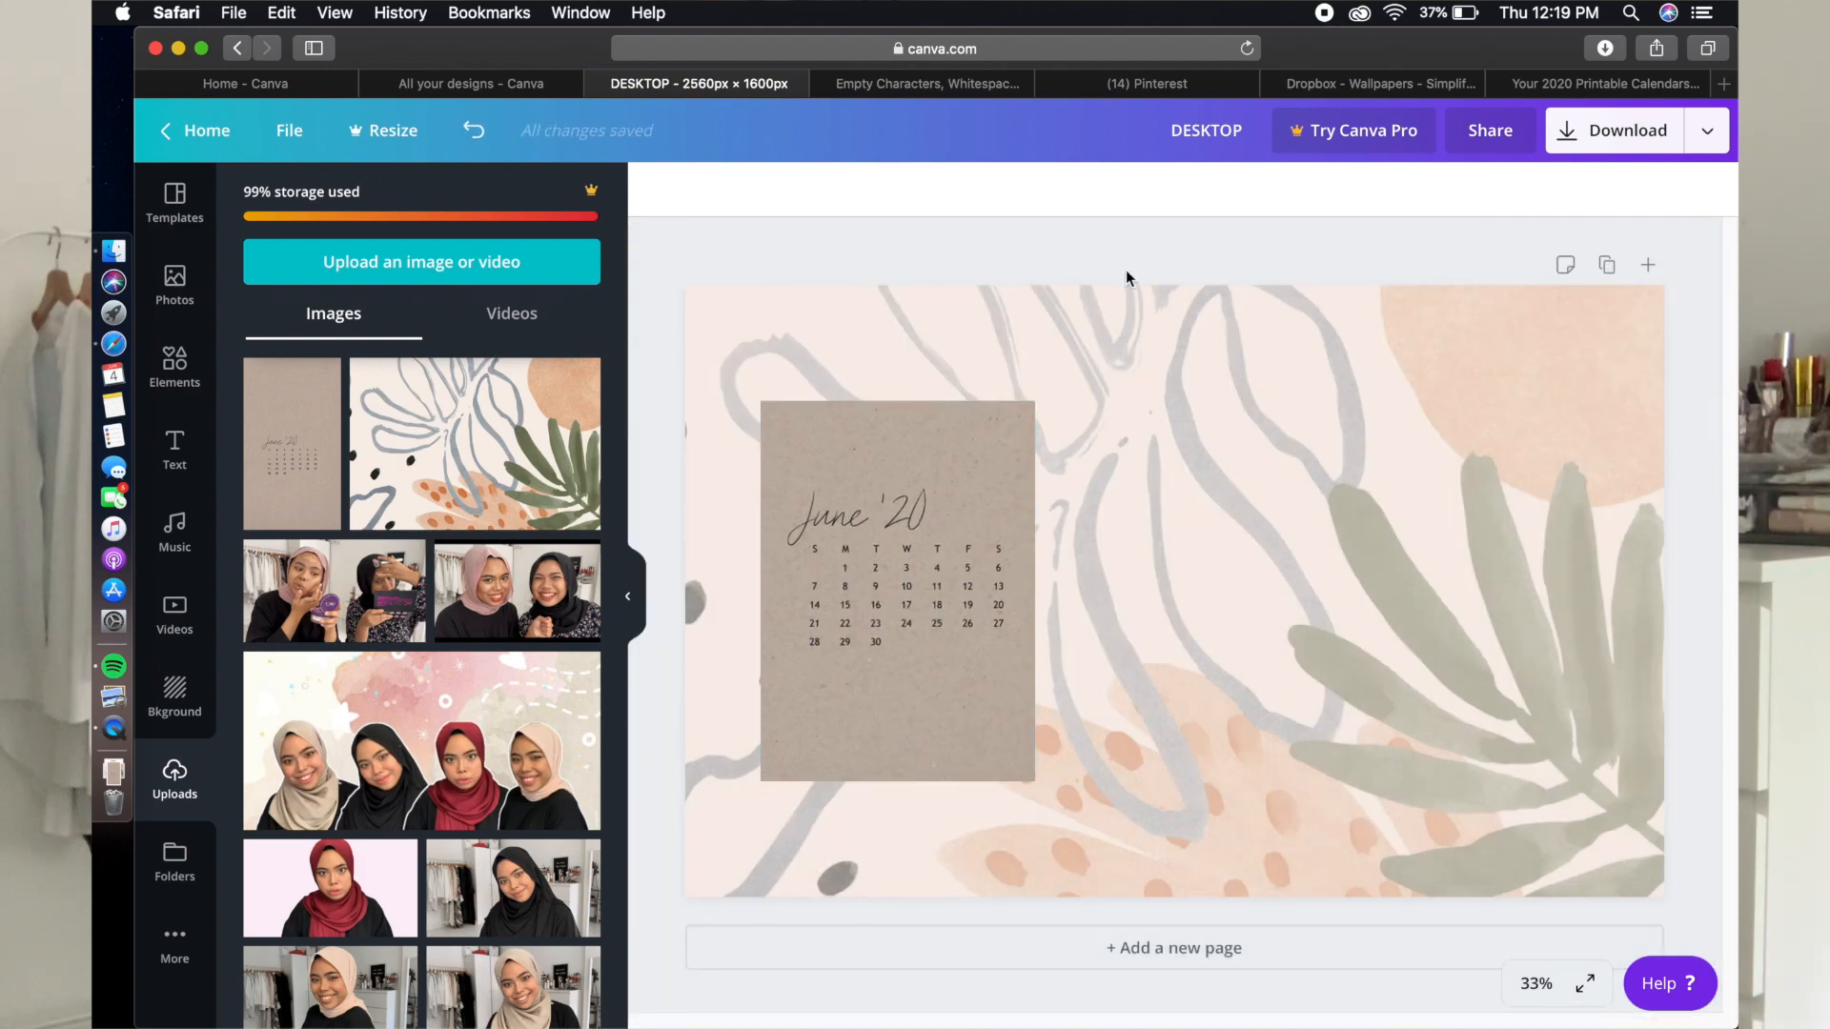
Add a bold heading reading "DO IT FOR YOUR FUTURE SELF" without a subtitle and place it on one line beside the calendar's upper part.
click(174, 450)
click(330, 691)
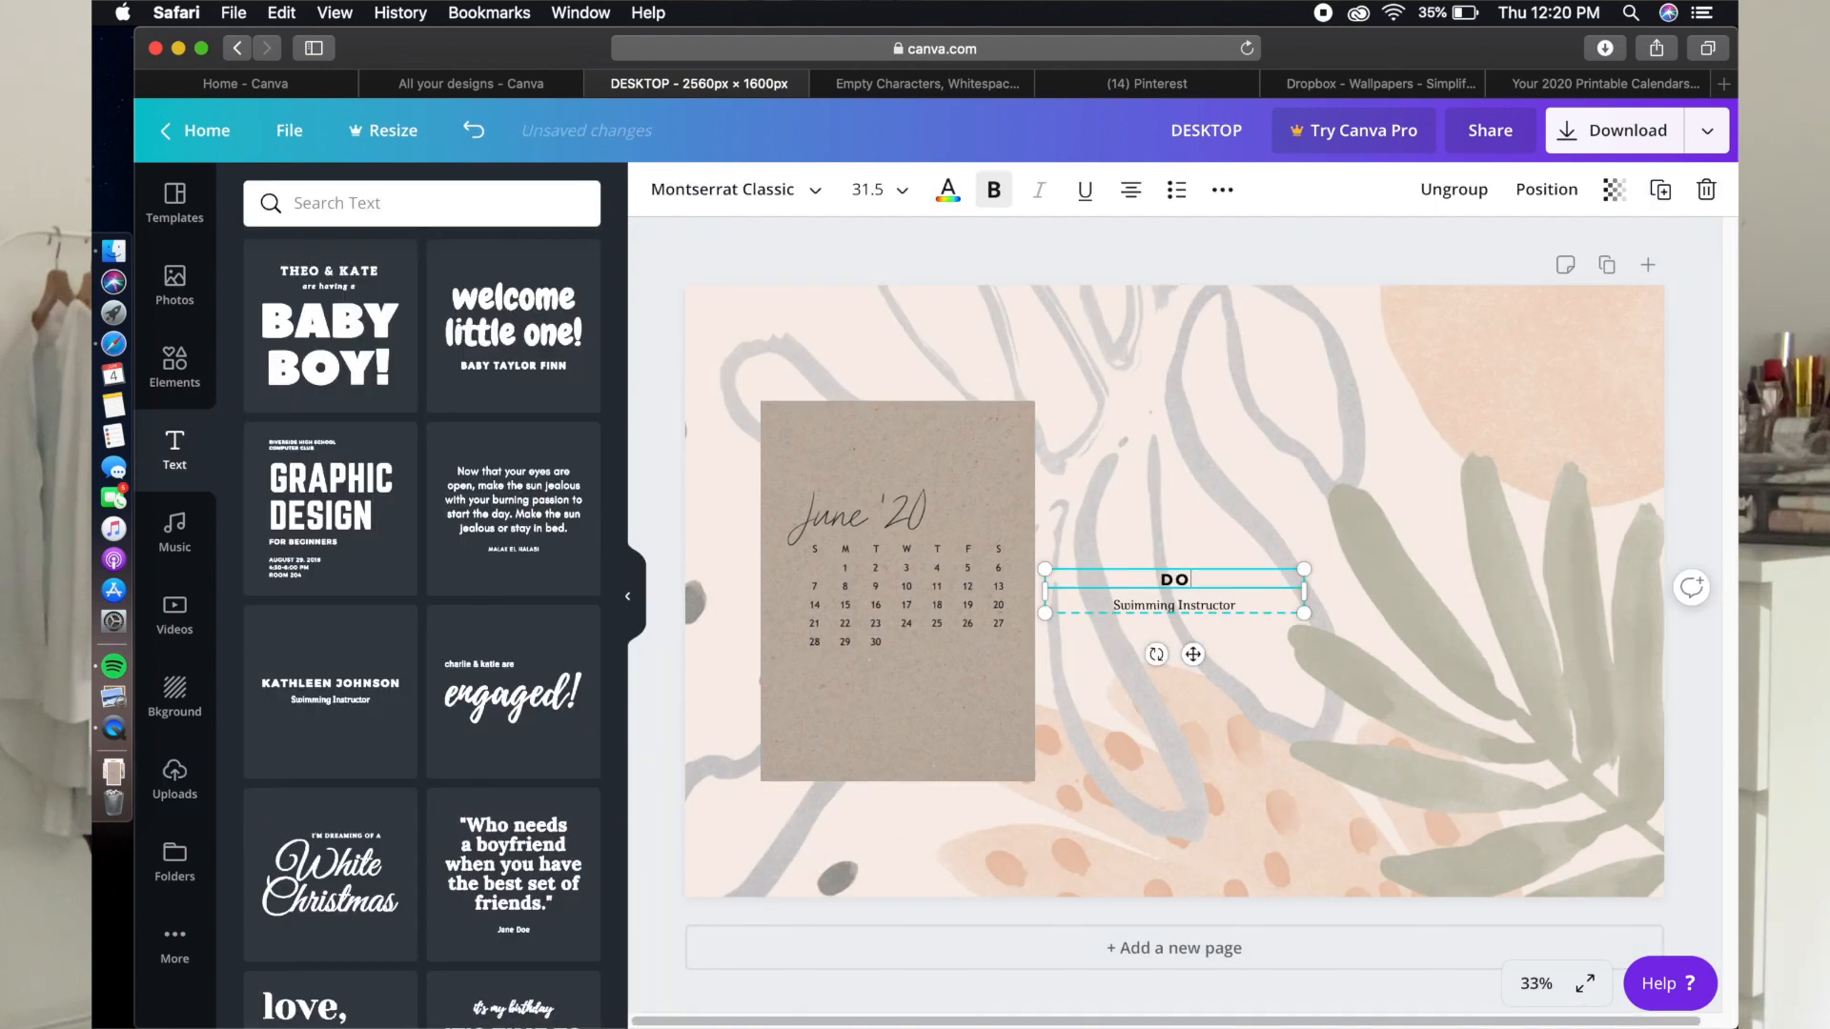
click(1174, 605)
key(Delete)
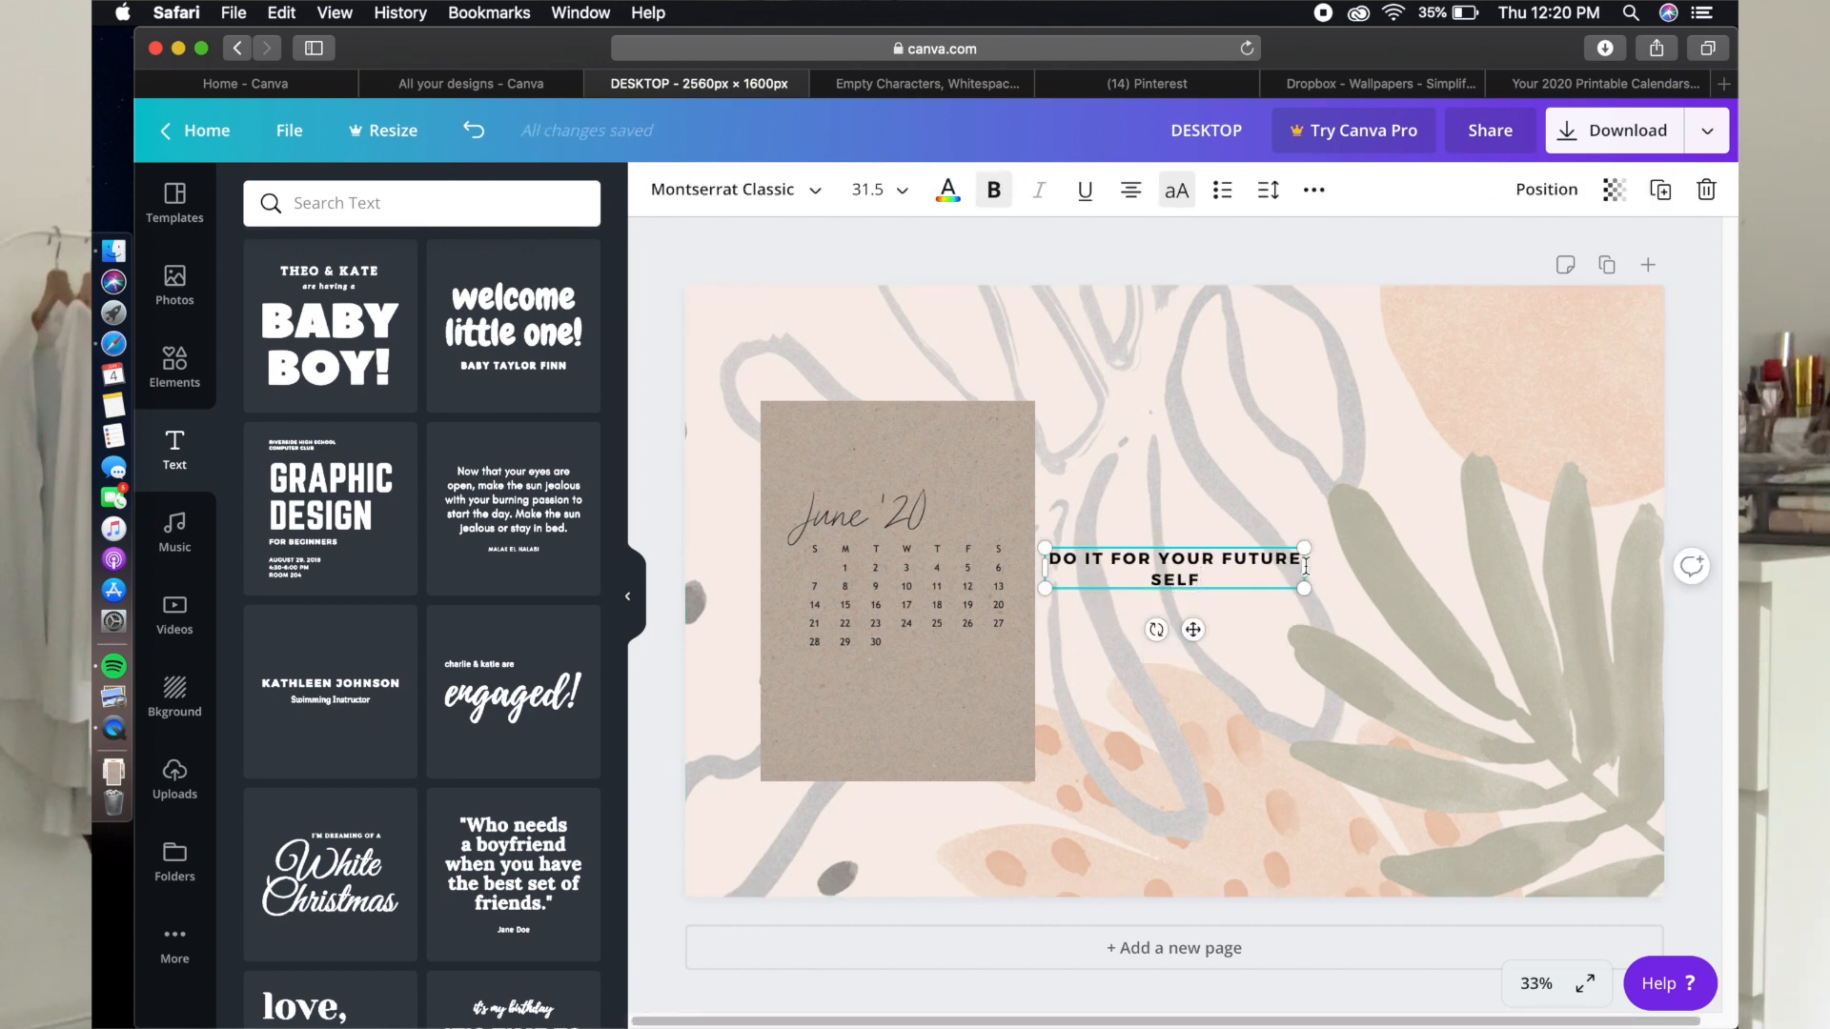
drag(1304, 577, 1367, 576)
drag(1228, 625, 1228, 488)
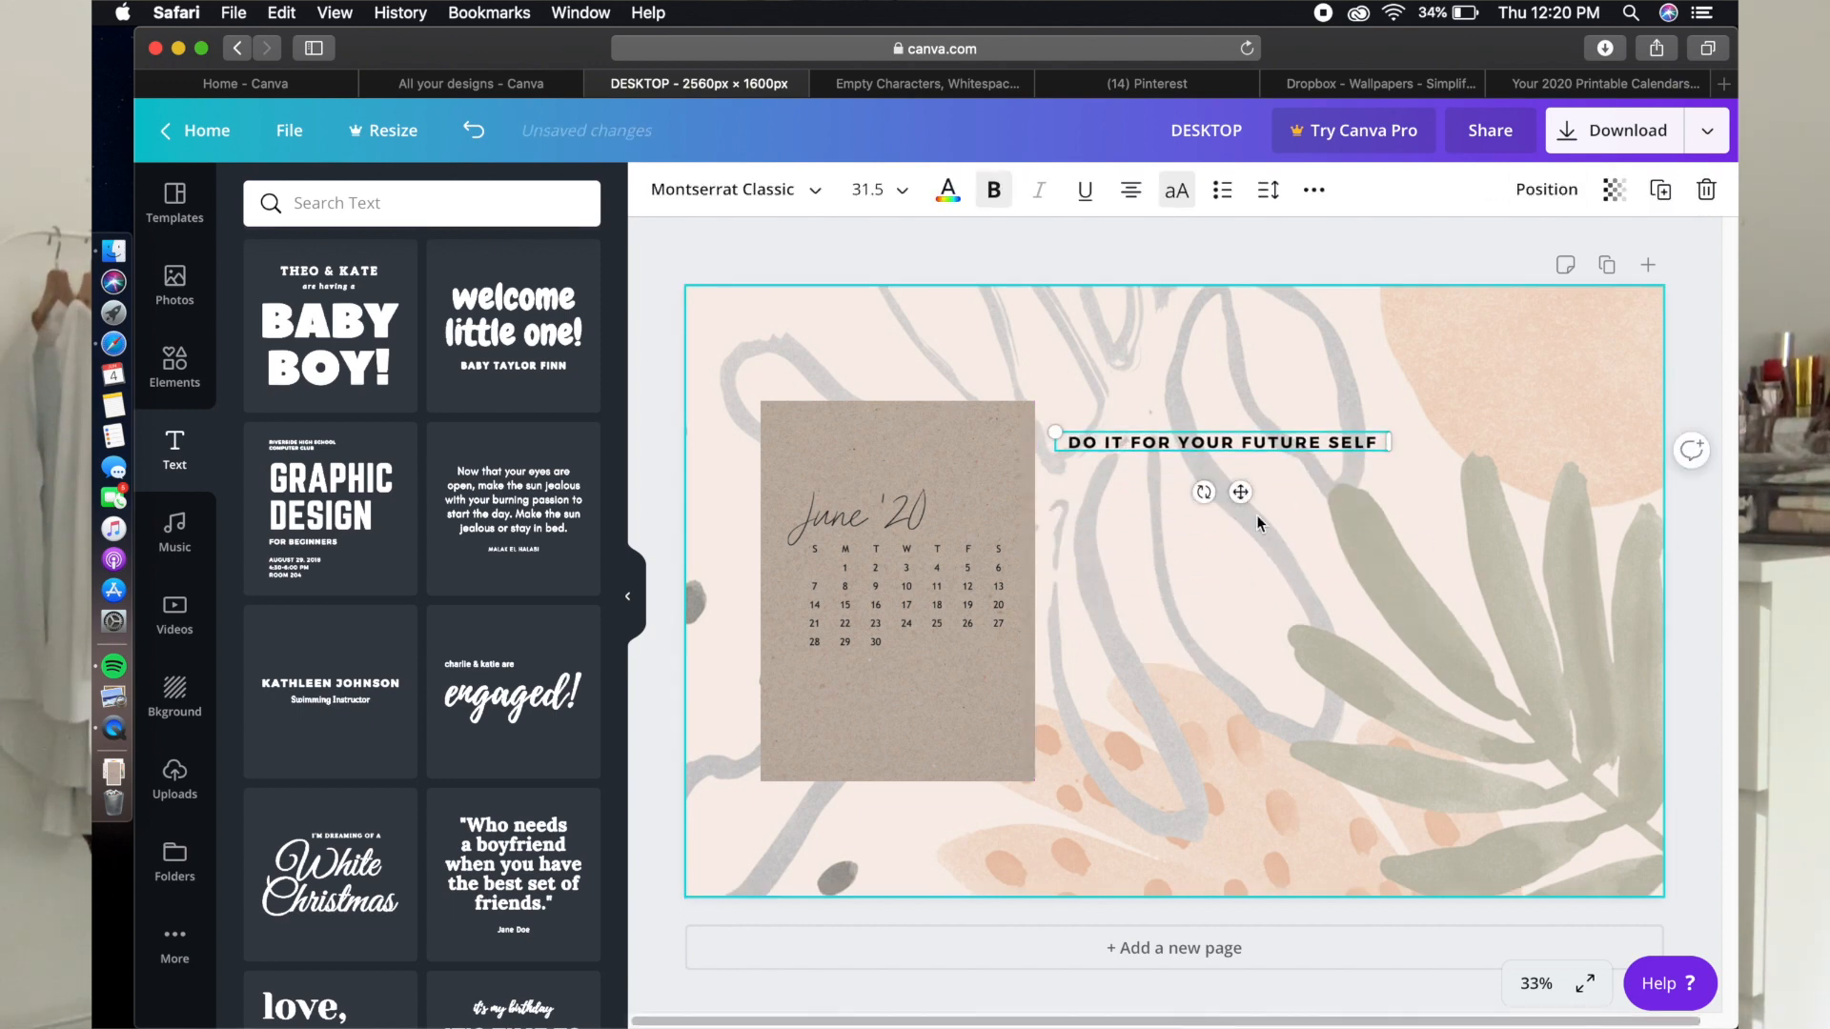
Move the heading so it overlaps the calendar's lower edge area and set its font size to 36.
drag(1290, 436, 1291, 555)
drag(1273, 652, 1156, 724)
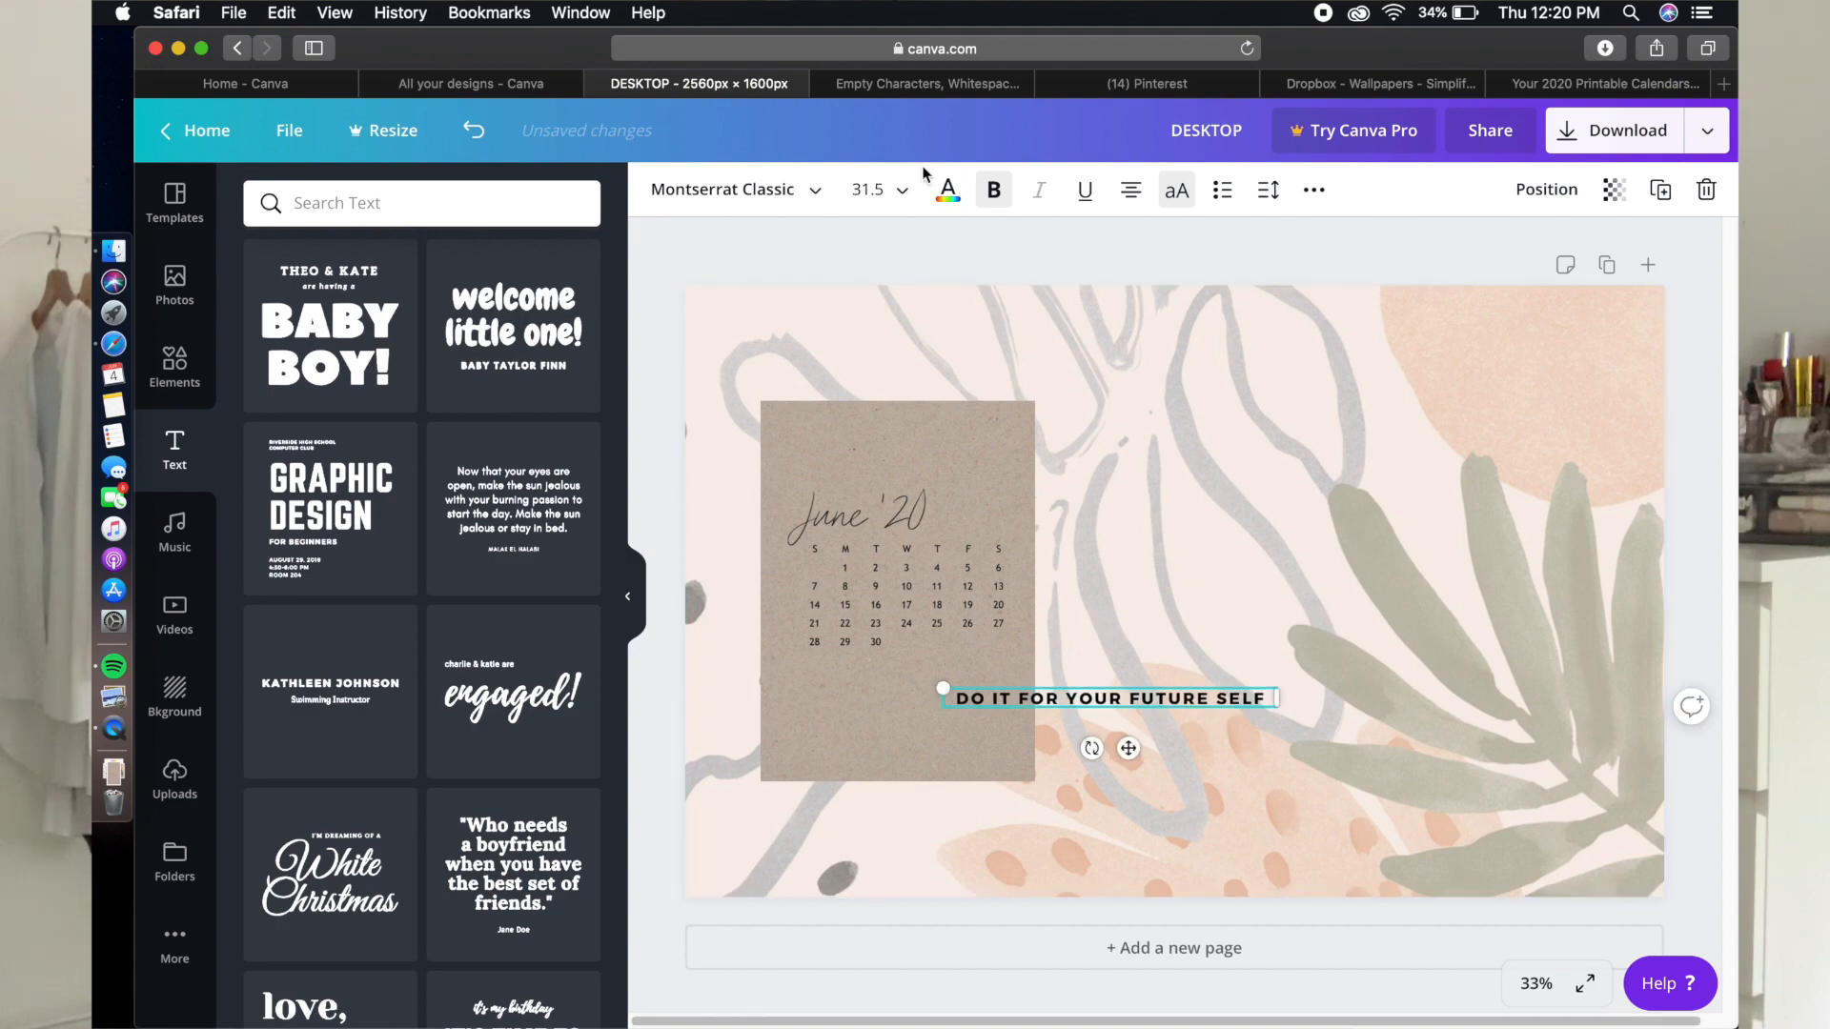
click(867, 189)
text(36)
key(Return)
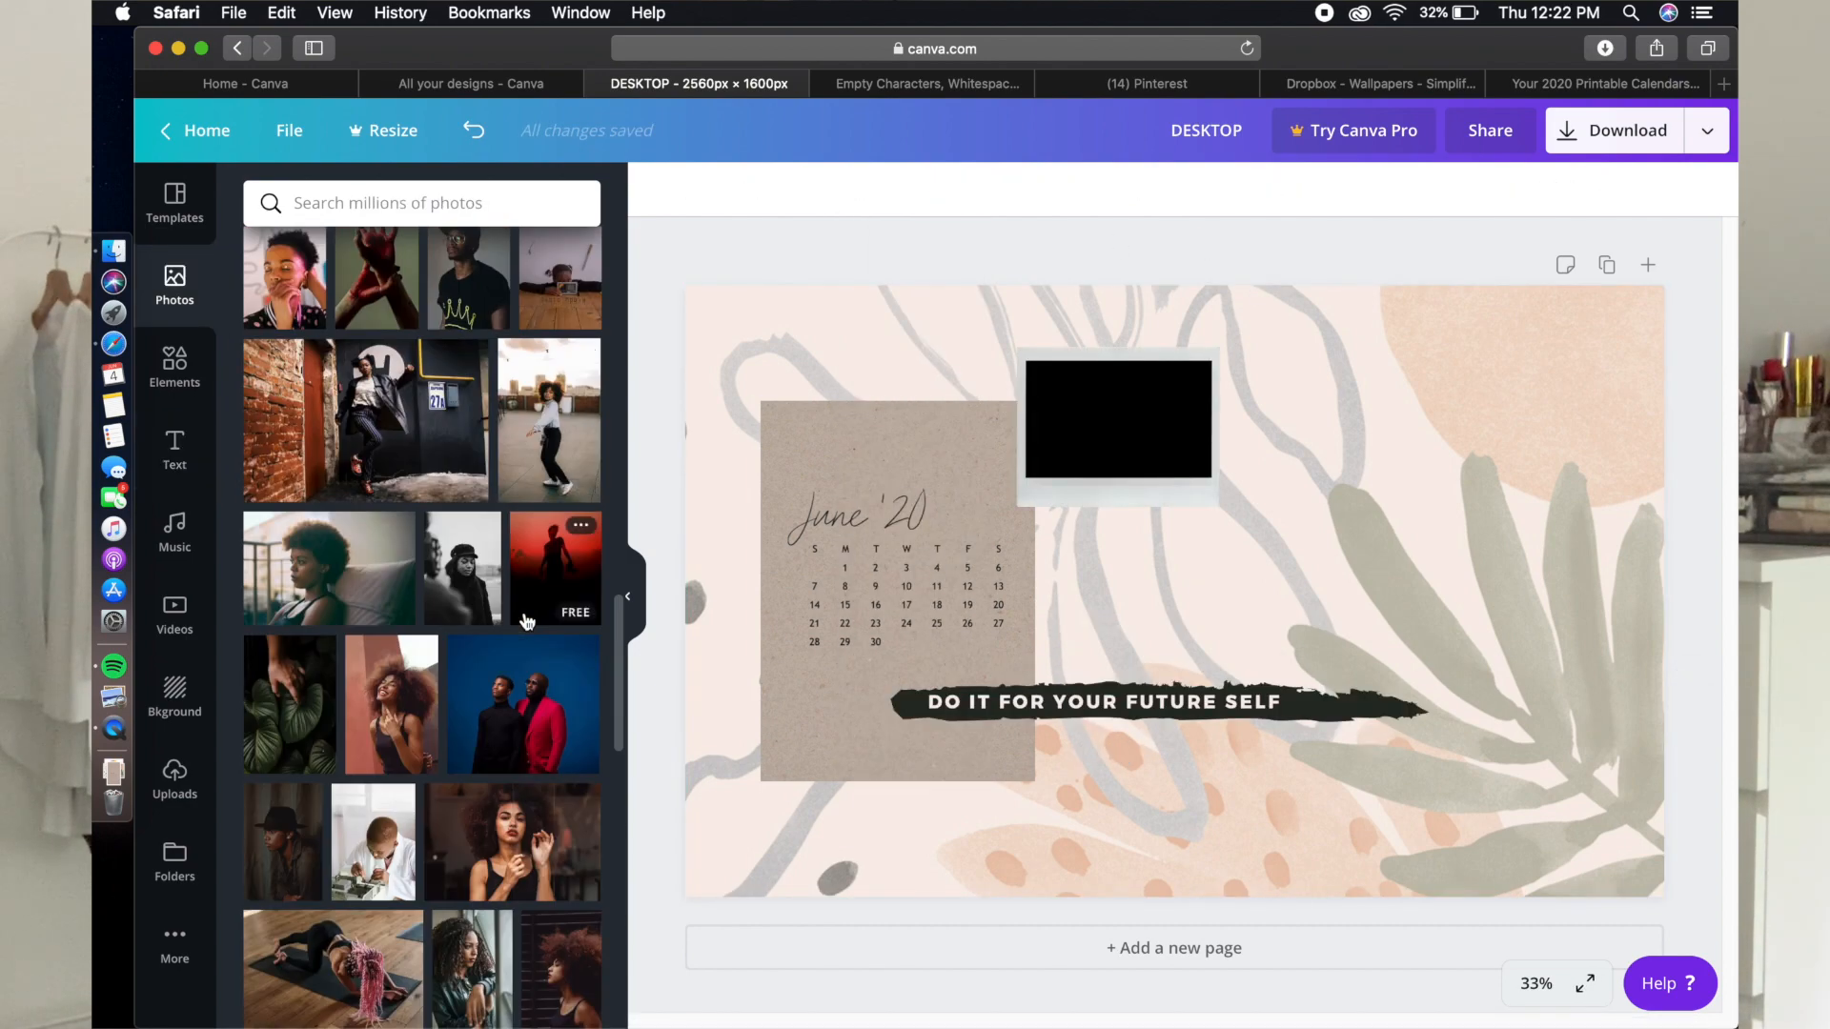
Search the photo library for melbourne and add the daytime city skyline photo to the page.
scroll(526, 621, down, 15)
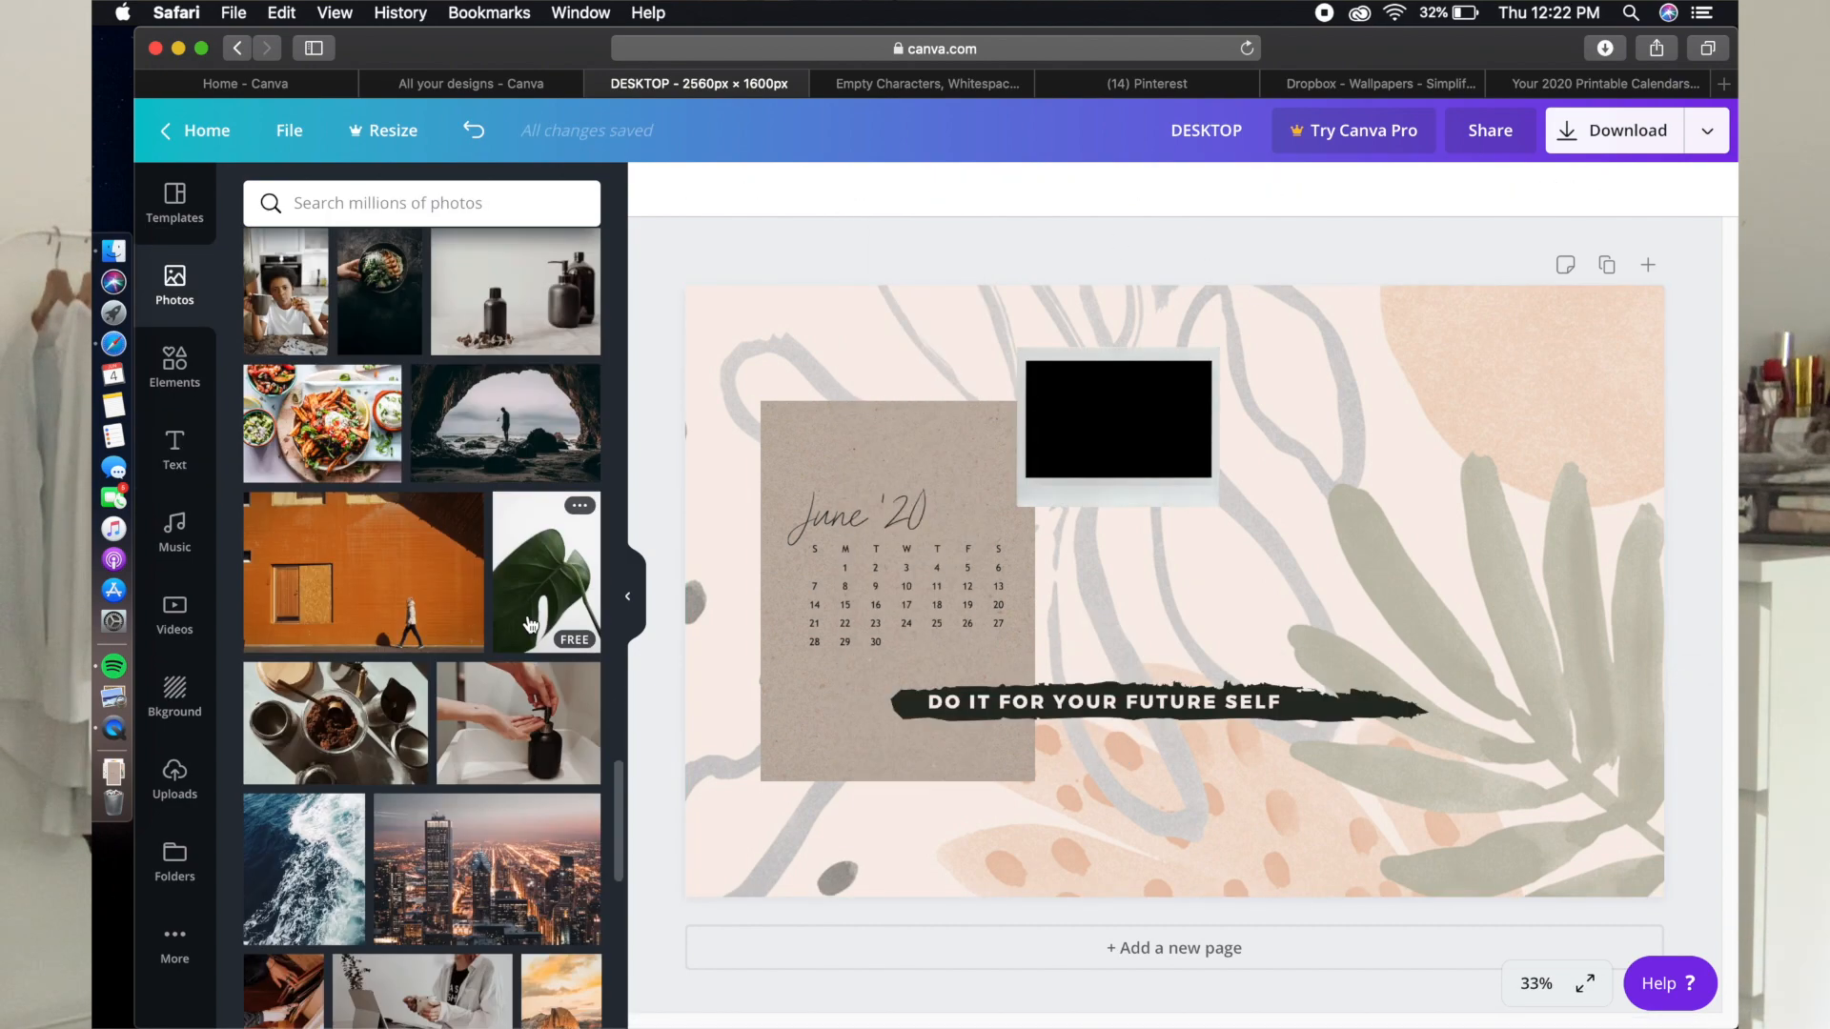
click(421, 196)
text(mel)
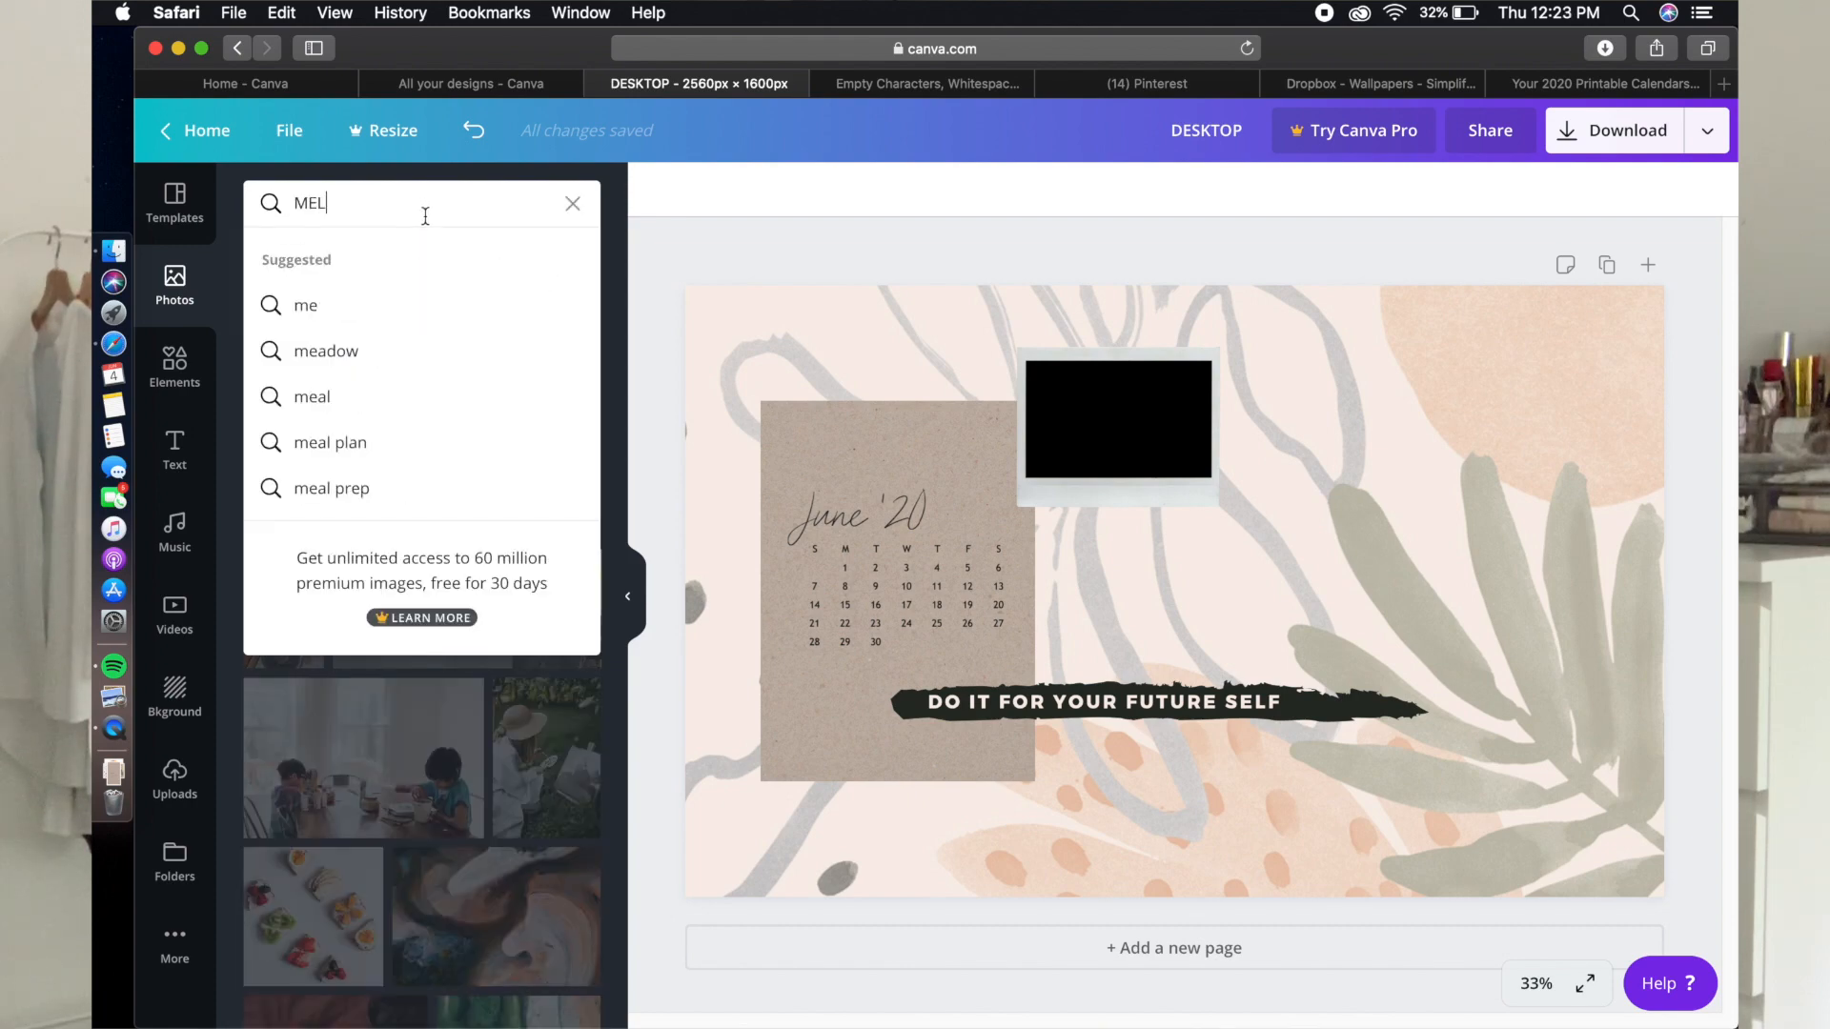
click(441, 303)
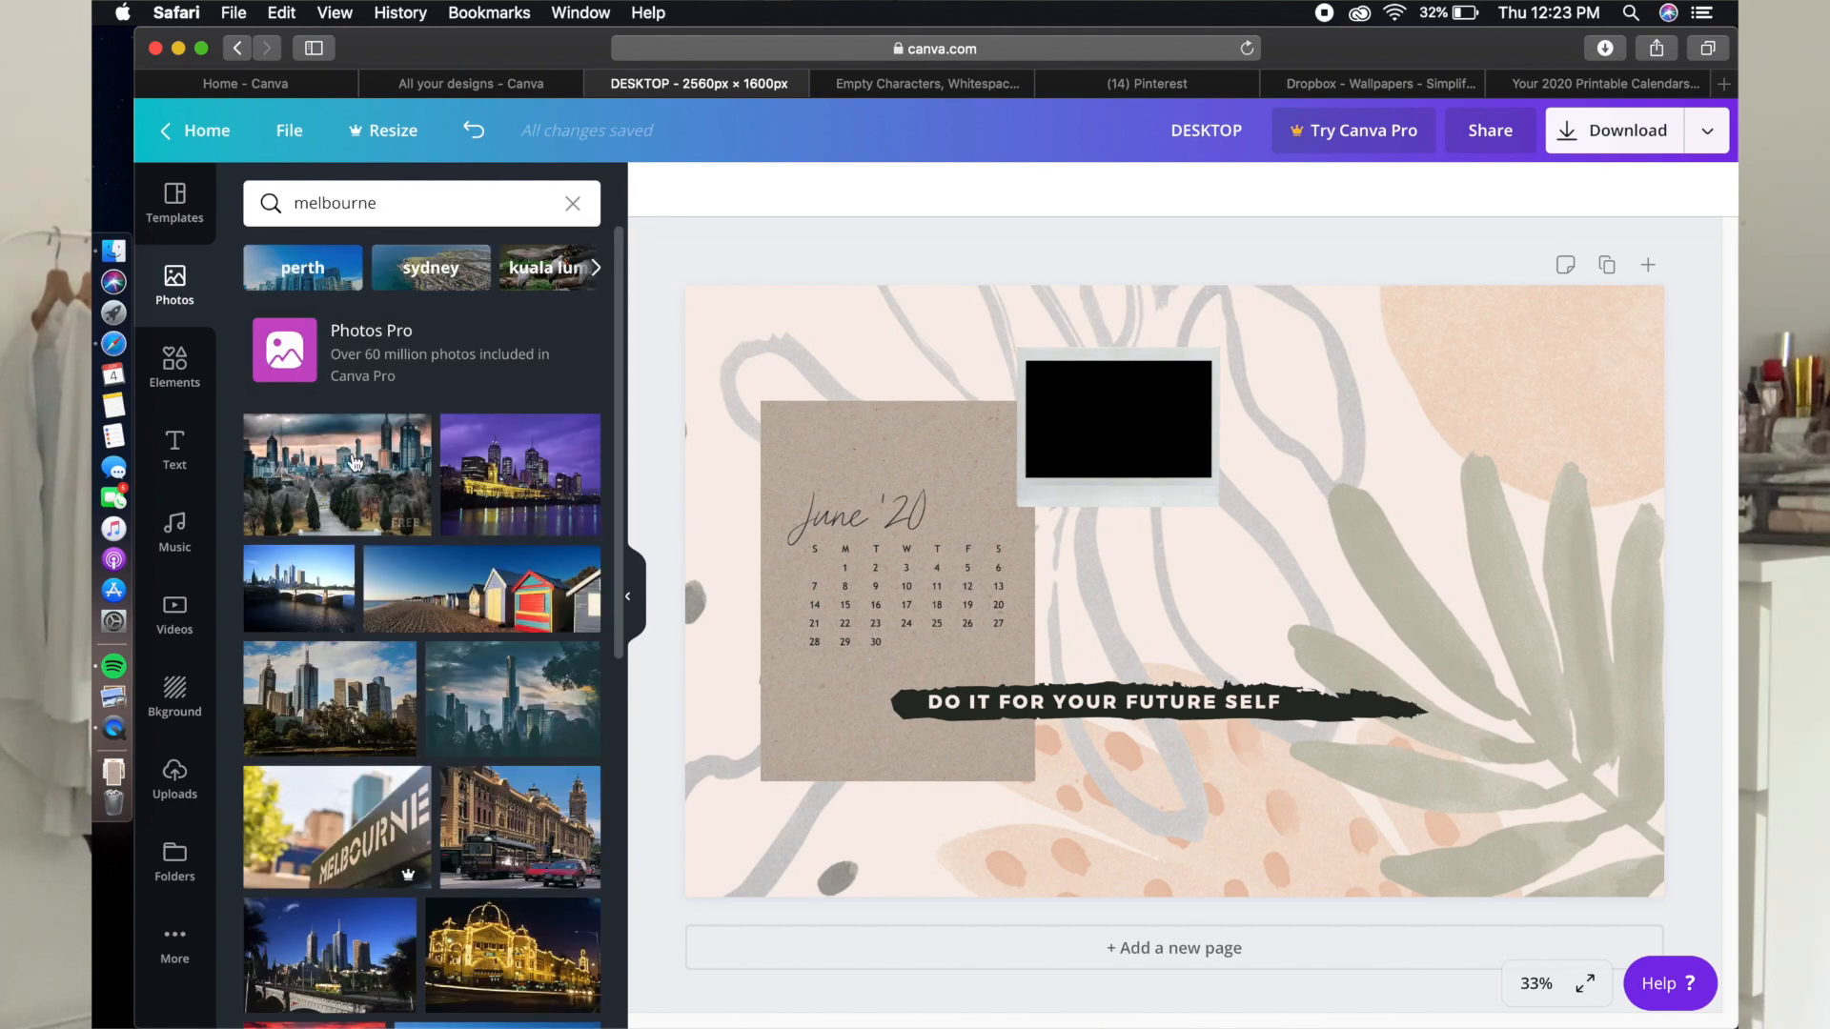
click(388, 710)
Shrink the skyline photo, place it over the black area of the landscape polaroid frame and crop it to fit.
drag(1430, 347, 1269, 412)
drag(1208, 475, 1166, 424)
drag(1224, 362, 1213, 370)
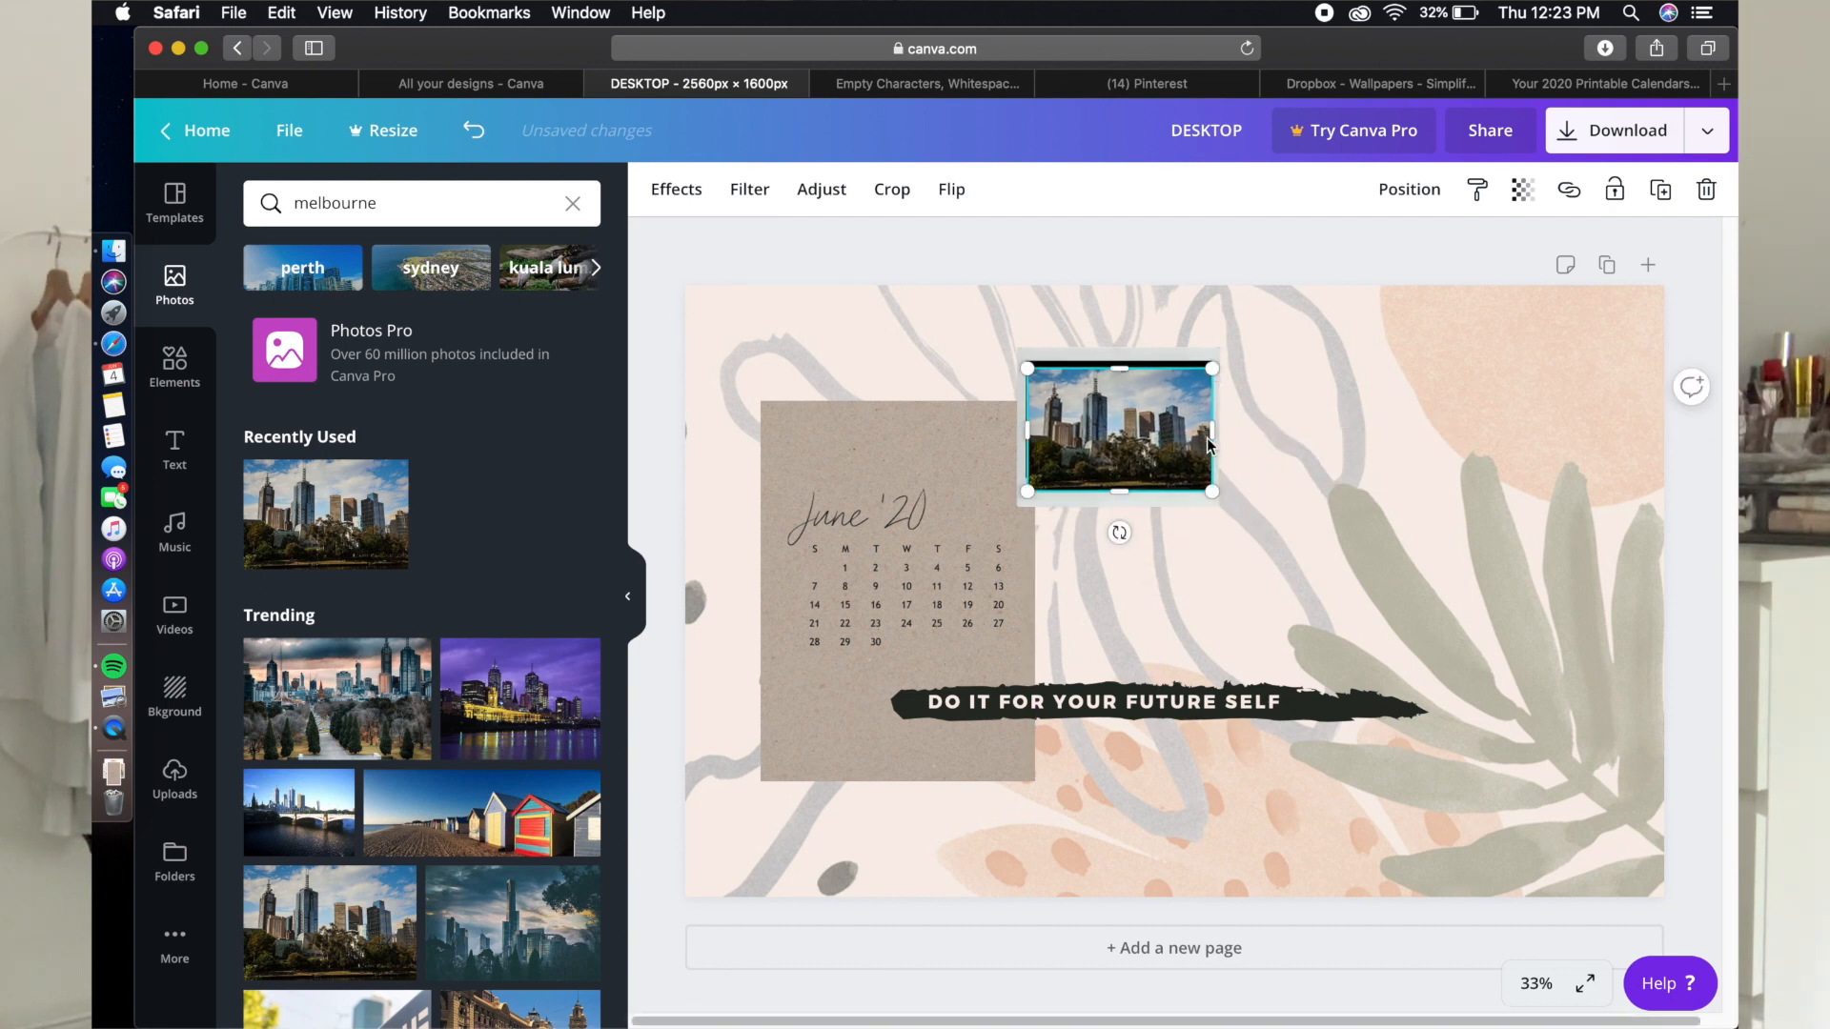
click(1163, 245)
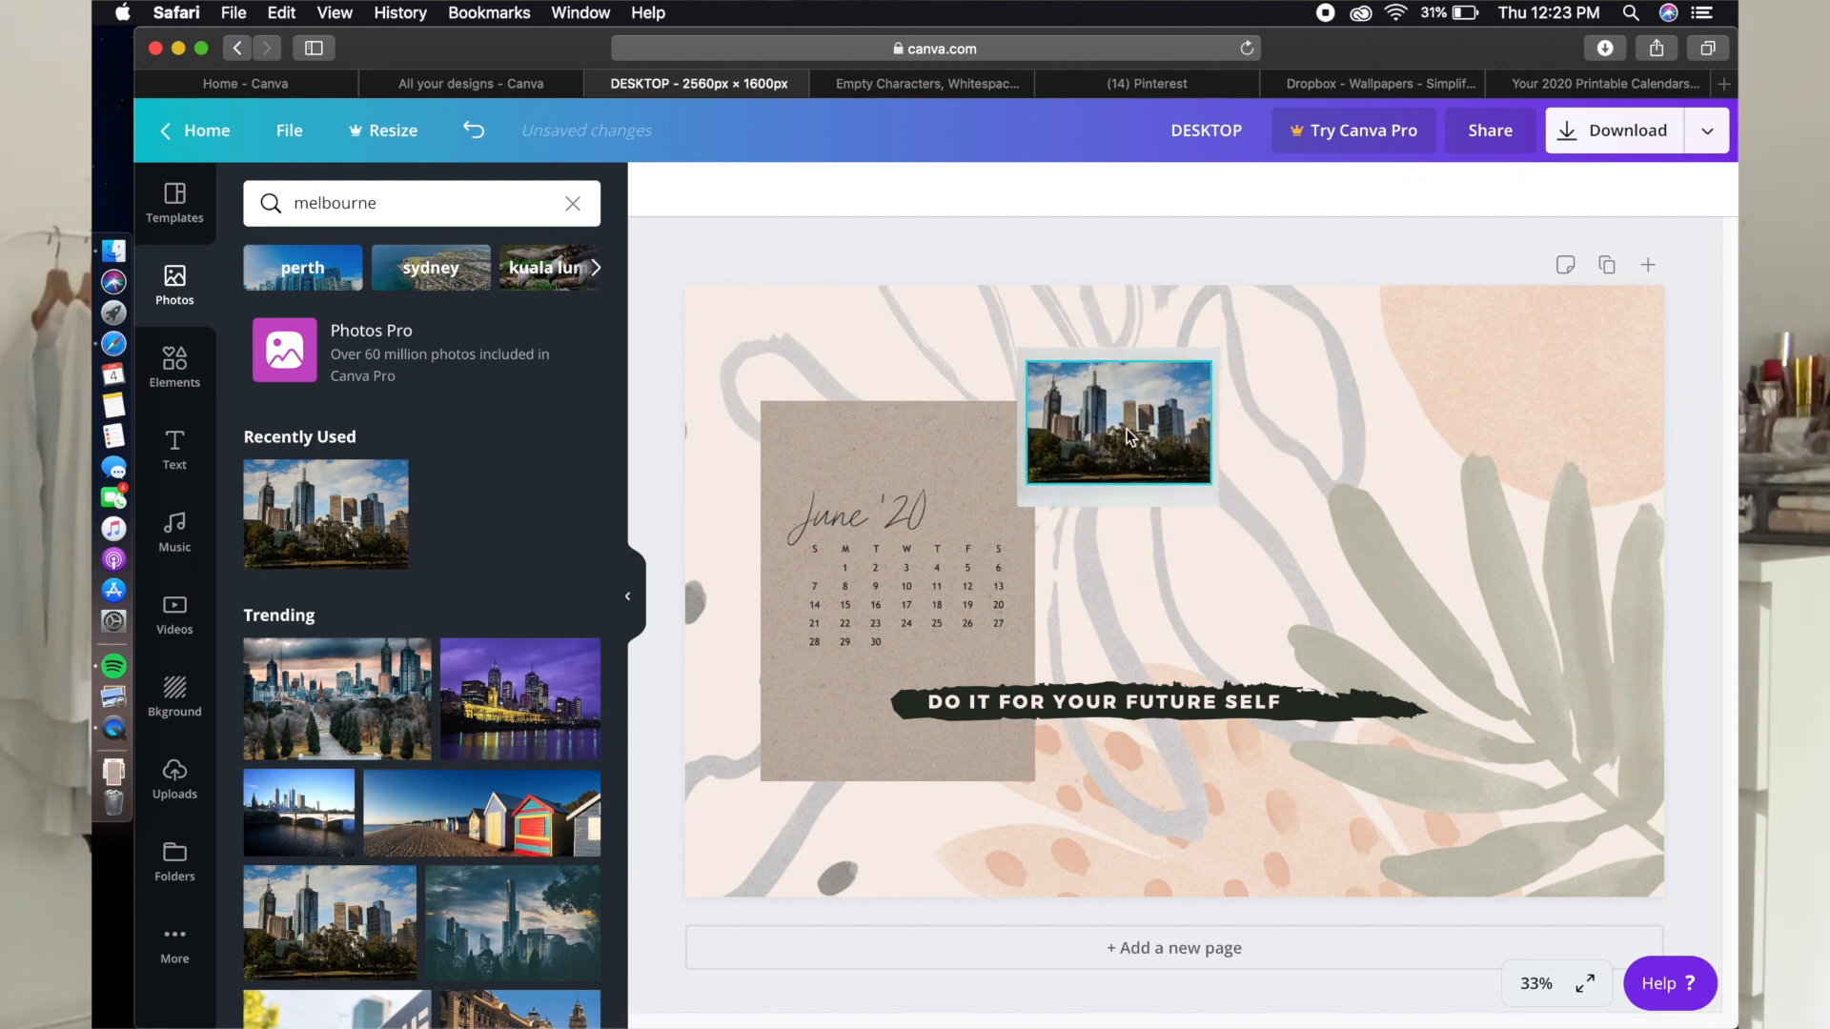
double_click(1103, 465)
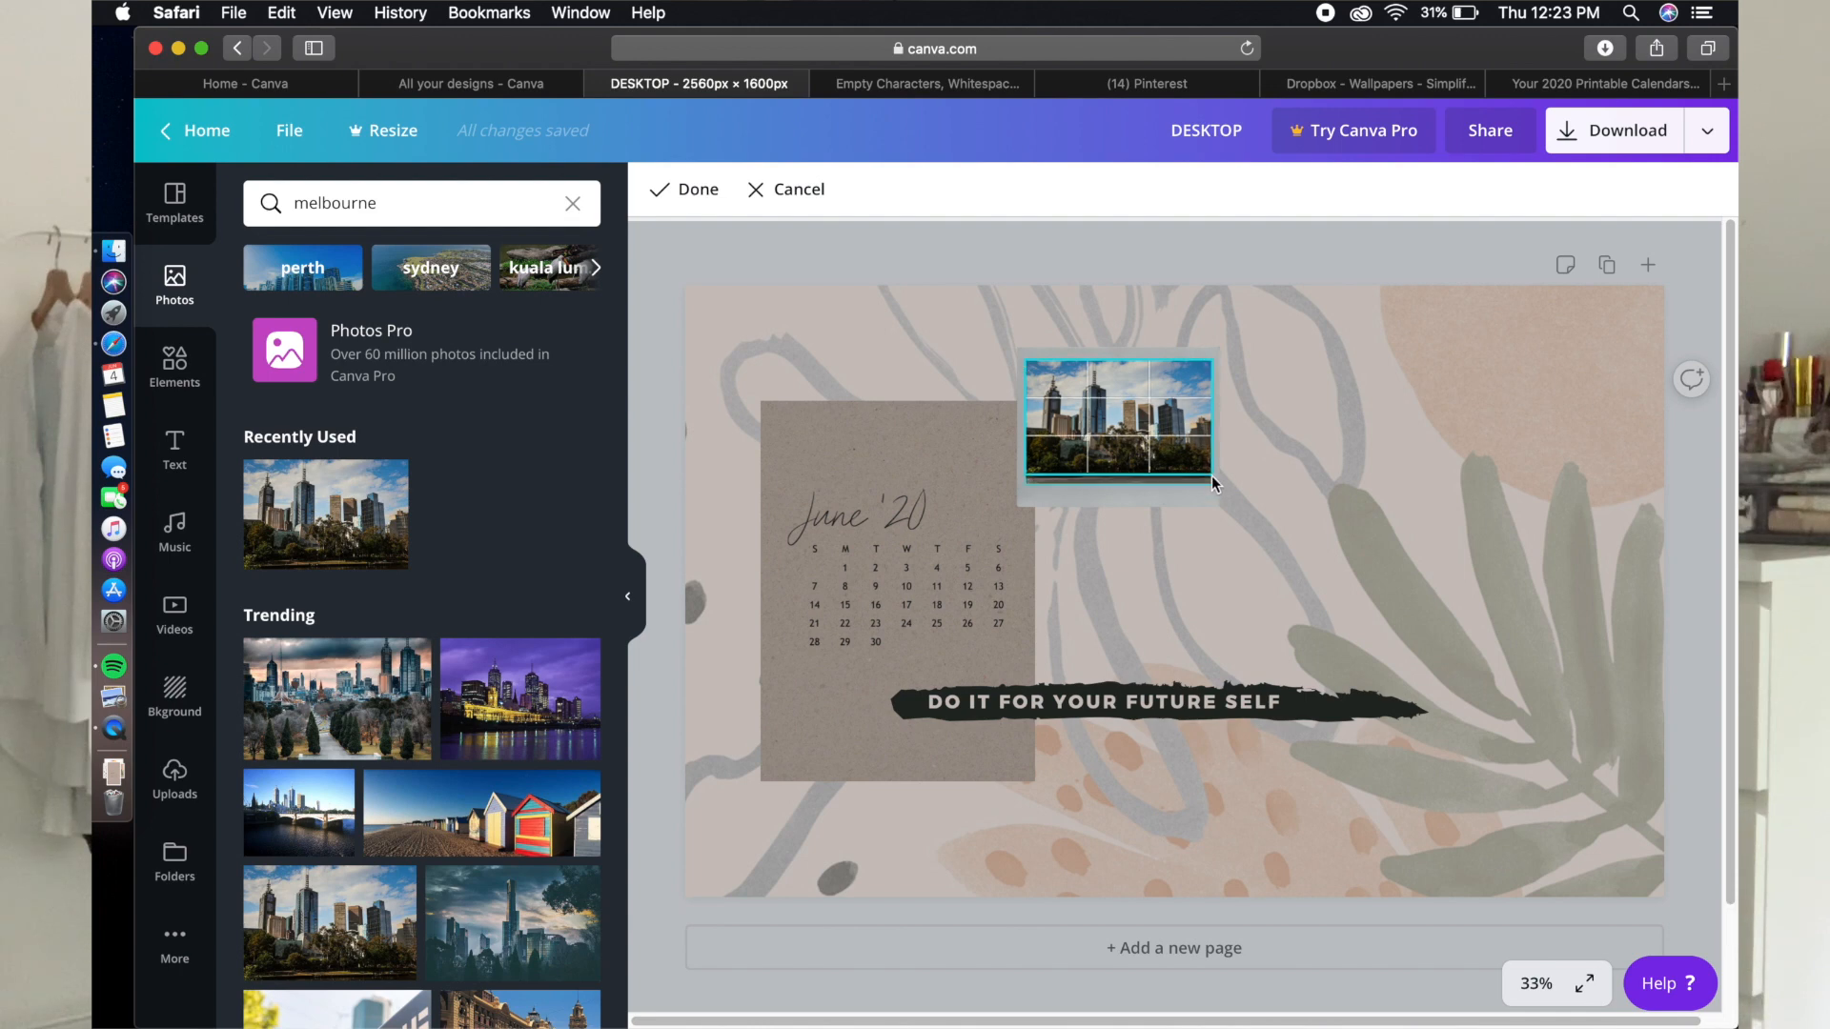
click(1096, 273)
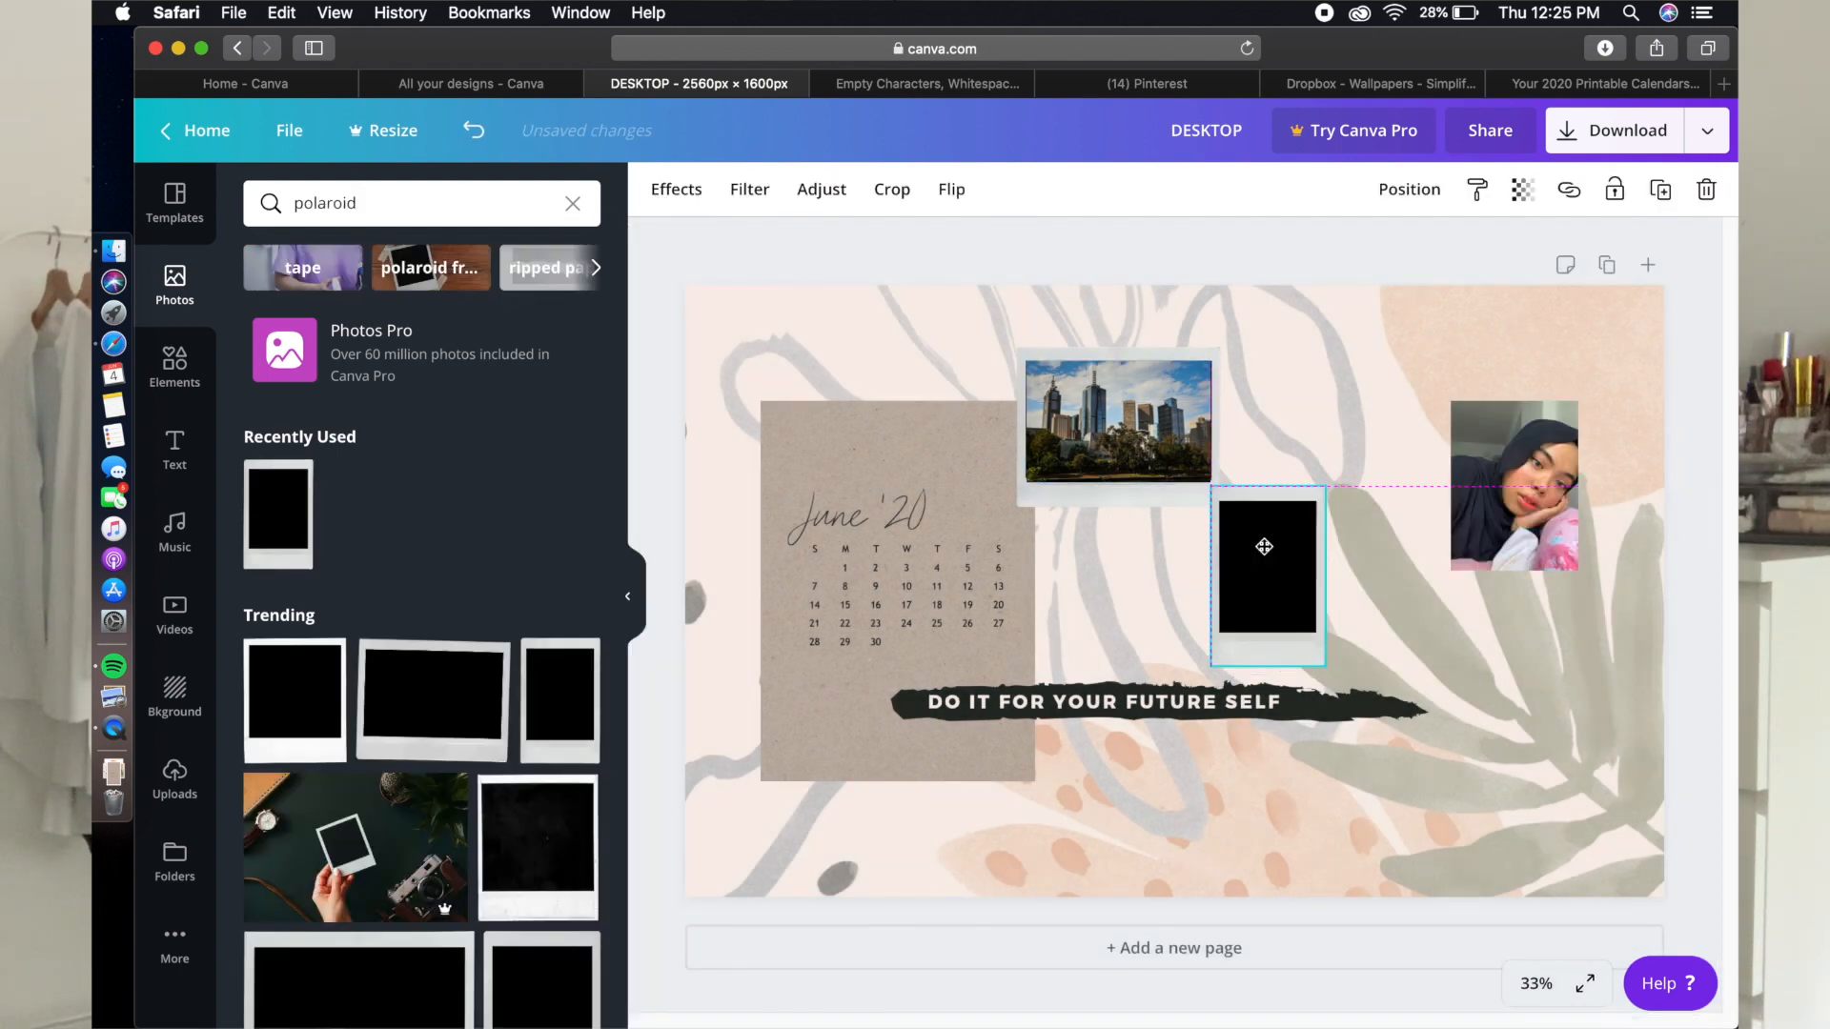
Place the portrait polaroid frame beside the skyline polaroid, fit the portrait photo over its black area and adjust the layer order.
drag(1274, 572, 1287, 517)
drag(1571, 420, 1326, 486)
click(1287, 515)
click(1409, 189)
click(1384, 258)
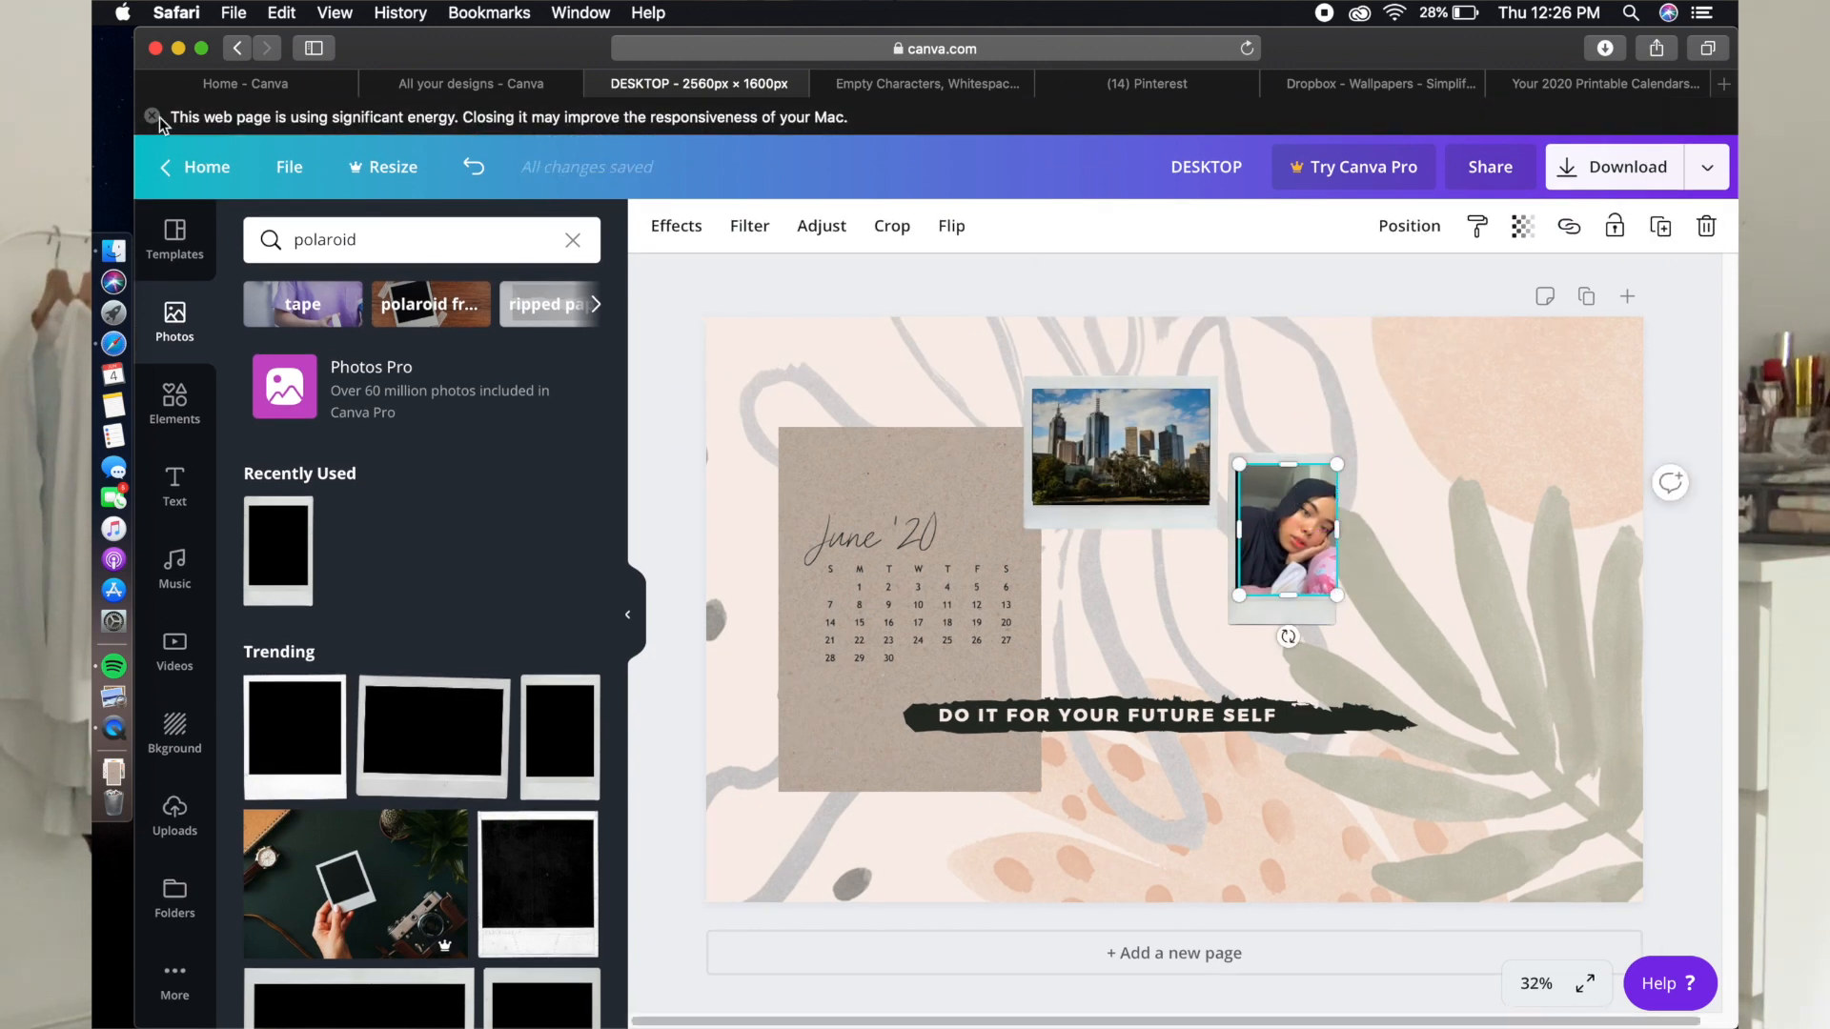
Dismiss the browser's energy notice and crop the portrait photo to fit inside its polaroid frame.
click(153, 117)
click(1282, 505)
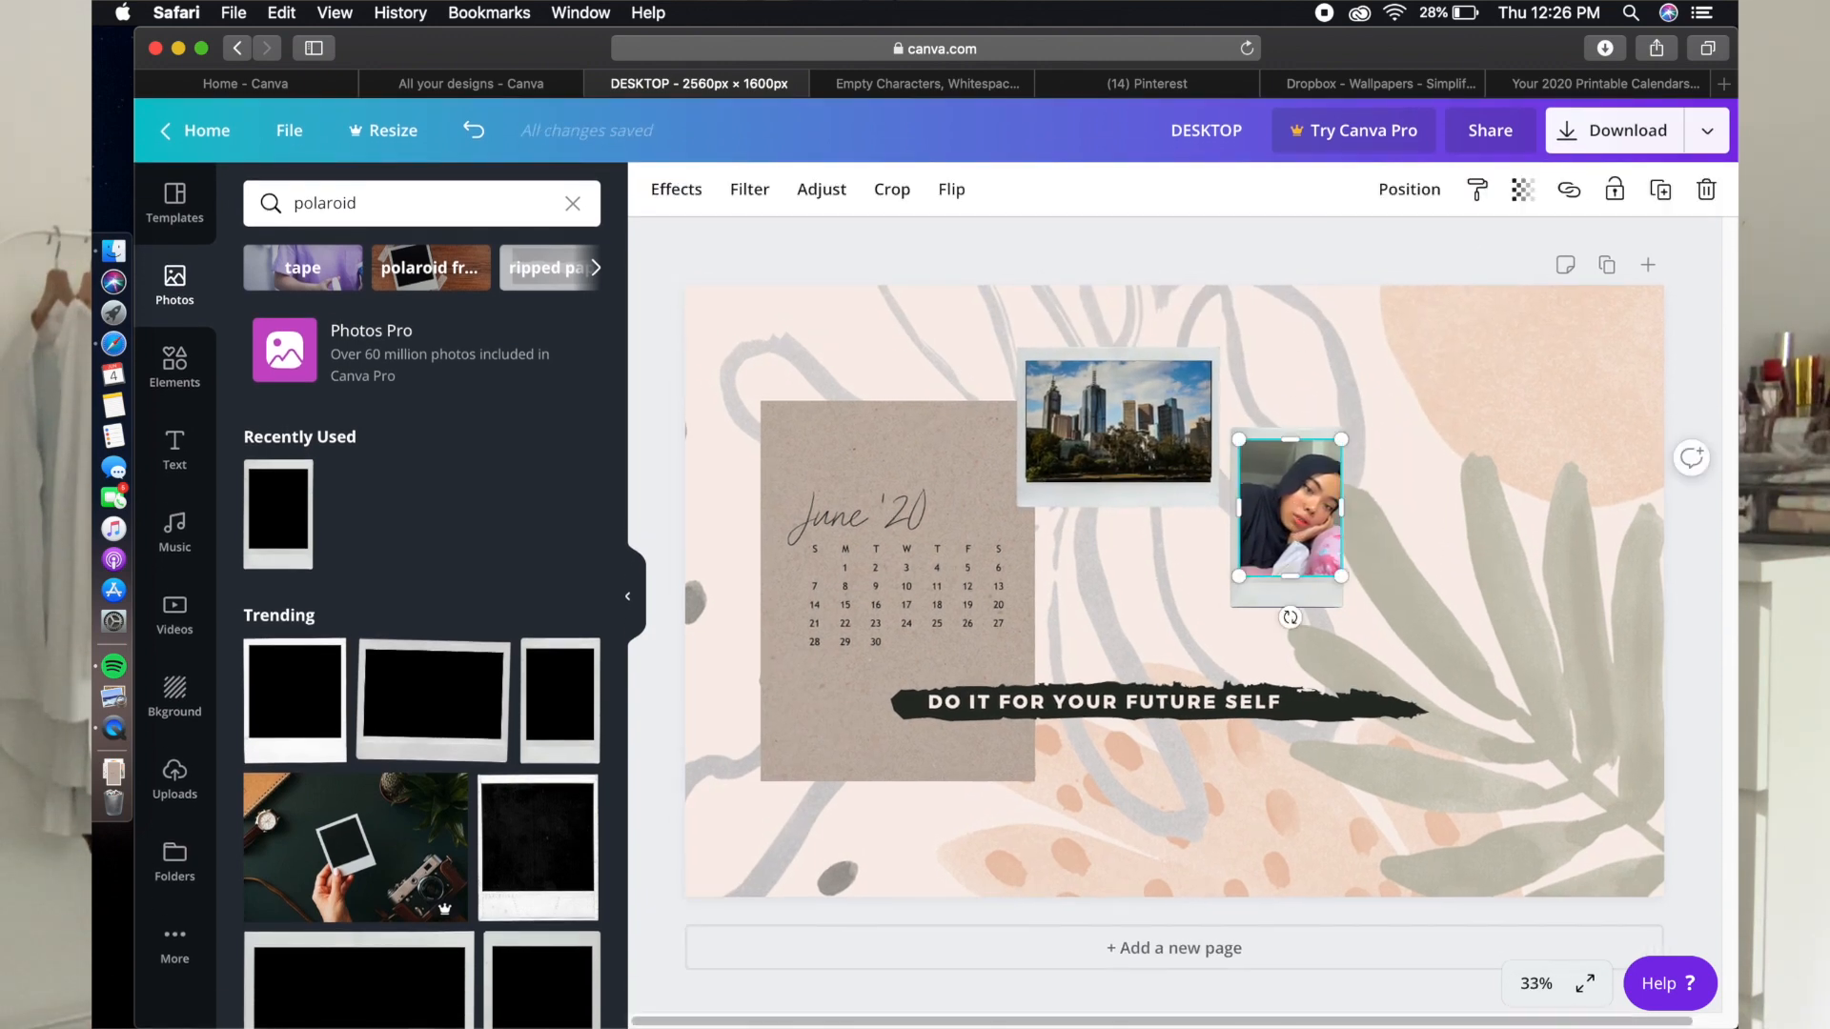
double_click(1234, 440)
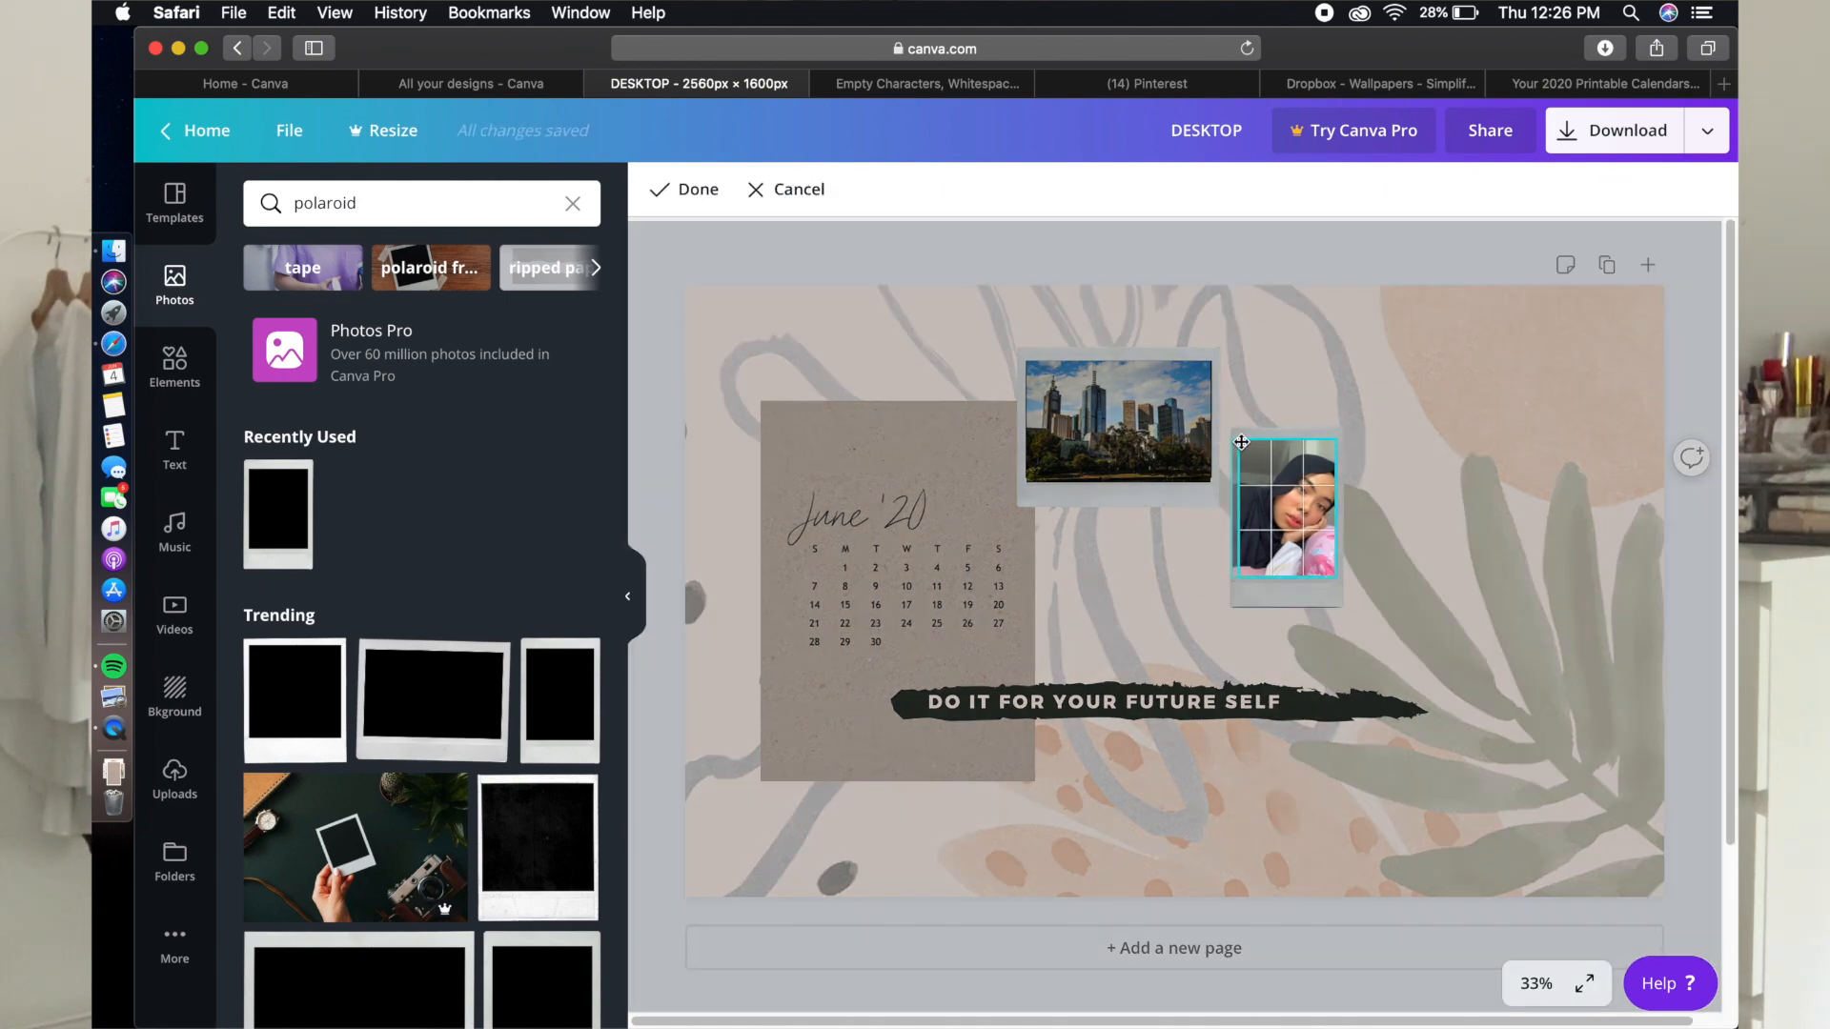
click(1409, 266)
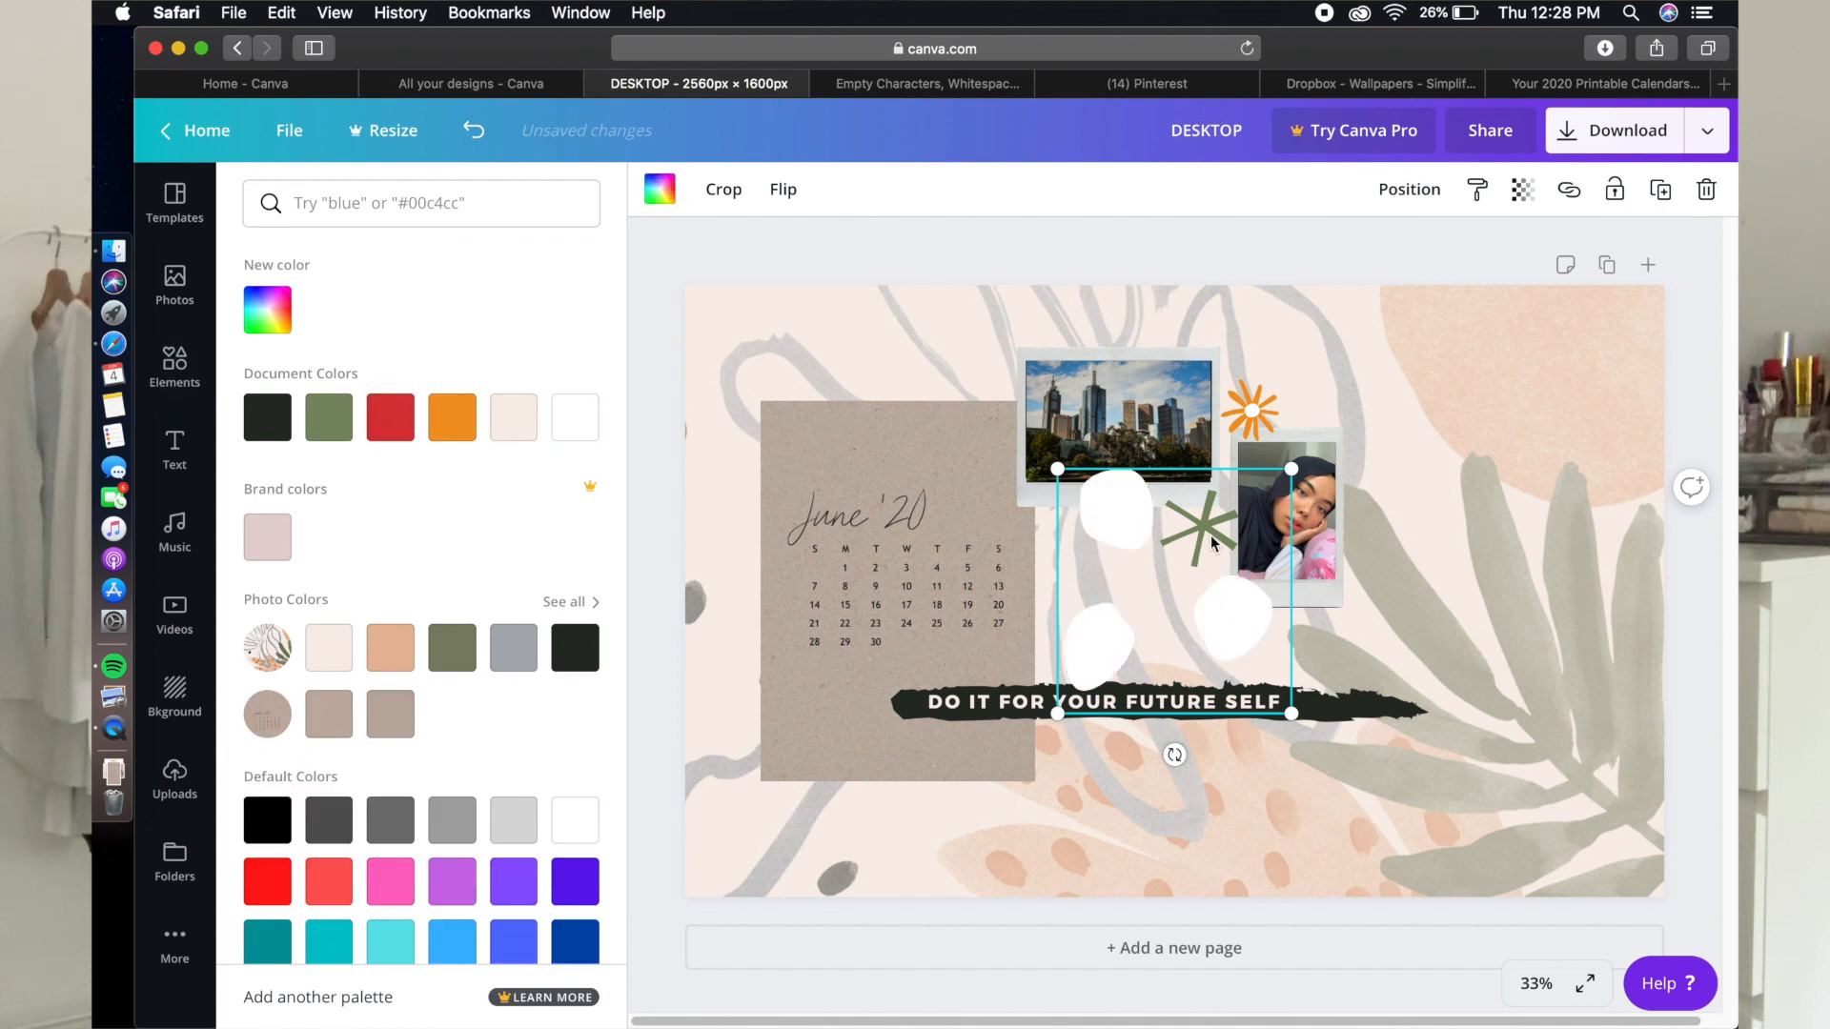
Shrink the white dots and place them beside the orange sunburst, then add the yellow blobs, reduced in size, beside the green star.
mouse_move(1058, 469)
mouse_down()
mouse_move(1214, 654)
mouse_move(1238, 658)
mouse_move(1238, 453)
mouse_move(1321, 475)
mouse_up()
click(174, 362)
scroll(443, 599, up, 4)
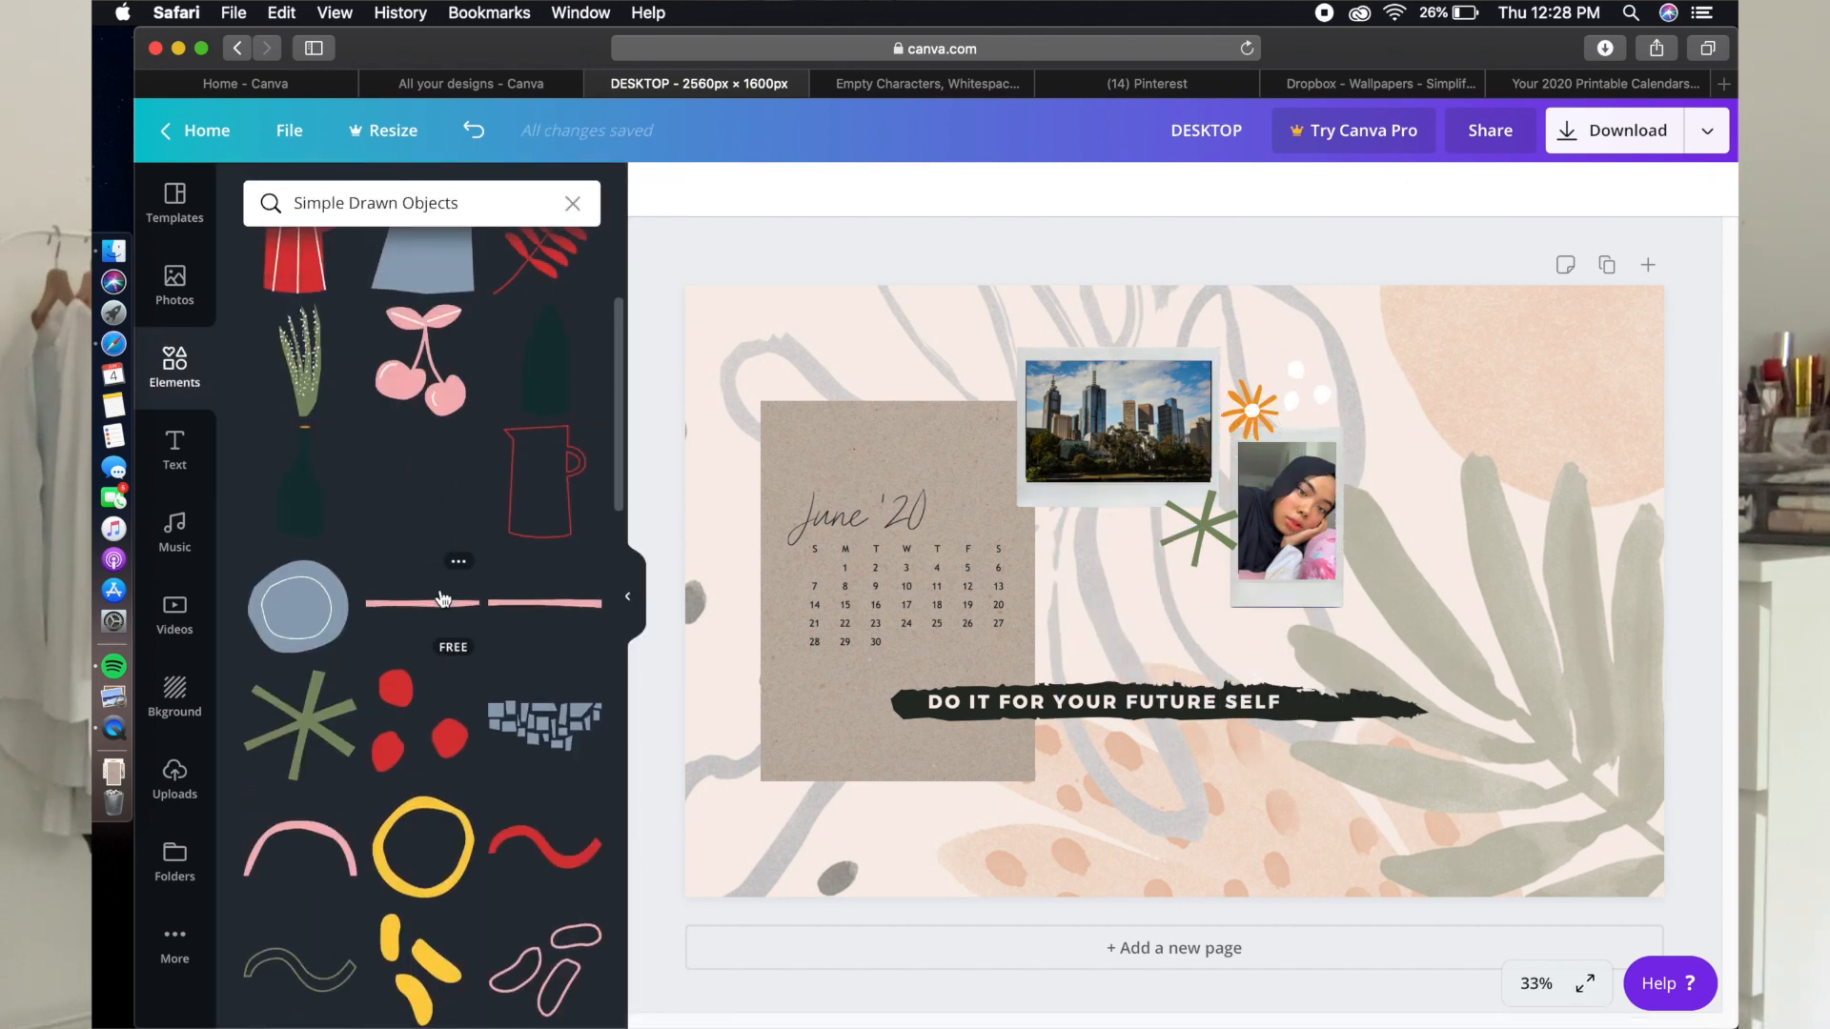
click(438, 634)
scroll(437, 634, down, 5)
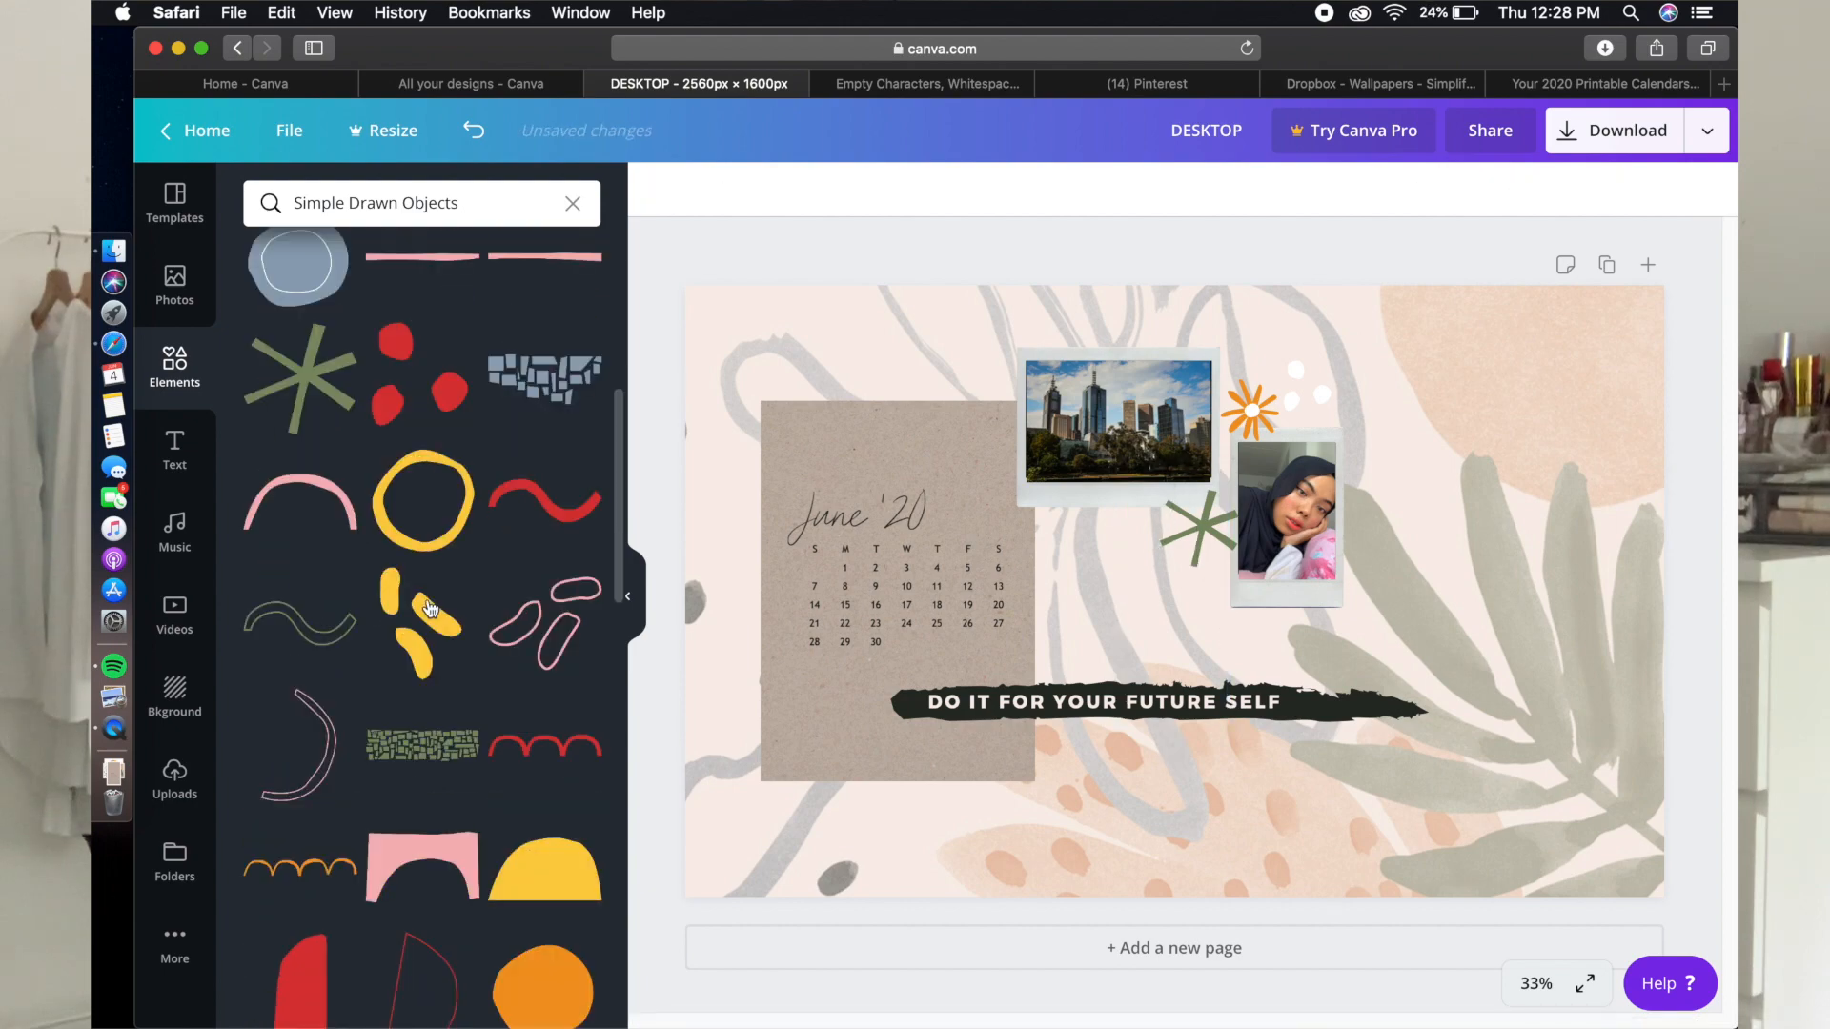
drag(1078, 469, 1177, 617)
click(1319, 238)
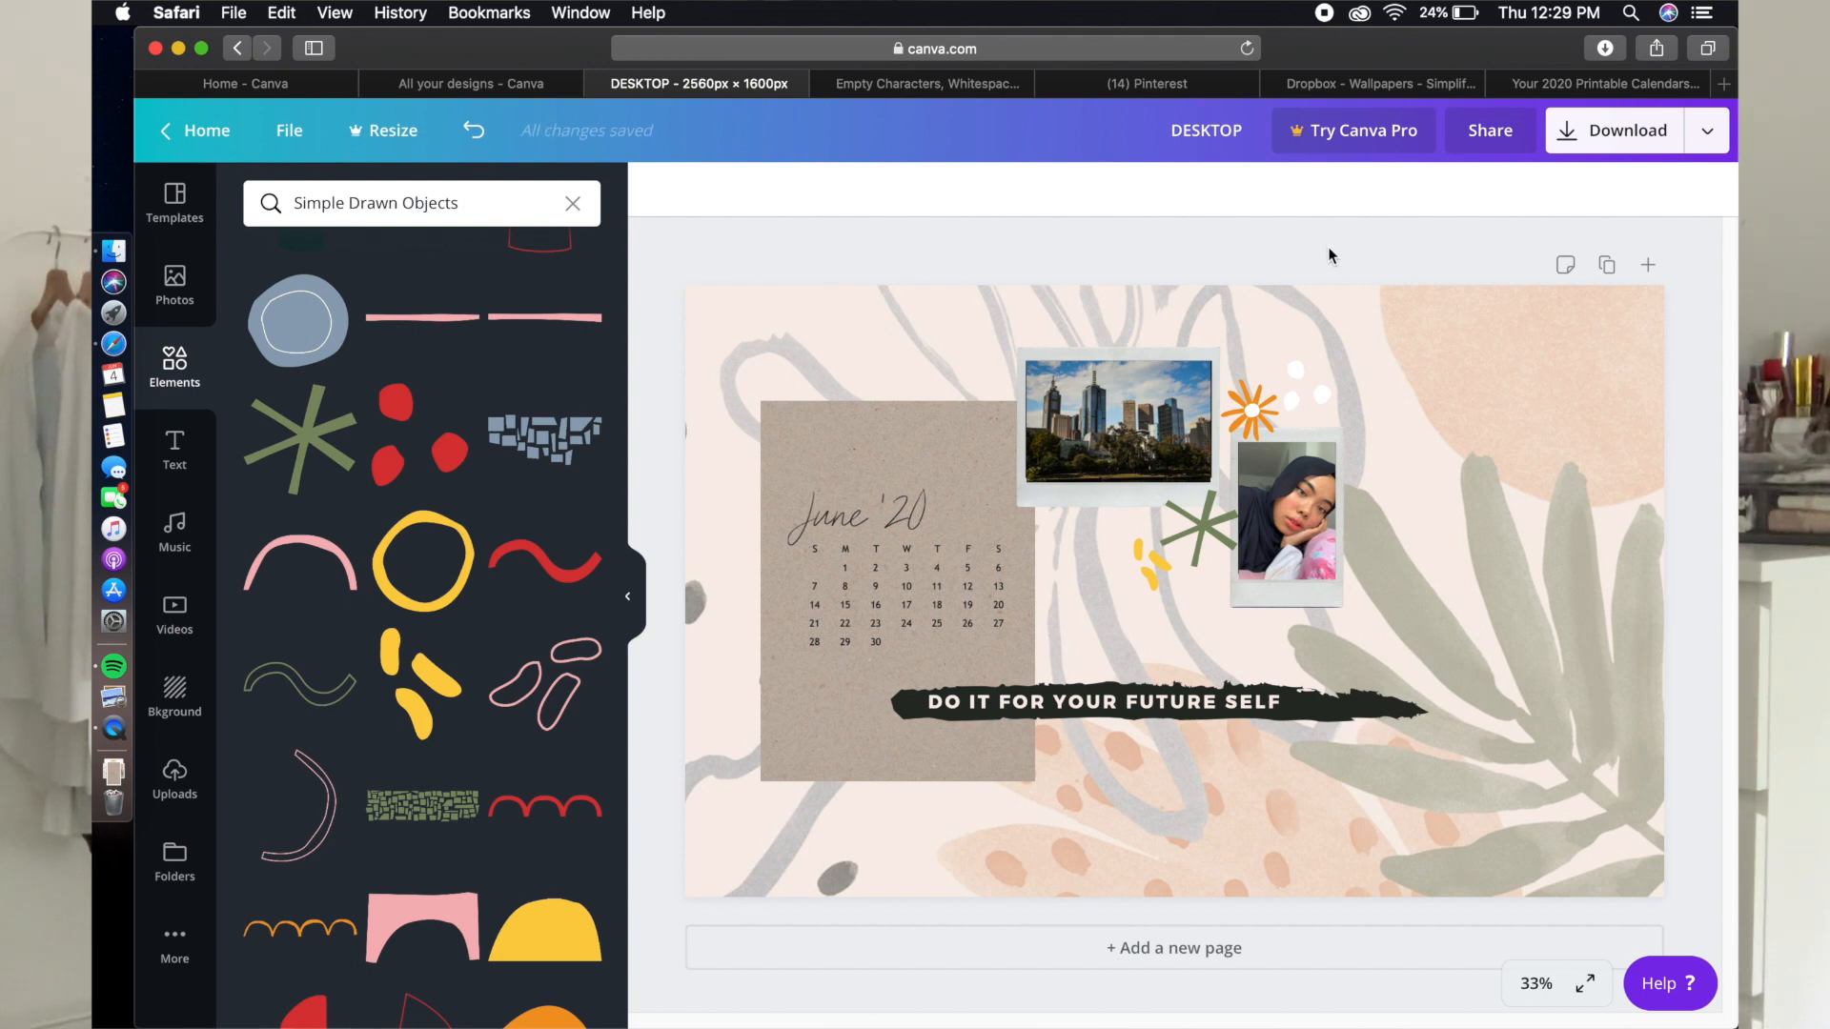
Select the calendar, polaroids, decorations and heading together and move them to the centre of the page.
drag(710, 332, 1435, 832)
drag(956, 541, 1033, 541)
click(1119, 269)
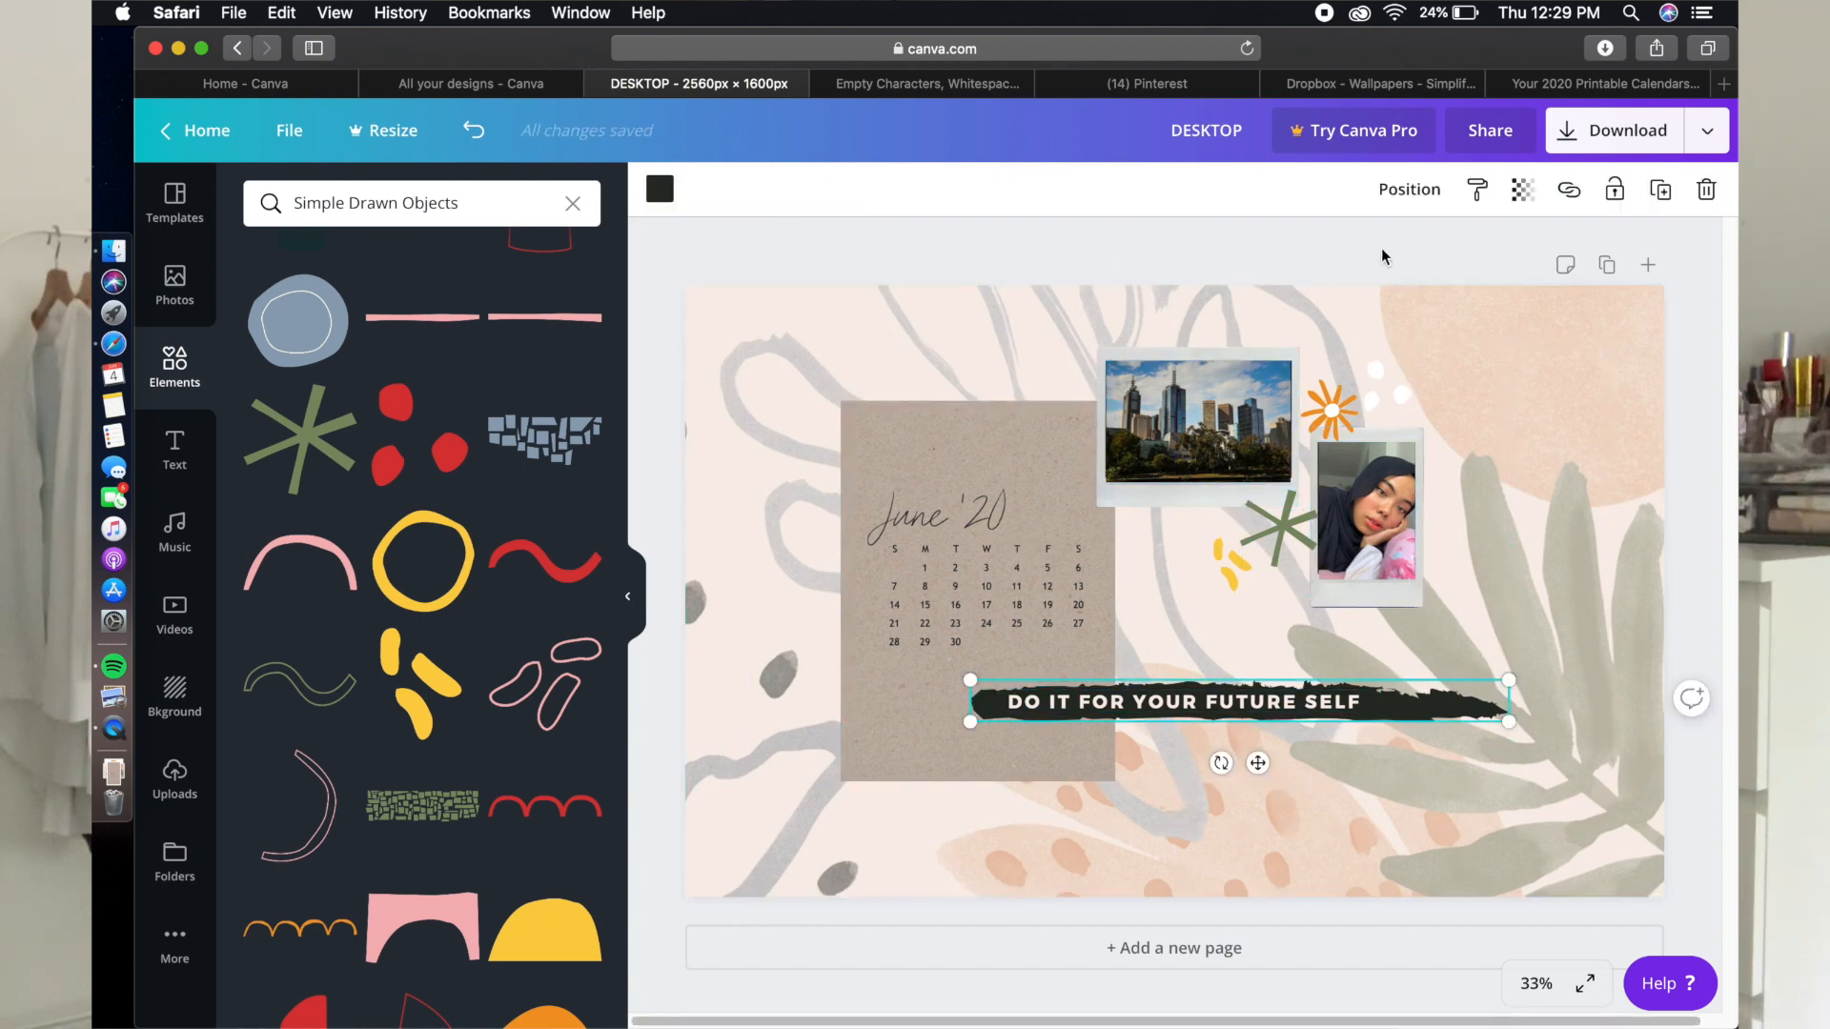
drag(806, 339, 1365, 572)
drag(1384, 497, 1384, 523)
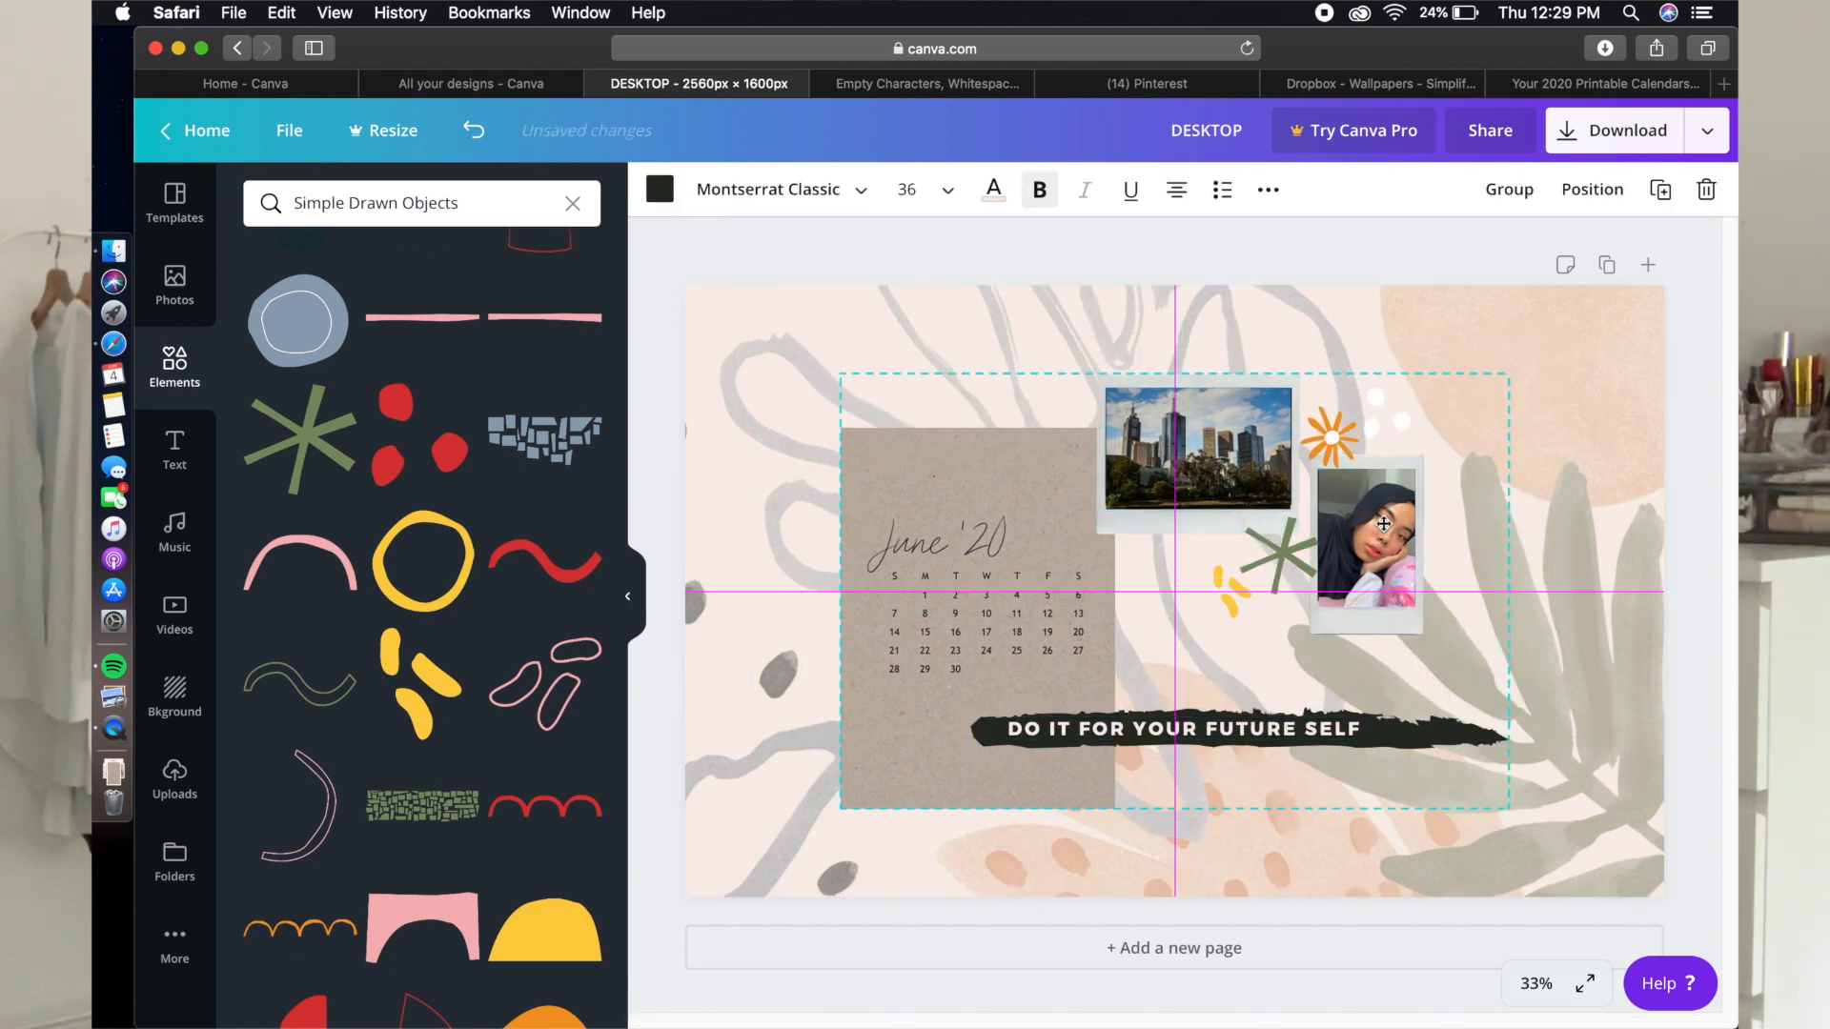
Download the finished wallpaper design as a PNG file.
click(1620, 130)
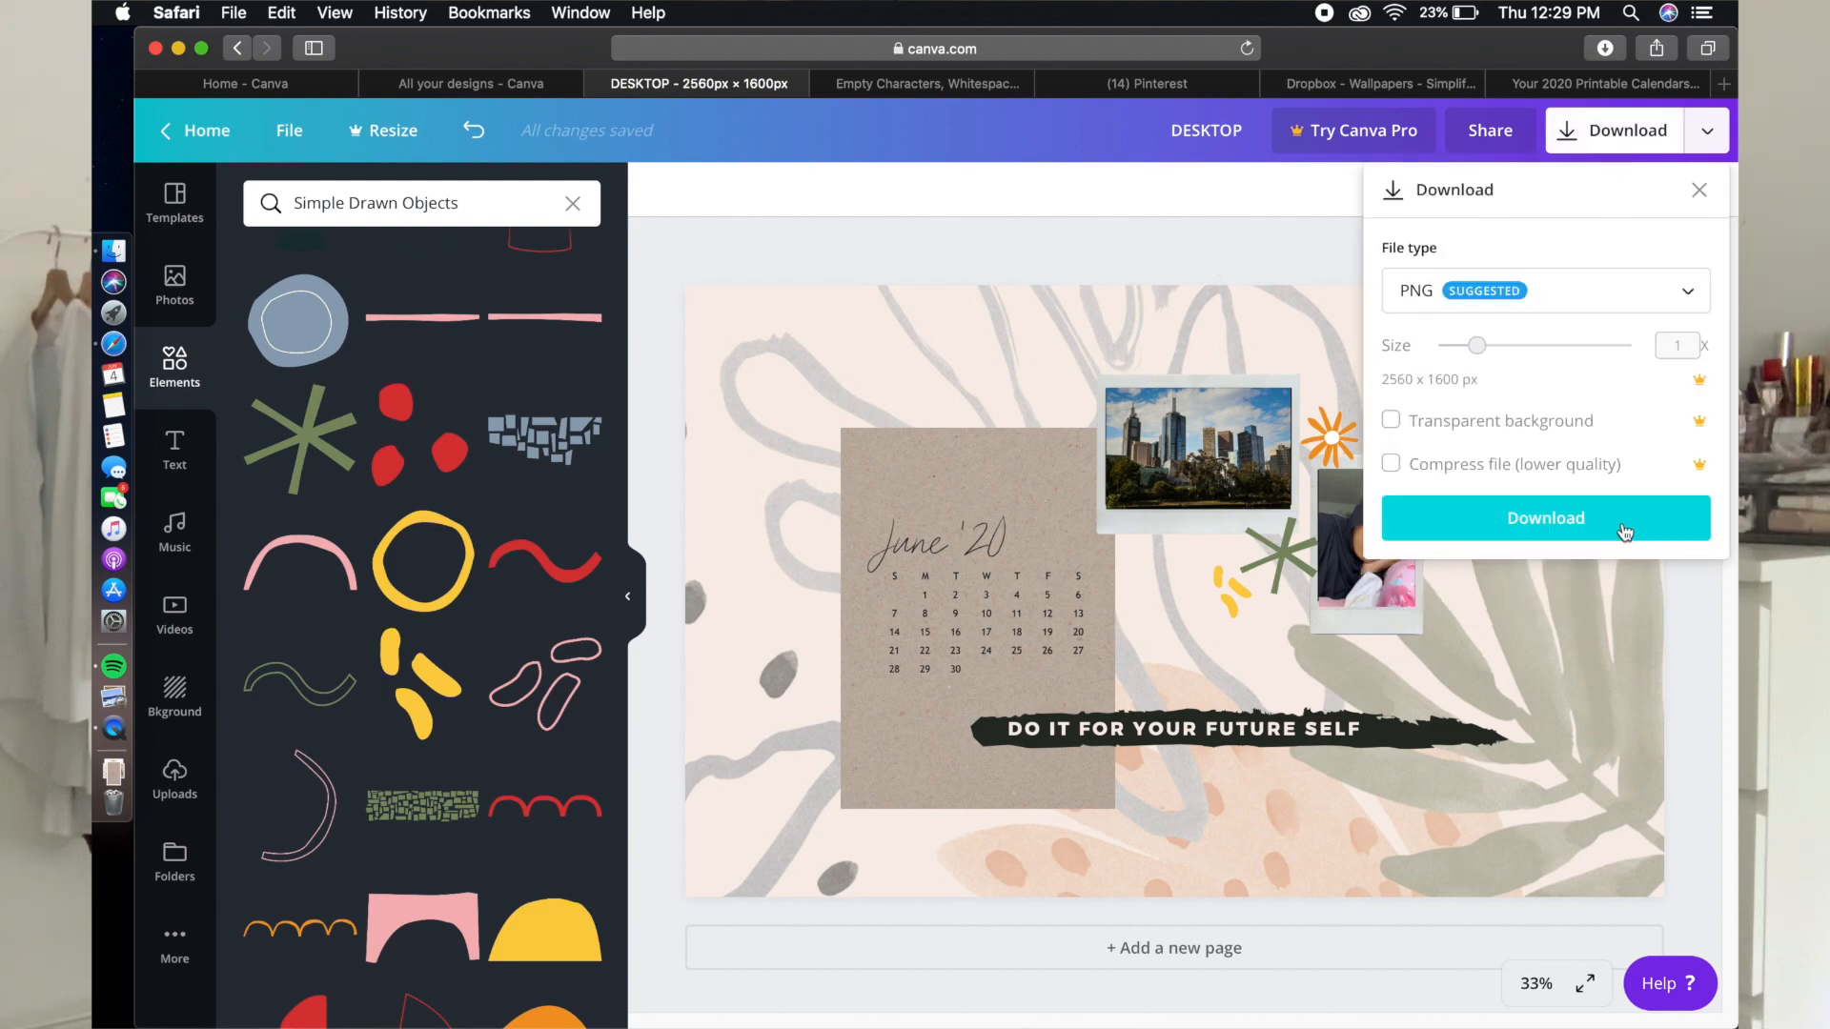
click(1625, 526)
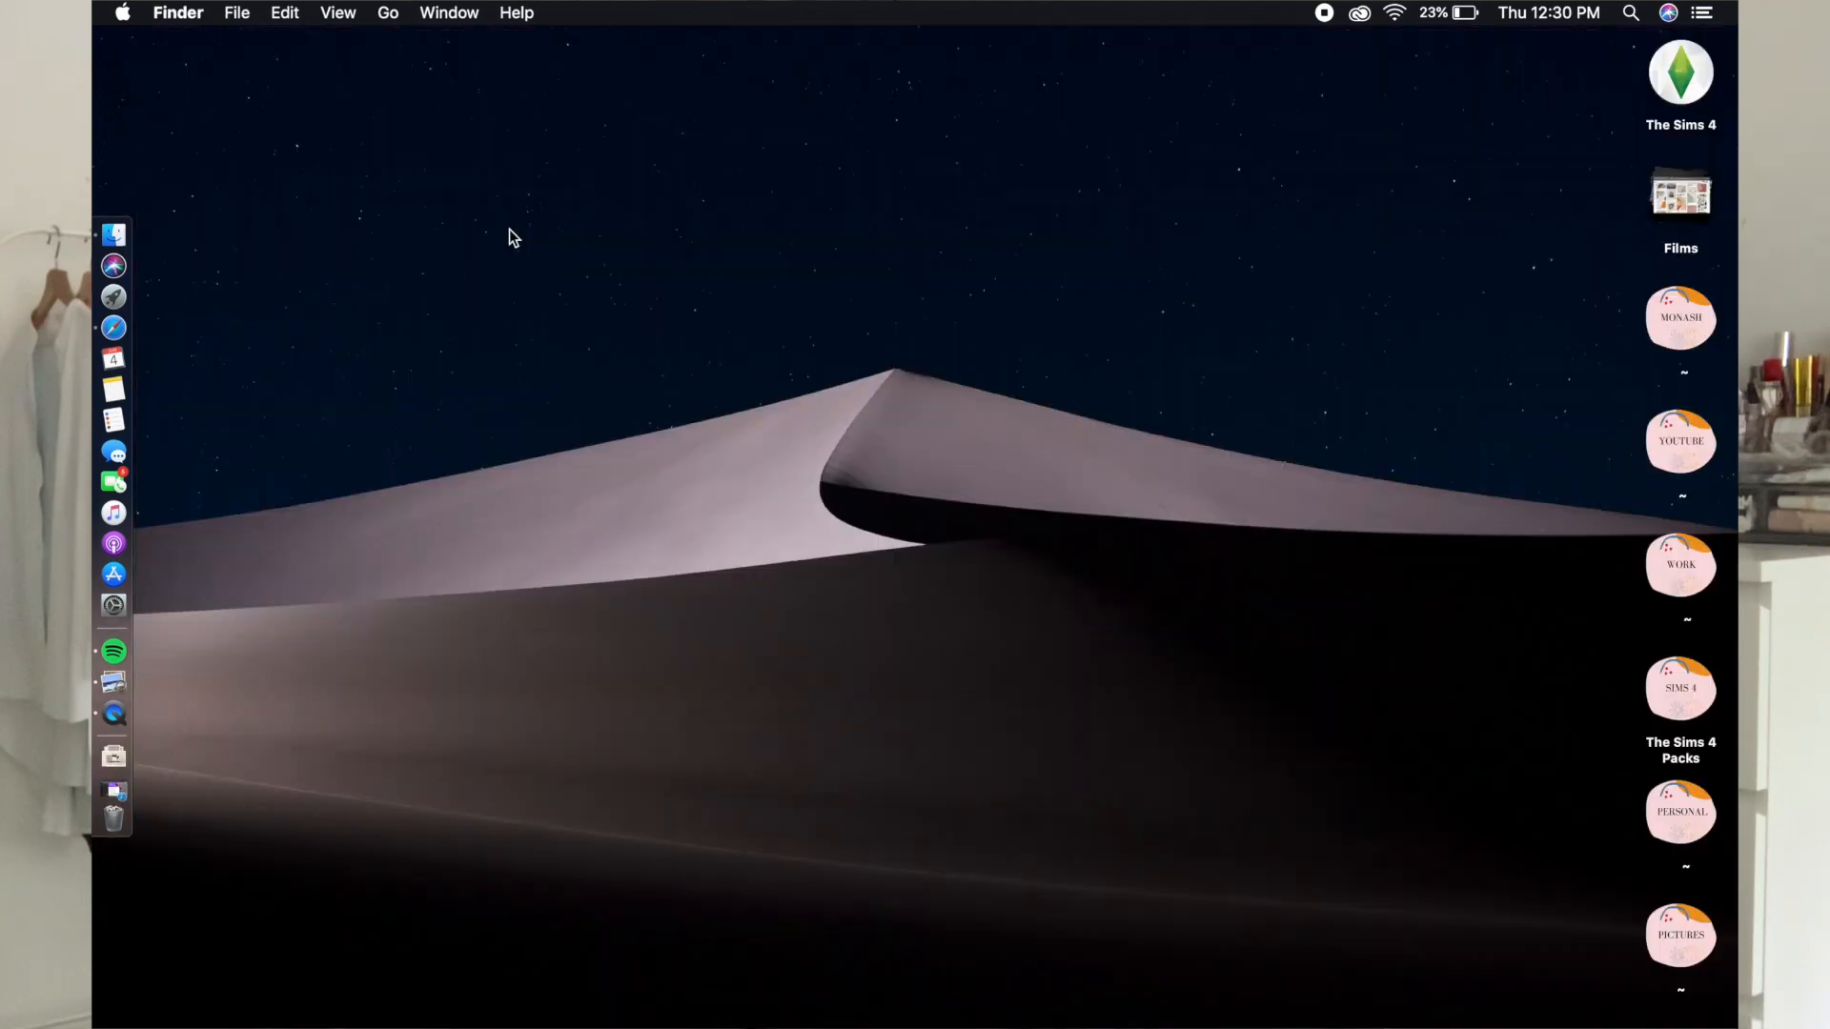
right_click(511, 231)
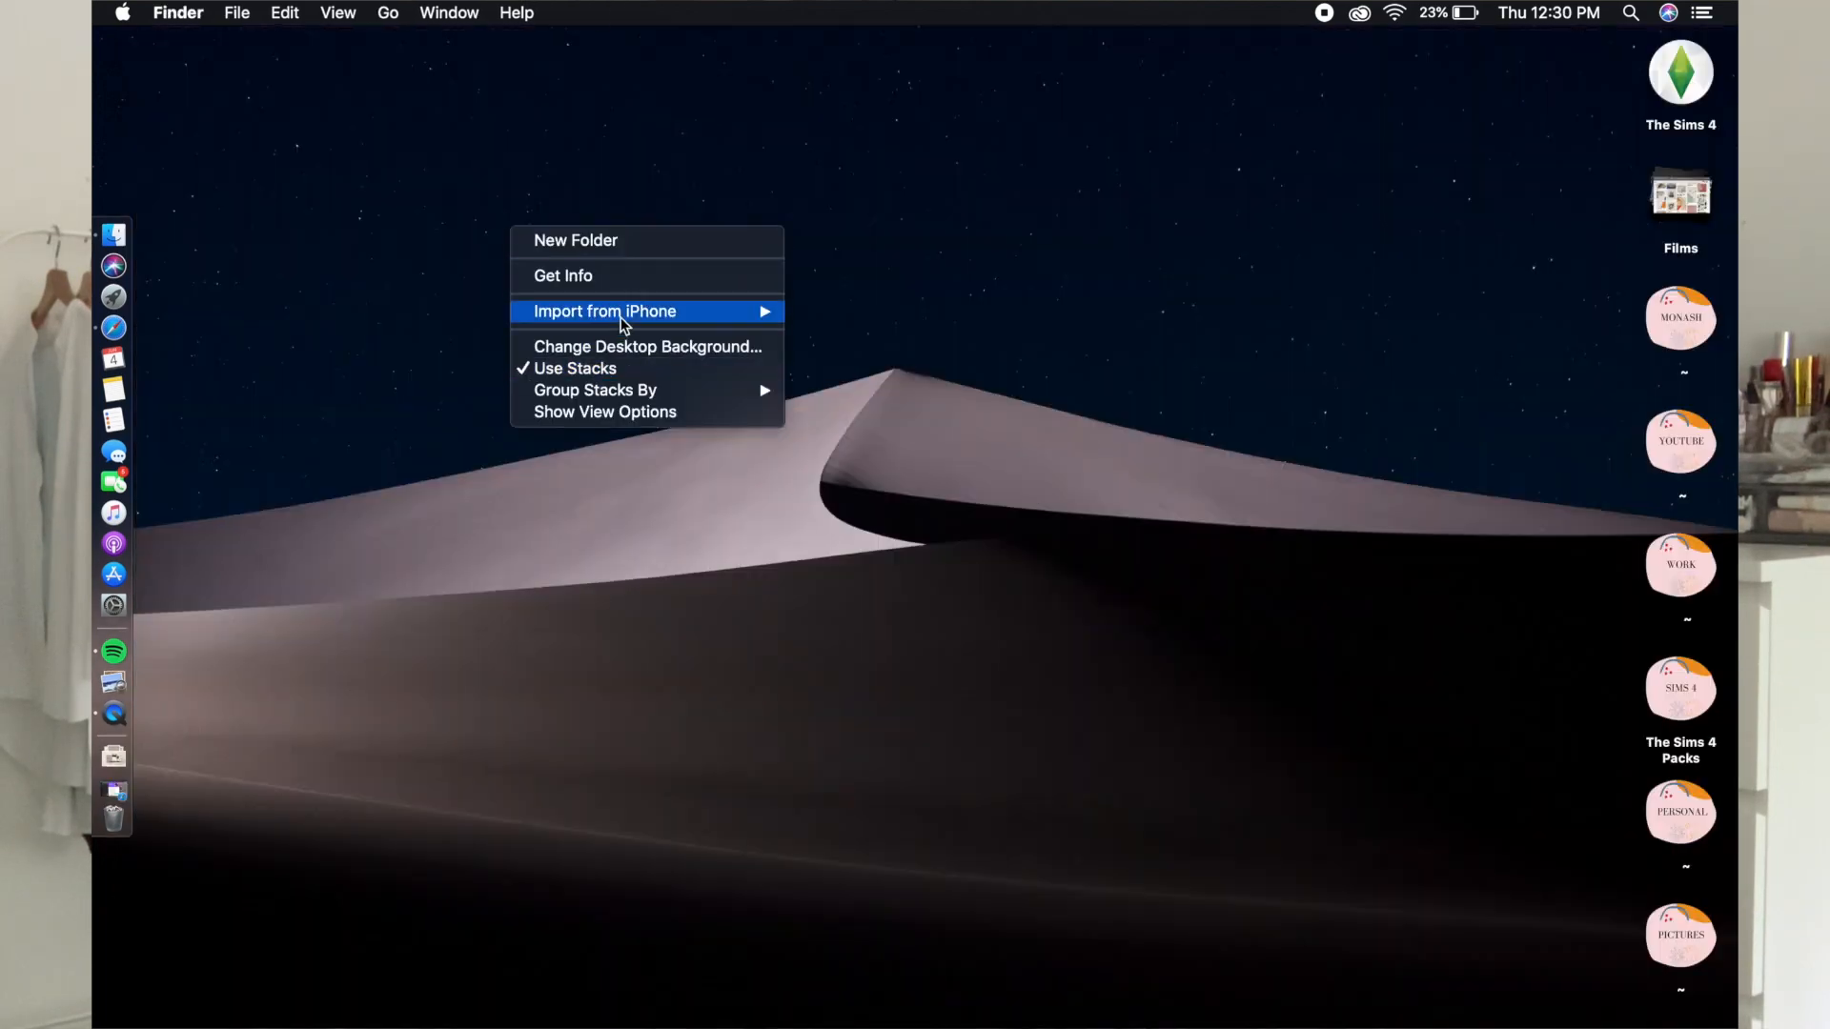
click(628, 347)
scroll(982, 494, down, 5)
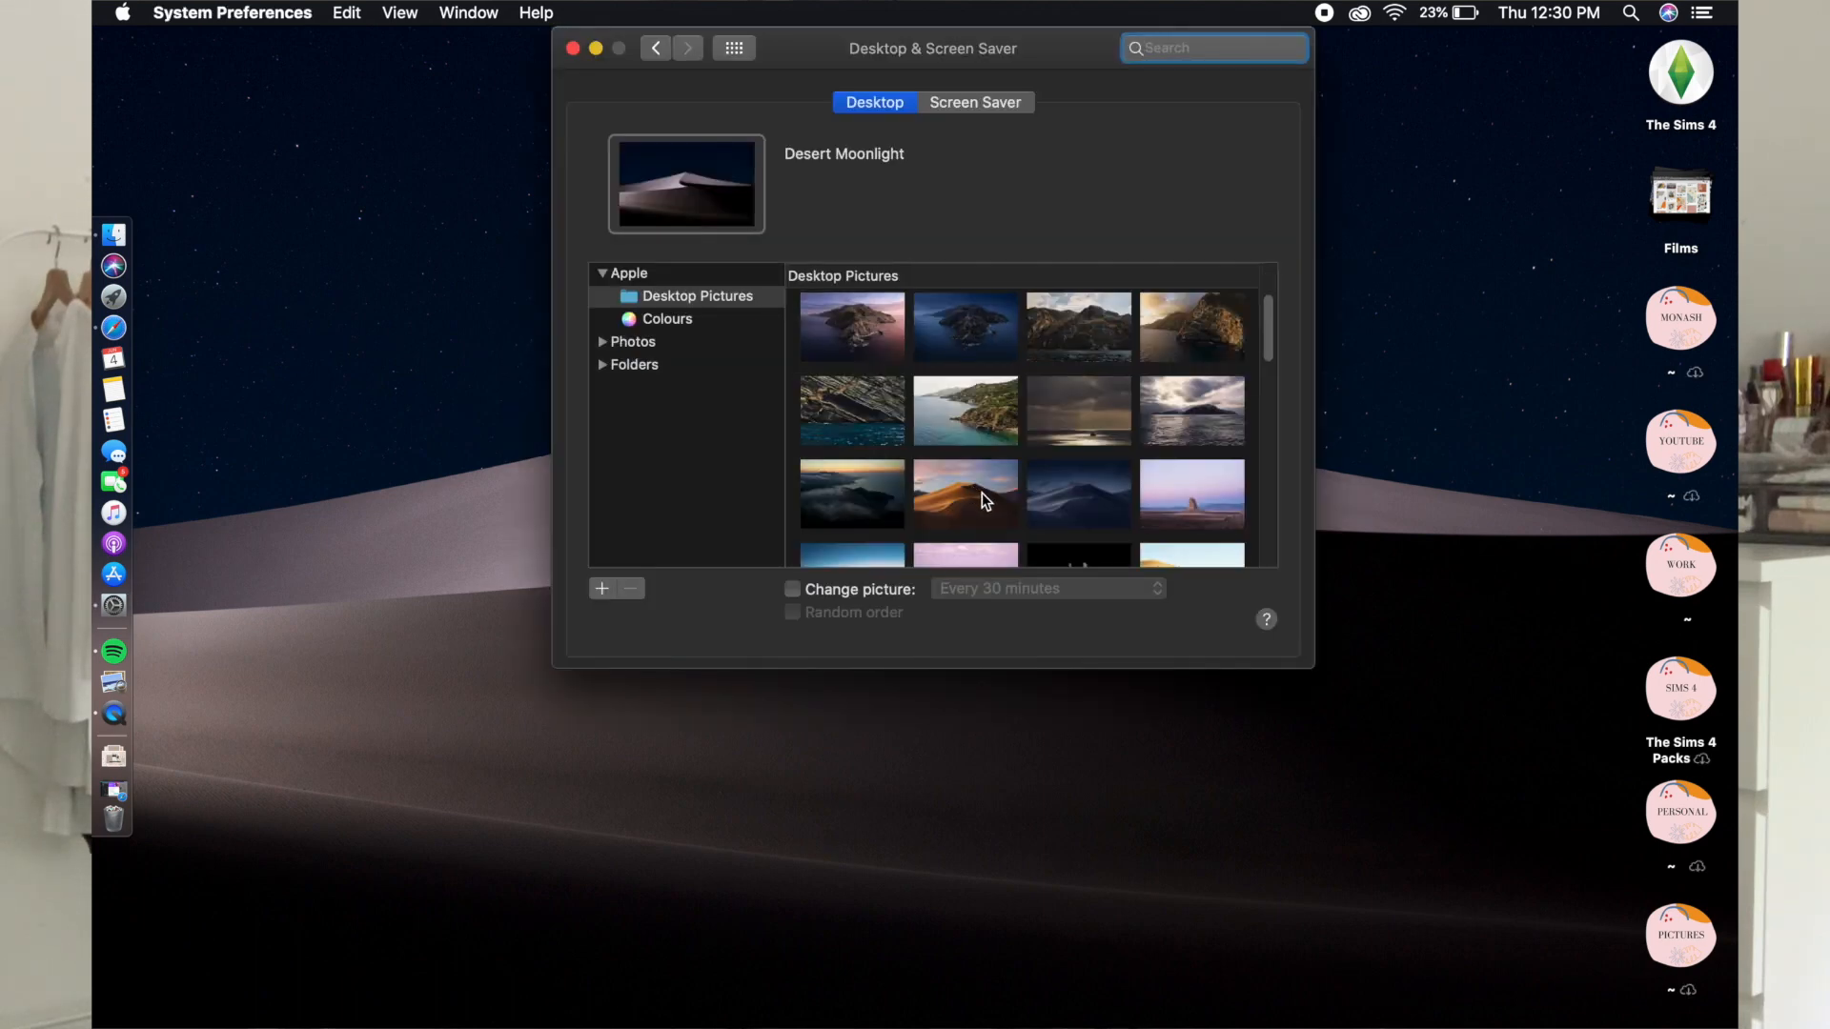
scroll(982, 429, up, 5)
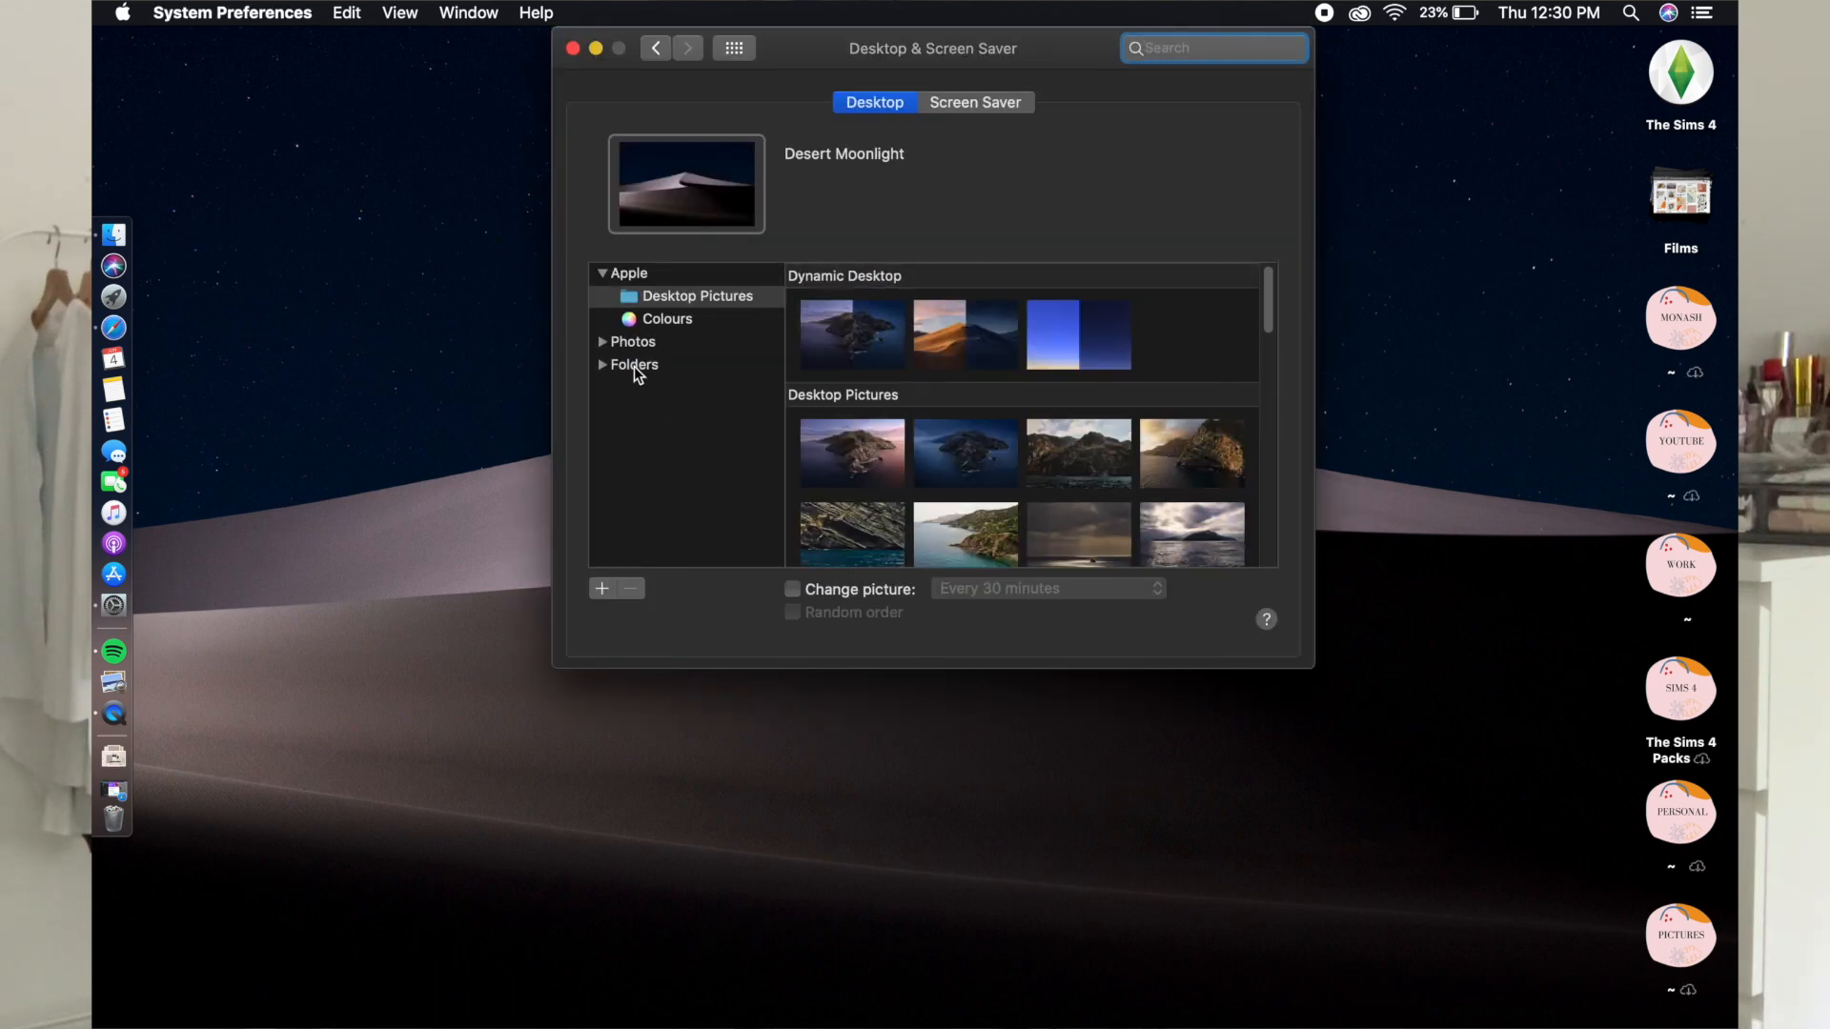
click(636, 368)
click(603, 367)
click(610, 591)
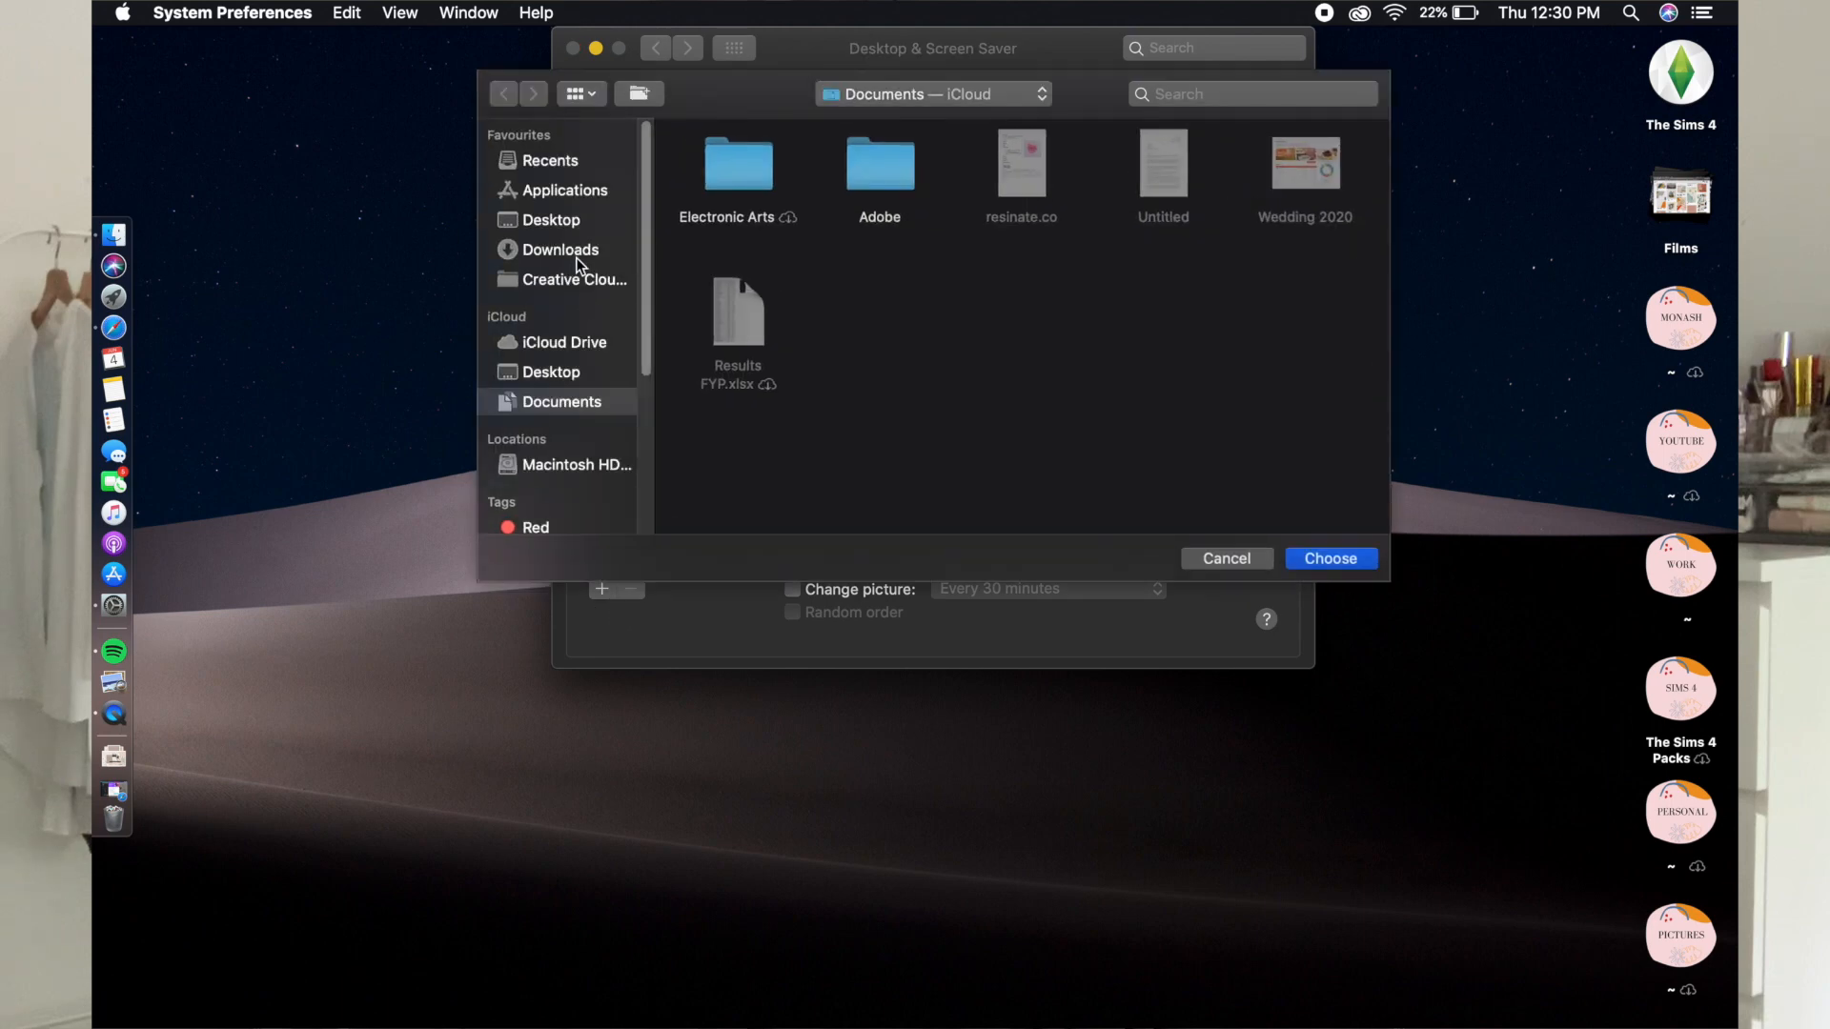
click(556, 249)
click(1324, 557)
Set the downloaded DESKTOP wallpaper image as the desktop background and close the settings.
click(987, 463)
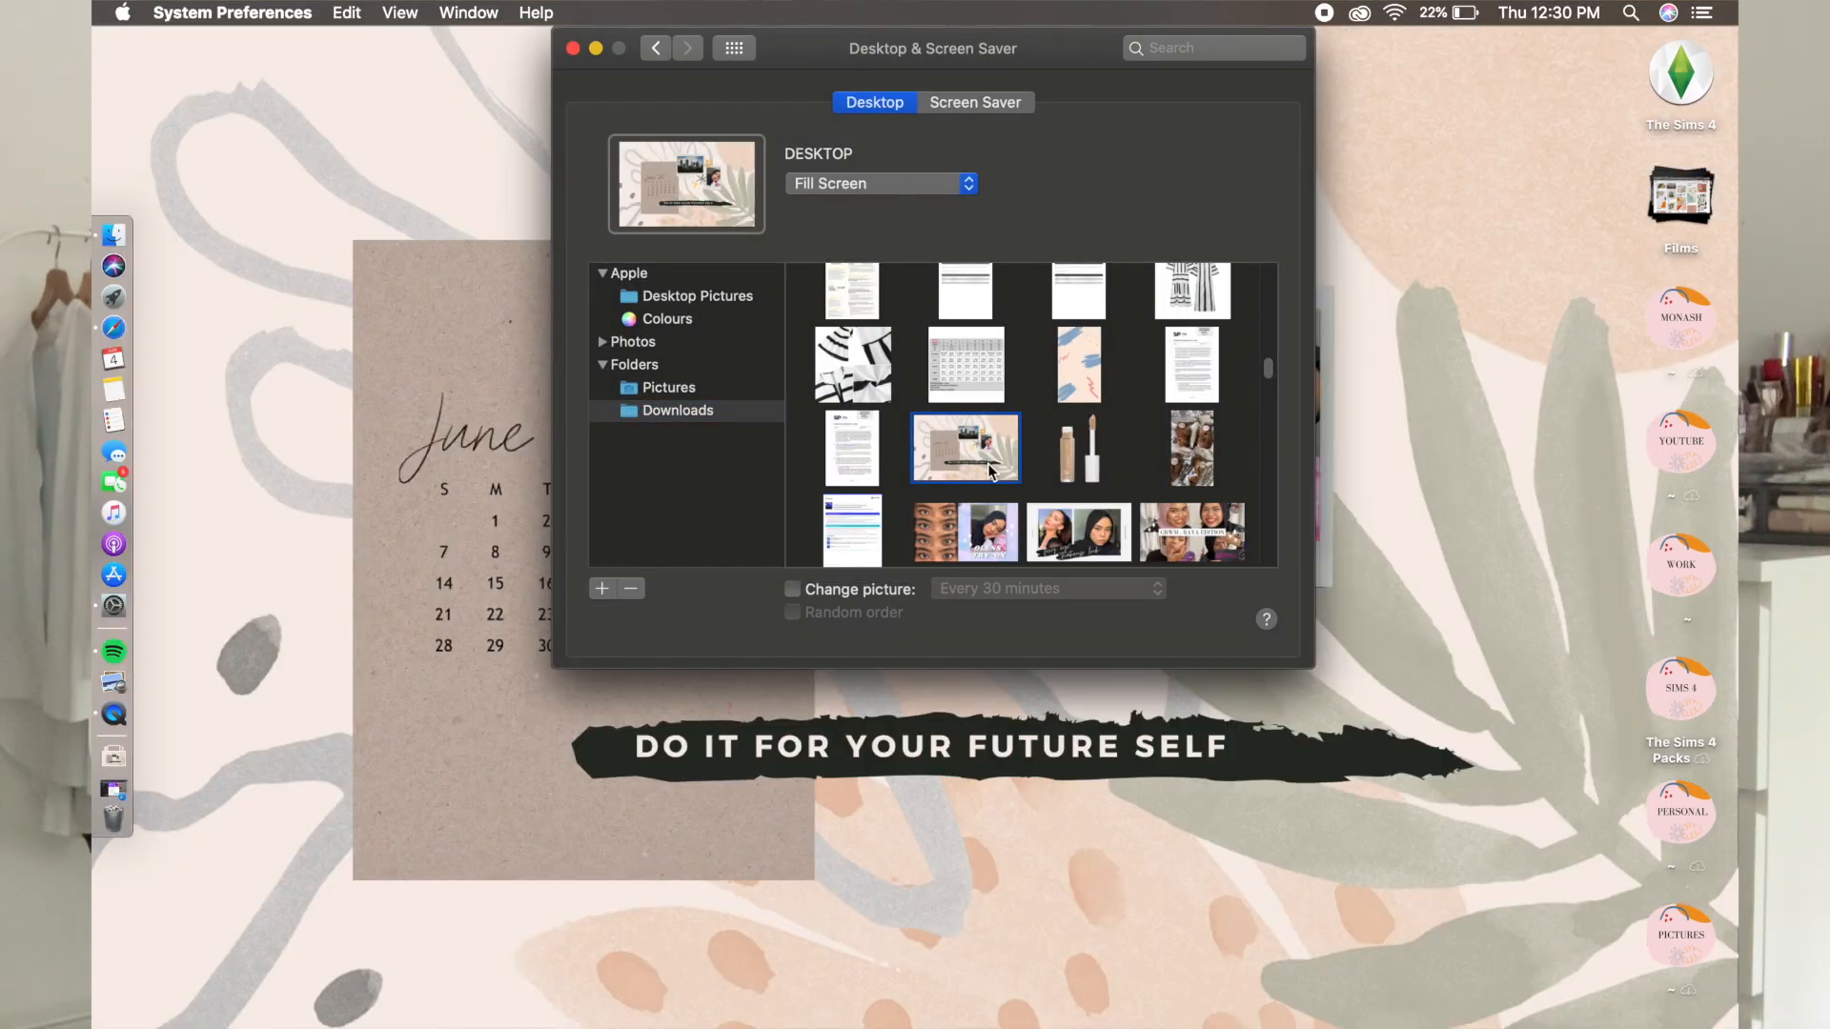
click(880, 181)
click(573, 47)
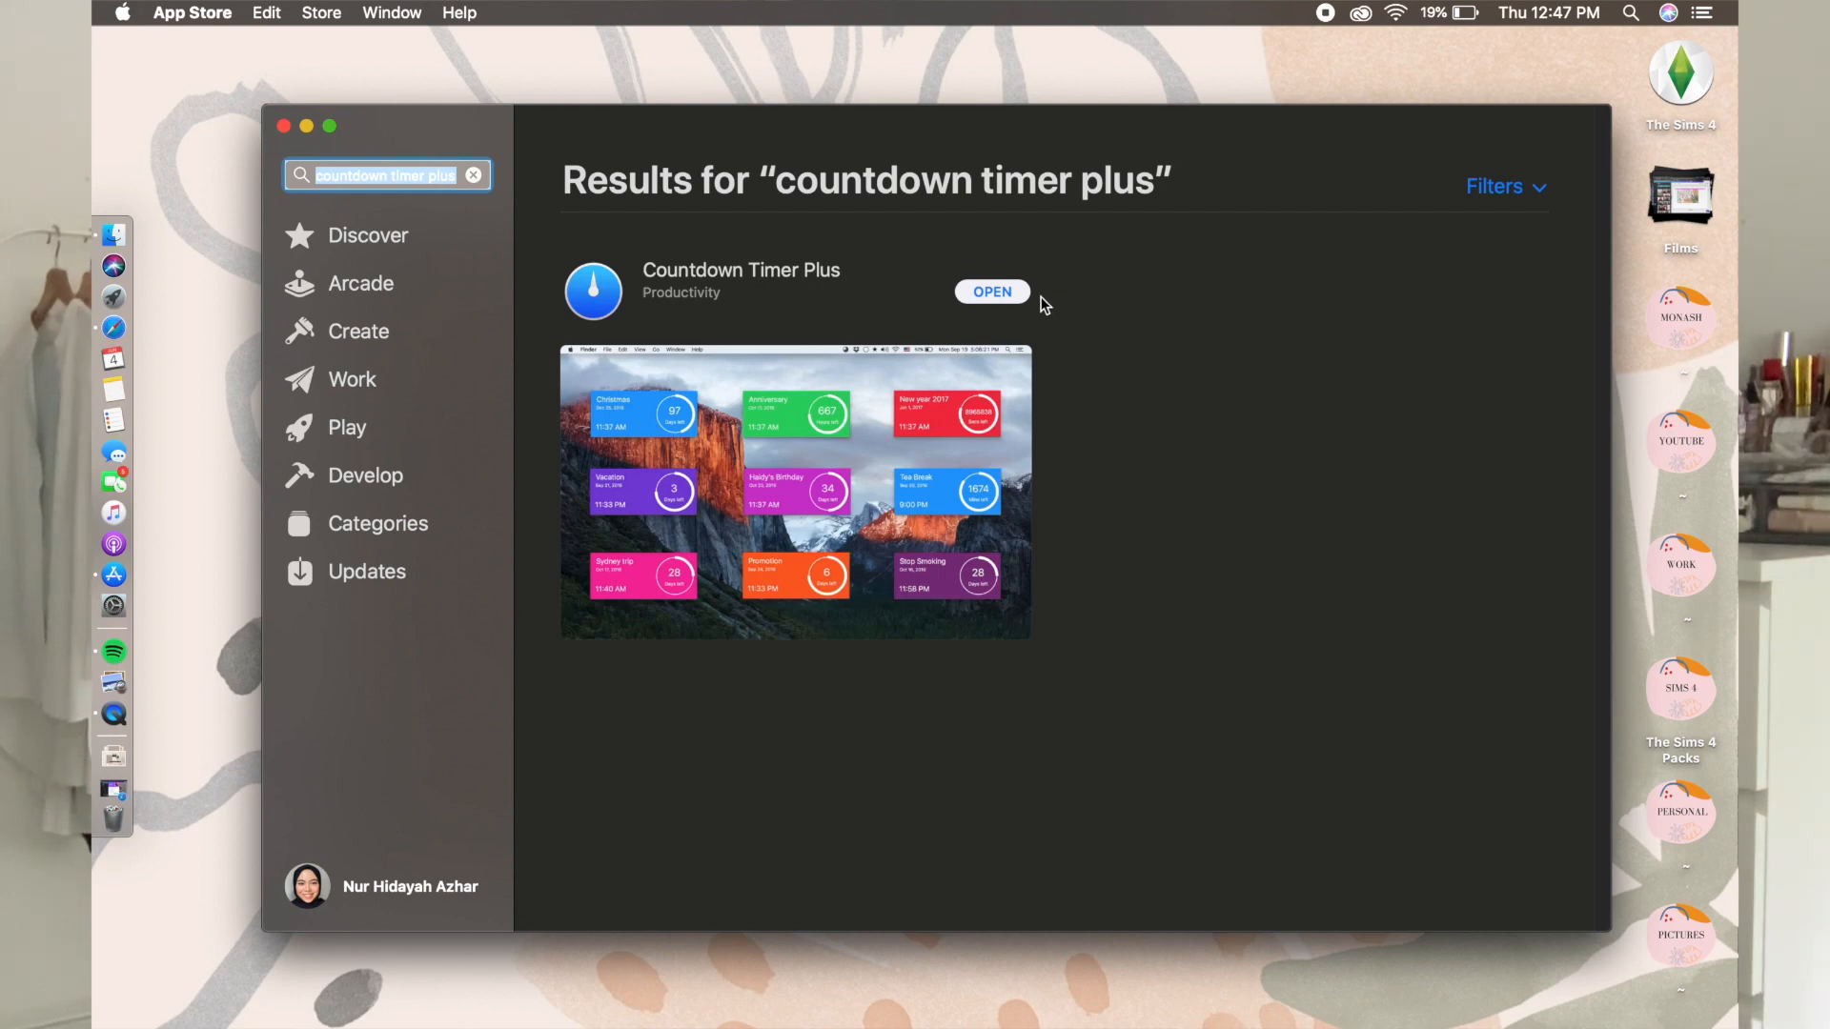
Launch Countdown Timer Plus from the App Store, close the store, add a countdown and move it over the calendar's upper part.
click(1016, 292)
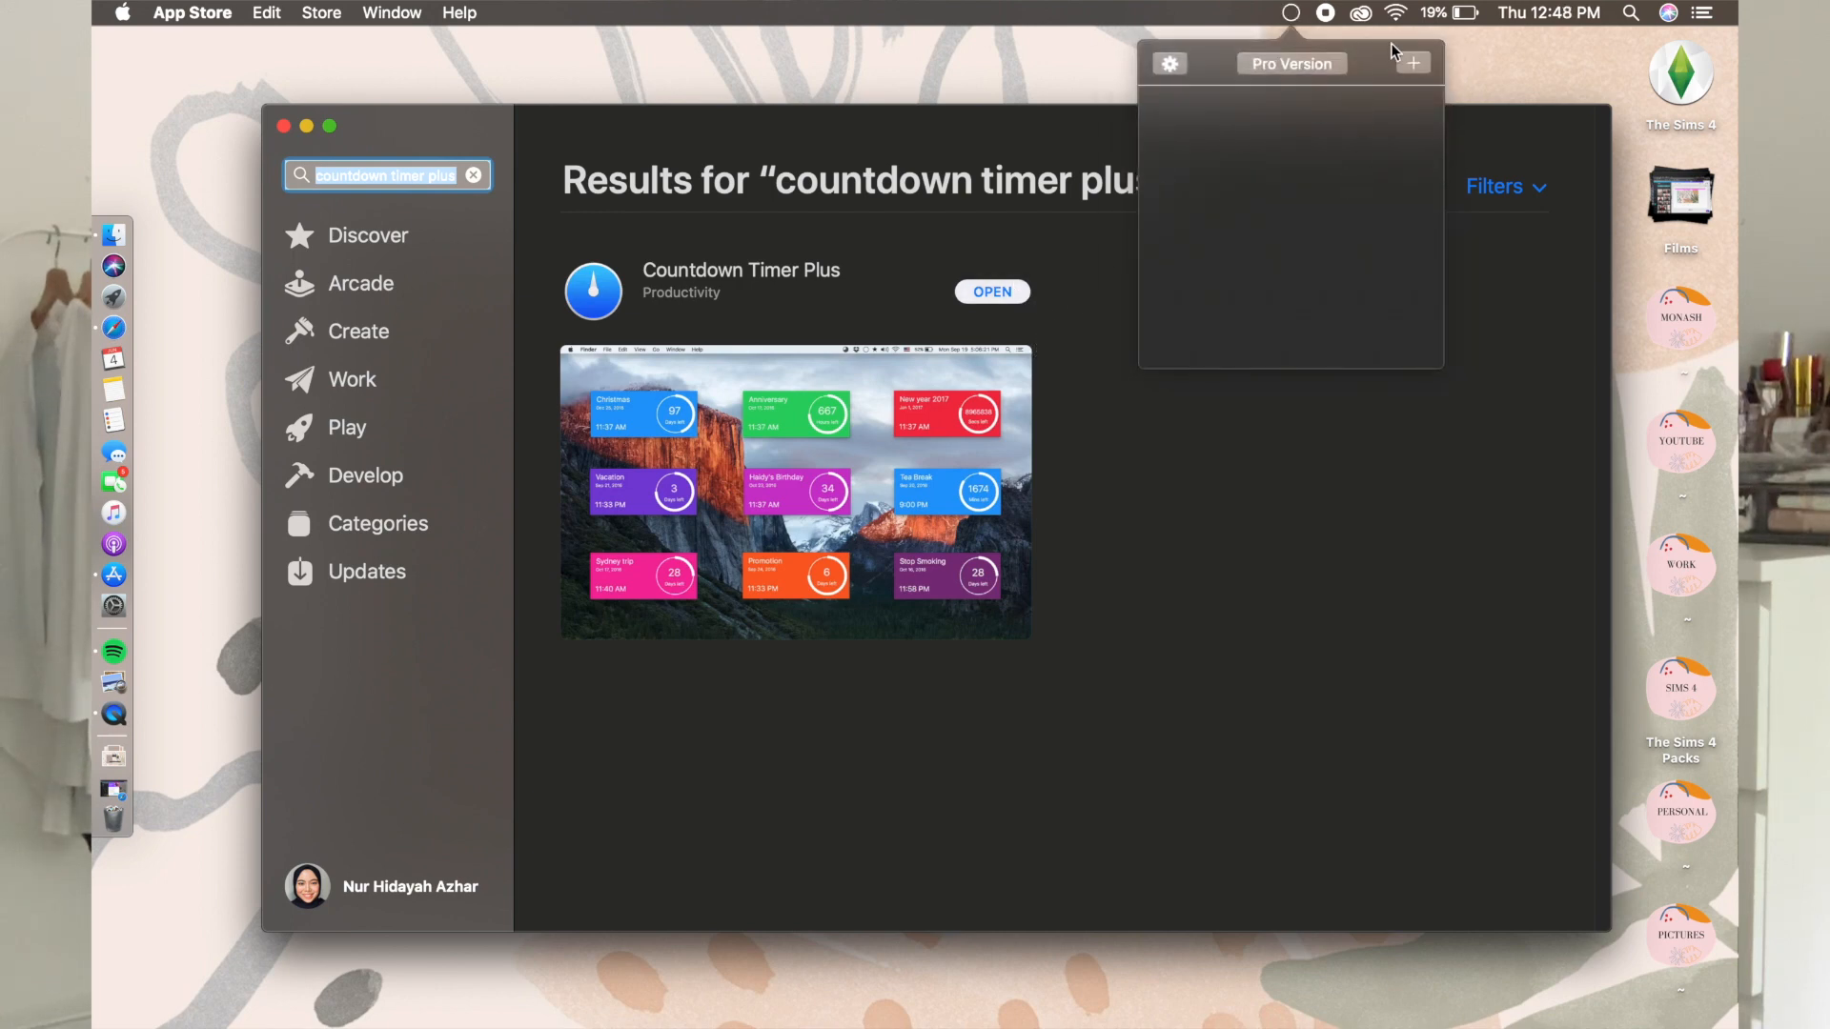
click(283, 126)
click(1291, 12)
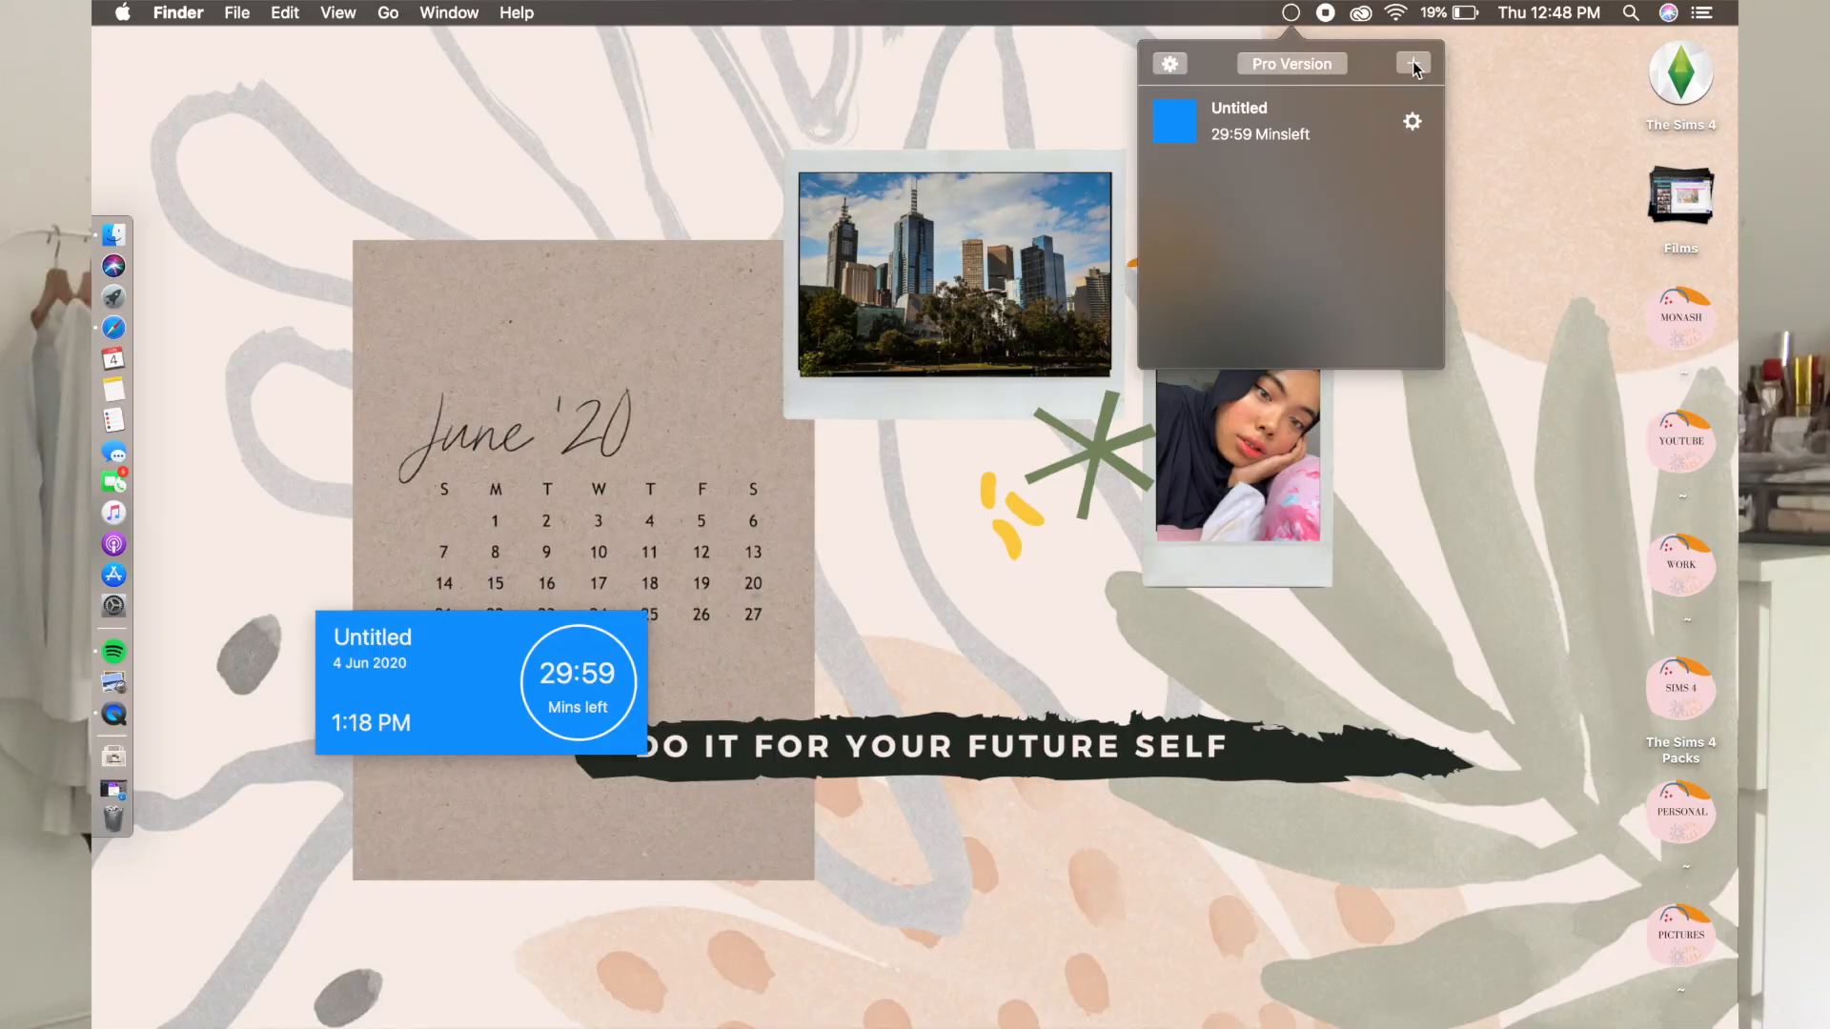
drag(446, 653, 514, 288)
Title the countdown NEW YOUTUBE VIDEO and set its date and time to 06/06/2020, 8:00 PM.
double_click(456, 286)
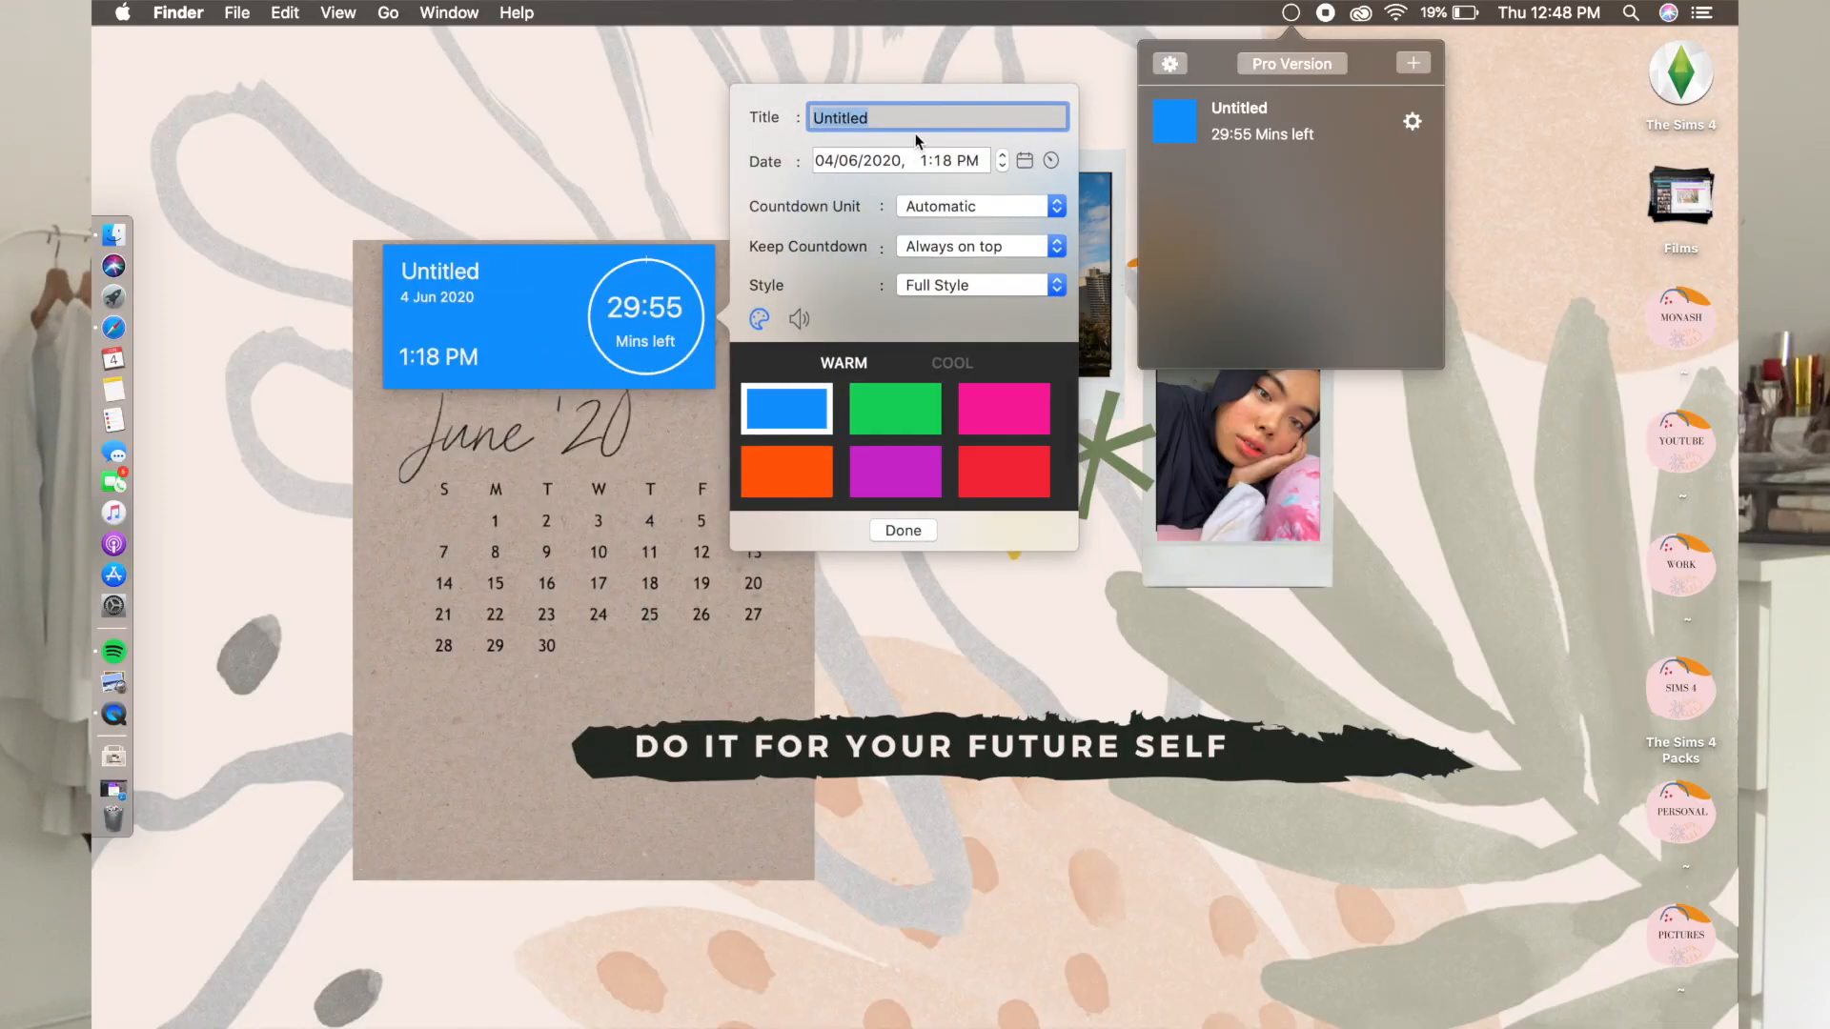
text(NEW YOUTUBE VIDEO)
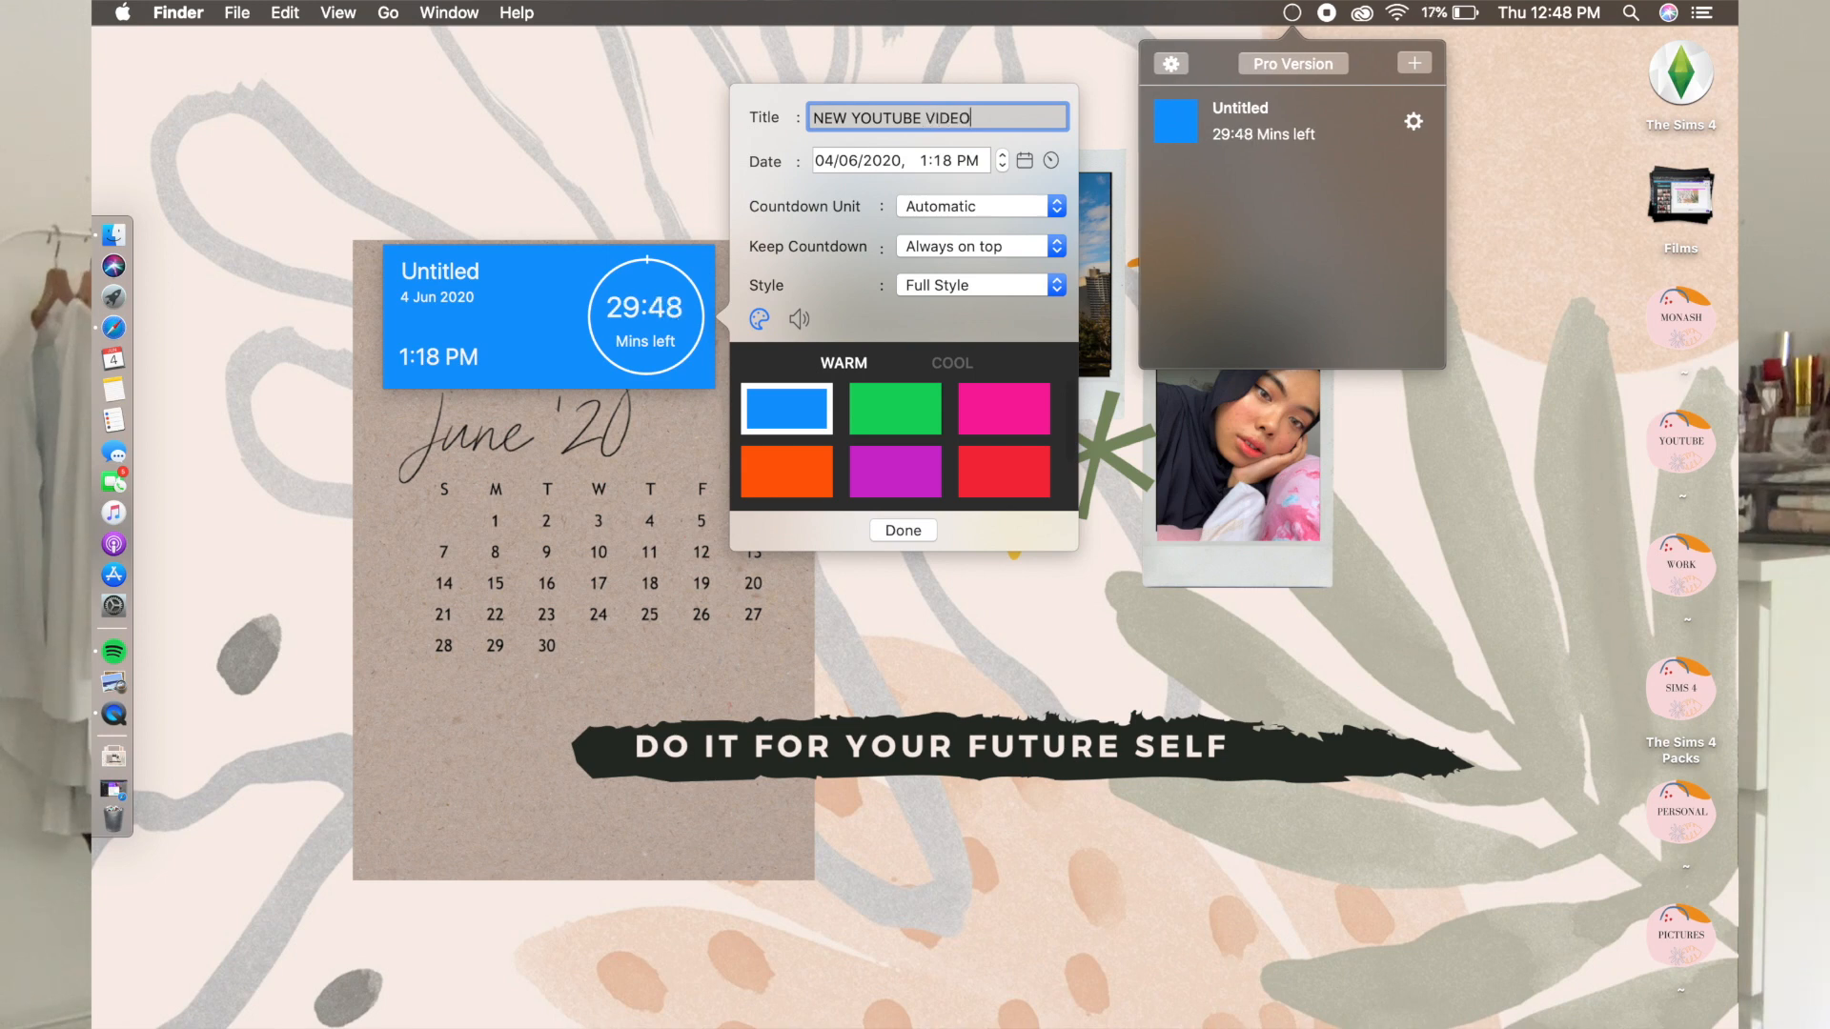
click(823, 162)
click(1025, 162)
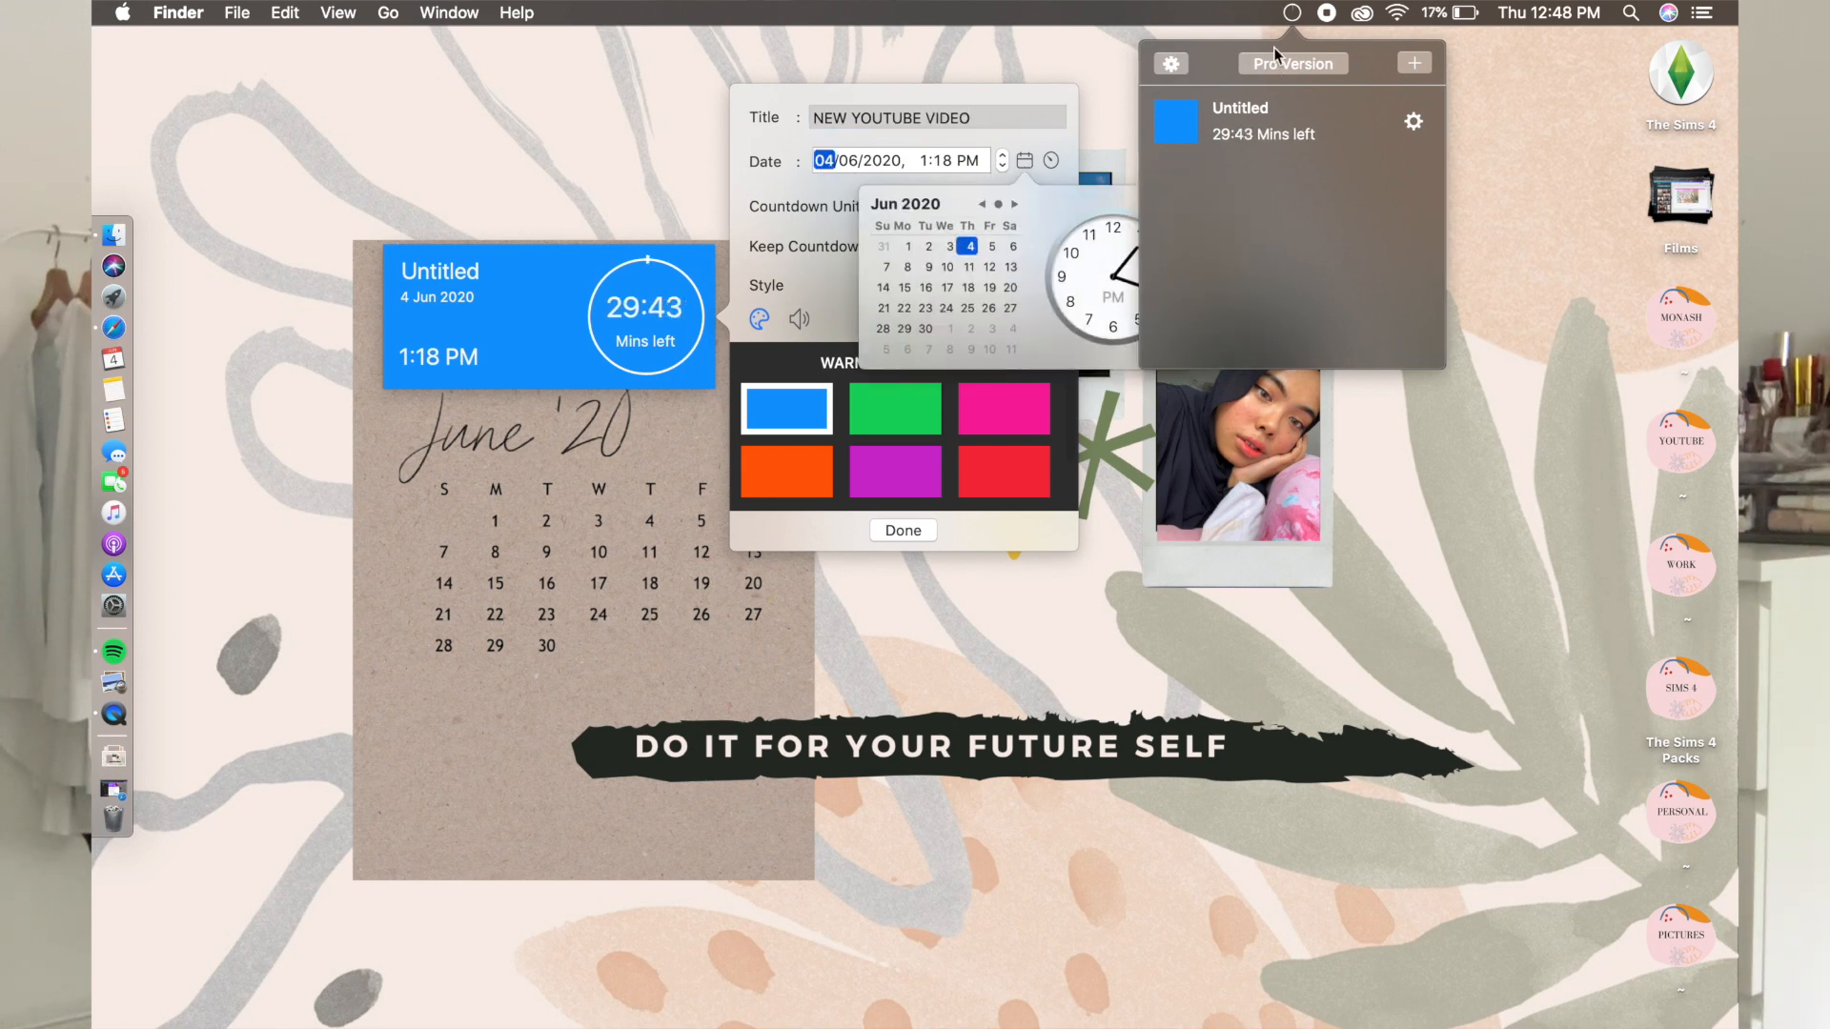
click(1292, 12)
click(1025, 160)
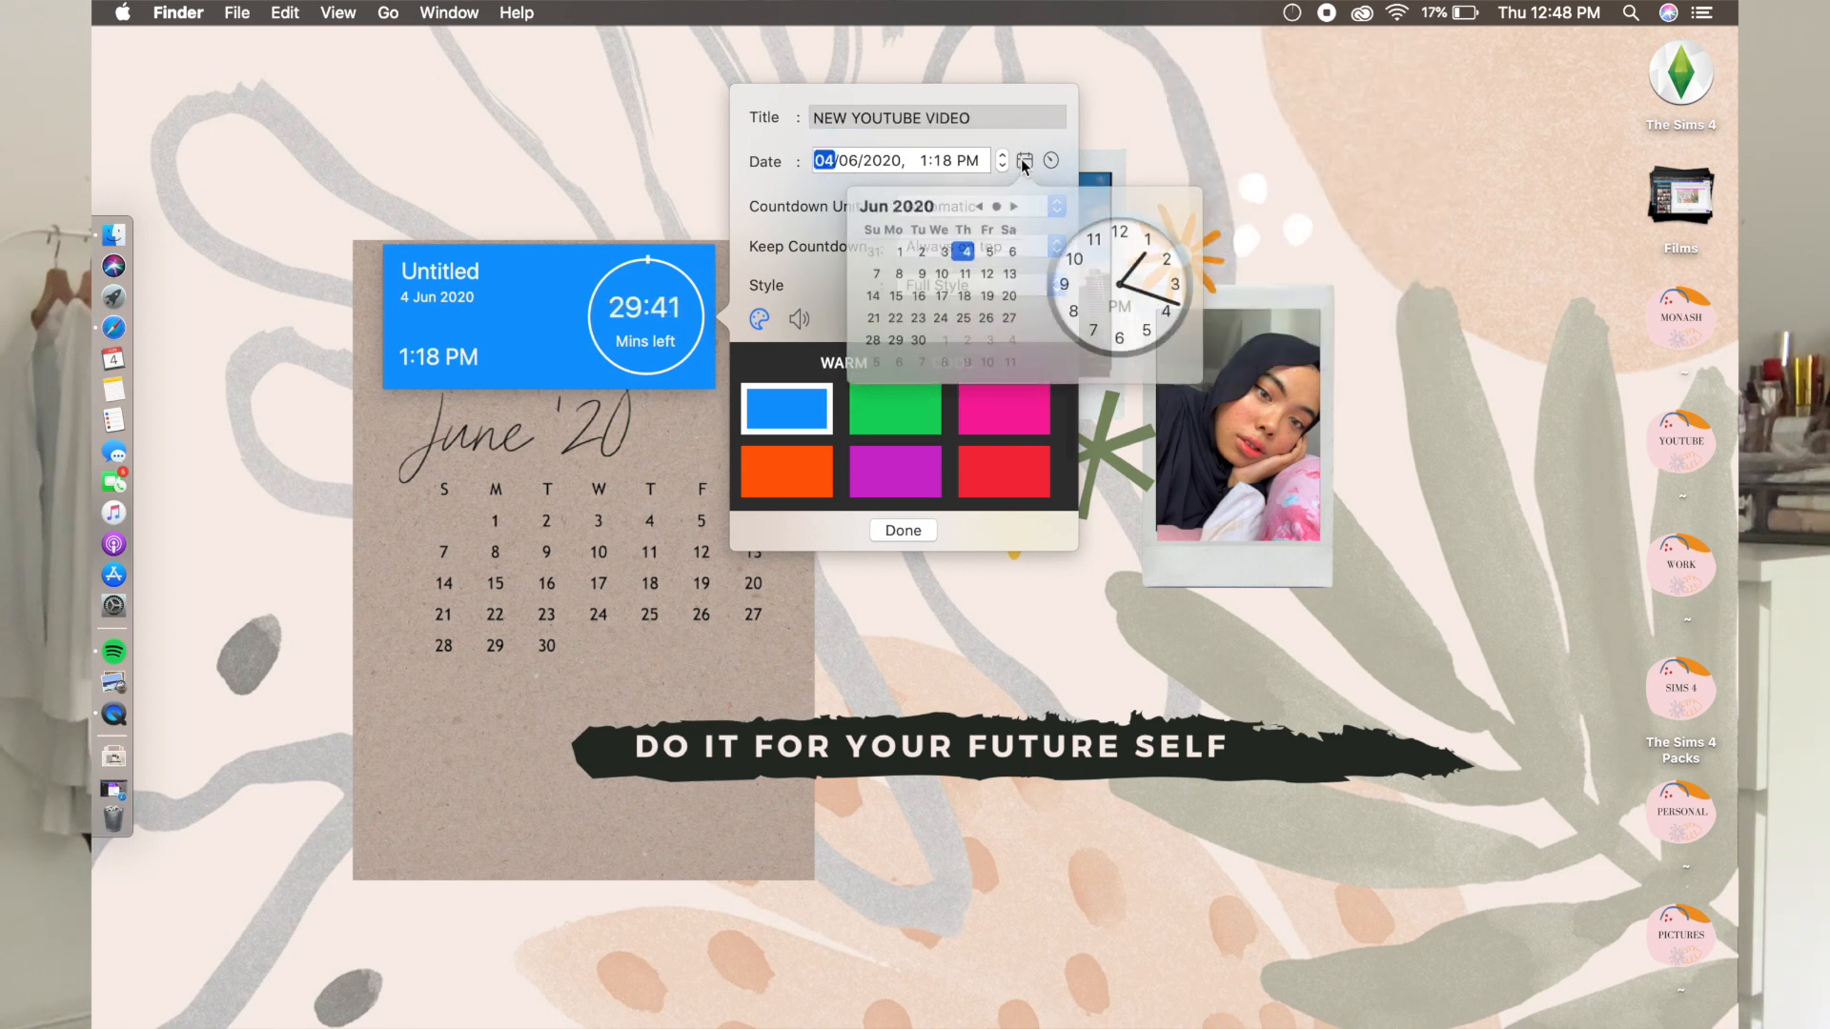
click(1011, 246)
click(923, 161)
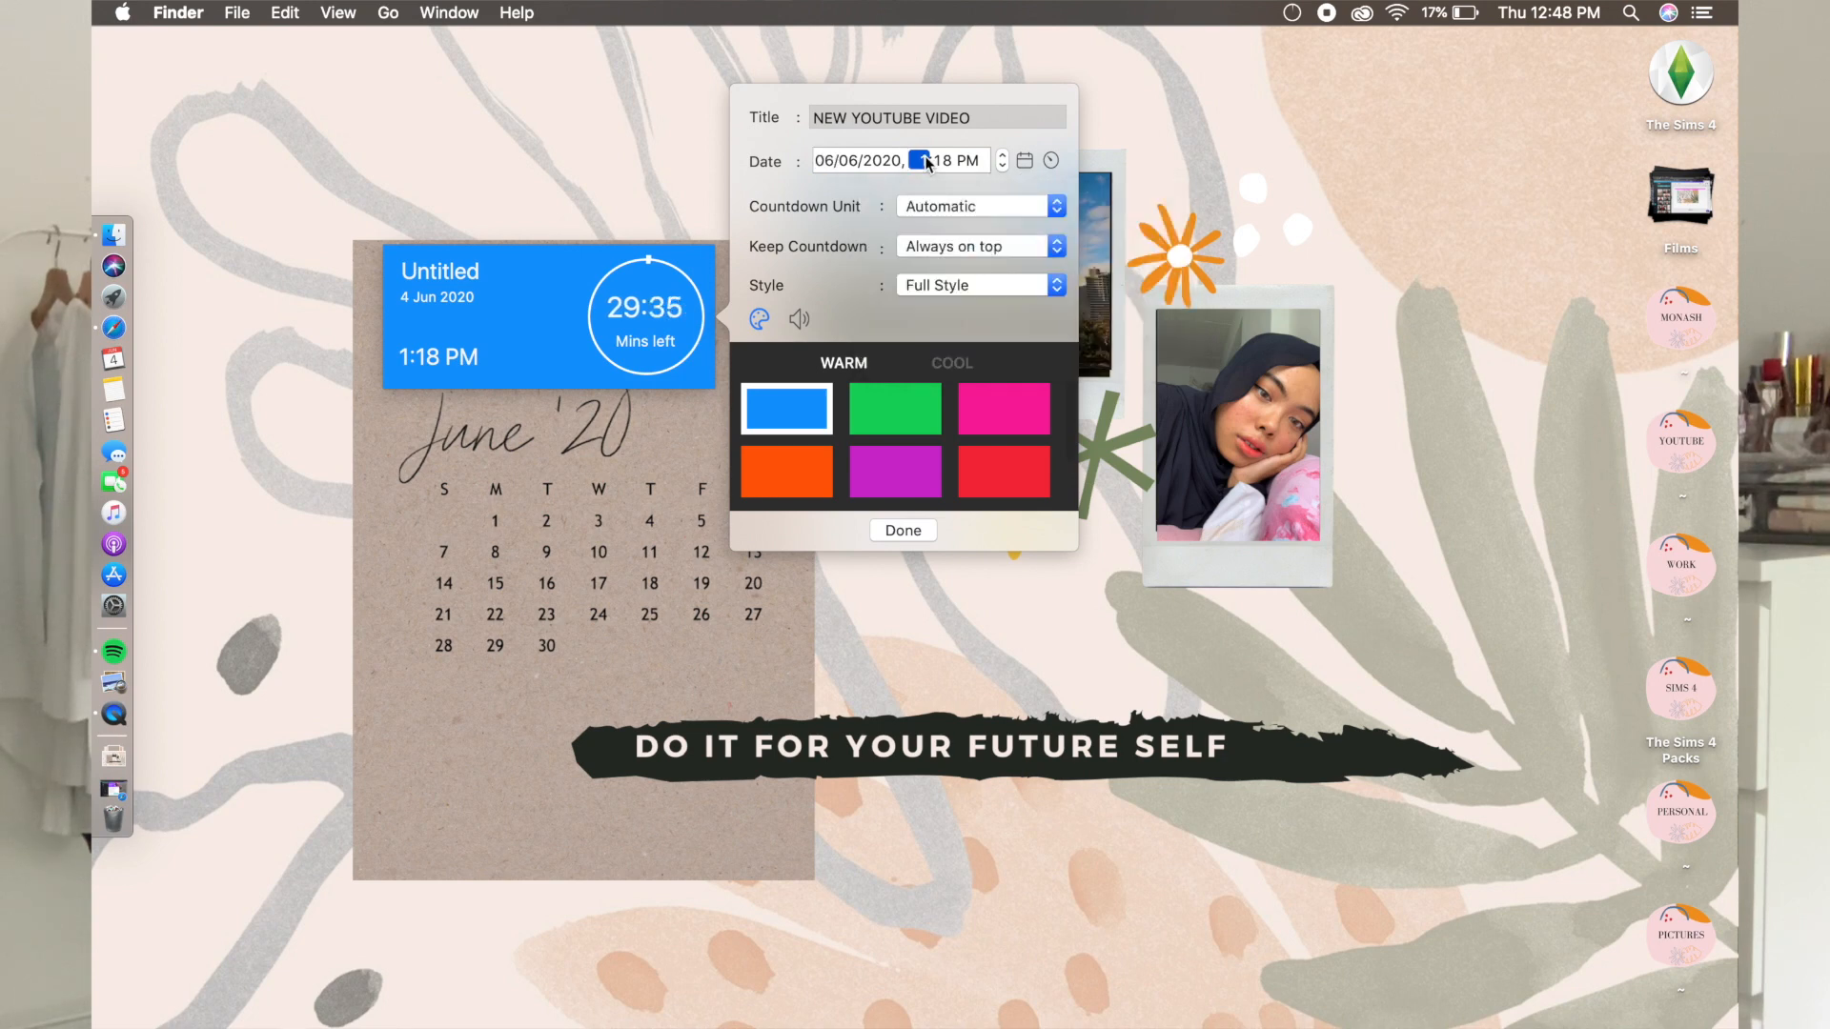
text(800)
Look through the available Countdown Unit, Keep Countdown and Style options for the NEW YOUTUBE VIDEO countdown.
click(1003, 206)
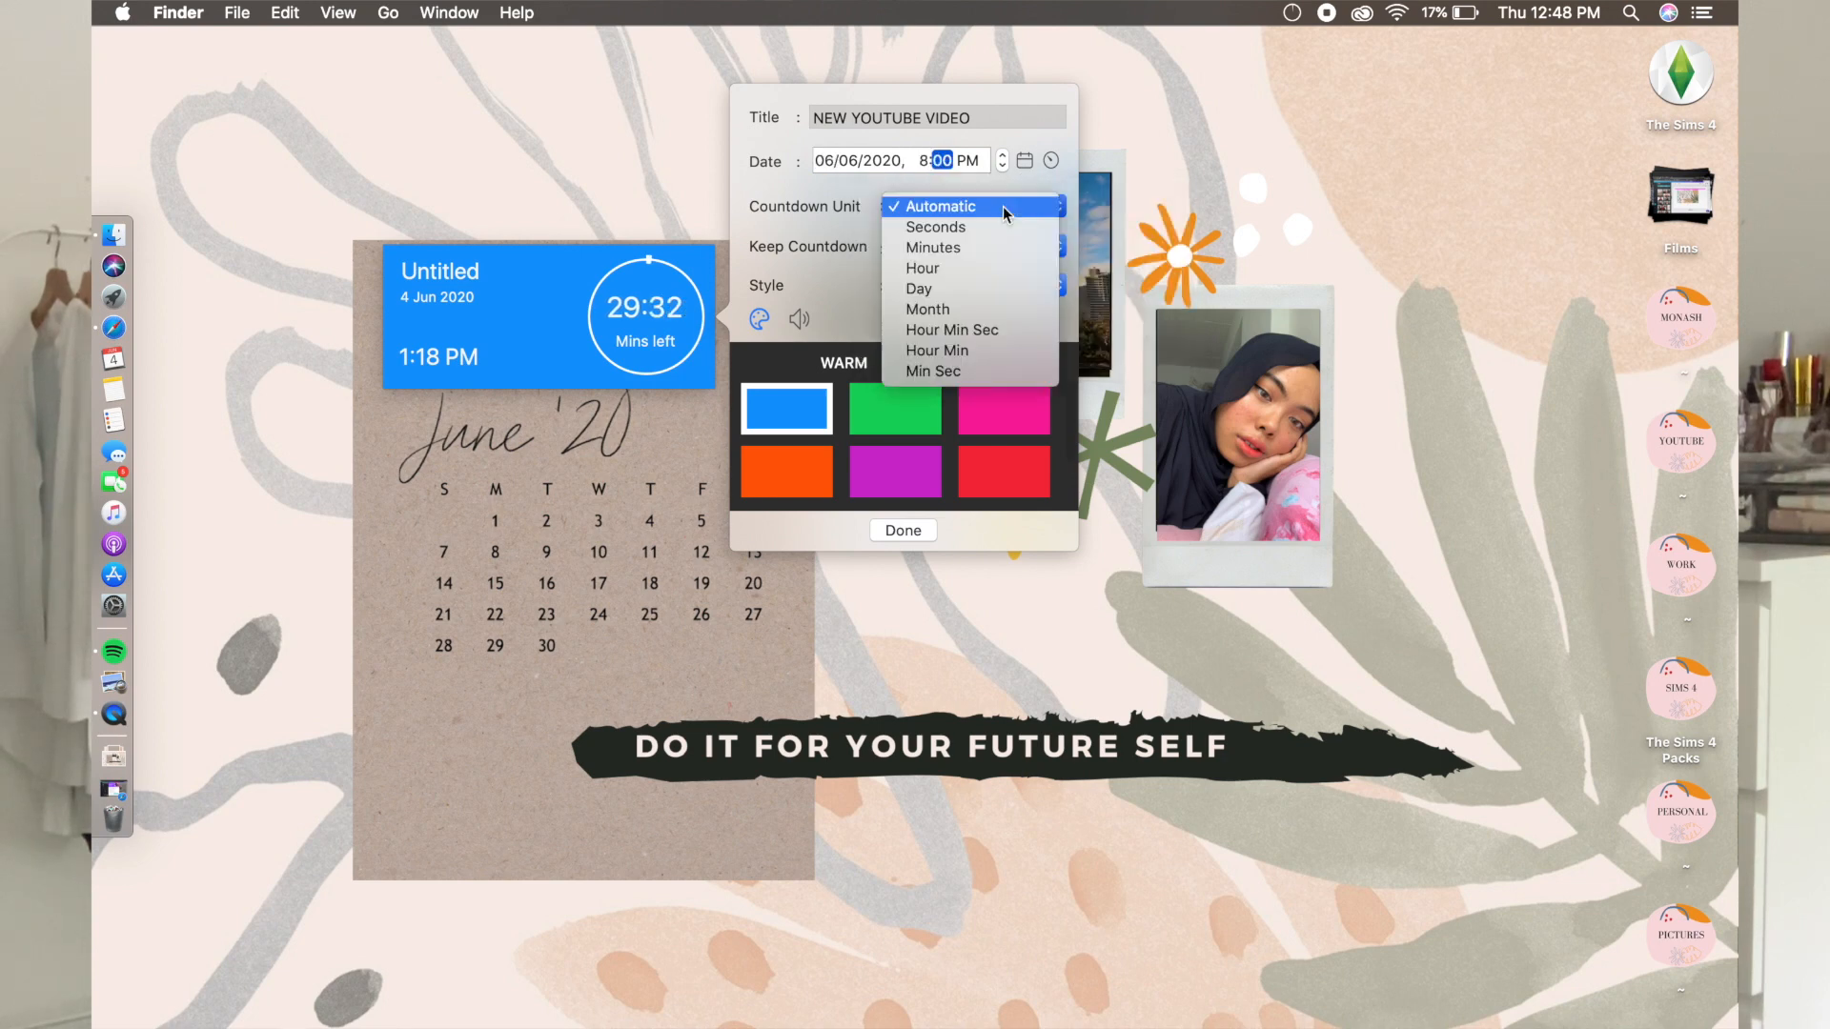
click(1003, 206)
click(1003, 254)
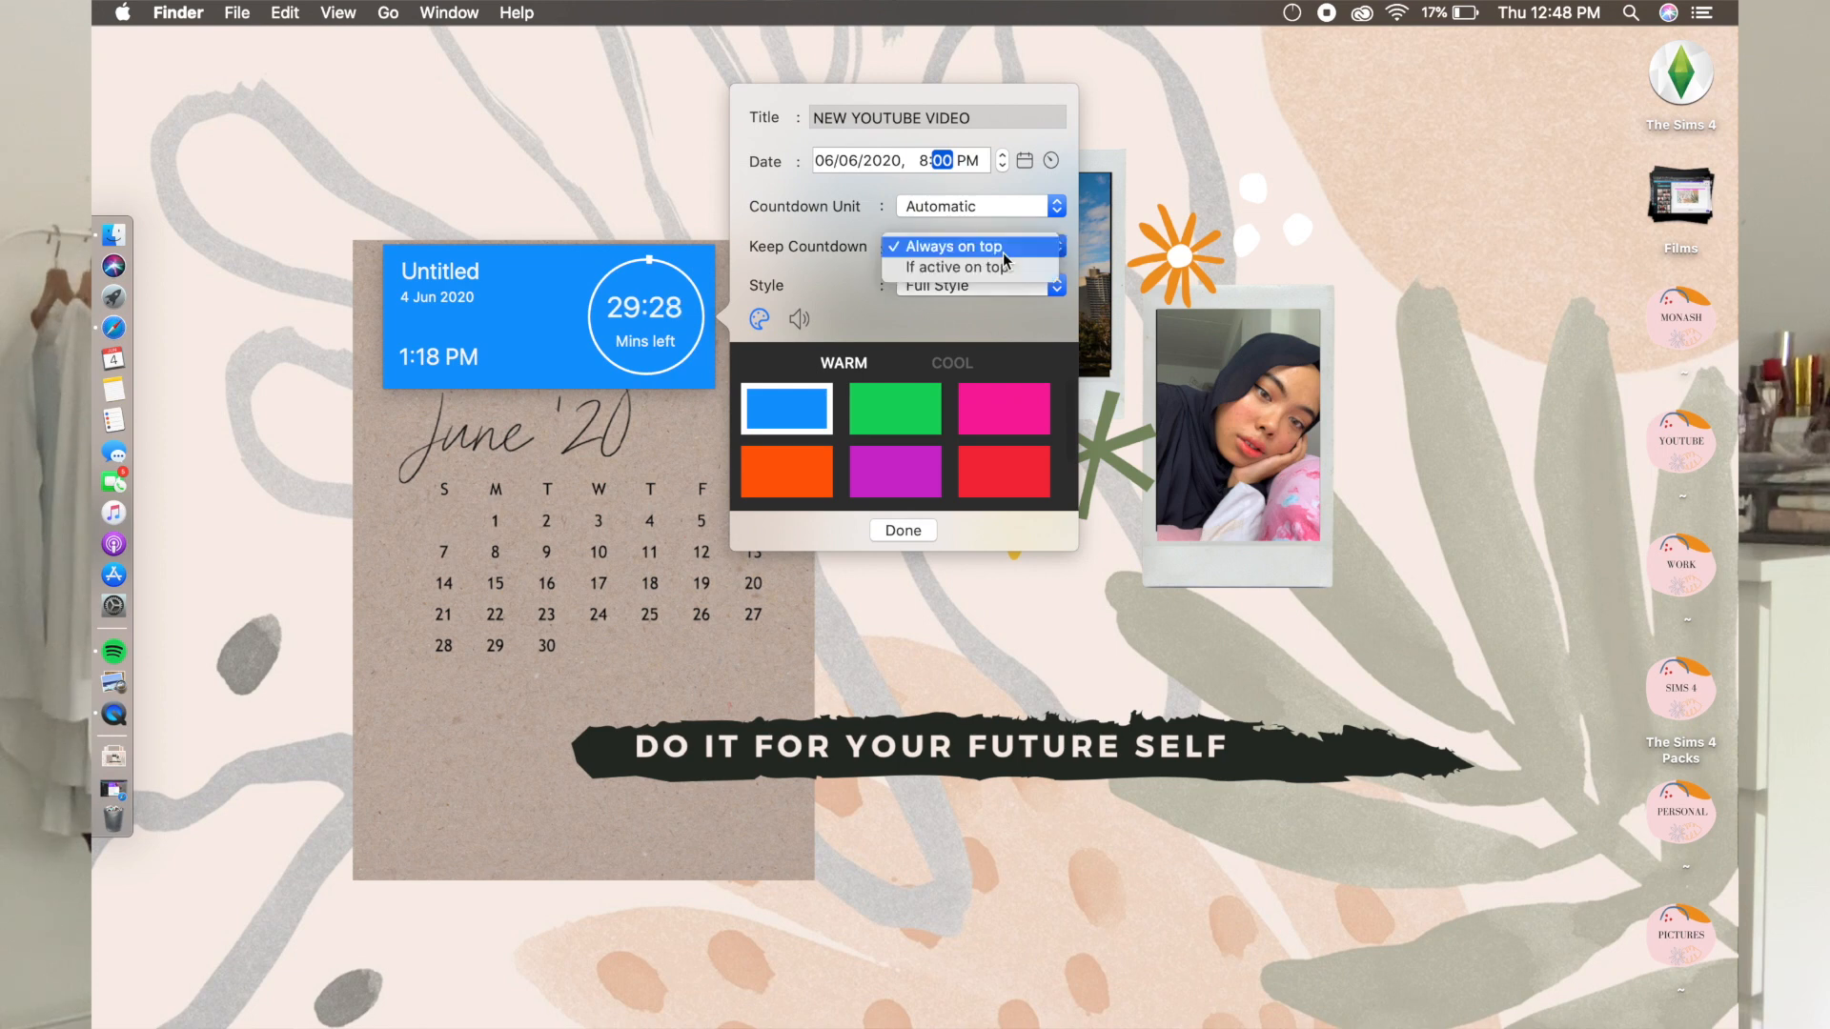
click(1020, 250)
click(1014, 286)
click(1015, 288)
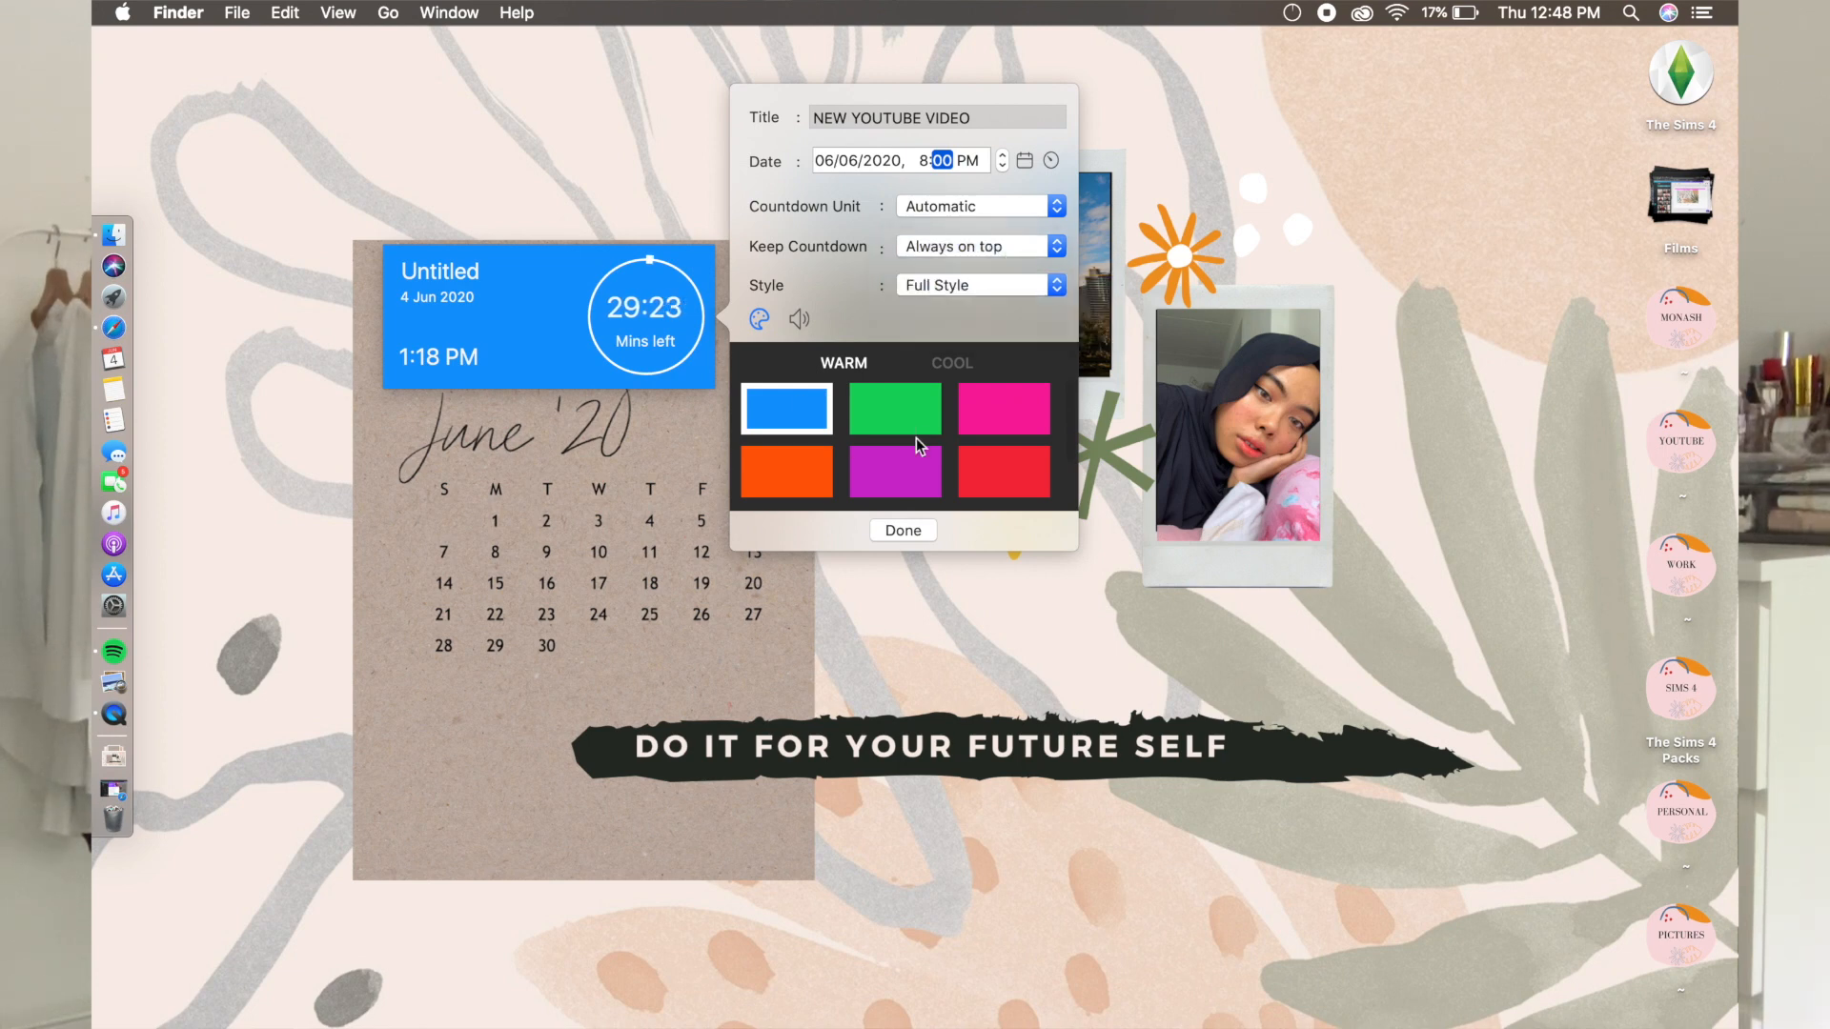
Give the countdown the golden-yellow colour from the Cool palette, finish editing and move it to the desktop's upper-left corner.
click(953, 364)
click(844, 363)
click(956, 367)
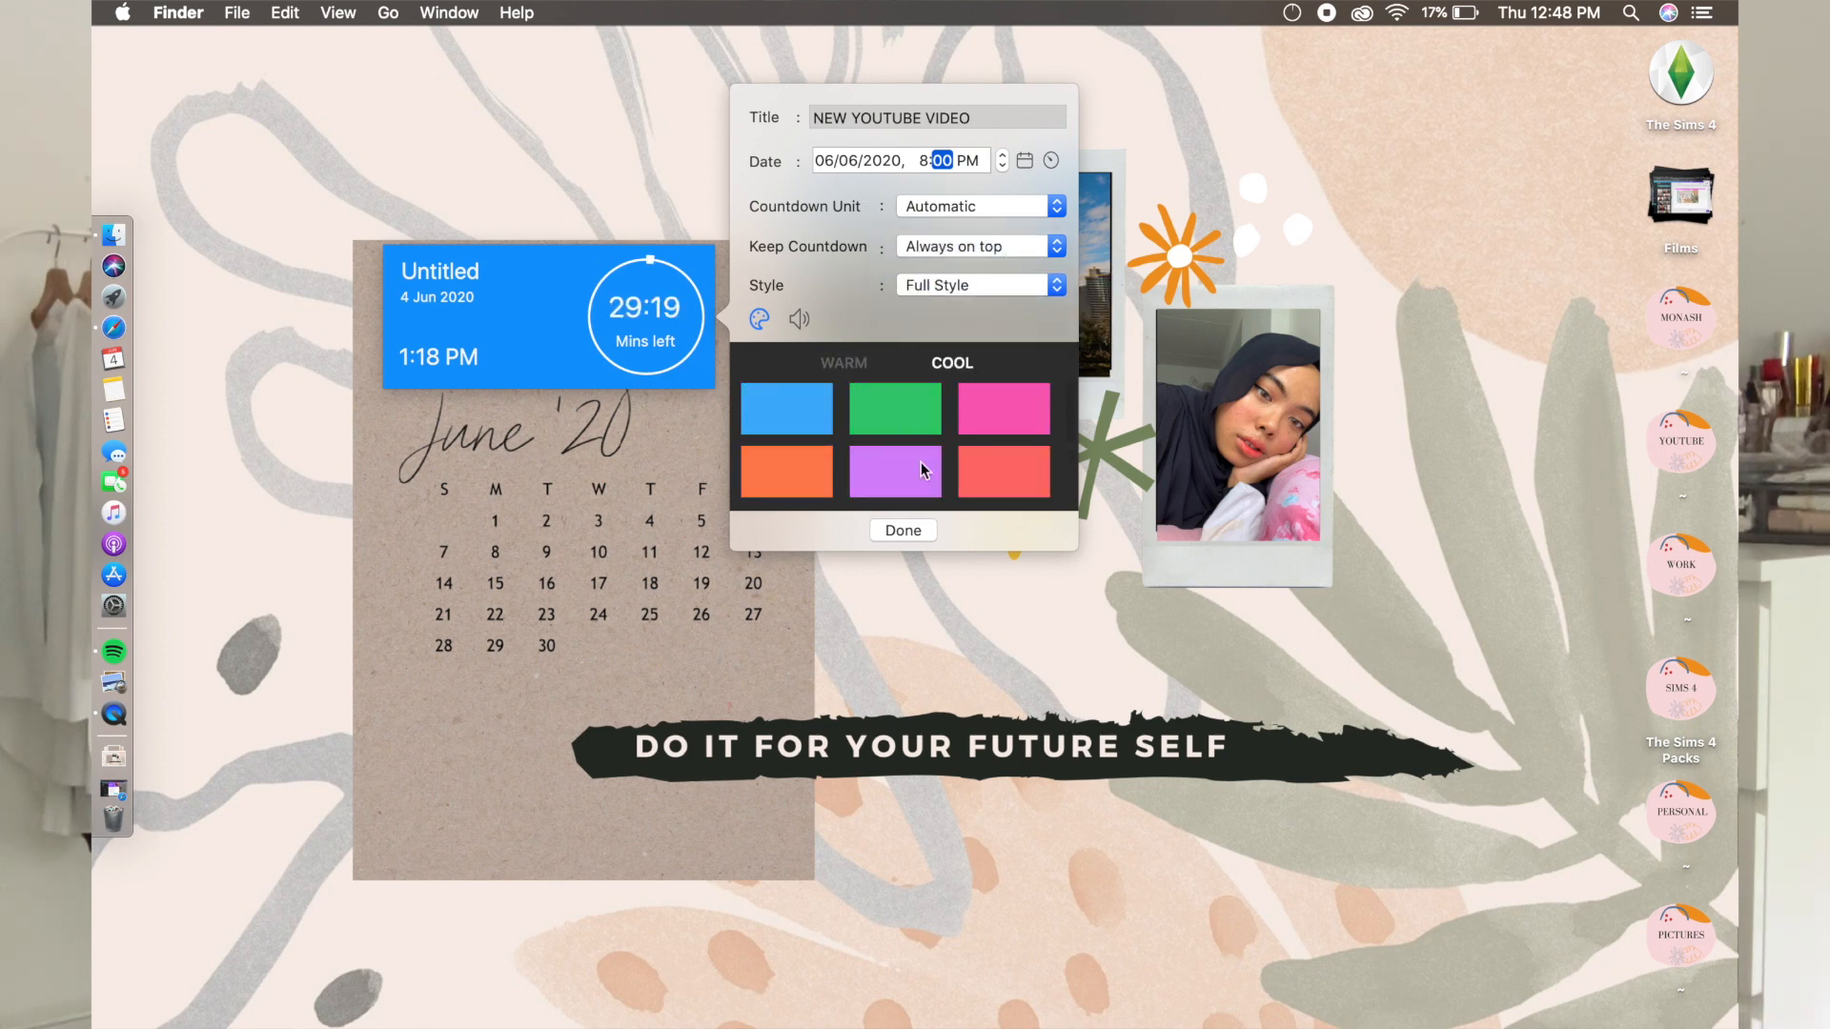
click(818, 465)
click(1003, 469)
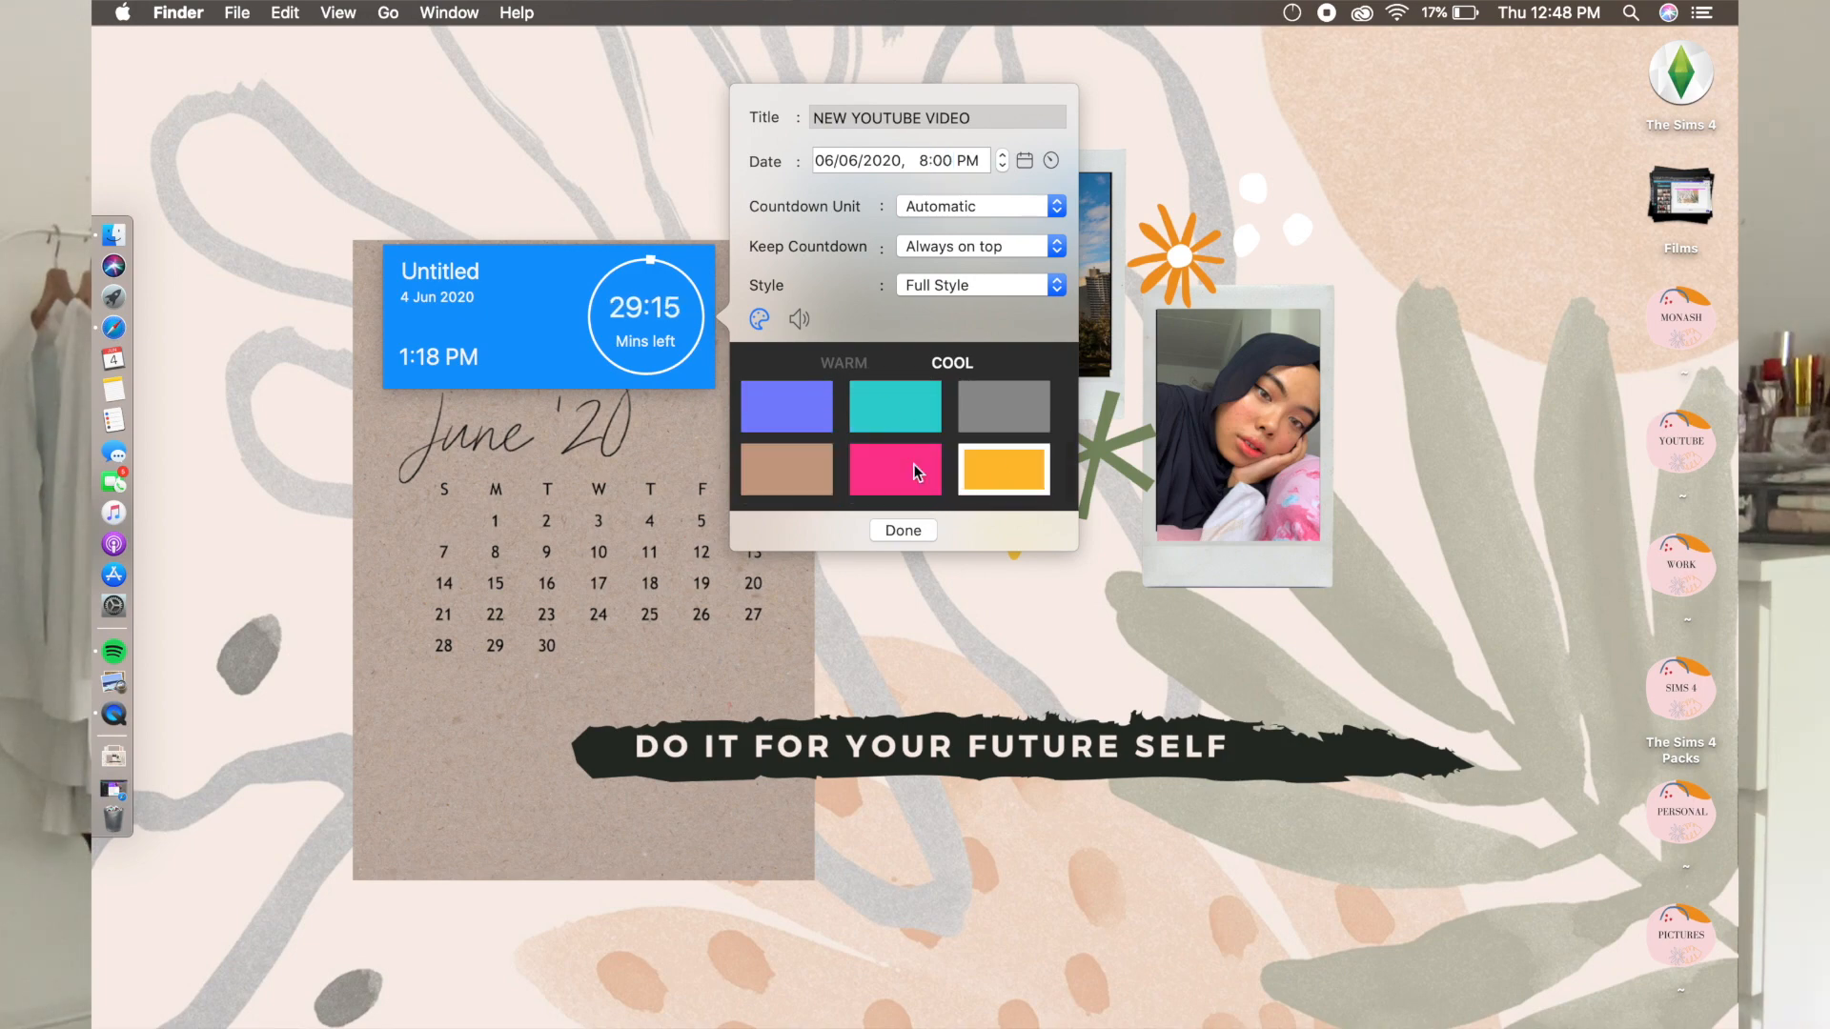
click(901, 532)
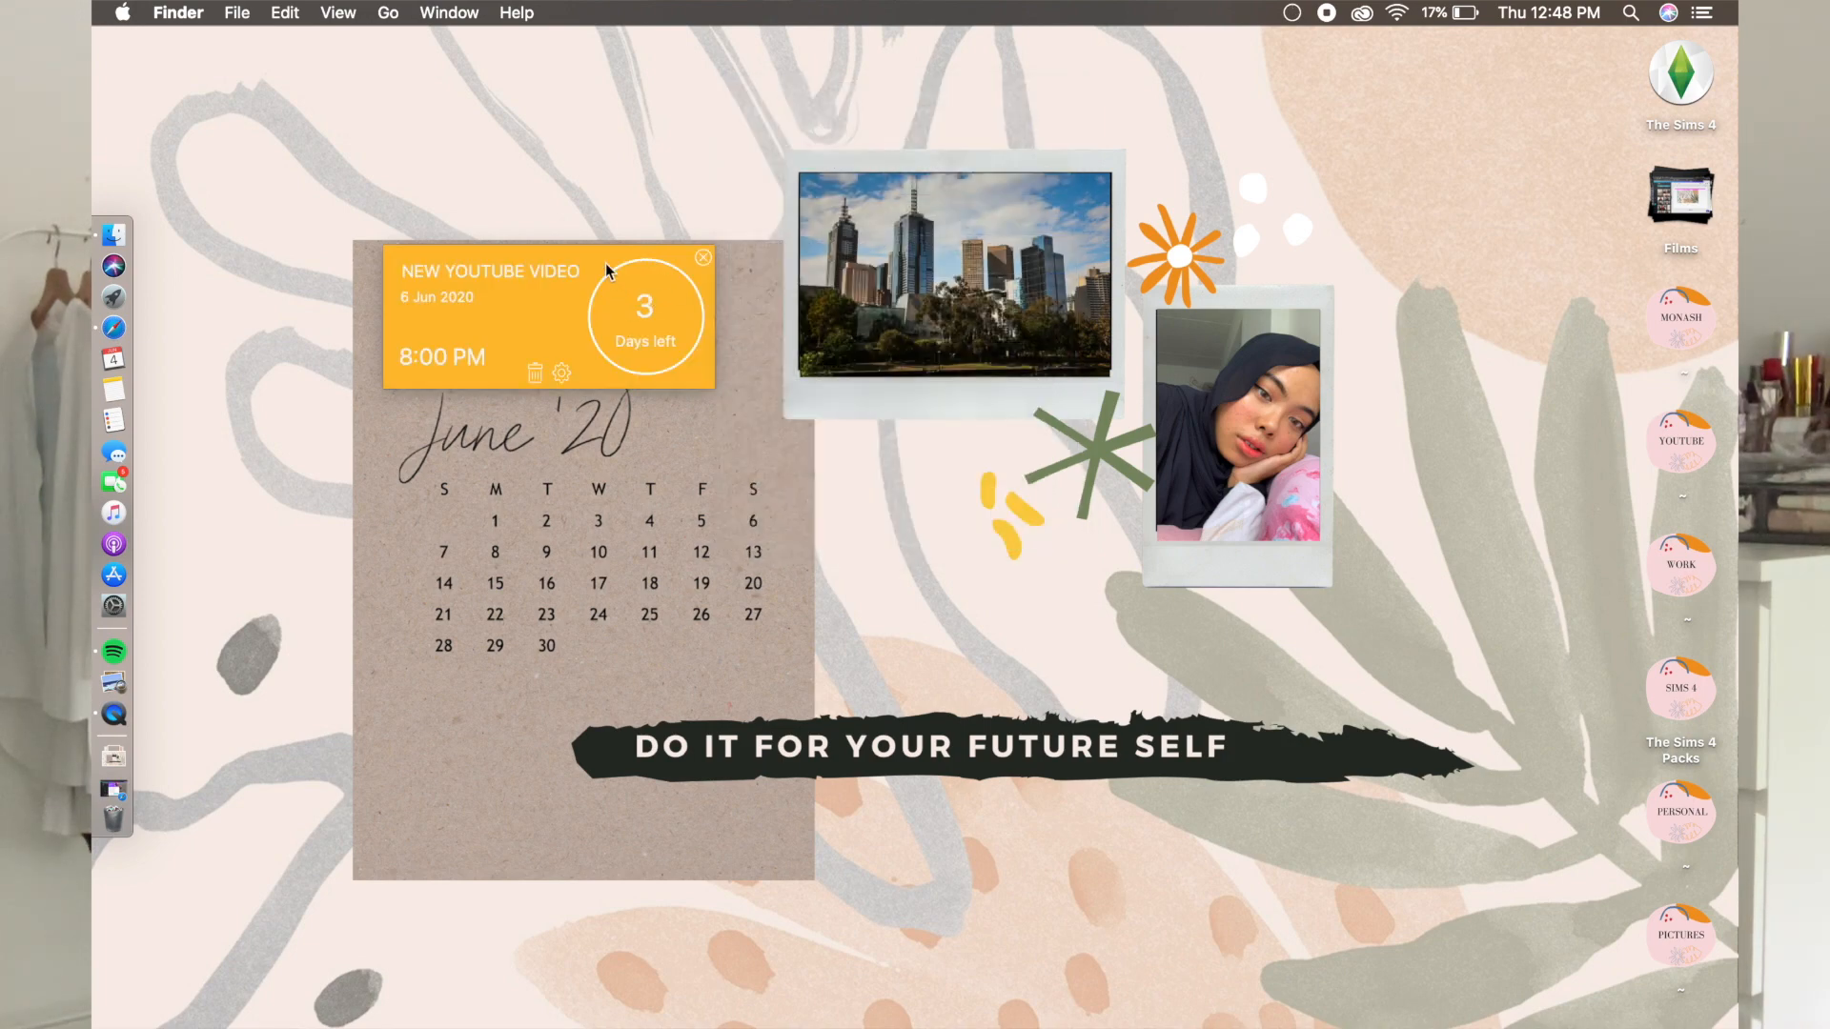
drag(607, 270, 317, 19)
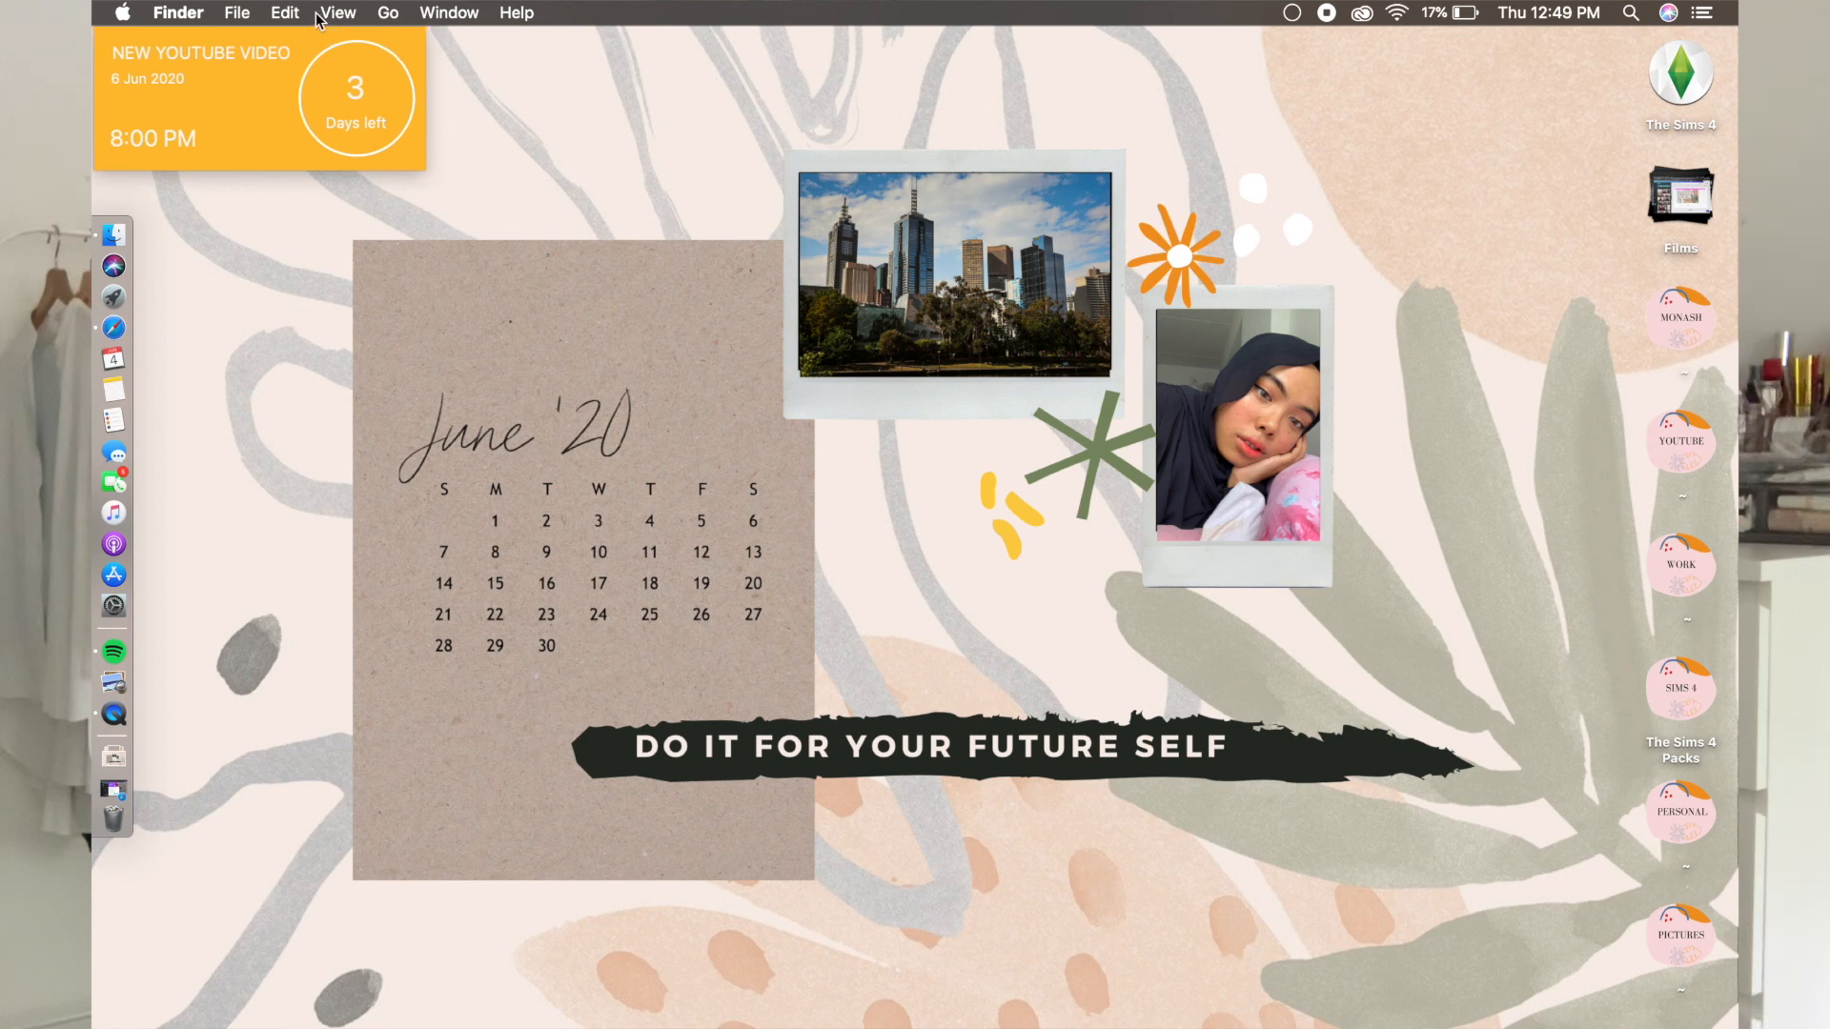
Add a second countdown, place it between the calendar and the city photo, and title it BUY MACARONS!
click(1288, 8)
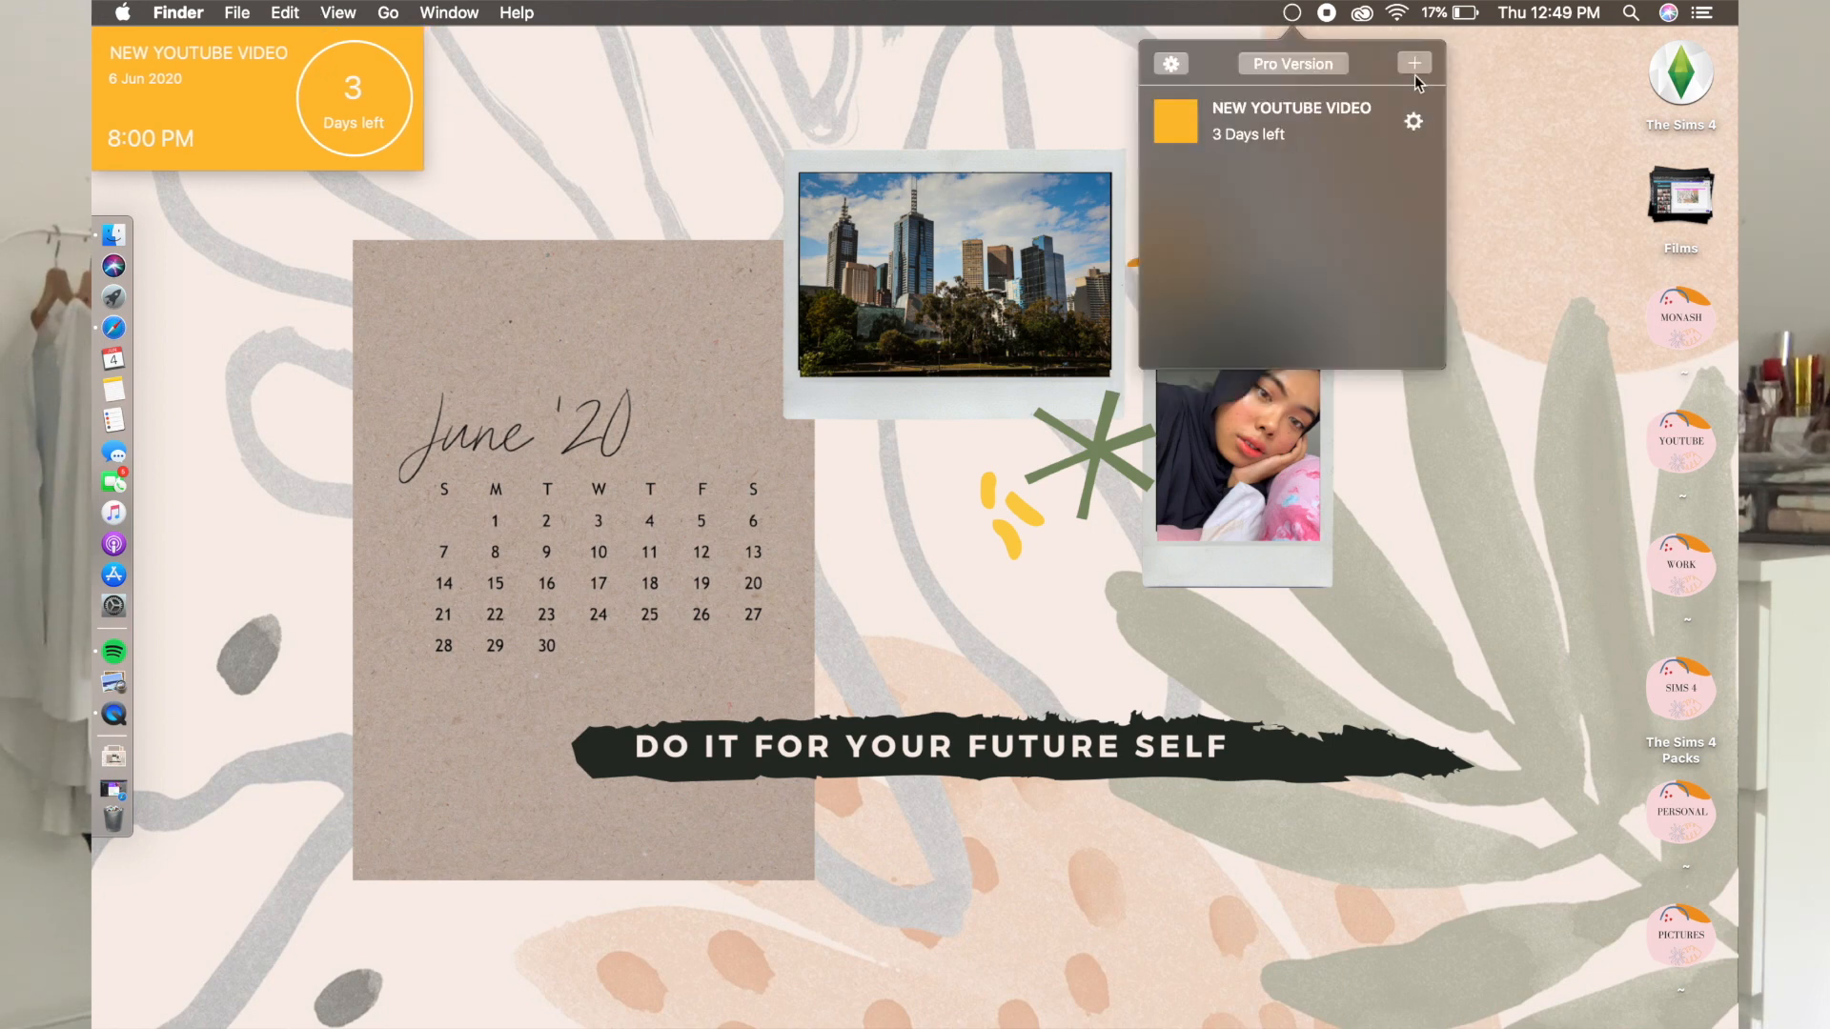
click(1414, 63)
drag(400, 658, 729, 297)
double_click(729, 292)
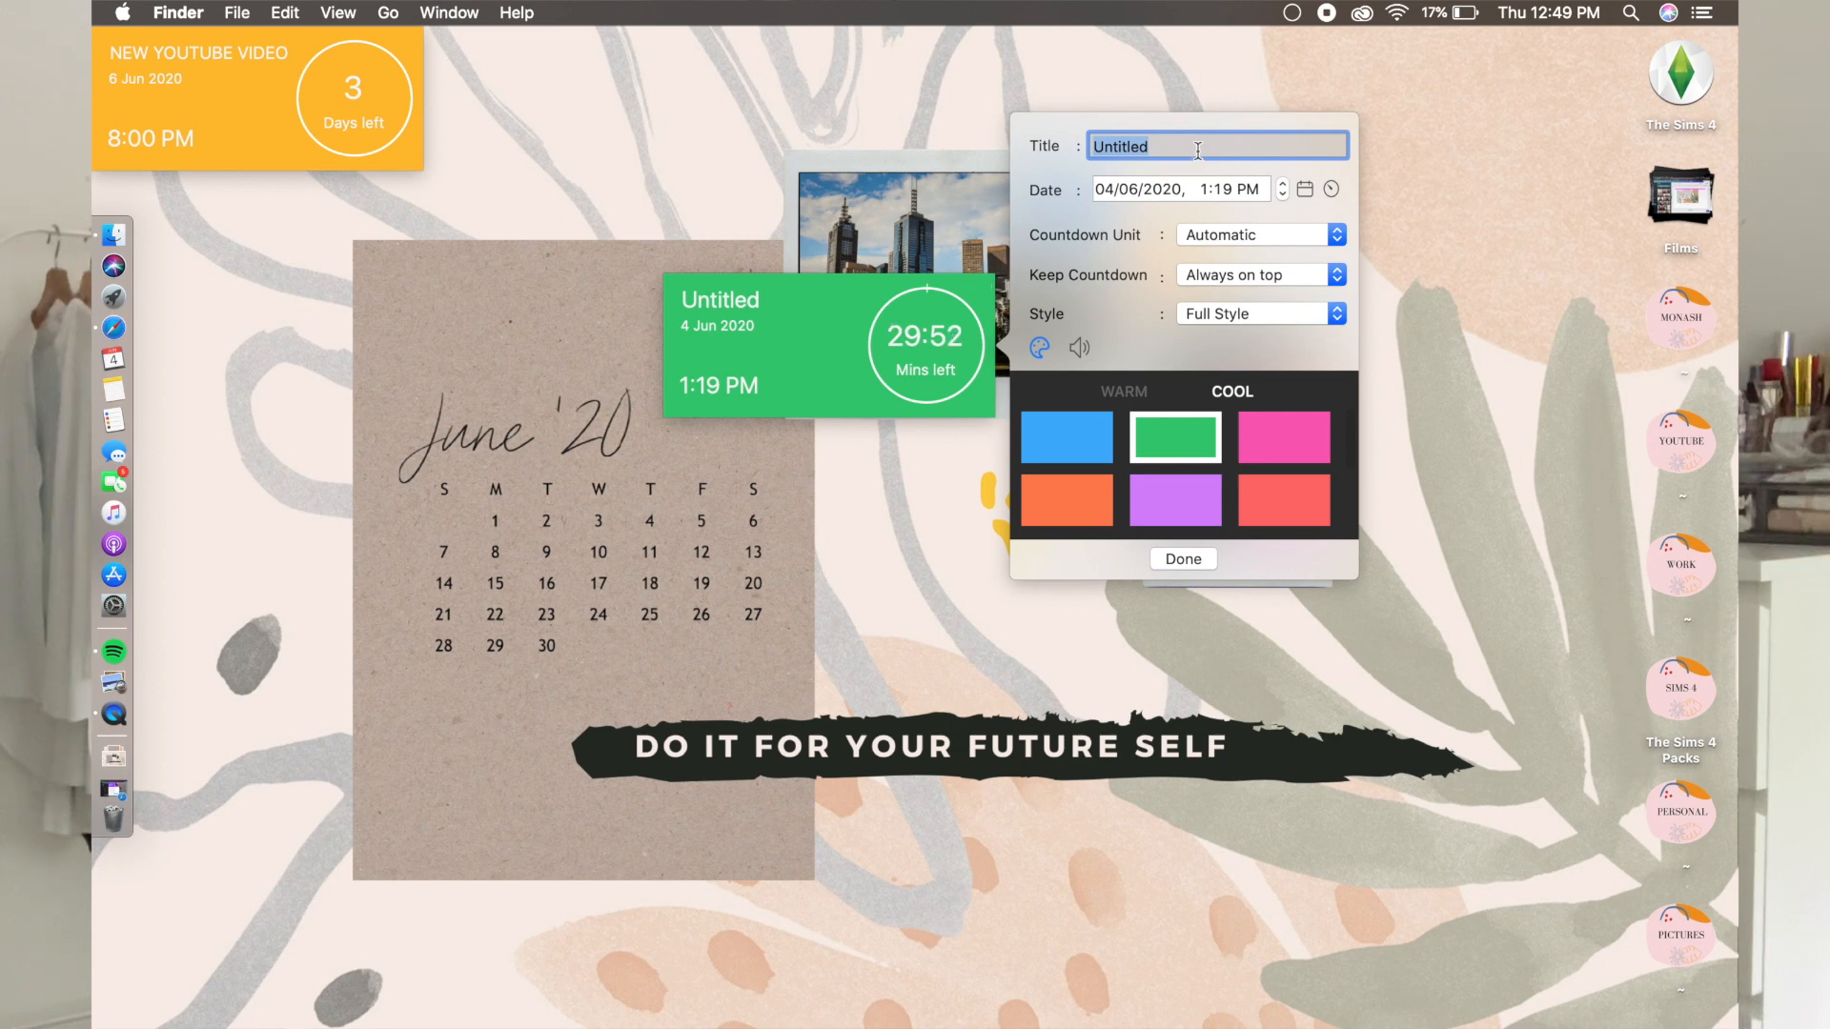
key(BackSpace)
text(BUY MACARONS!)
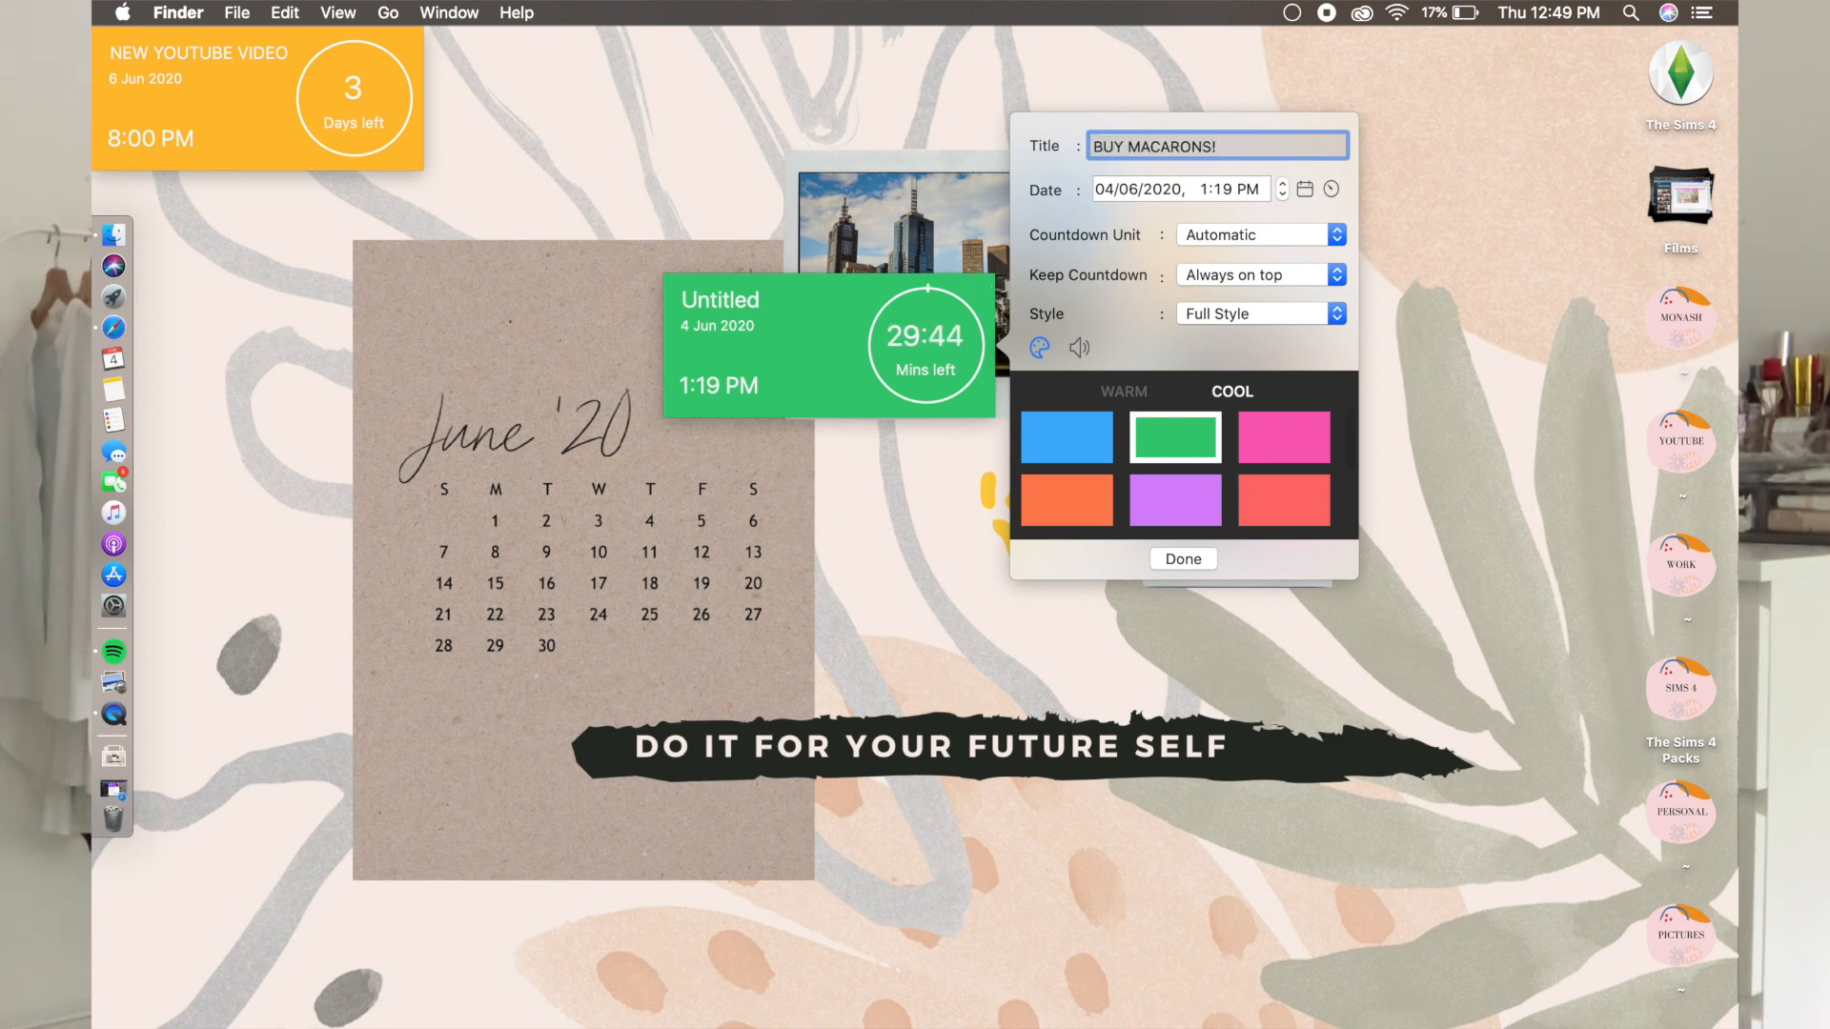
Set the BUY MACARONS! countdown's time to 1:00 PM, keeping its date at 04/06/2020.
click(1105, 196)
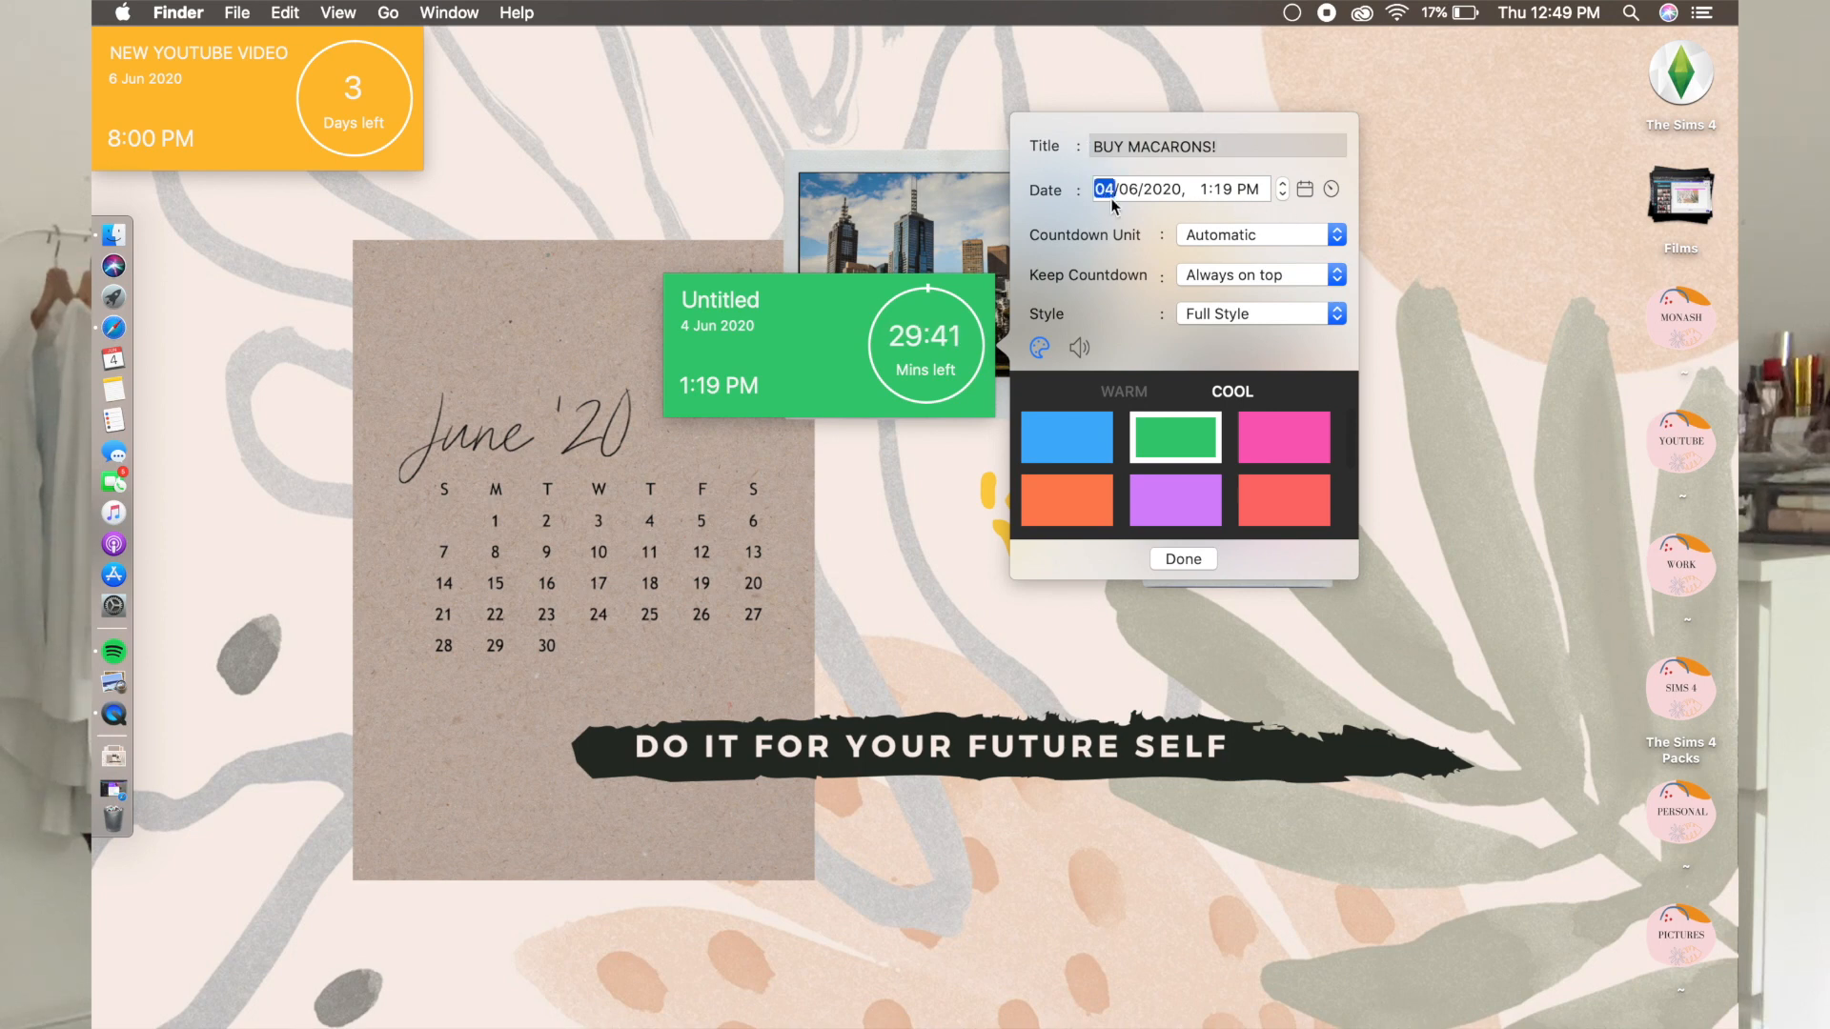
click(1222, 193)
text(00)
click(1311, 196)
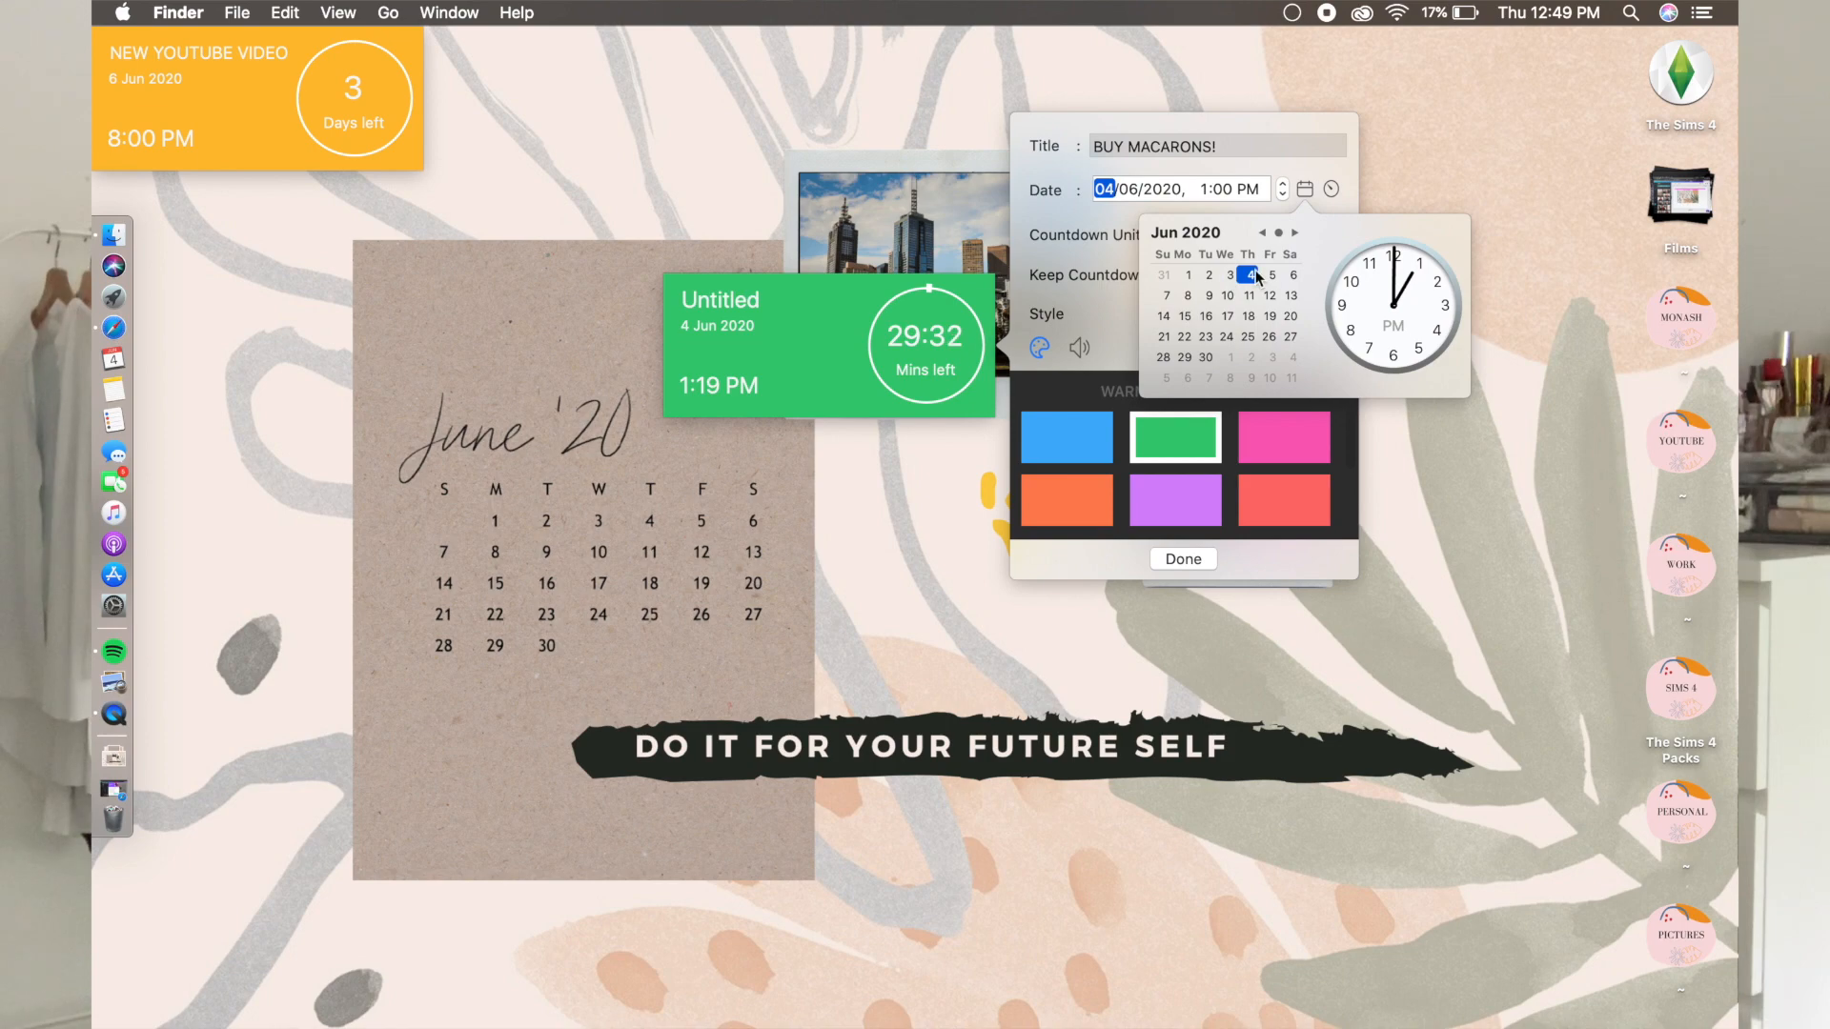
click(1282, 151)
Choose another Cool colour for the BUY MACARONS! countdown, finish editing and move it beside the first countdown.
scroll(1217, 472, down, 1)
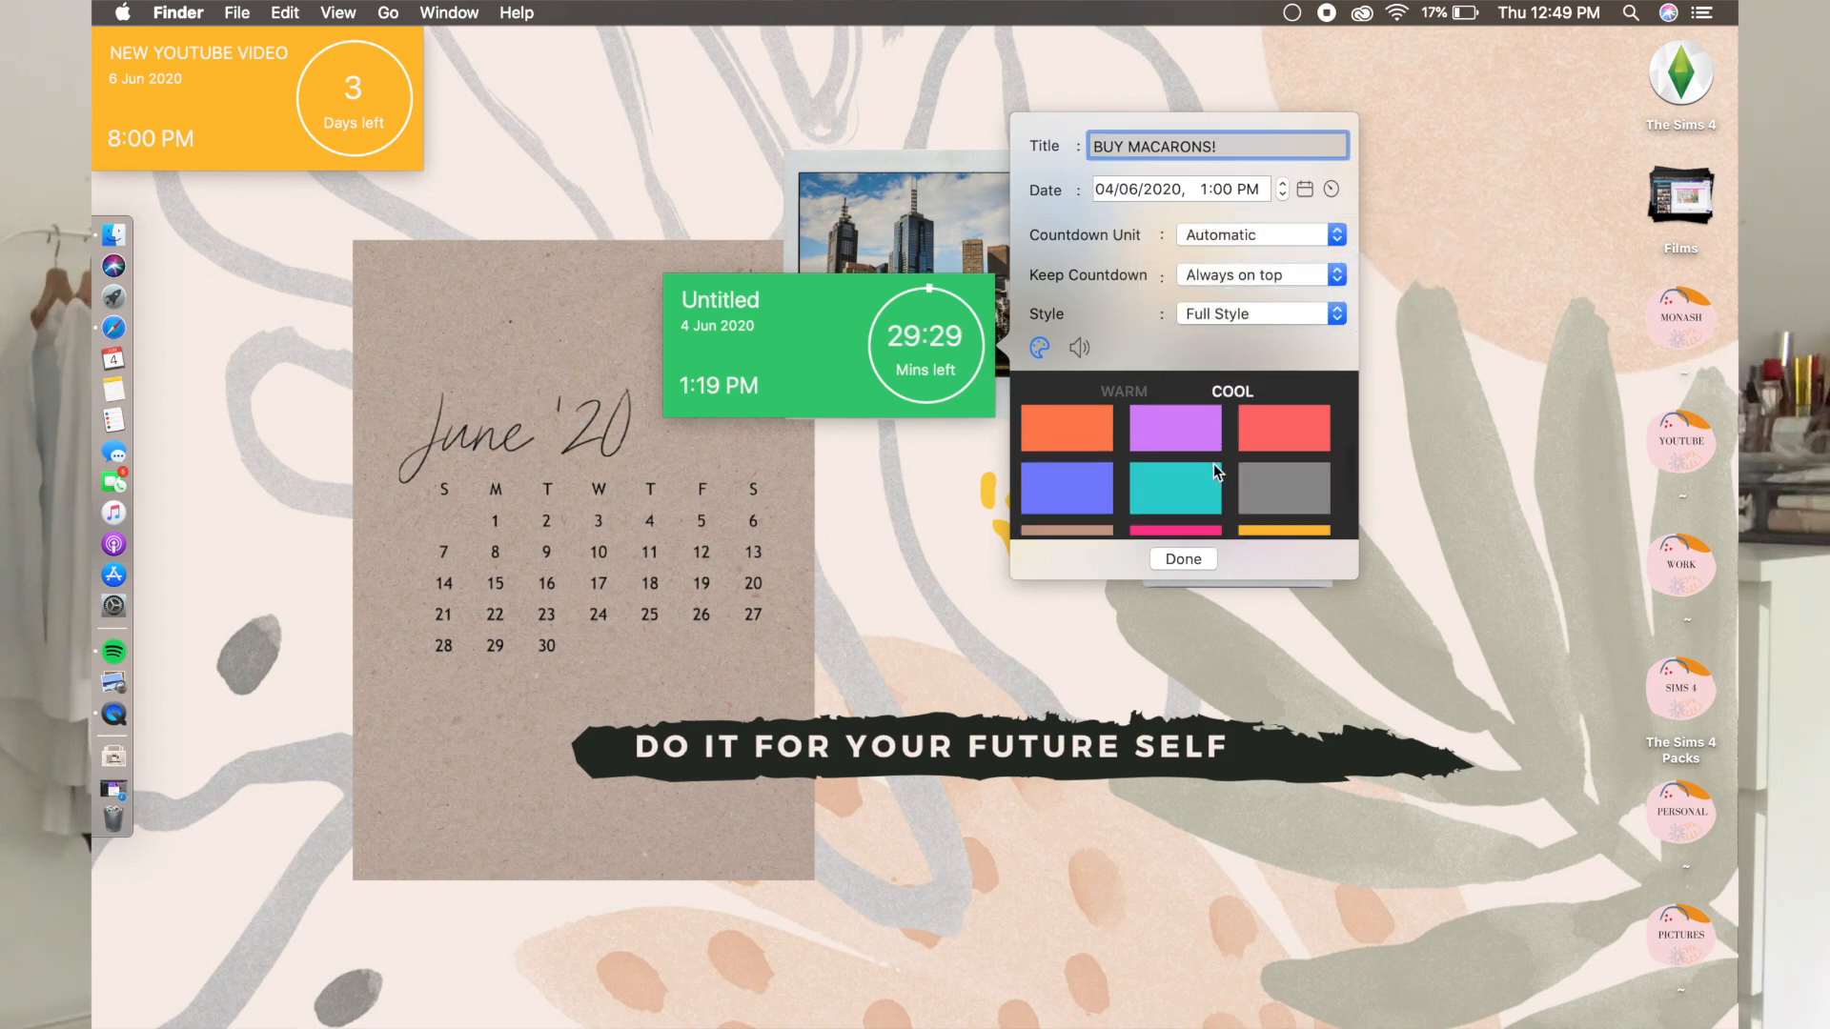
click(1260, 446)
click(1182, 559)
drag(850, 358, 568, 54)
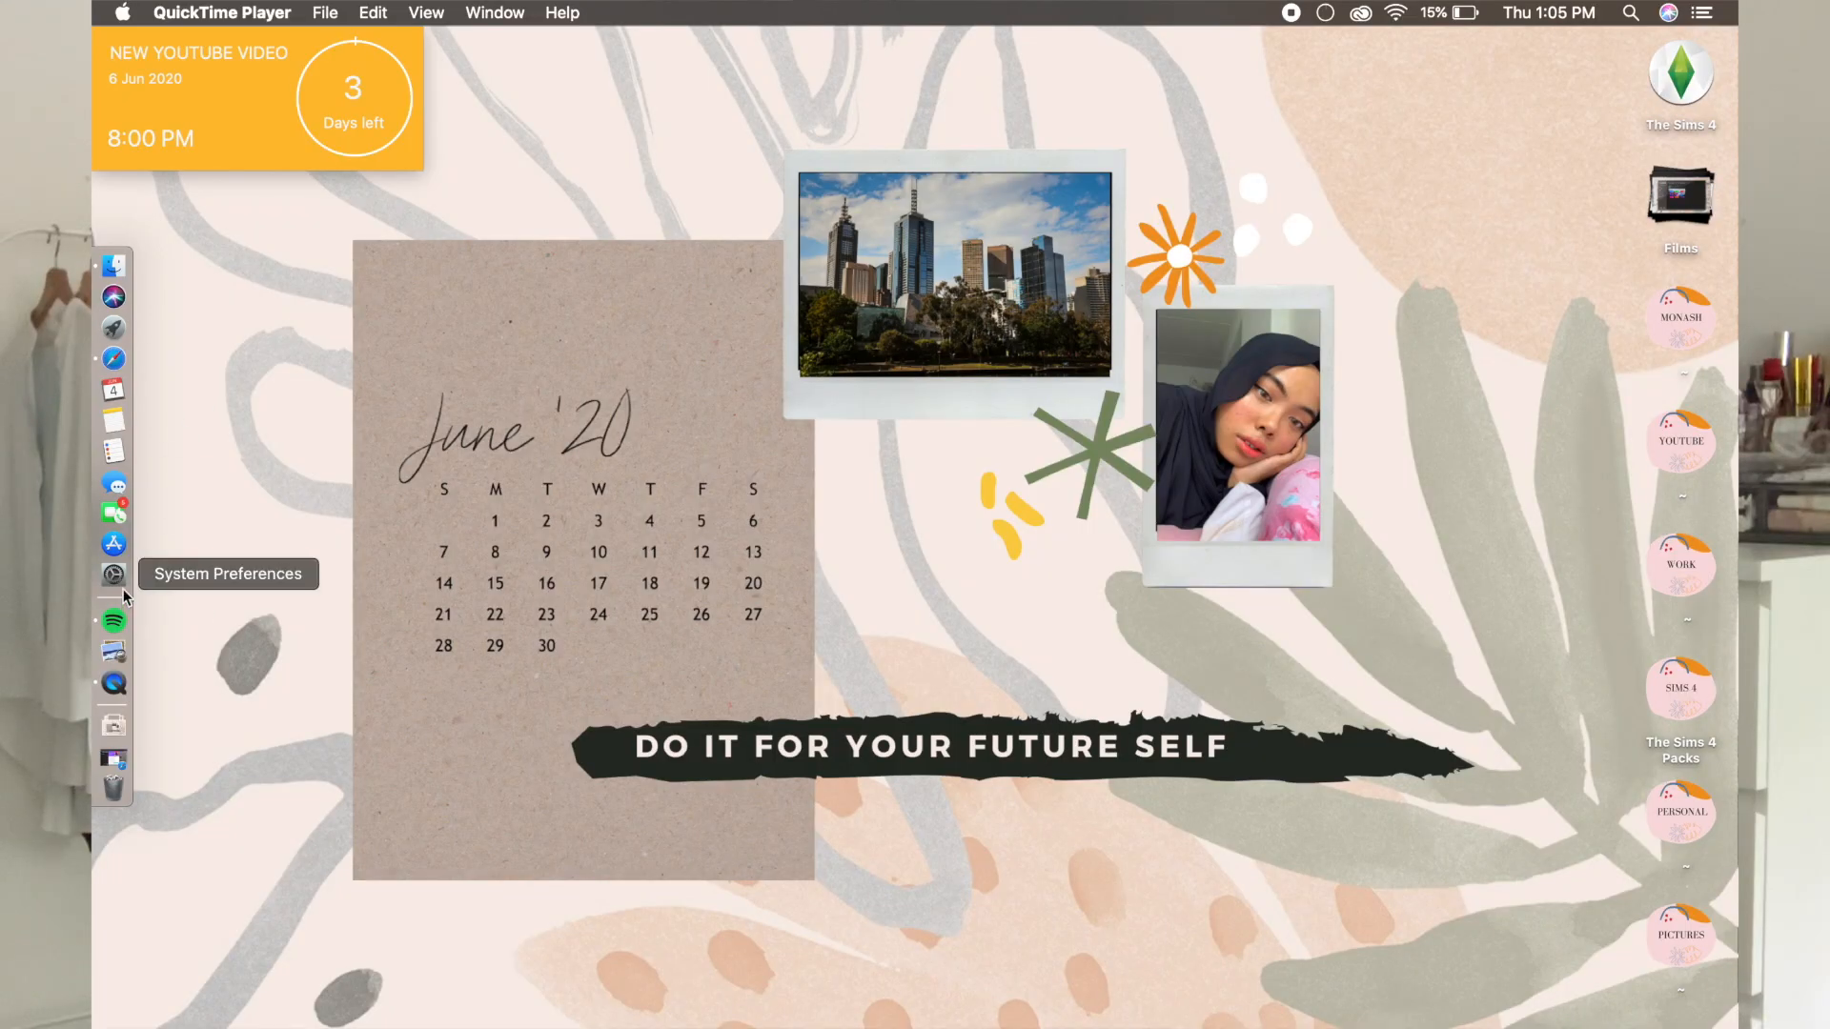
Switch to System Preferences, search for "high" and open the General settings containing the highlight colour.
click(114, 578)
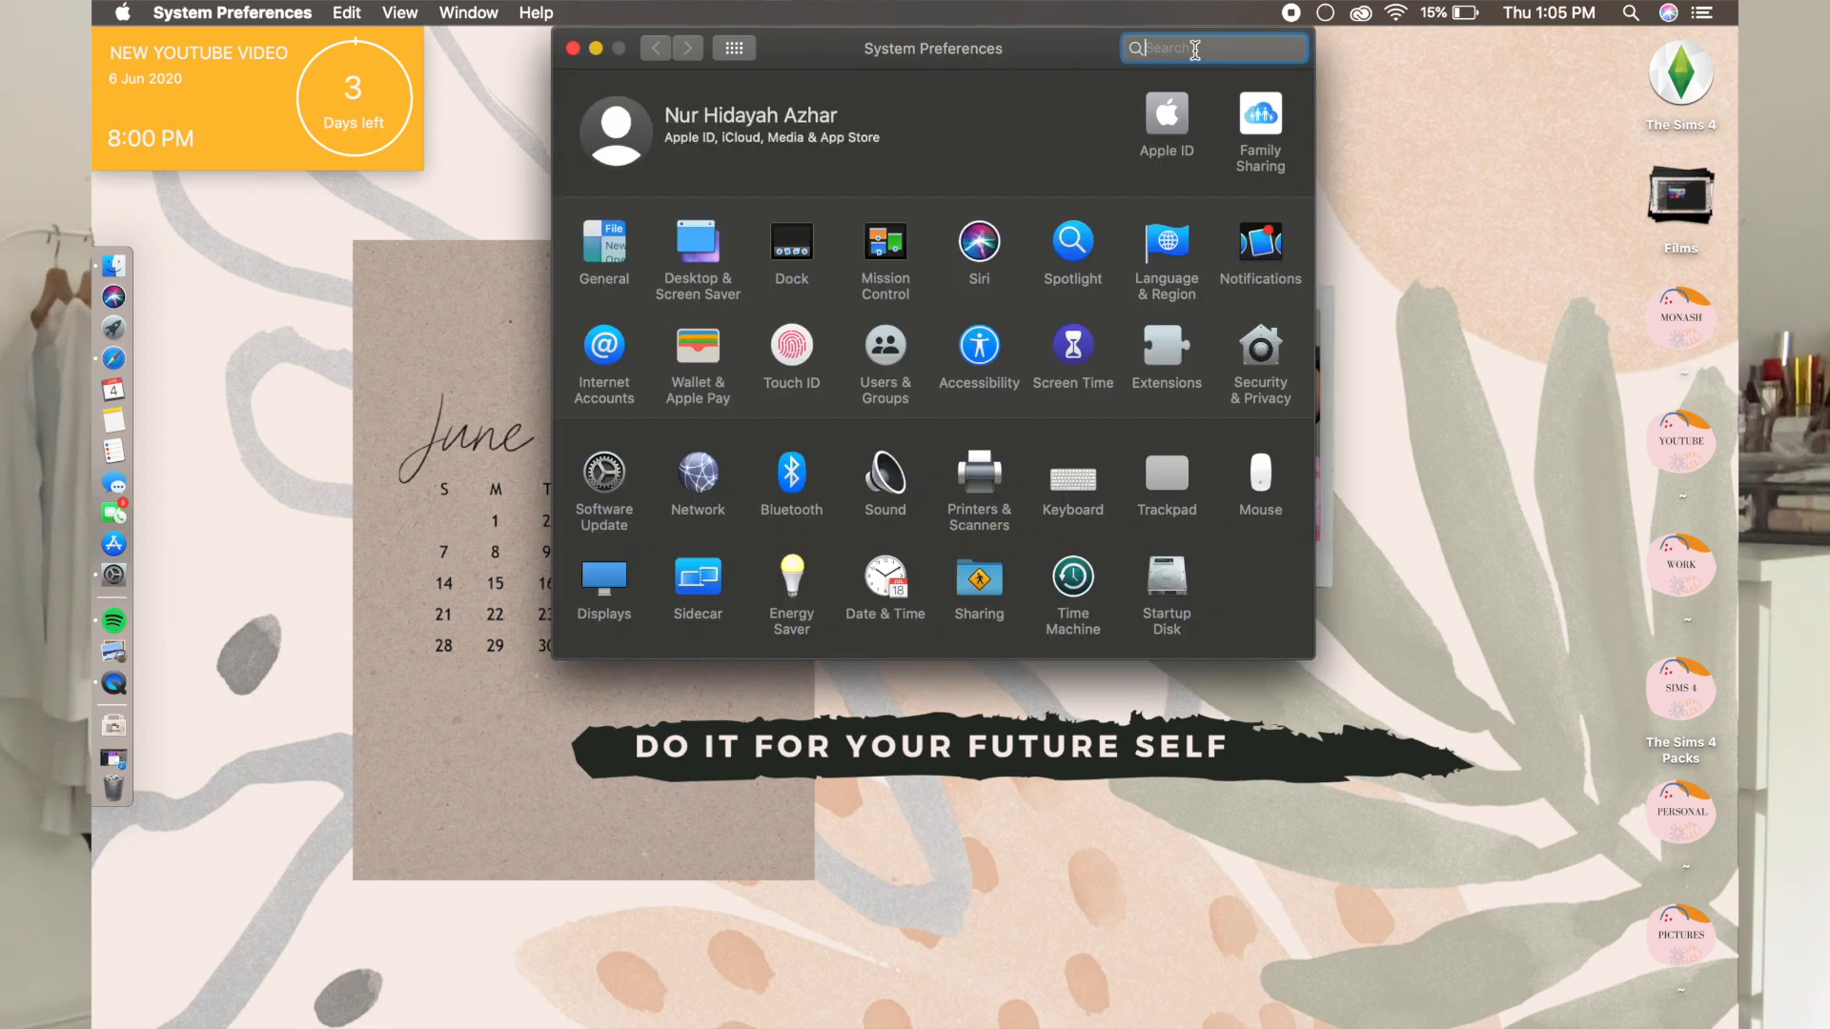
text(hig)
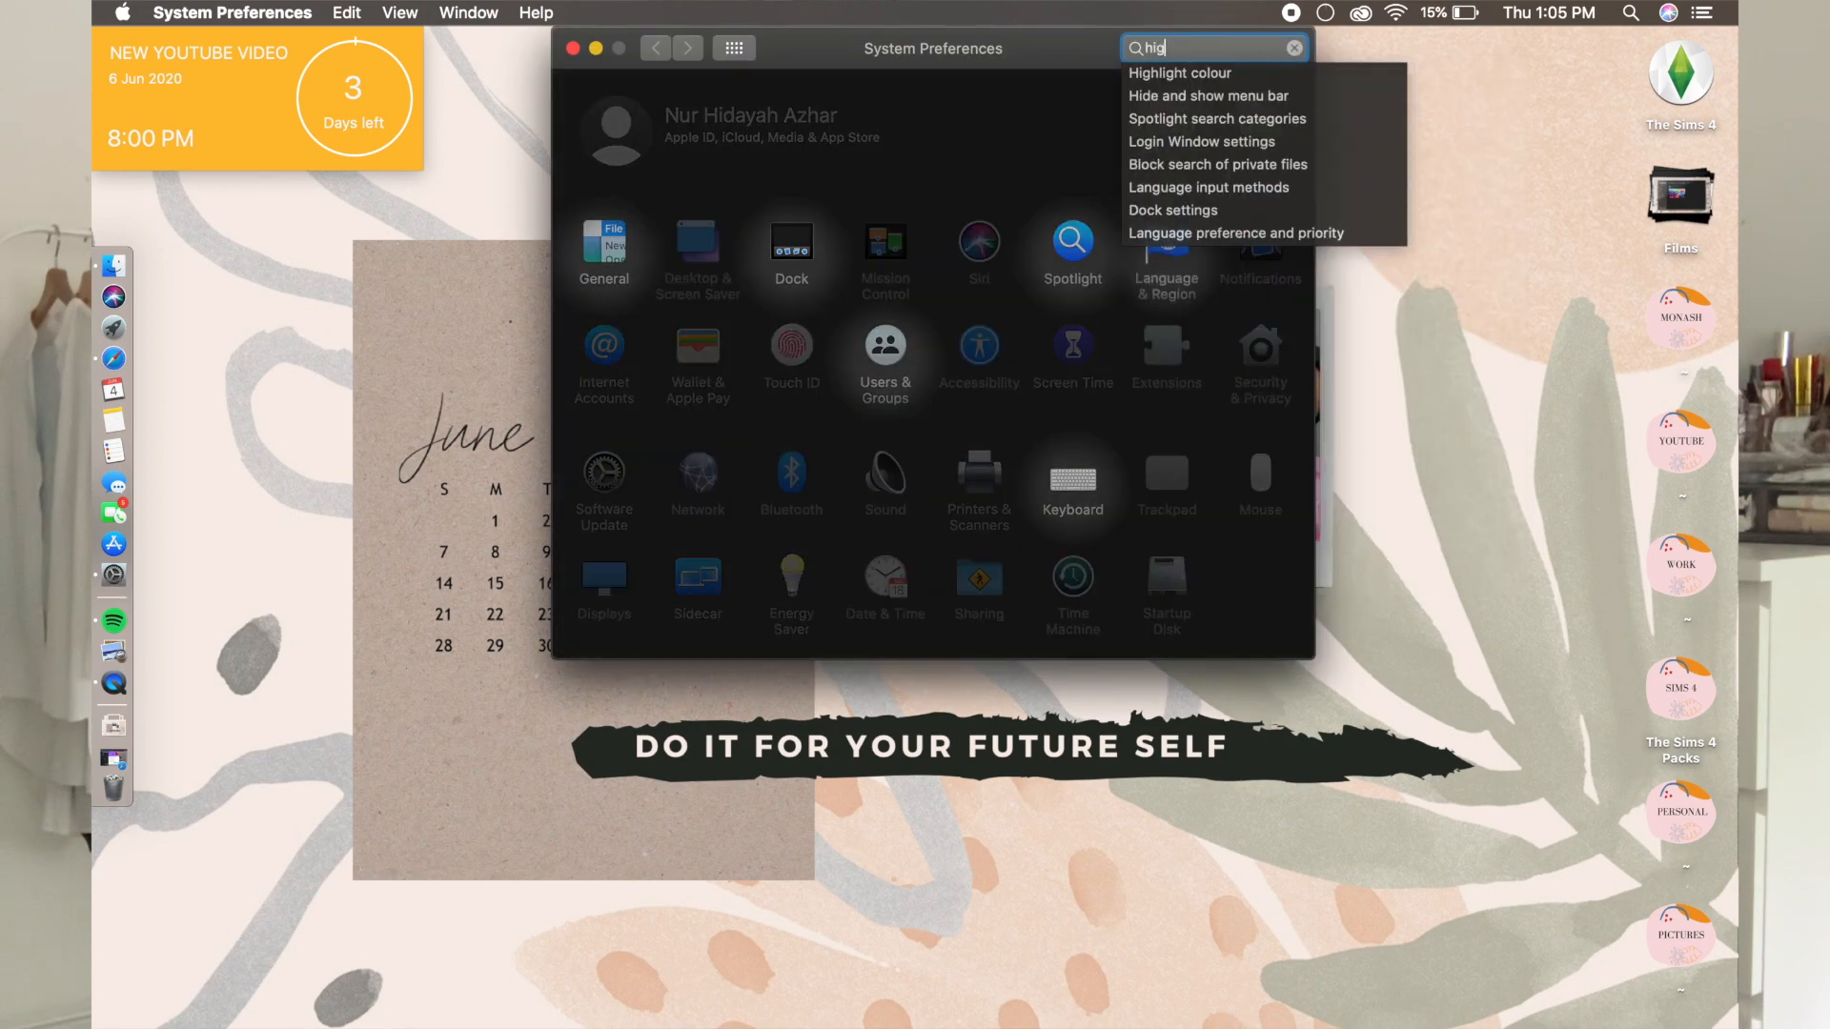
text(h)
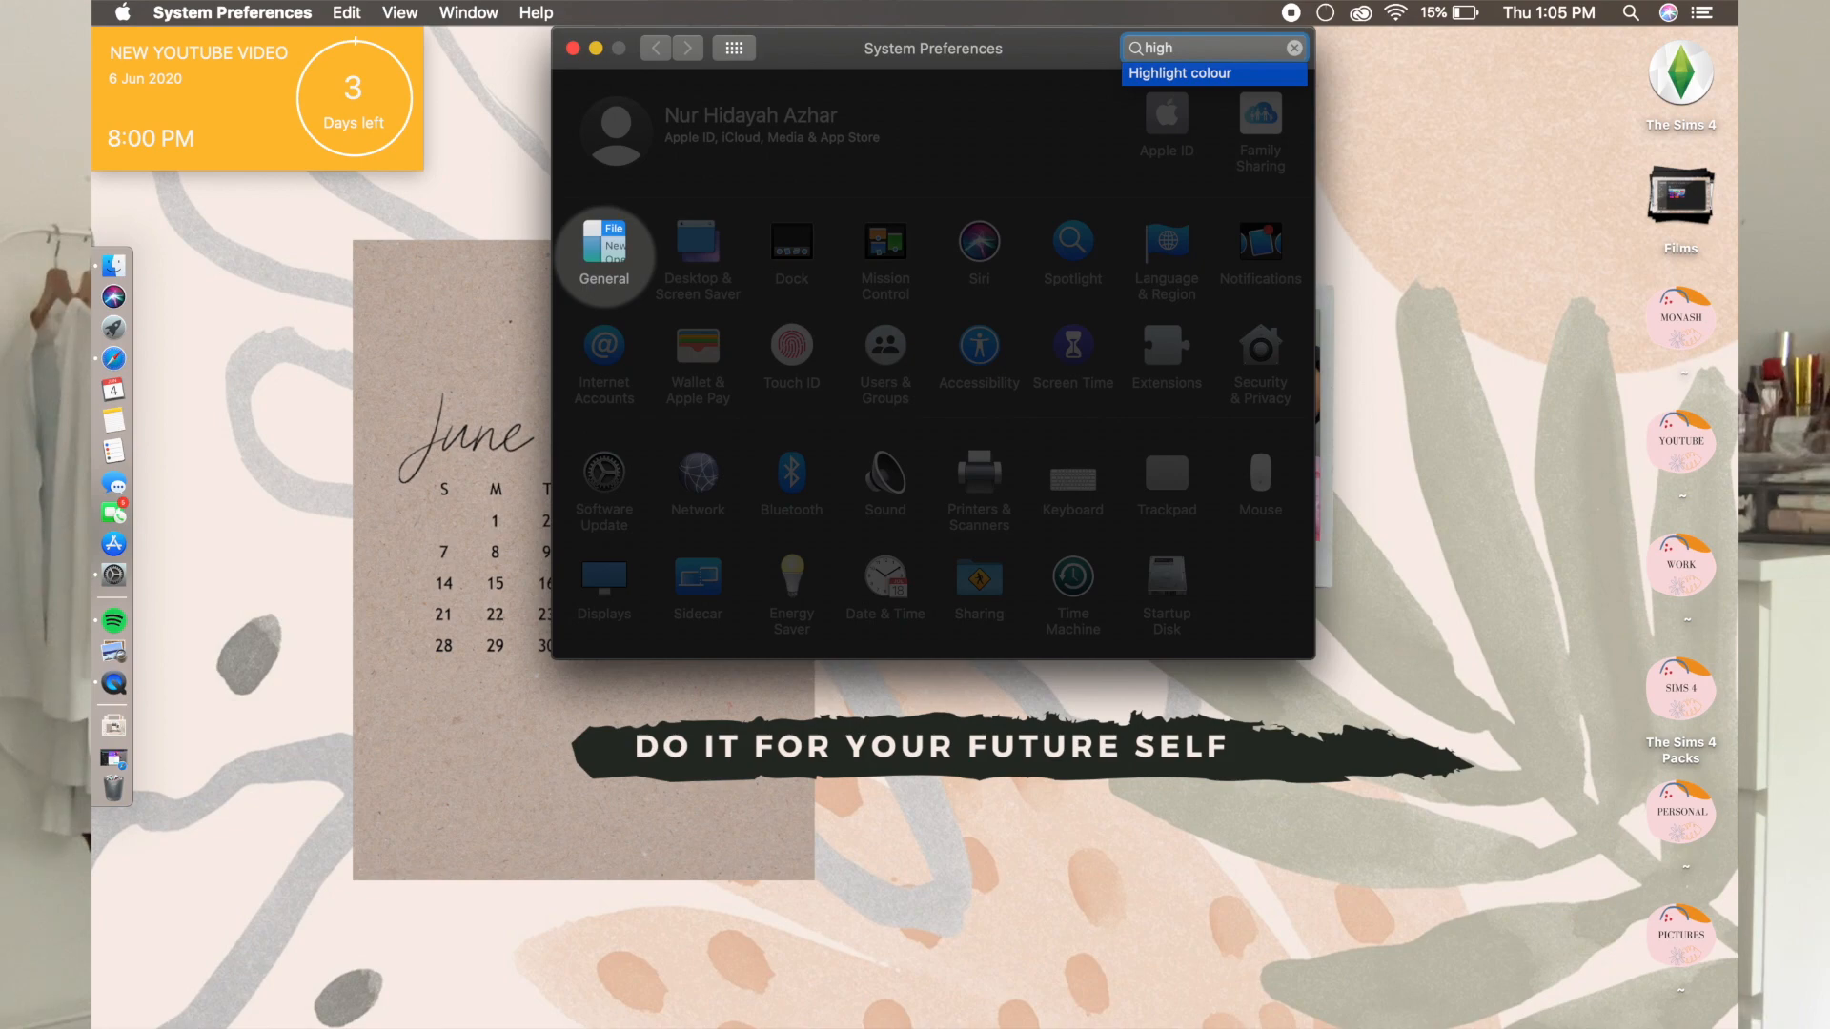
click(599, 255)
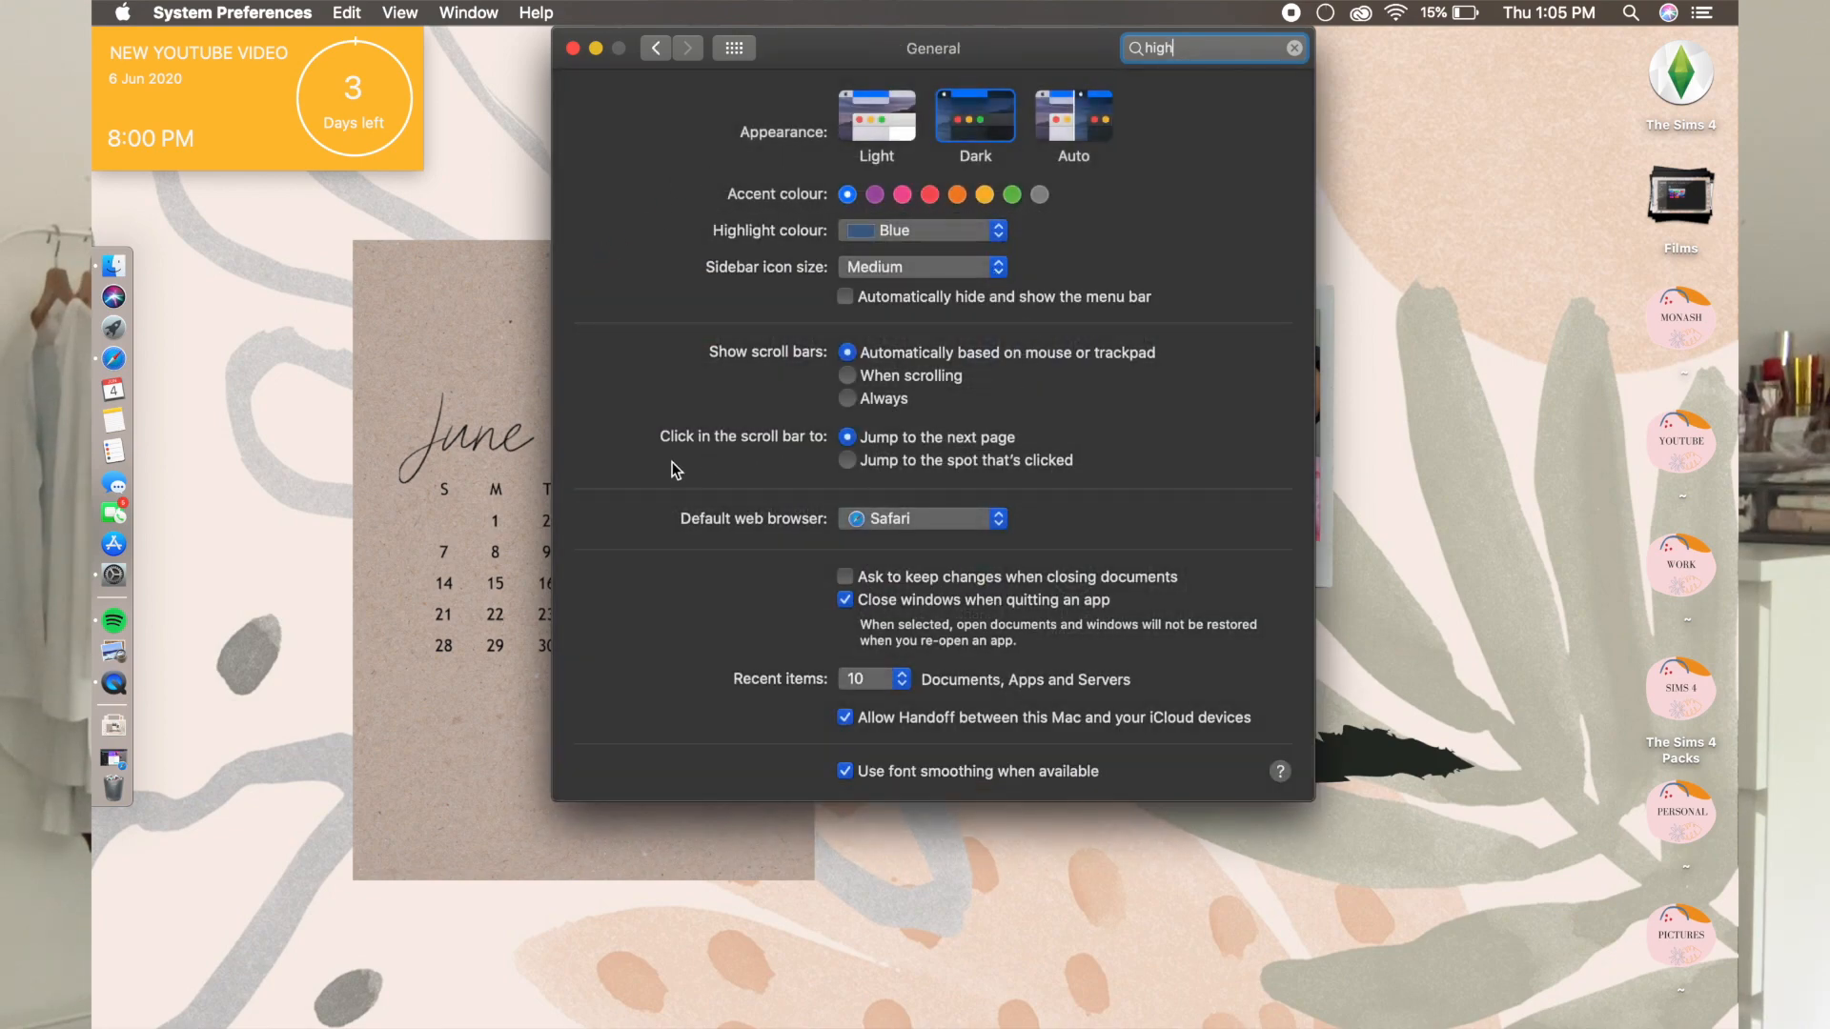
Try the purple, pink, yellow and graphite accent colours and return the accent colour to blue.
click(874, 195)
click(989, 237)
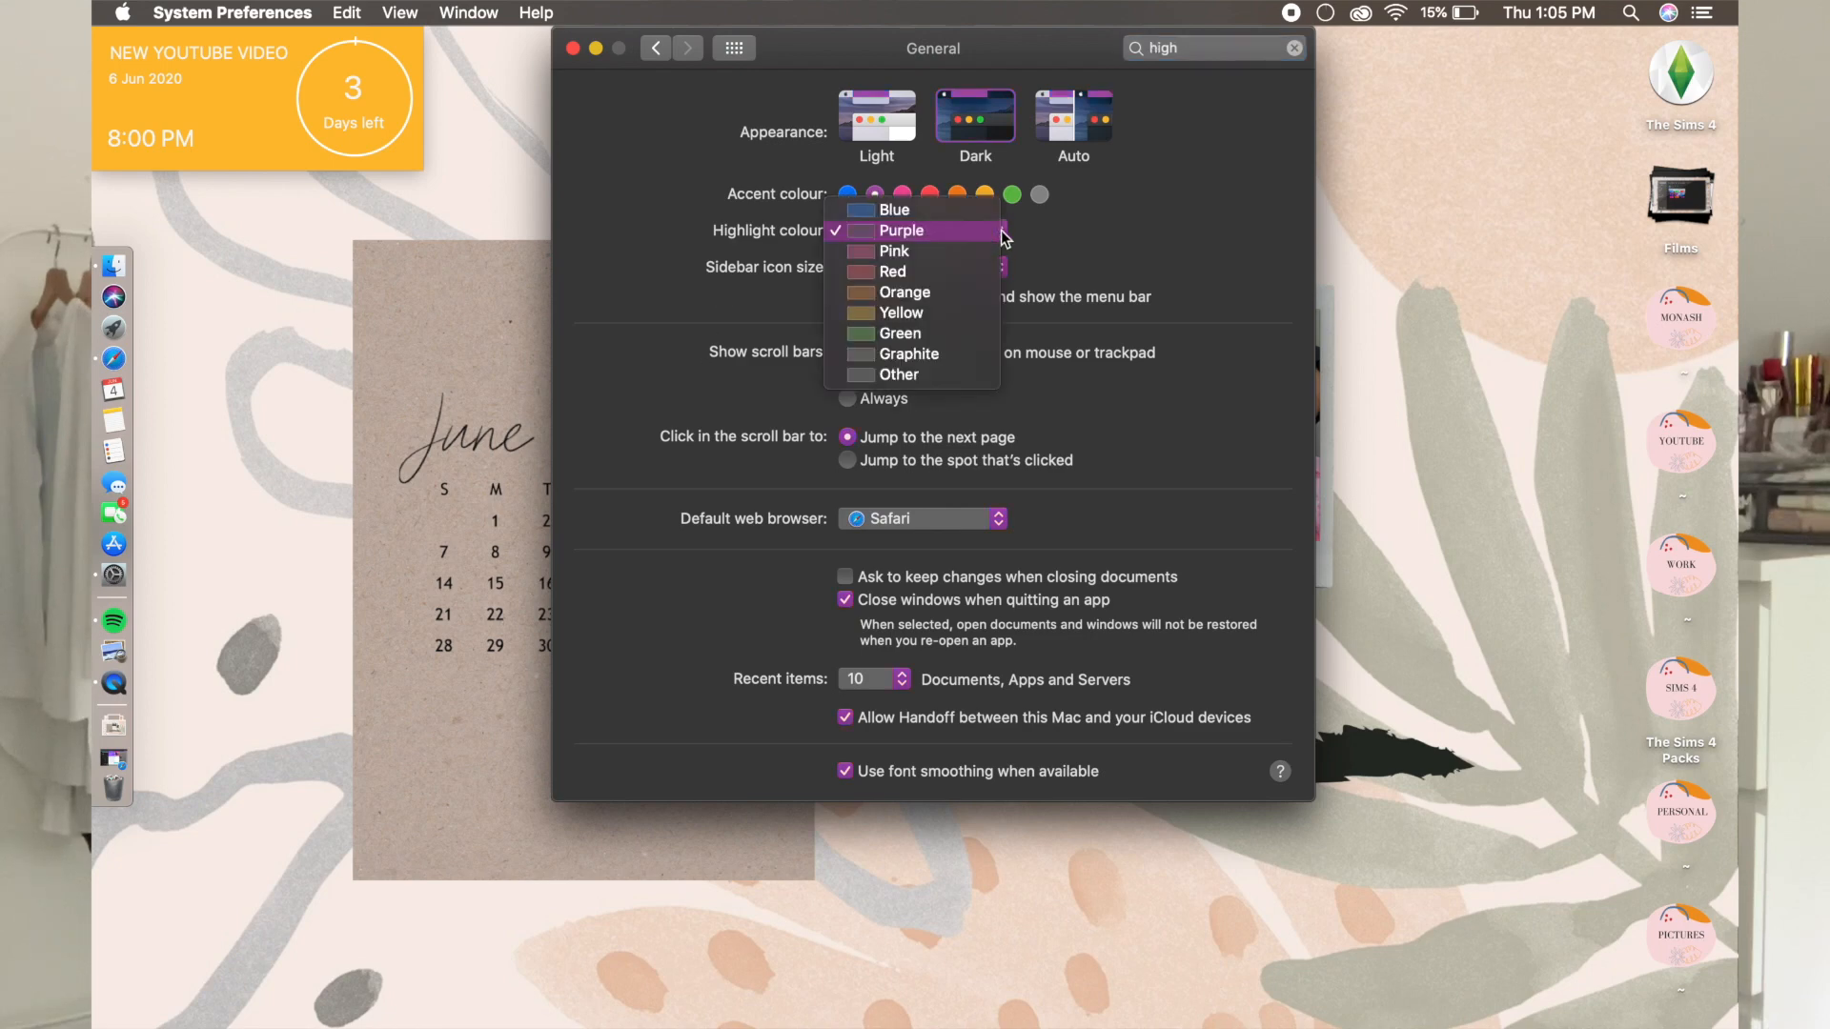
click(958, 231)
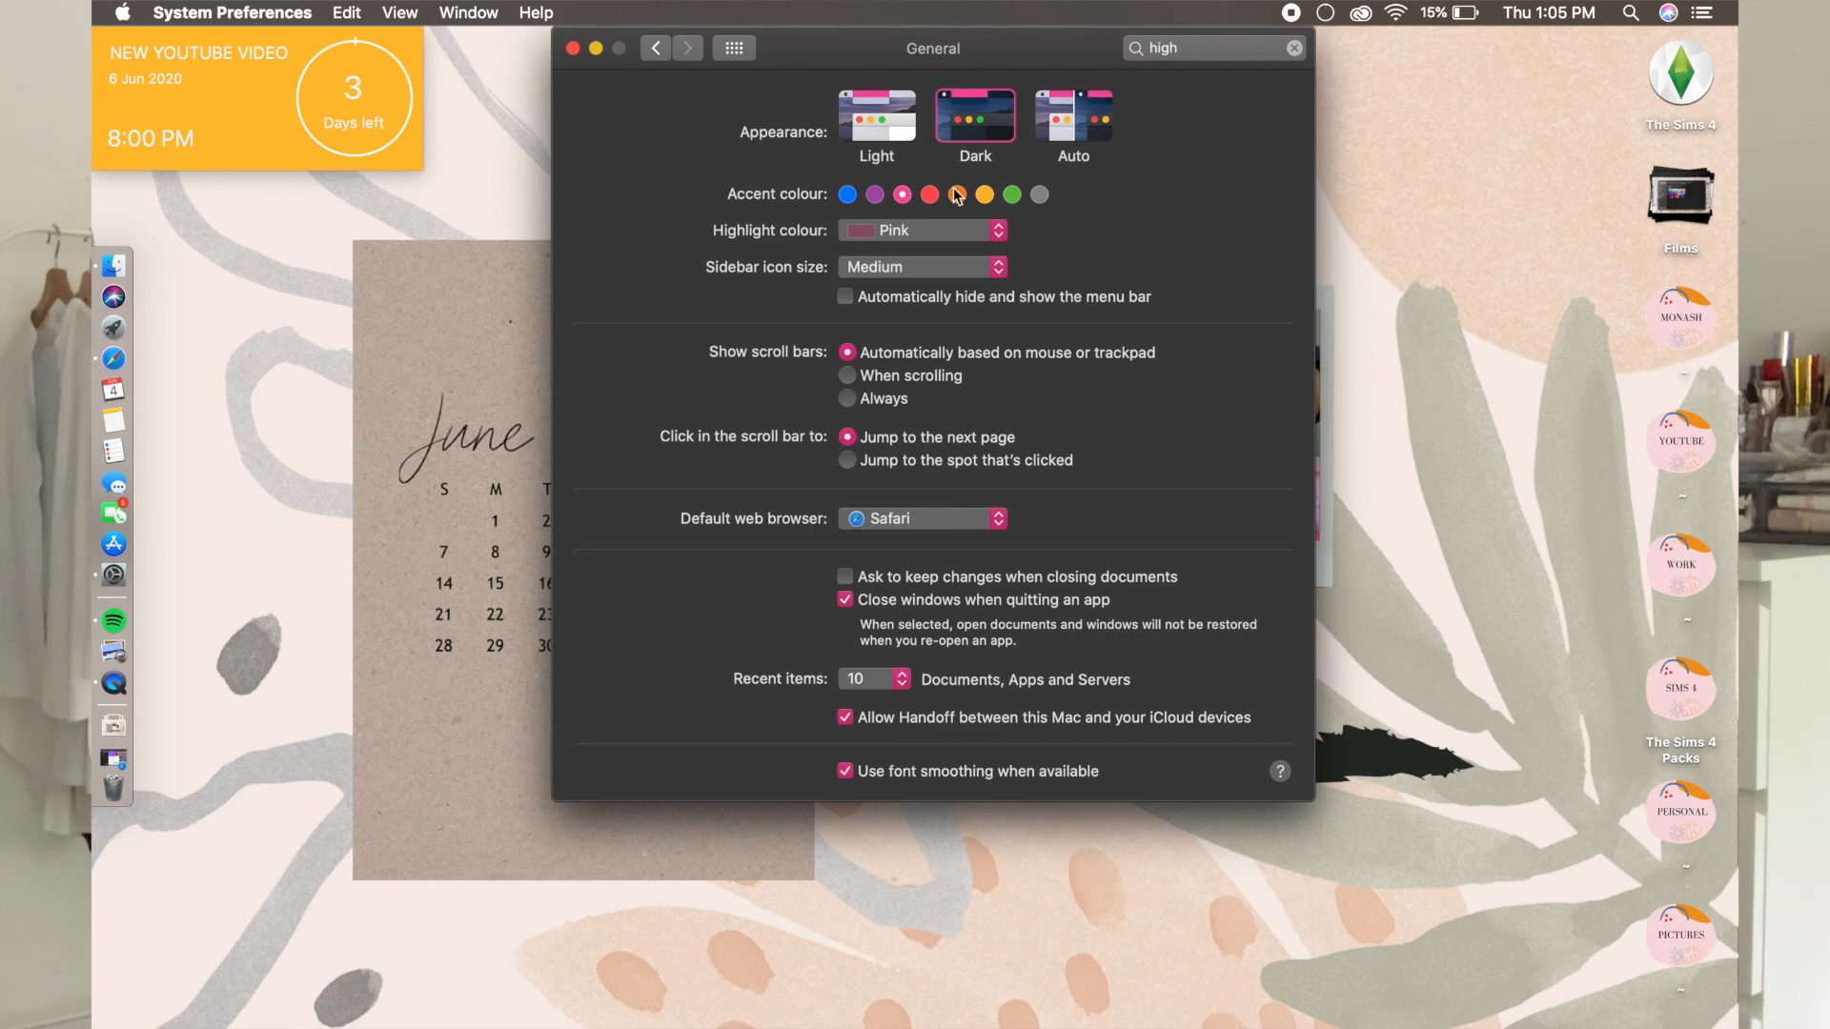
click(986, 195)
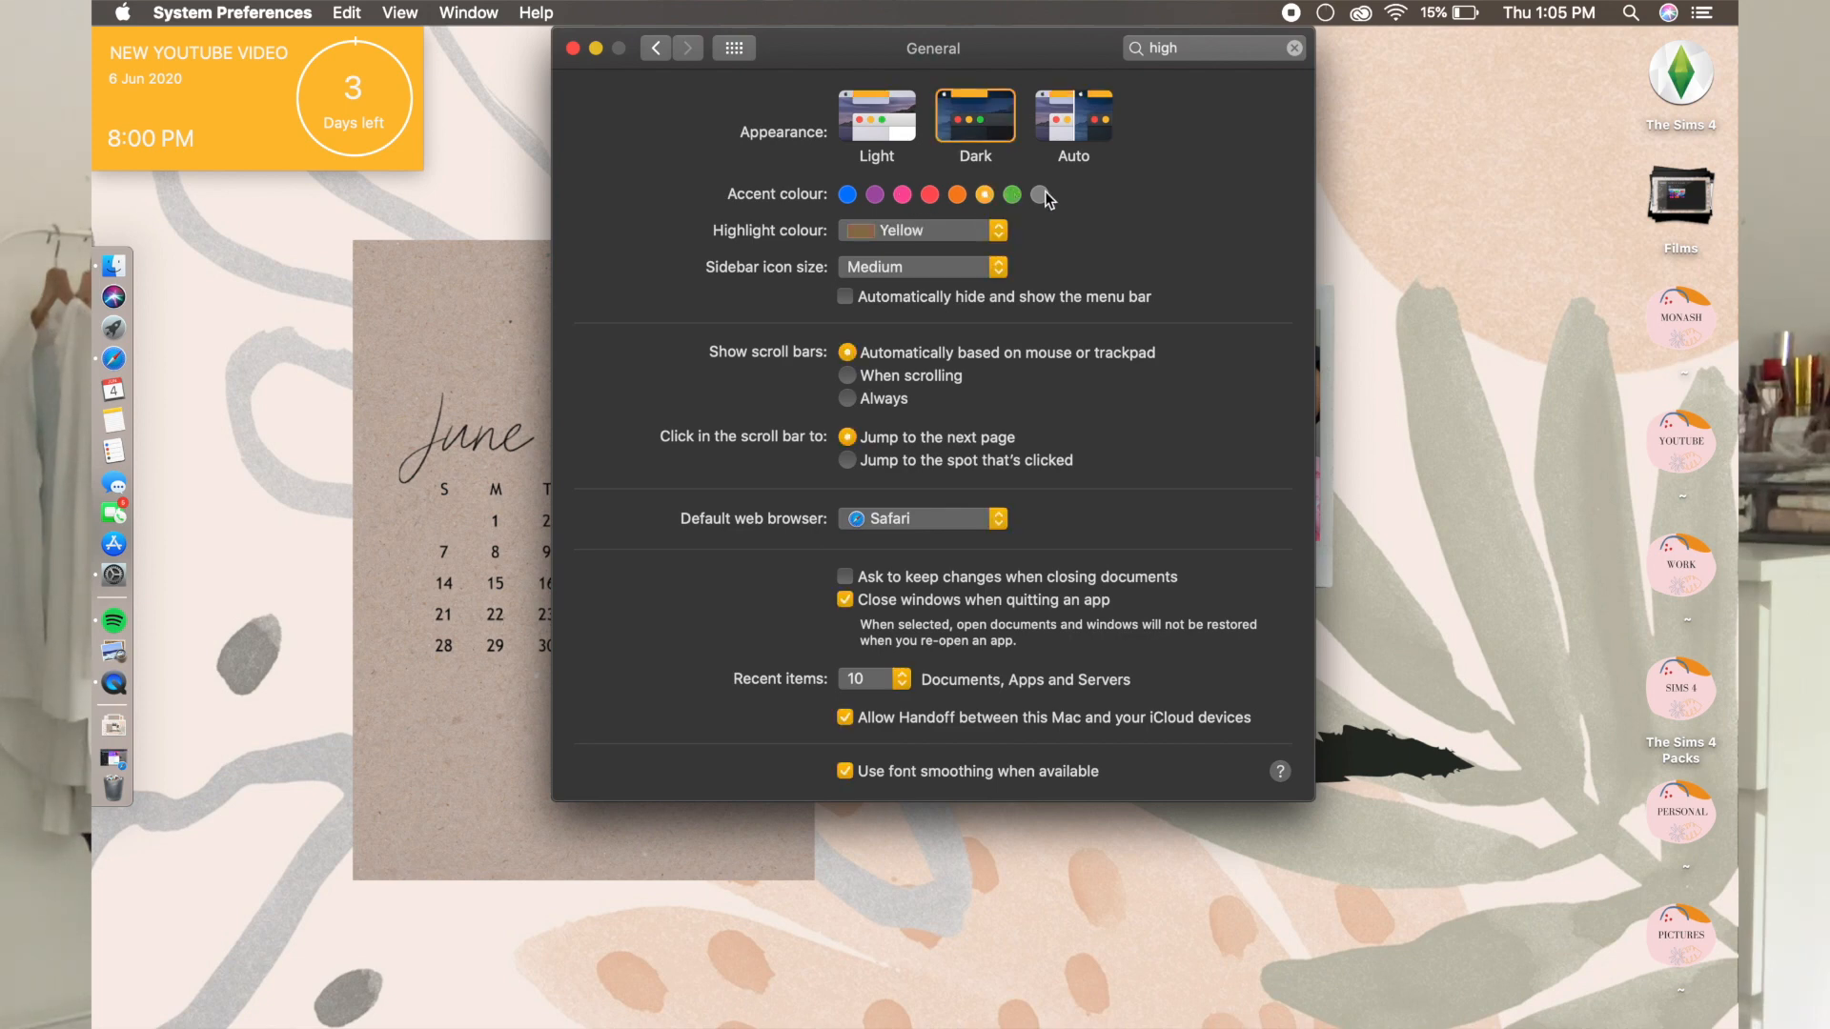
click(1040, 195)
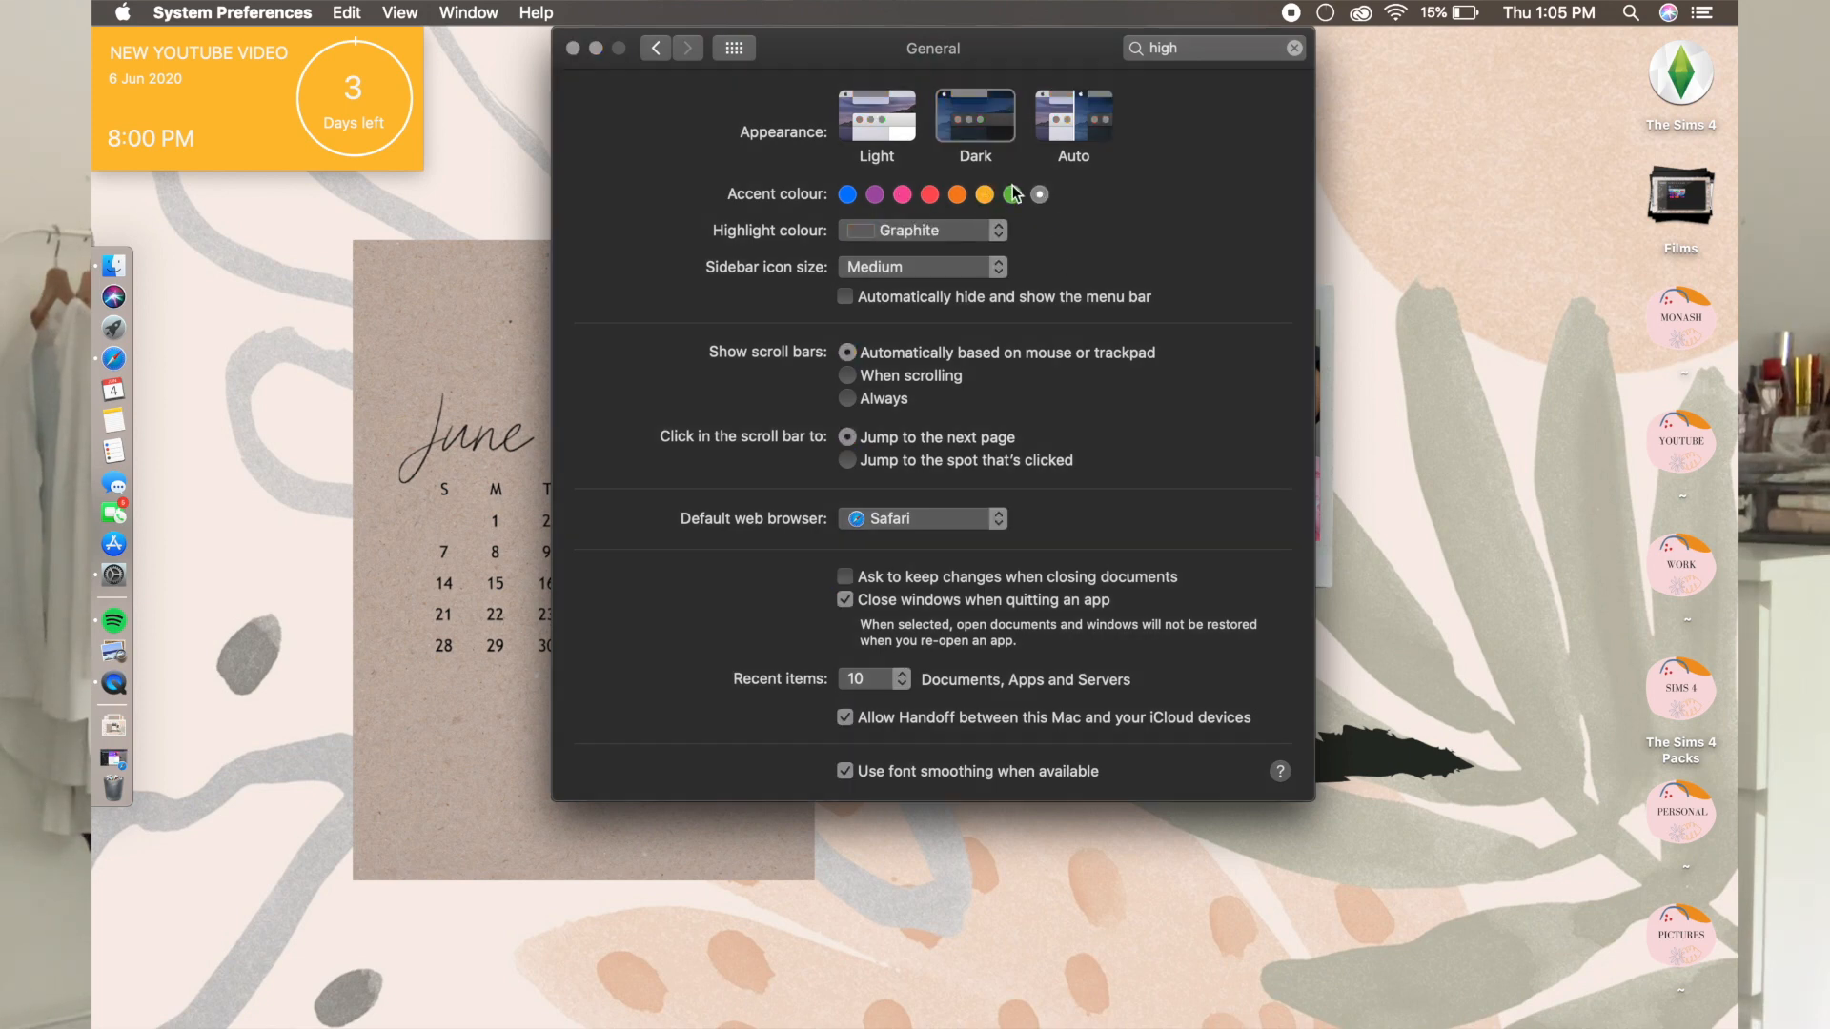
click(855, 200)
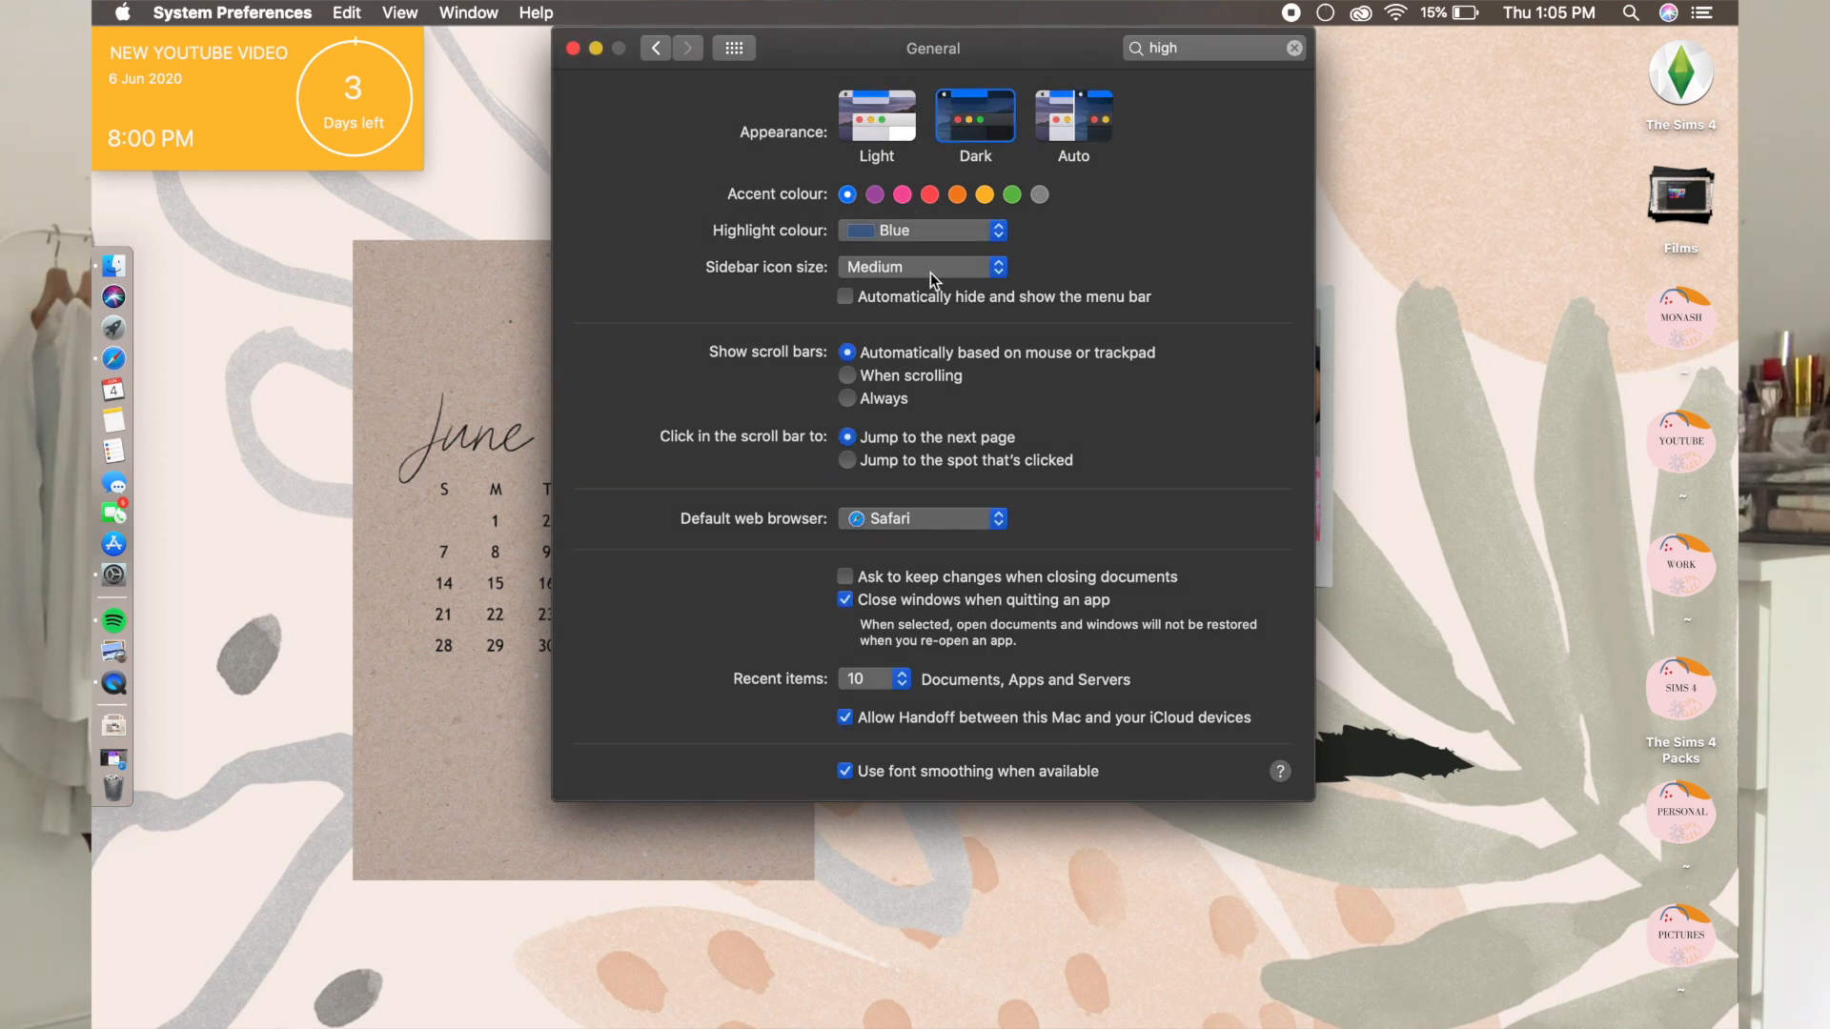
Change the highlight colour to Pink, also trying Red as an alternative.
click(896, 239)
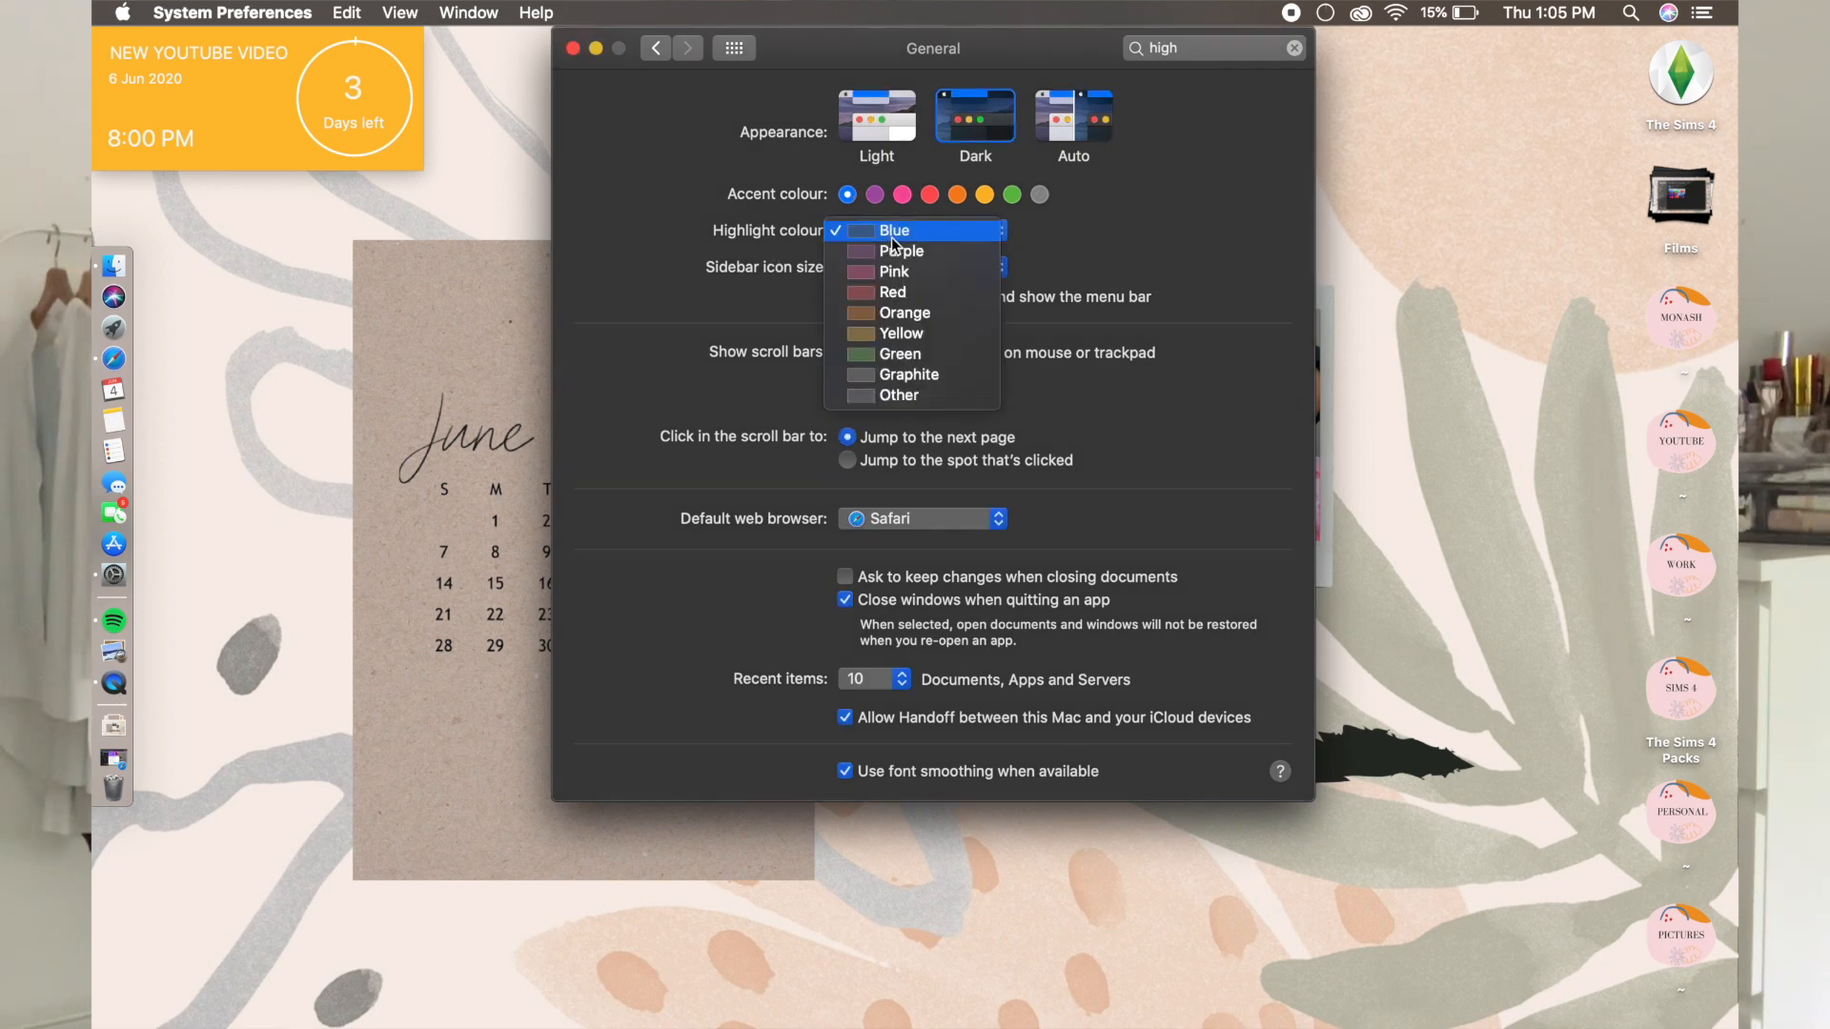
click(913, 275)
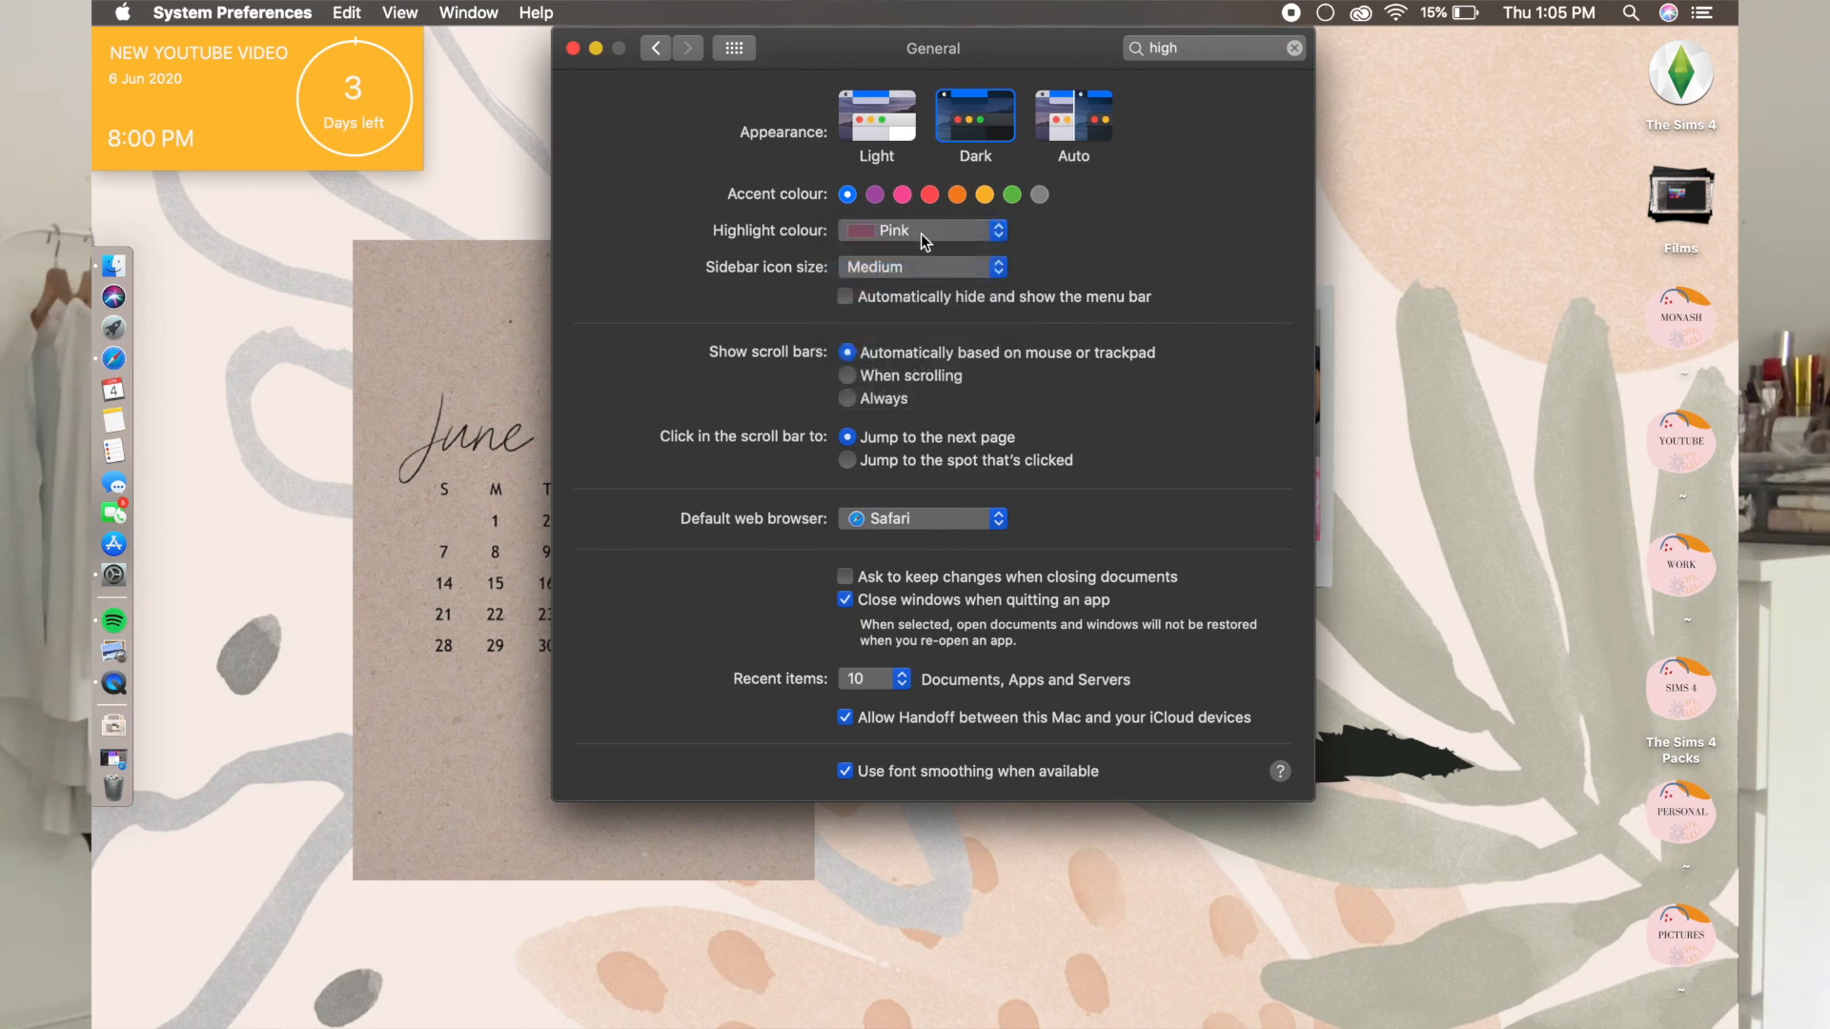
click(923, 240)
click(923, 246)
click(924, 234)
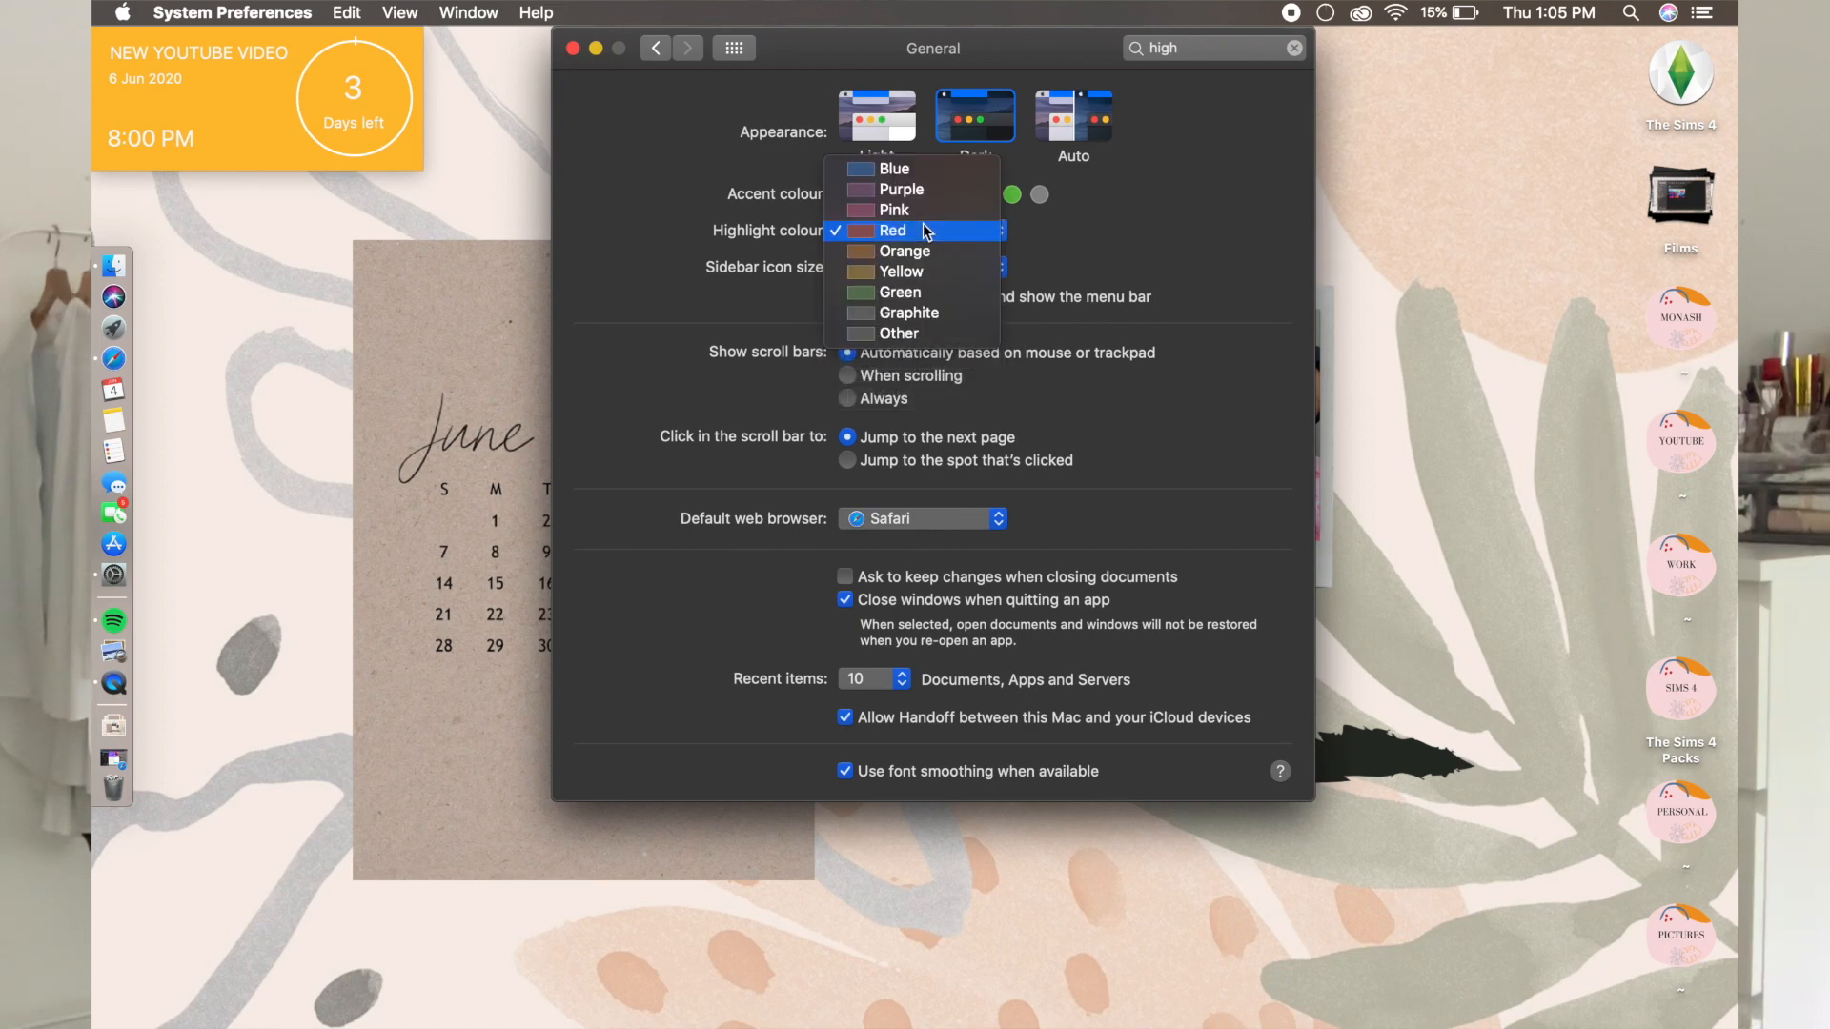
click(934, 272)
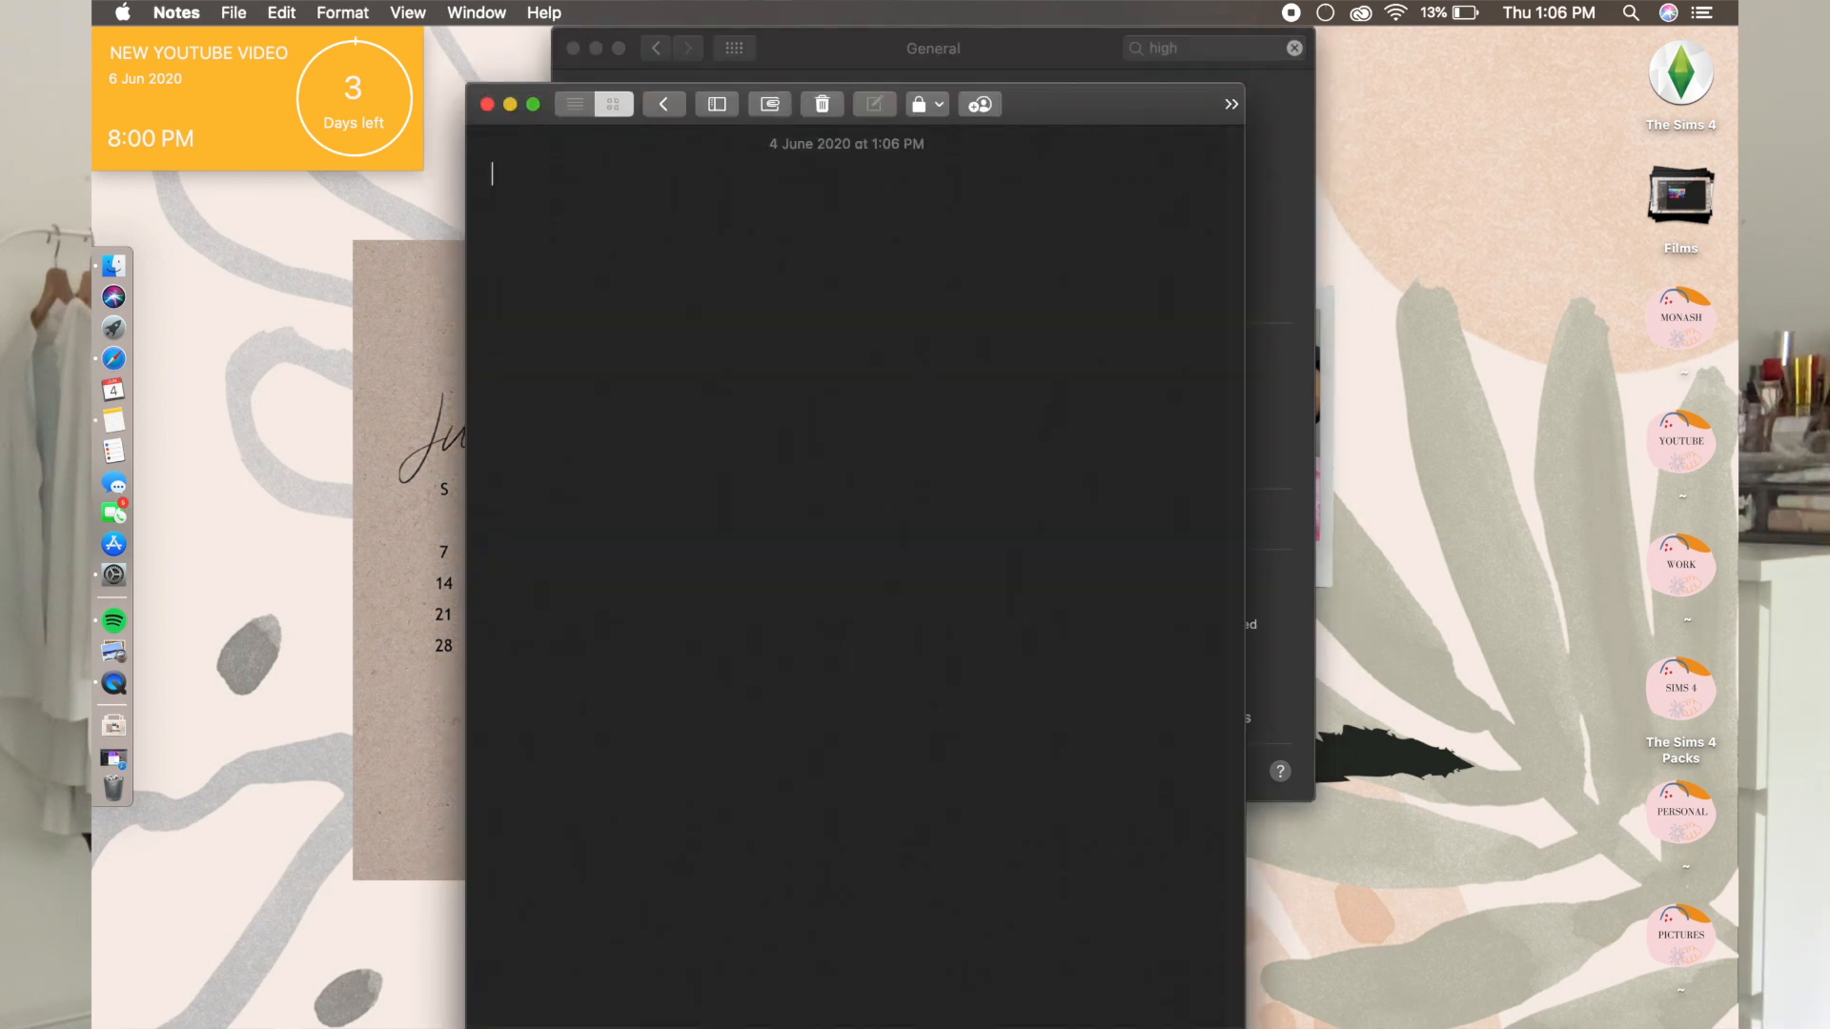
In a new Notes note, write "Hi everyone" and "This is a new youtube video.", and select the second line to preview the highlight colour.
text(Hi everyone)
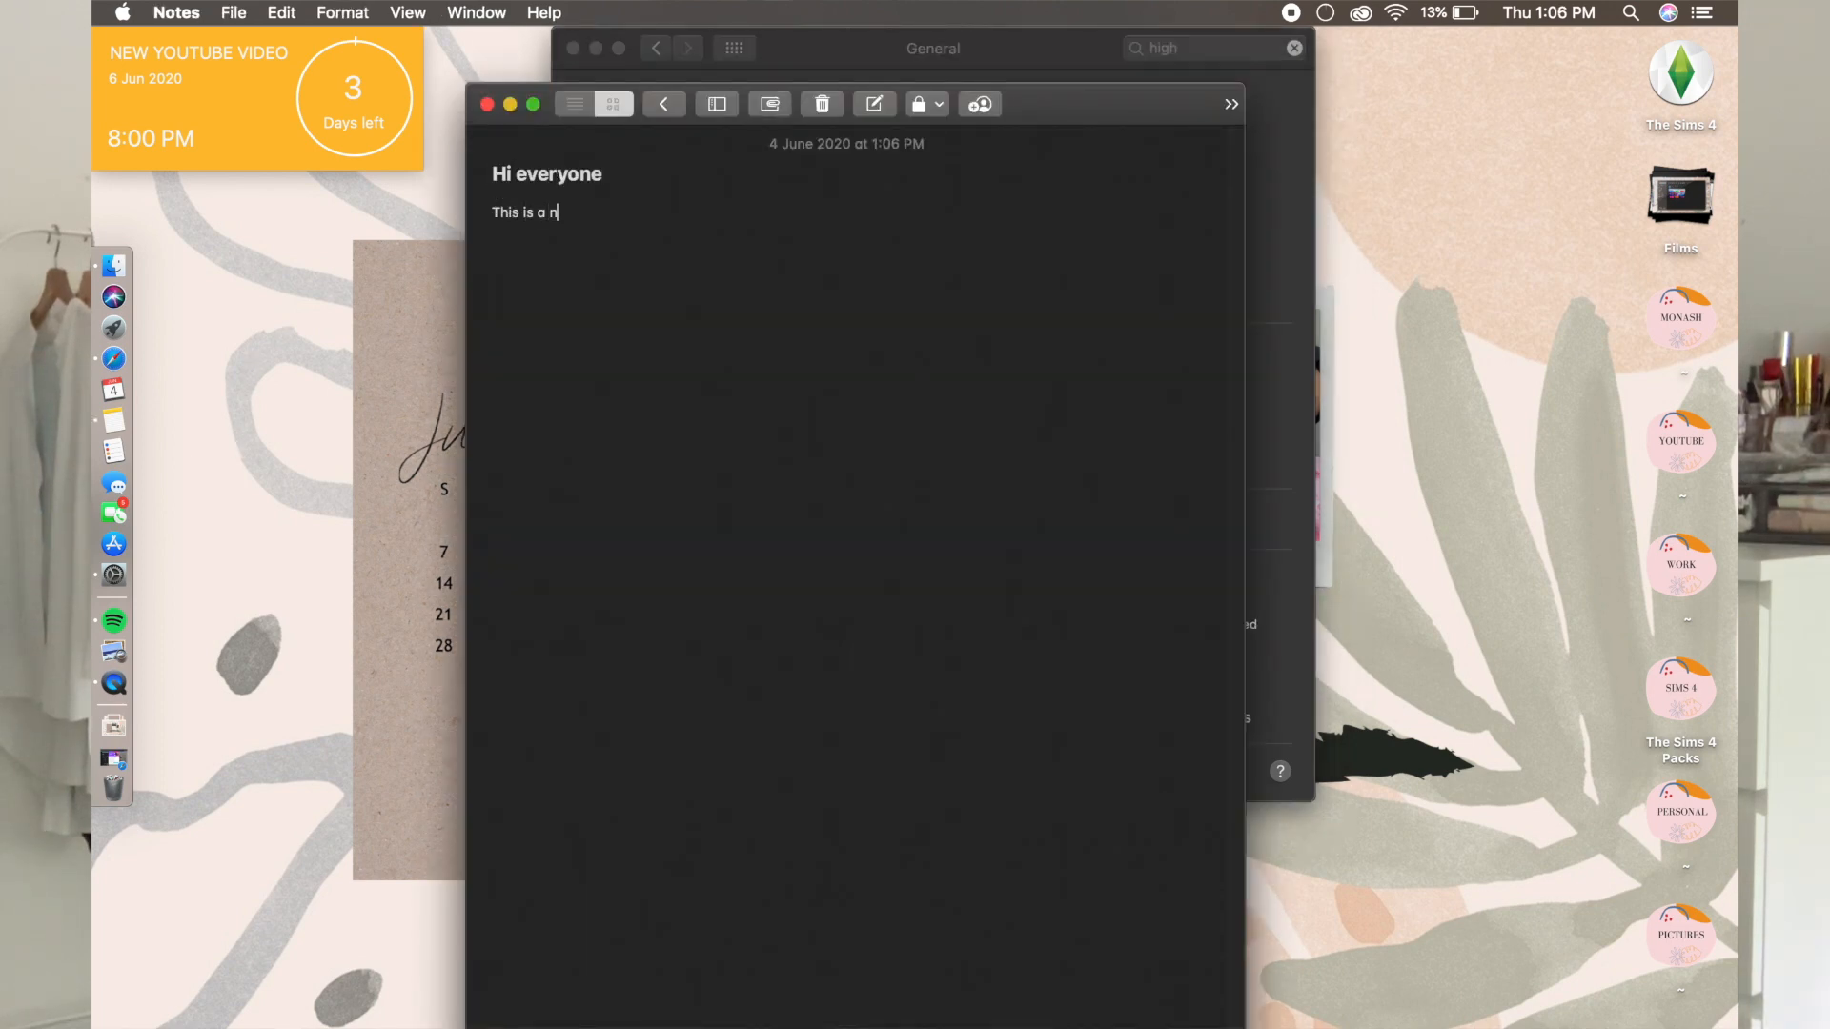
drag(690, 210, 491, 215)
drag(866, 66, 1134, 81)
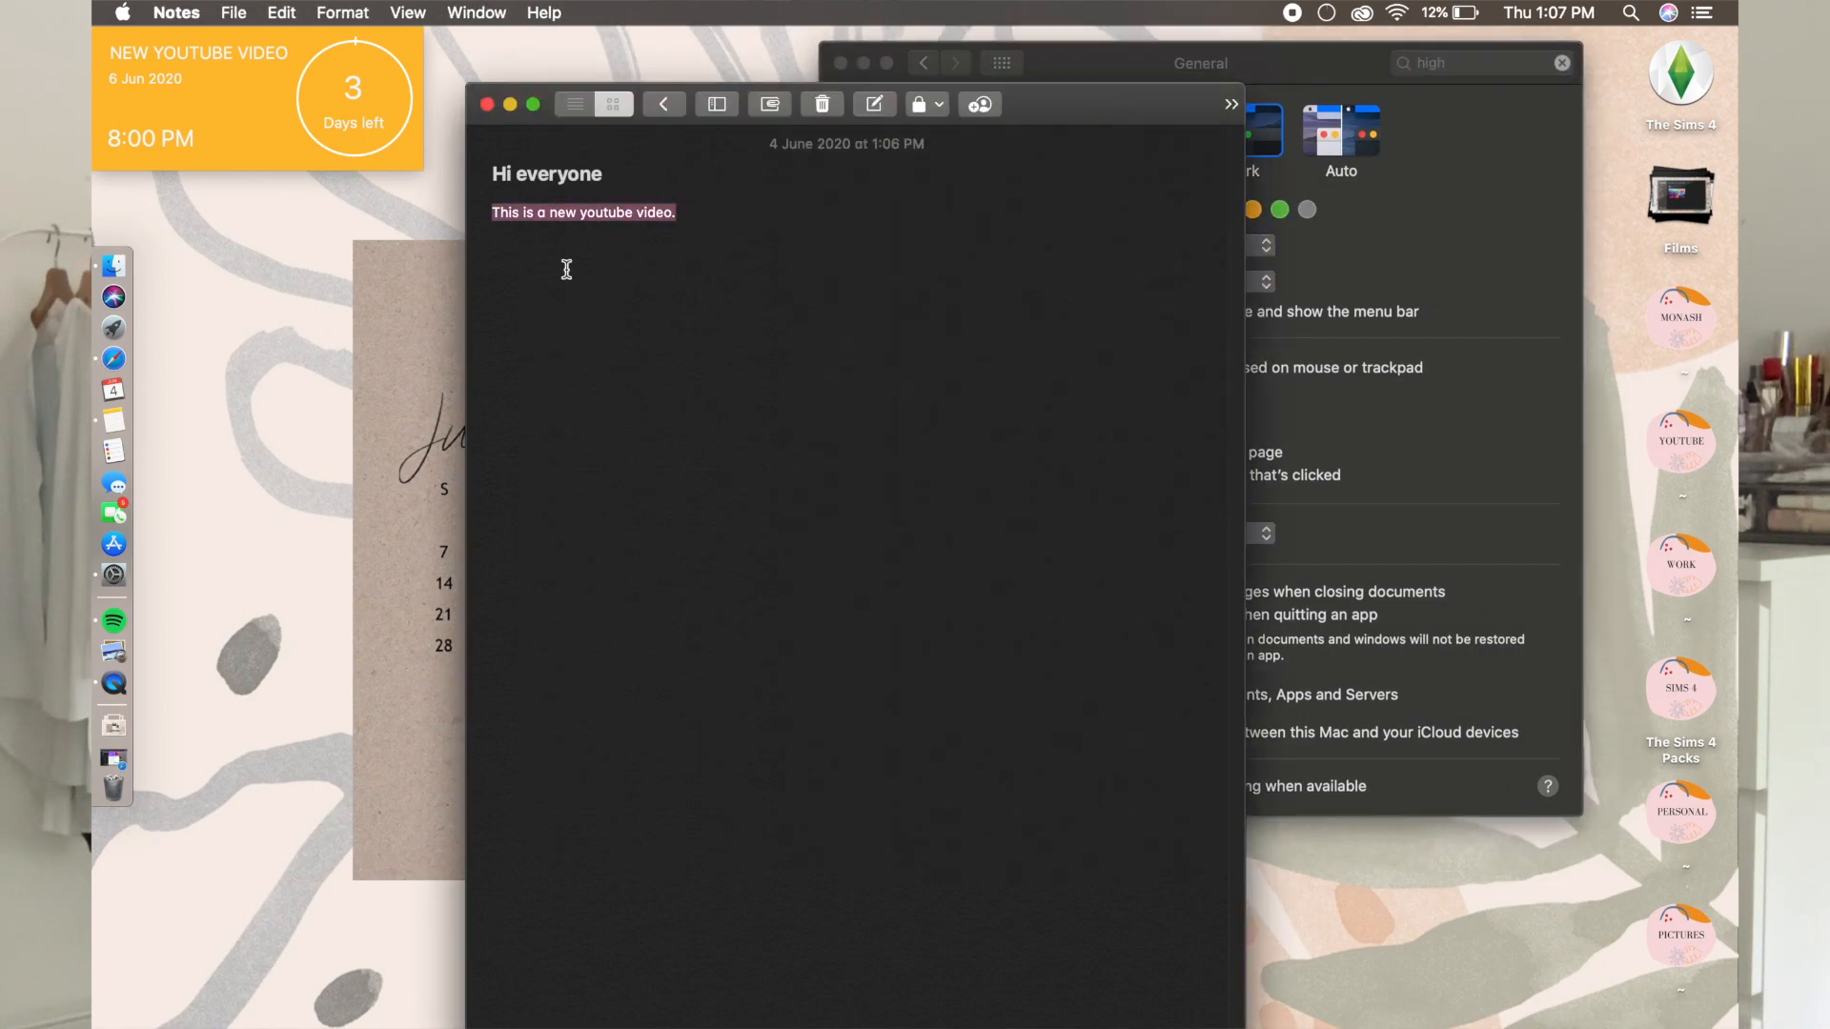
click(925, 247)
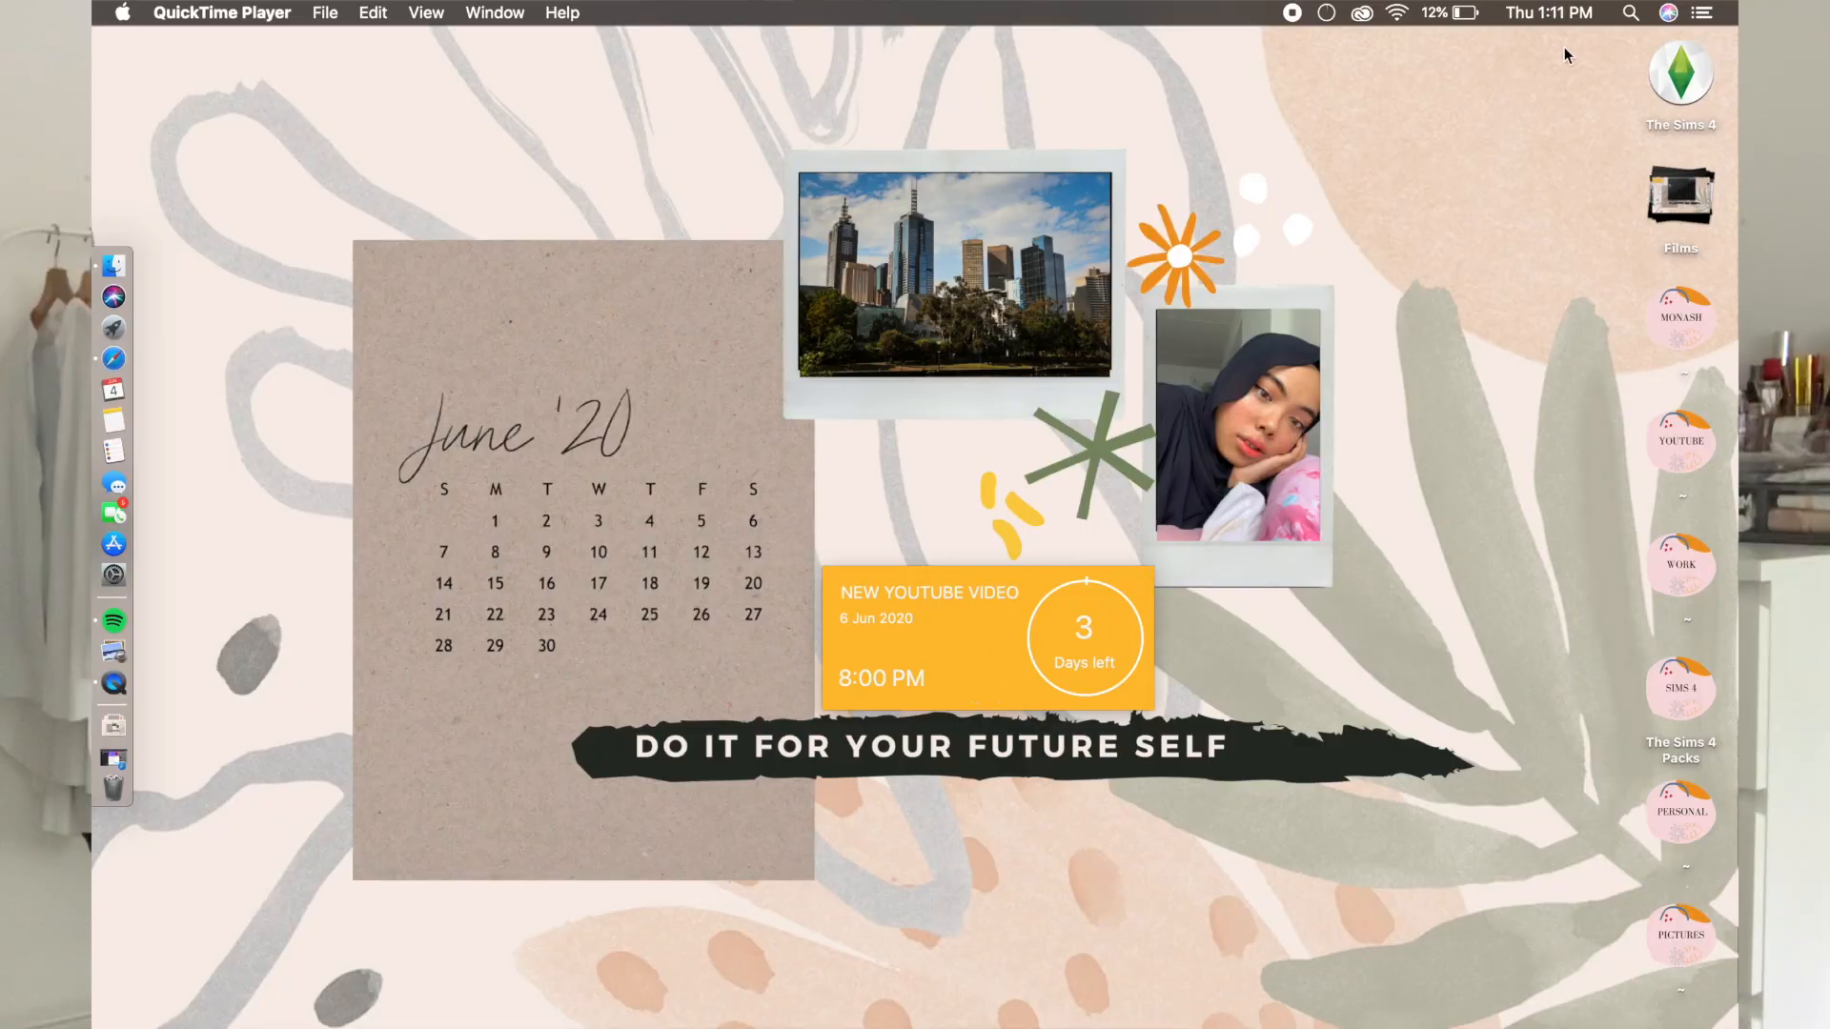
Search the Mac for "stickies" and launch the Stickies app.
click(1629, 11)
text(s)
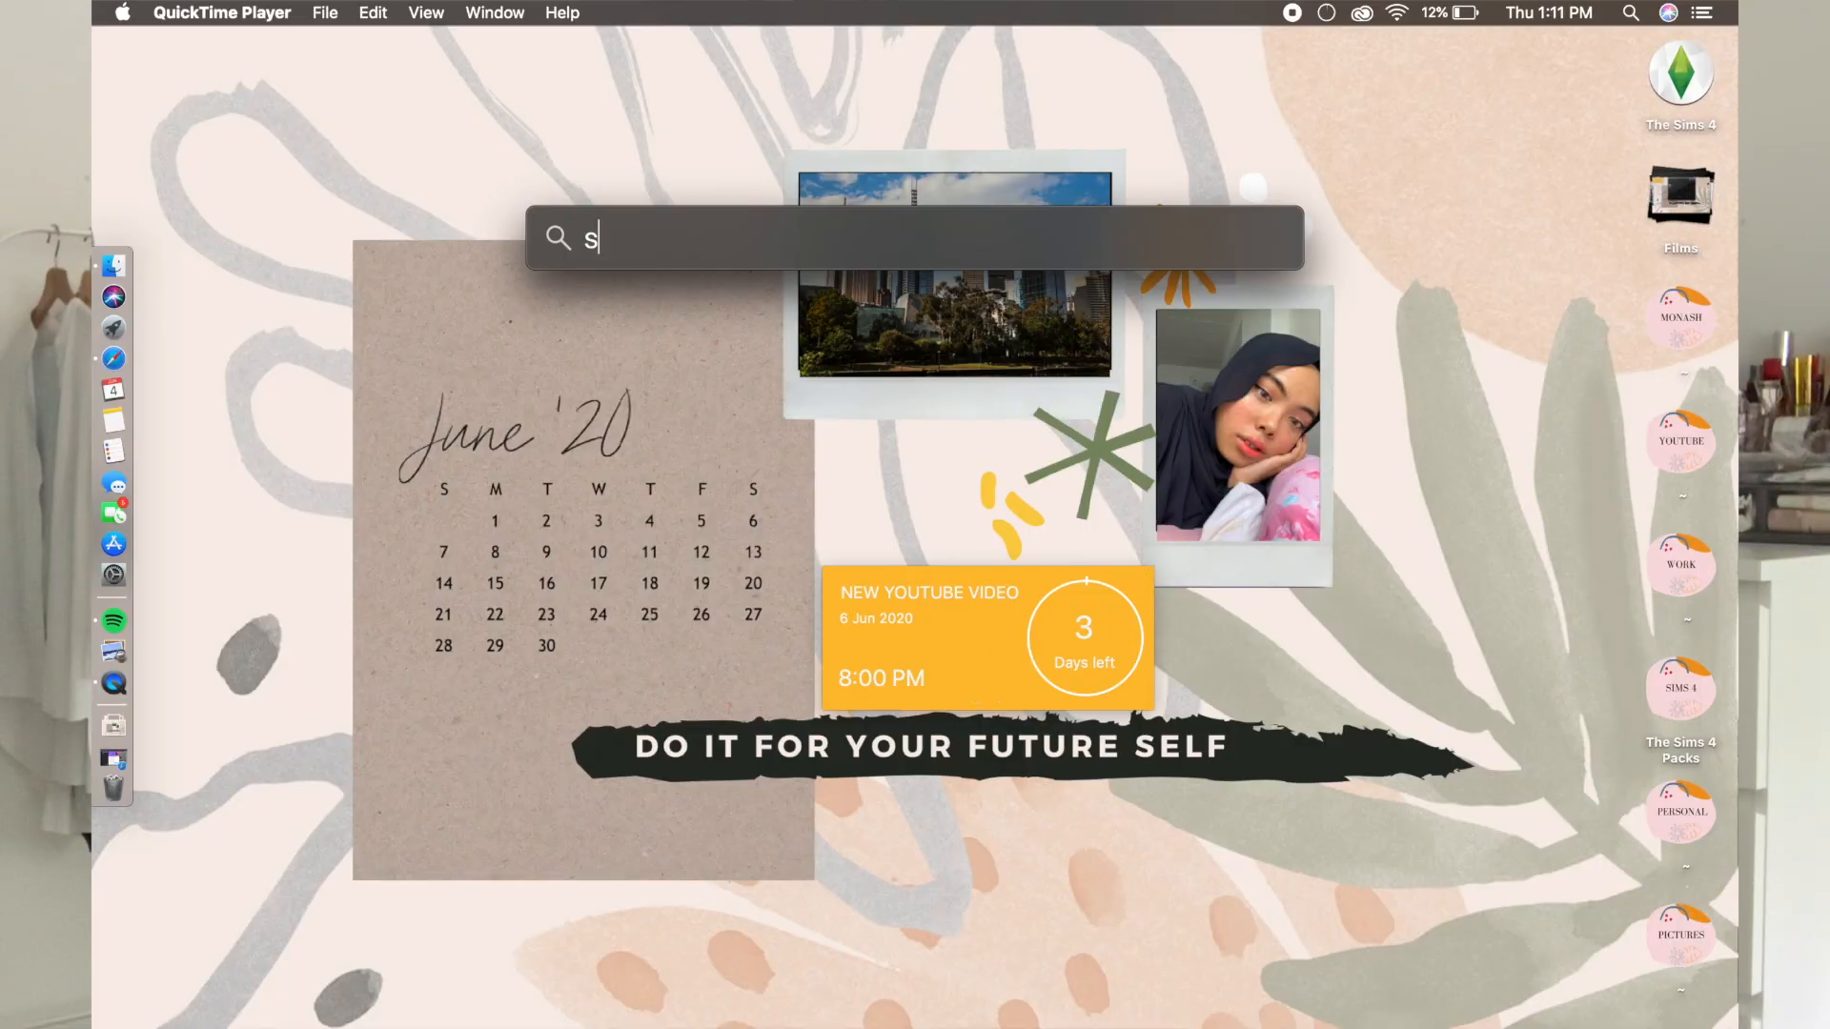
text(tickie)
key(BackSpace)
text(ies)
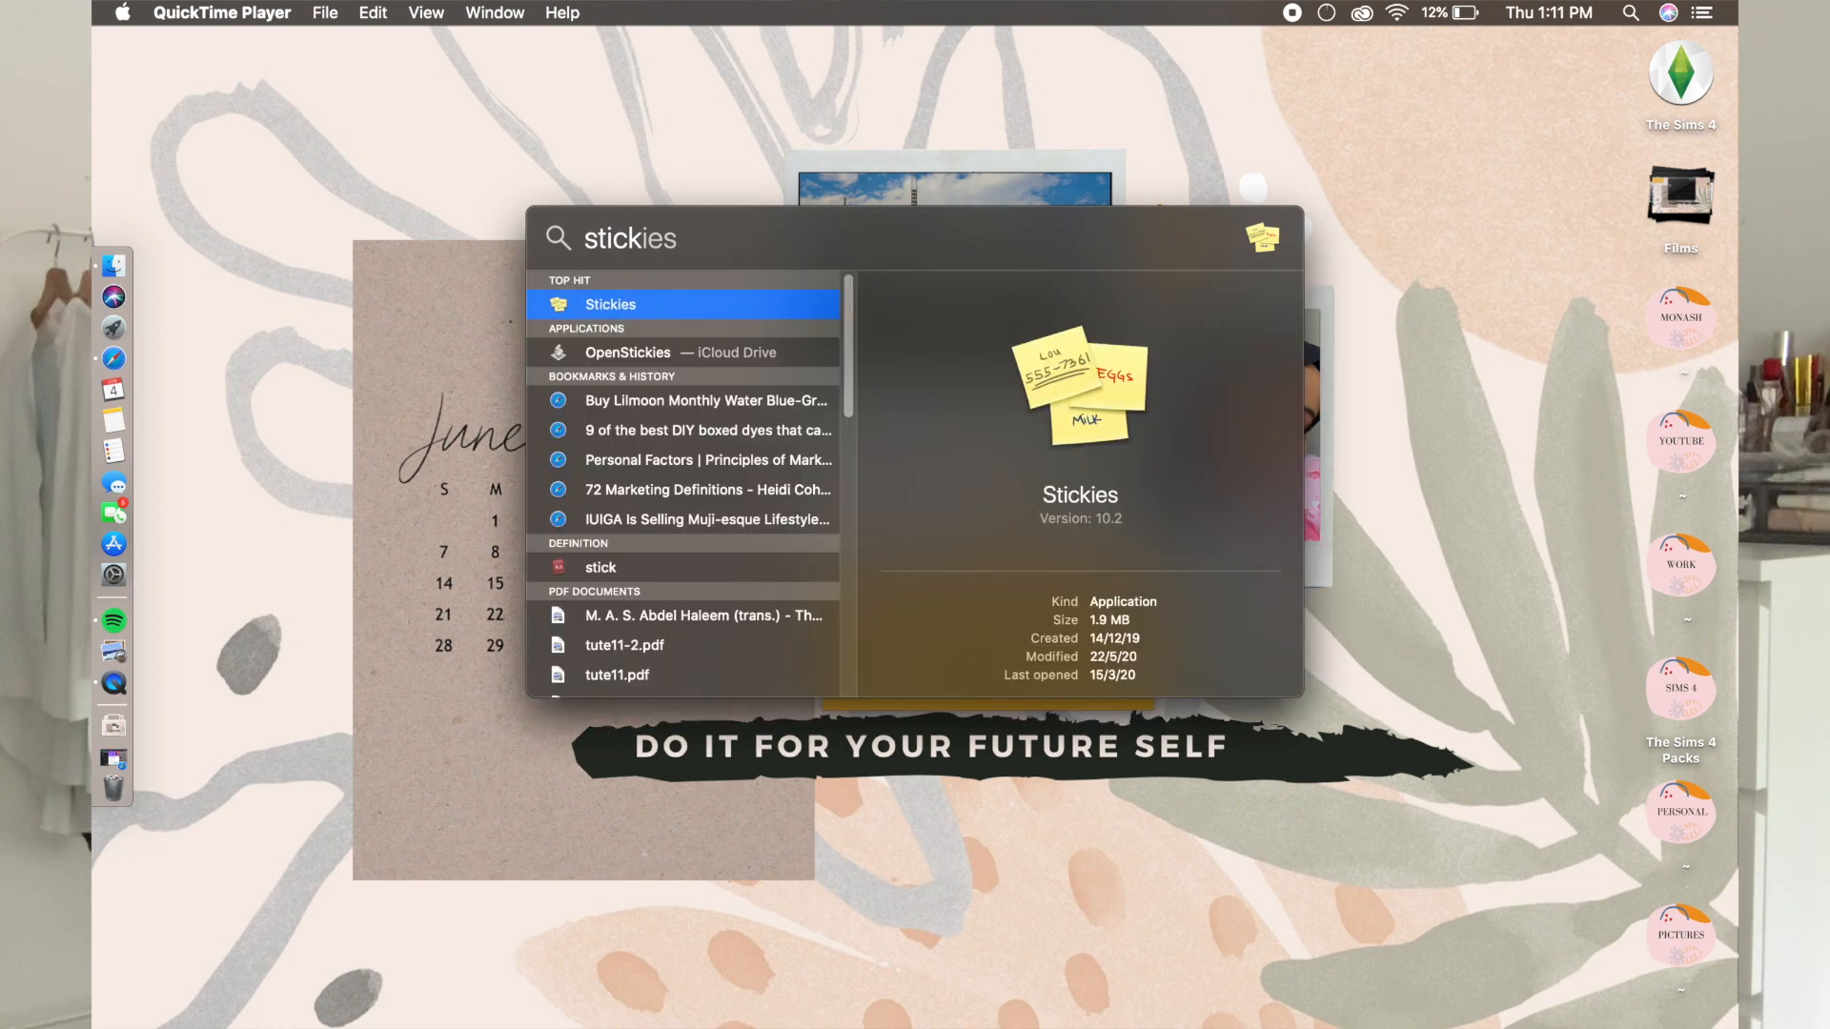
key(Return)
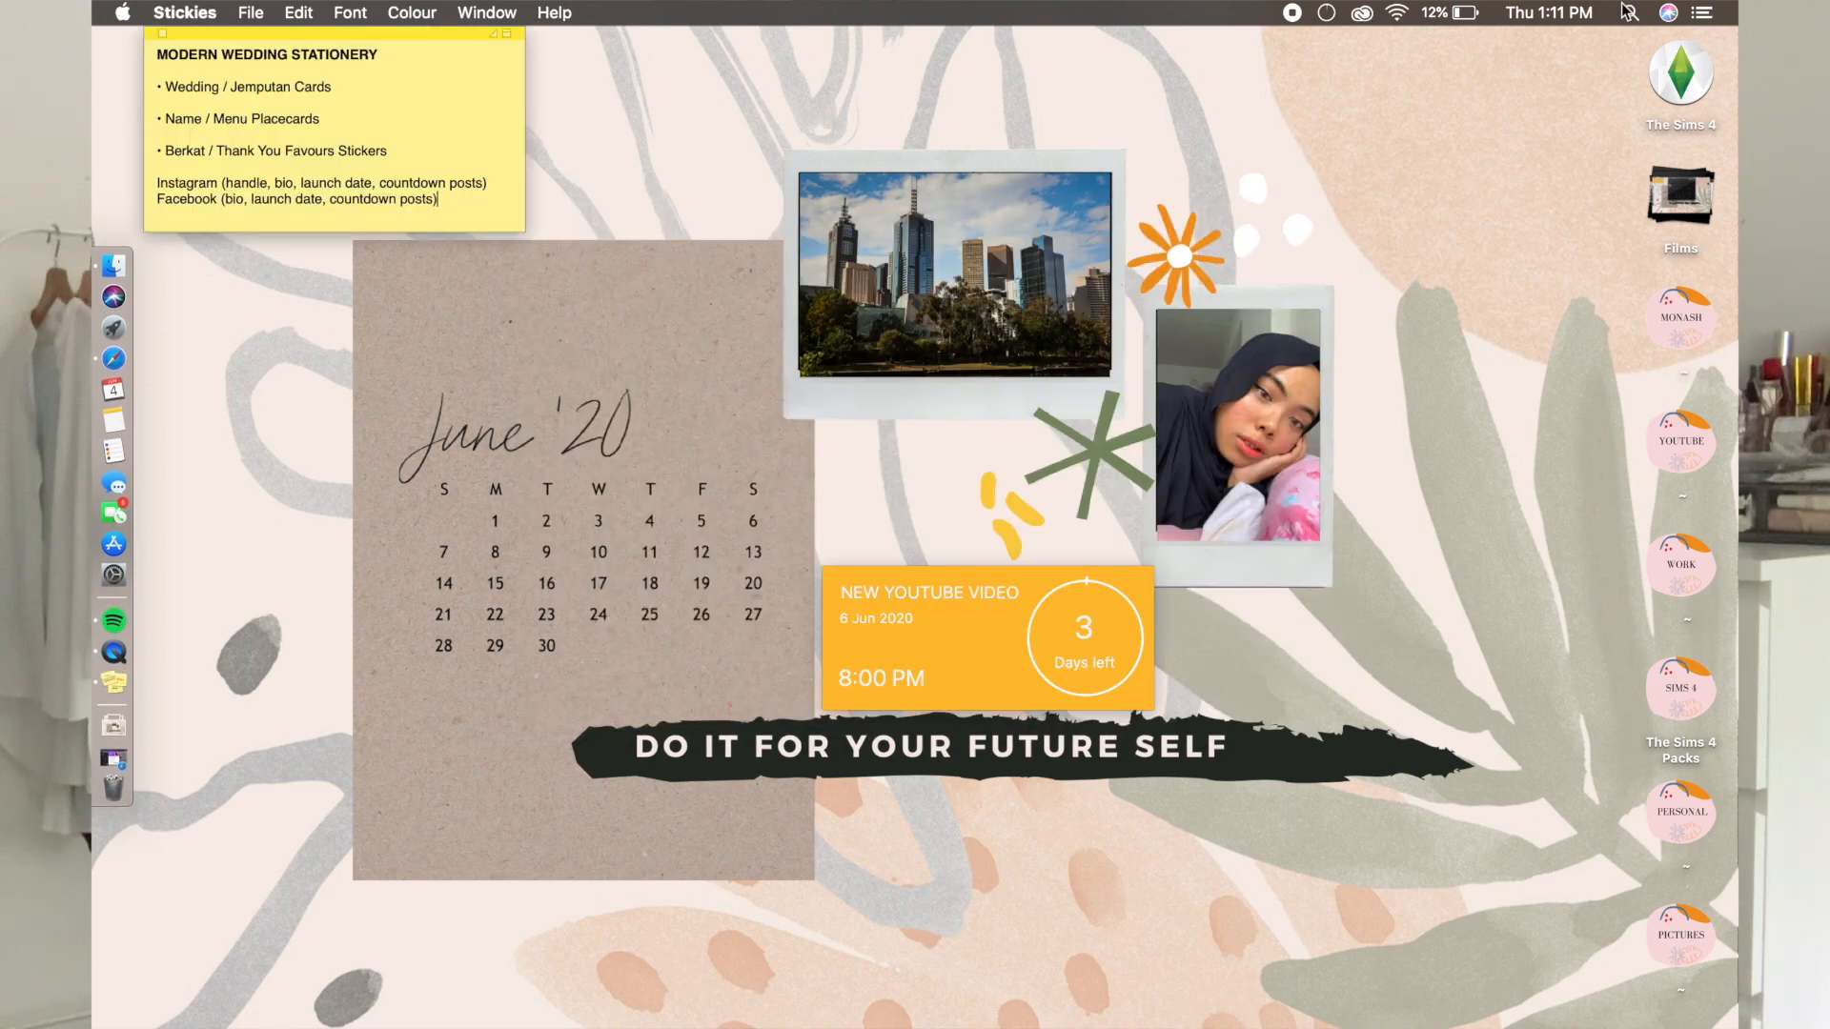
Select all text in the MODERN WEDDING STATIONERY sticky note and enlarge its font by three increments.
key(super+a)
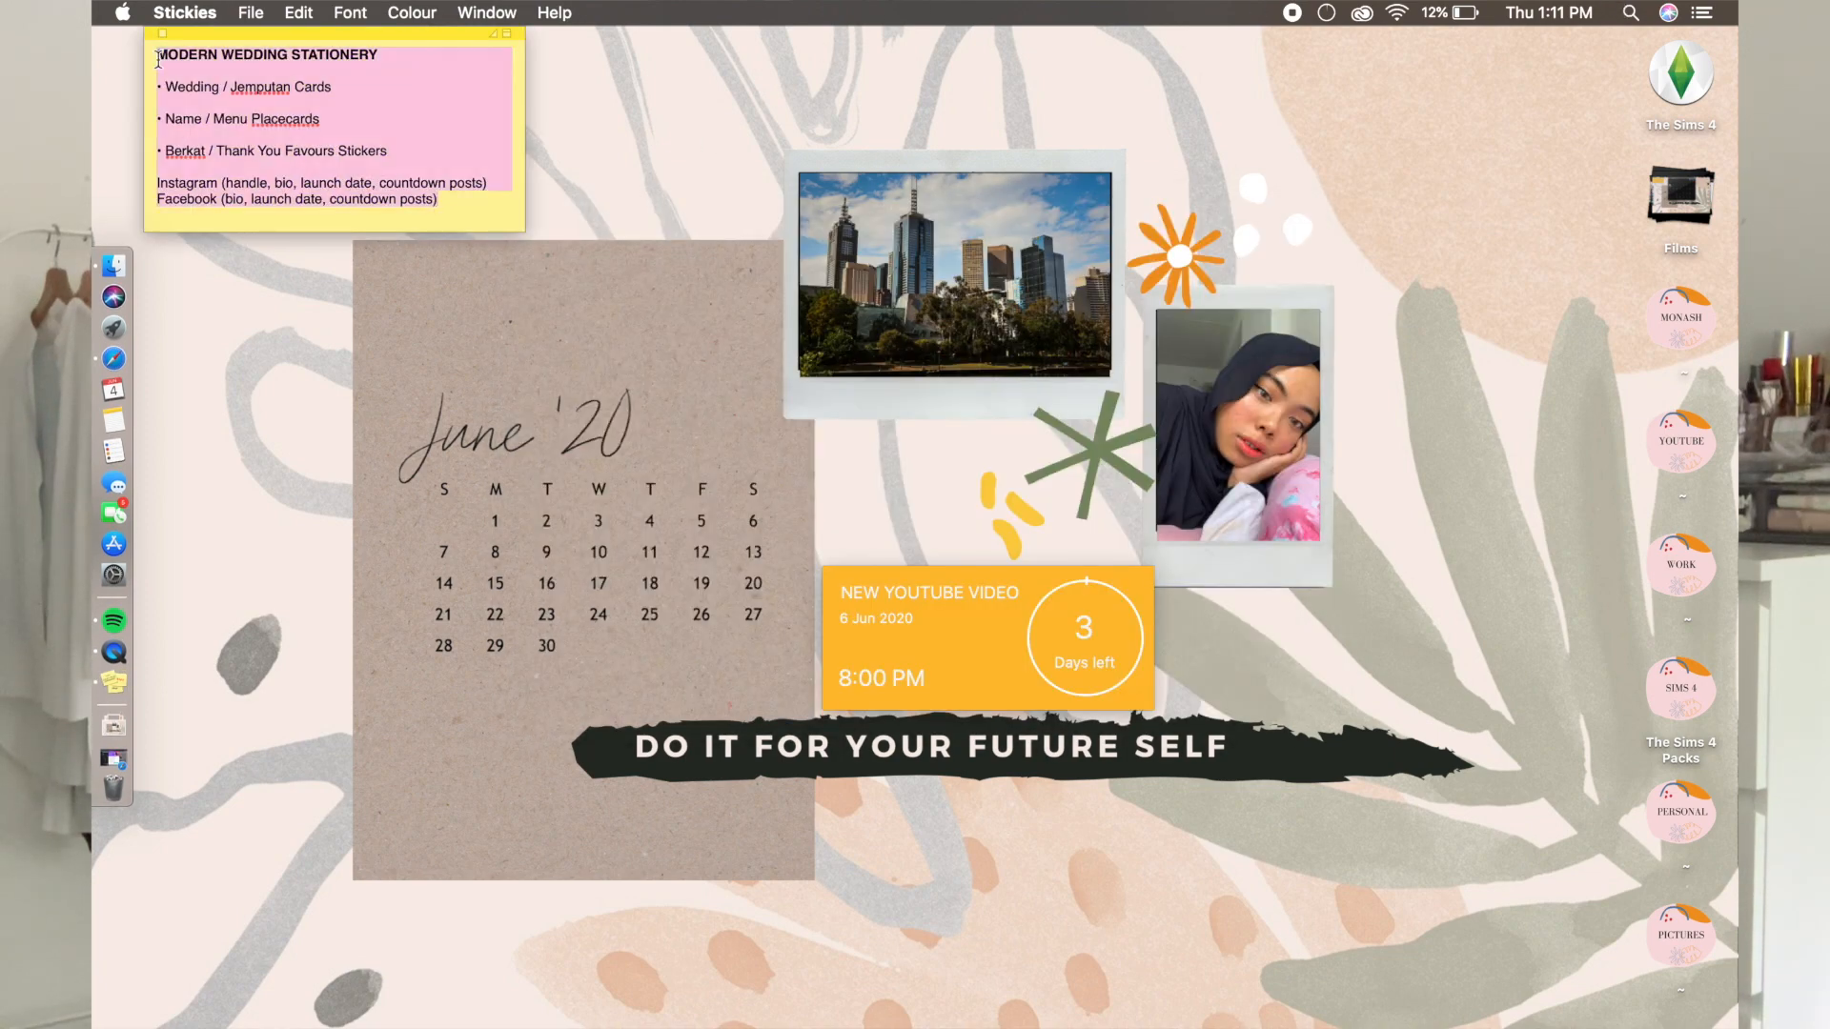
key(super+plus)
key(super+plus)
key(super+plus)
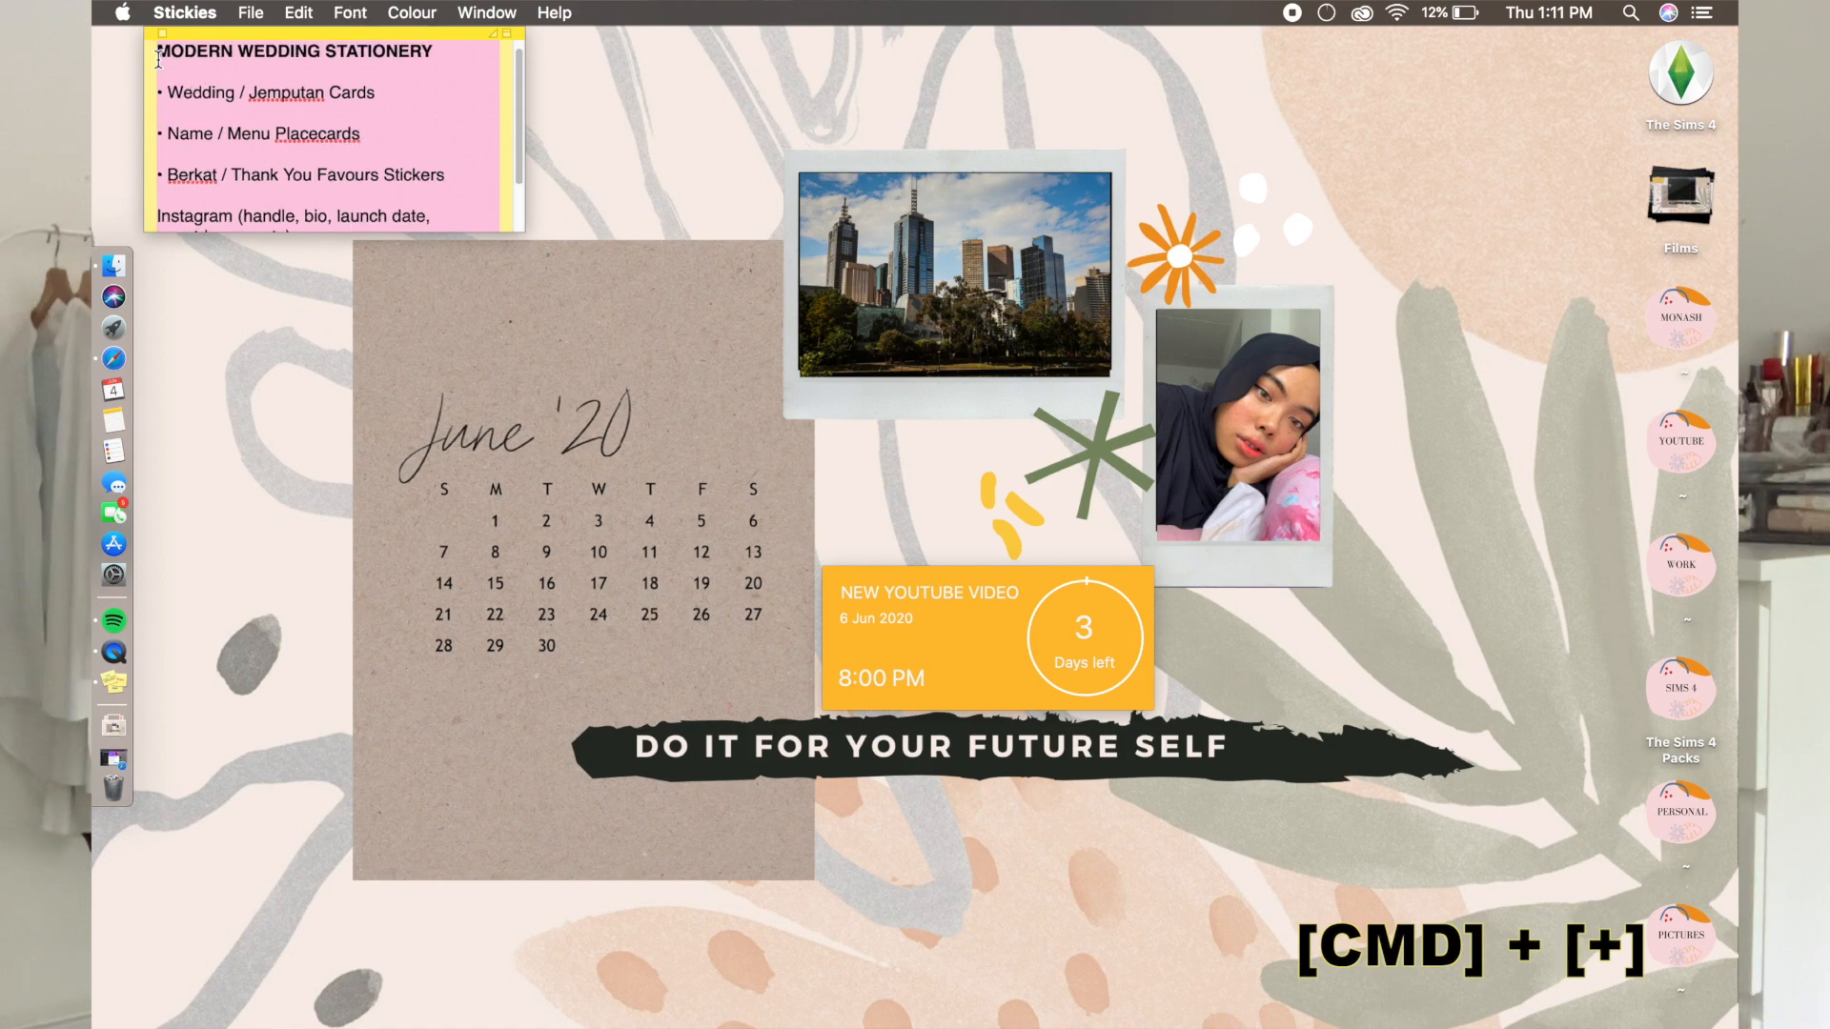
Enlarge the MODERN WEDDING STATIONERY sticky note so all its text fits, and deselect the text.
click(466, 286)
click(498, 228)
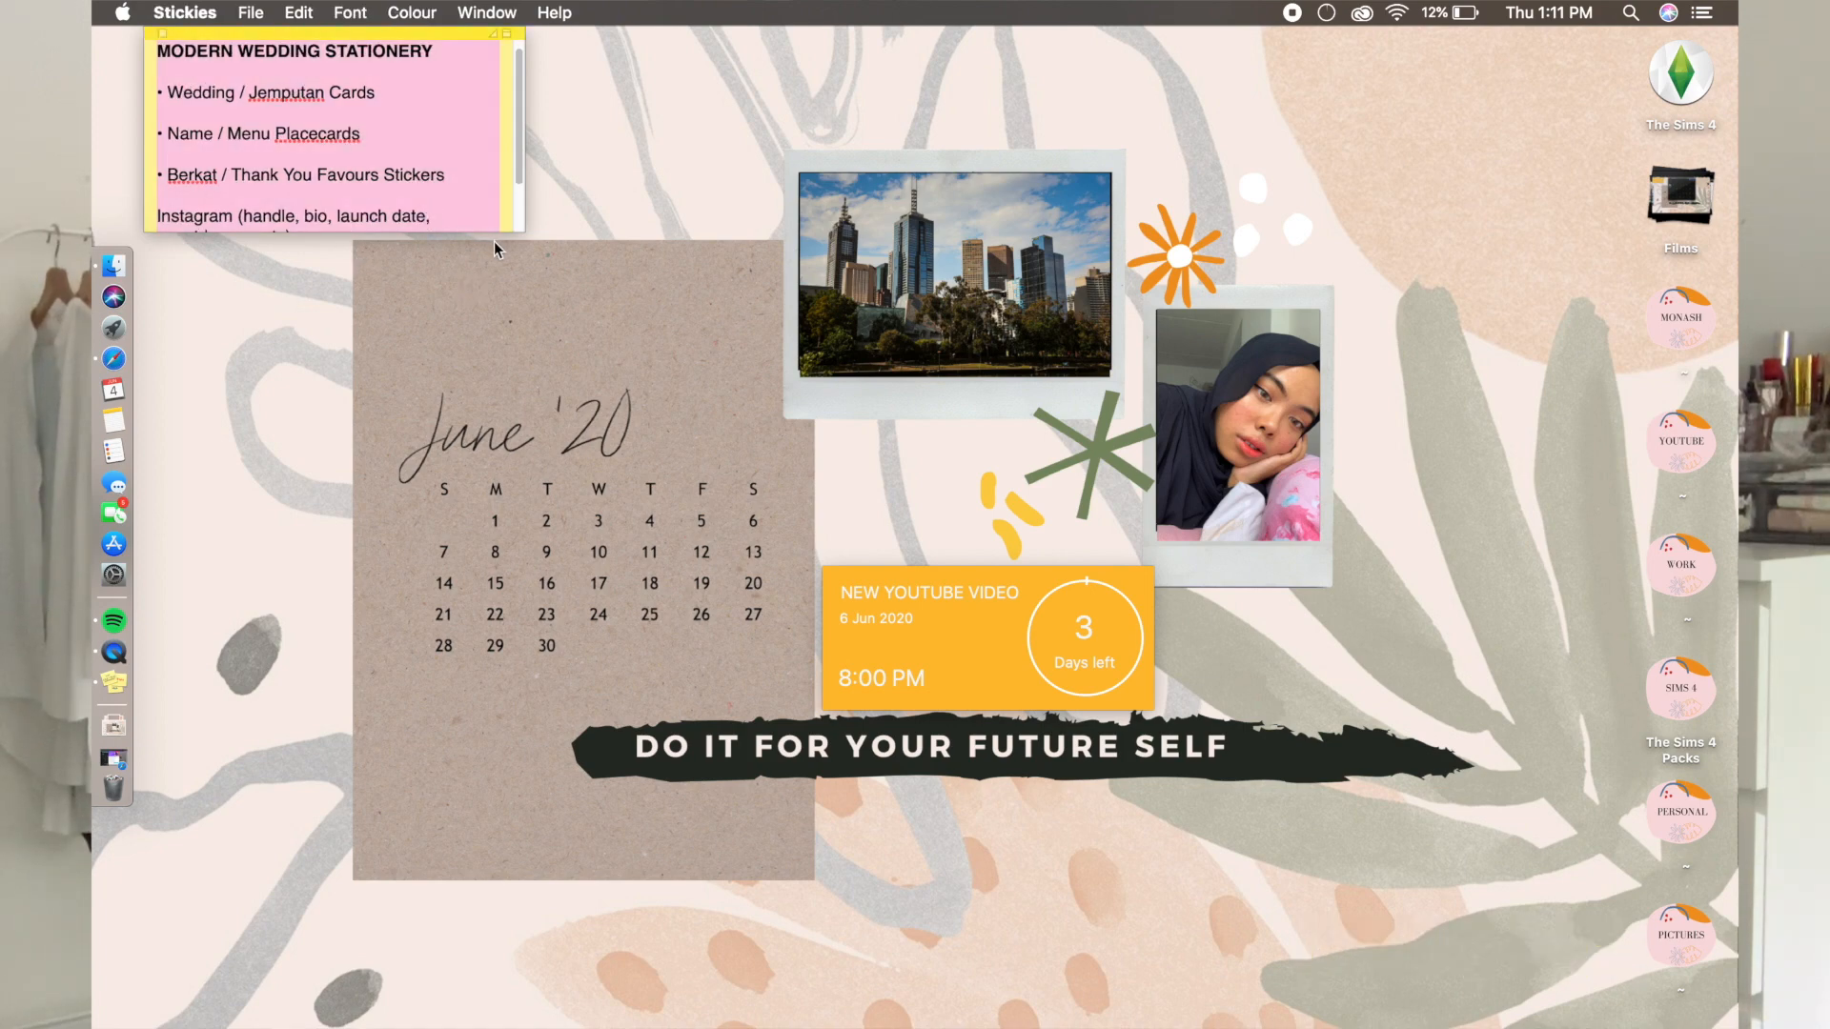
drag(524, 230, 552, 346)
click(505, 267)
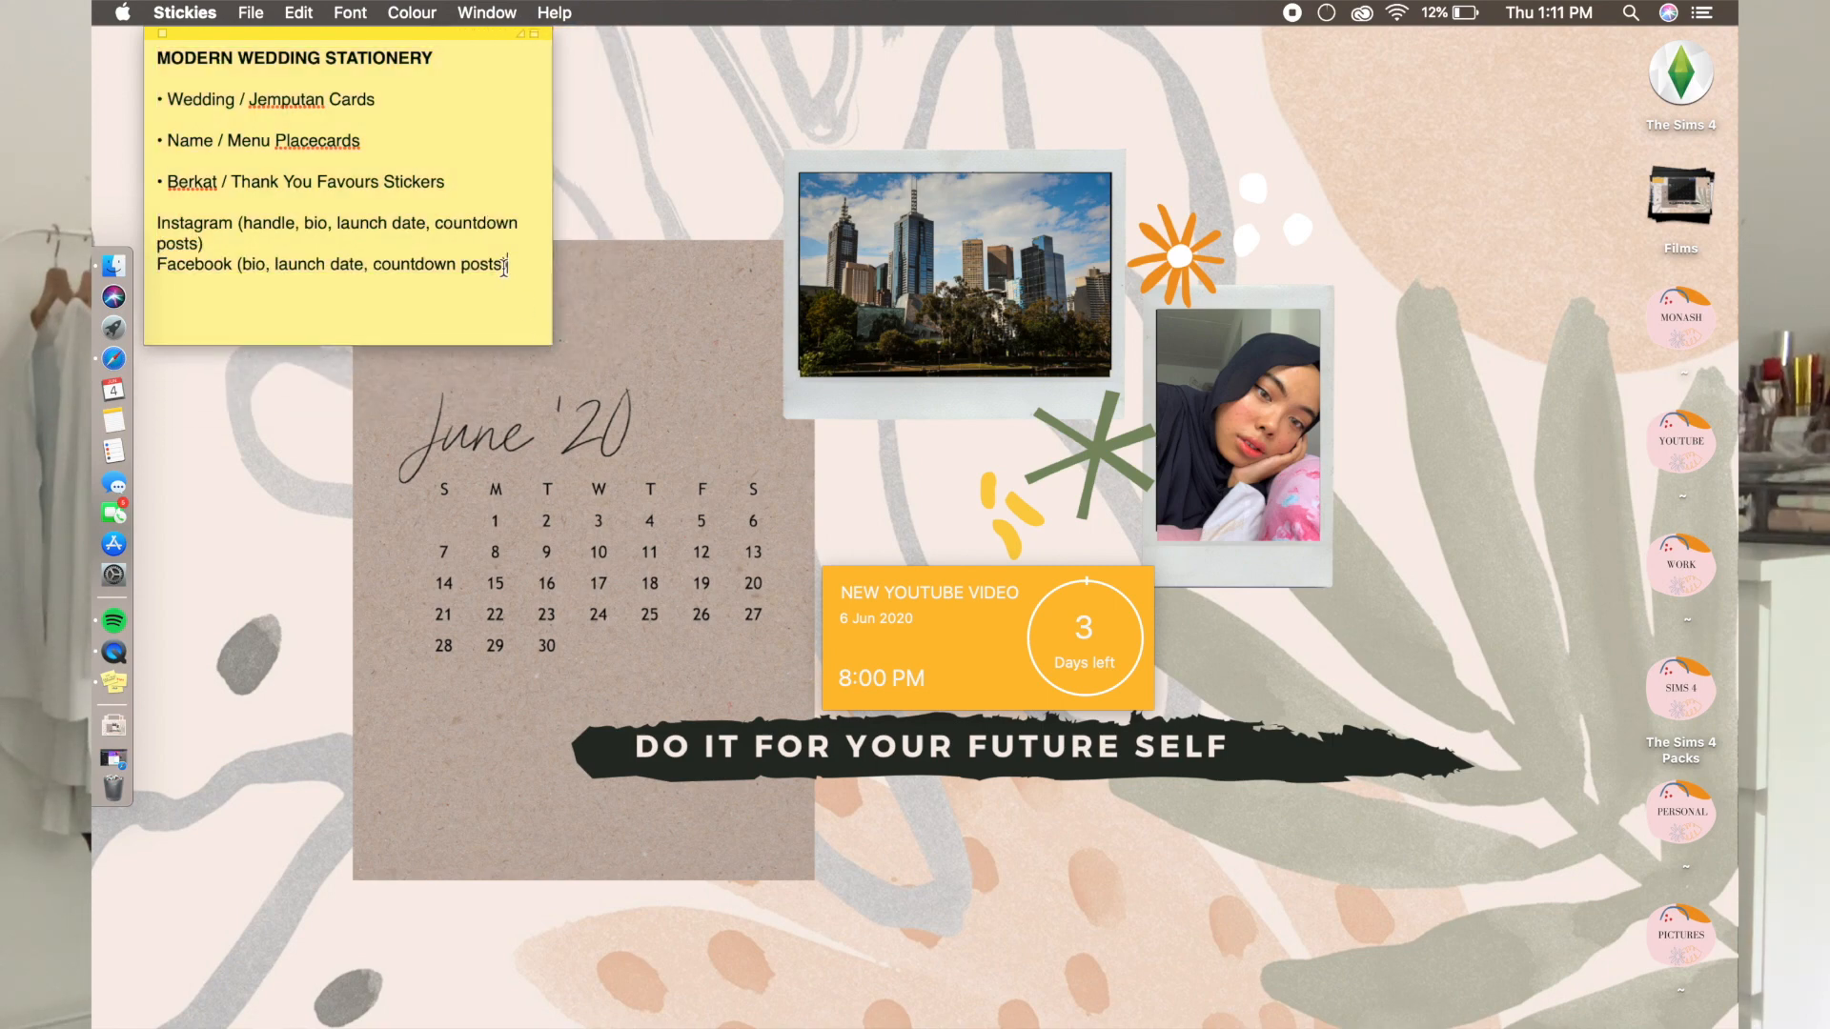
Try the Blue and Grey note colours on the sticky note, then return it to Yellow.
click(351, 11)
mouse_move(390, 7)
click(412, 63)
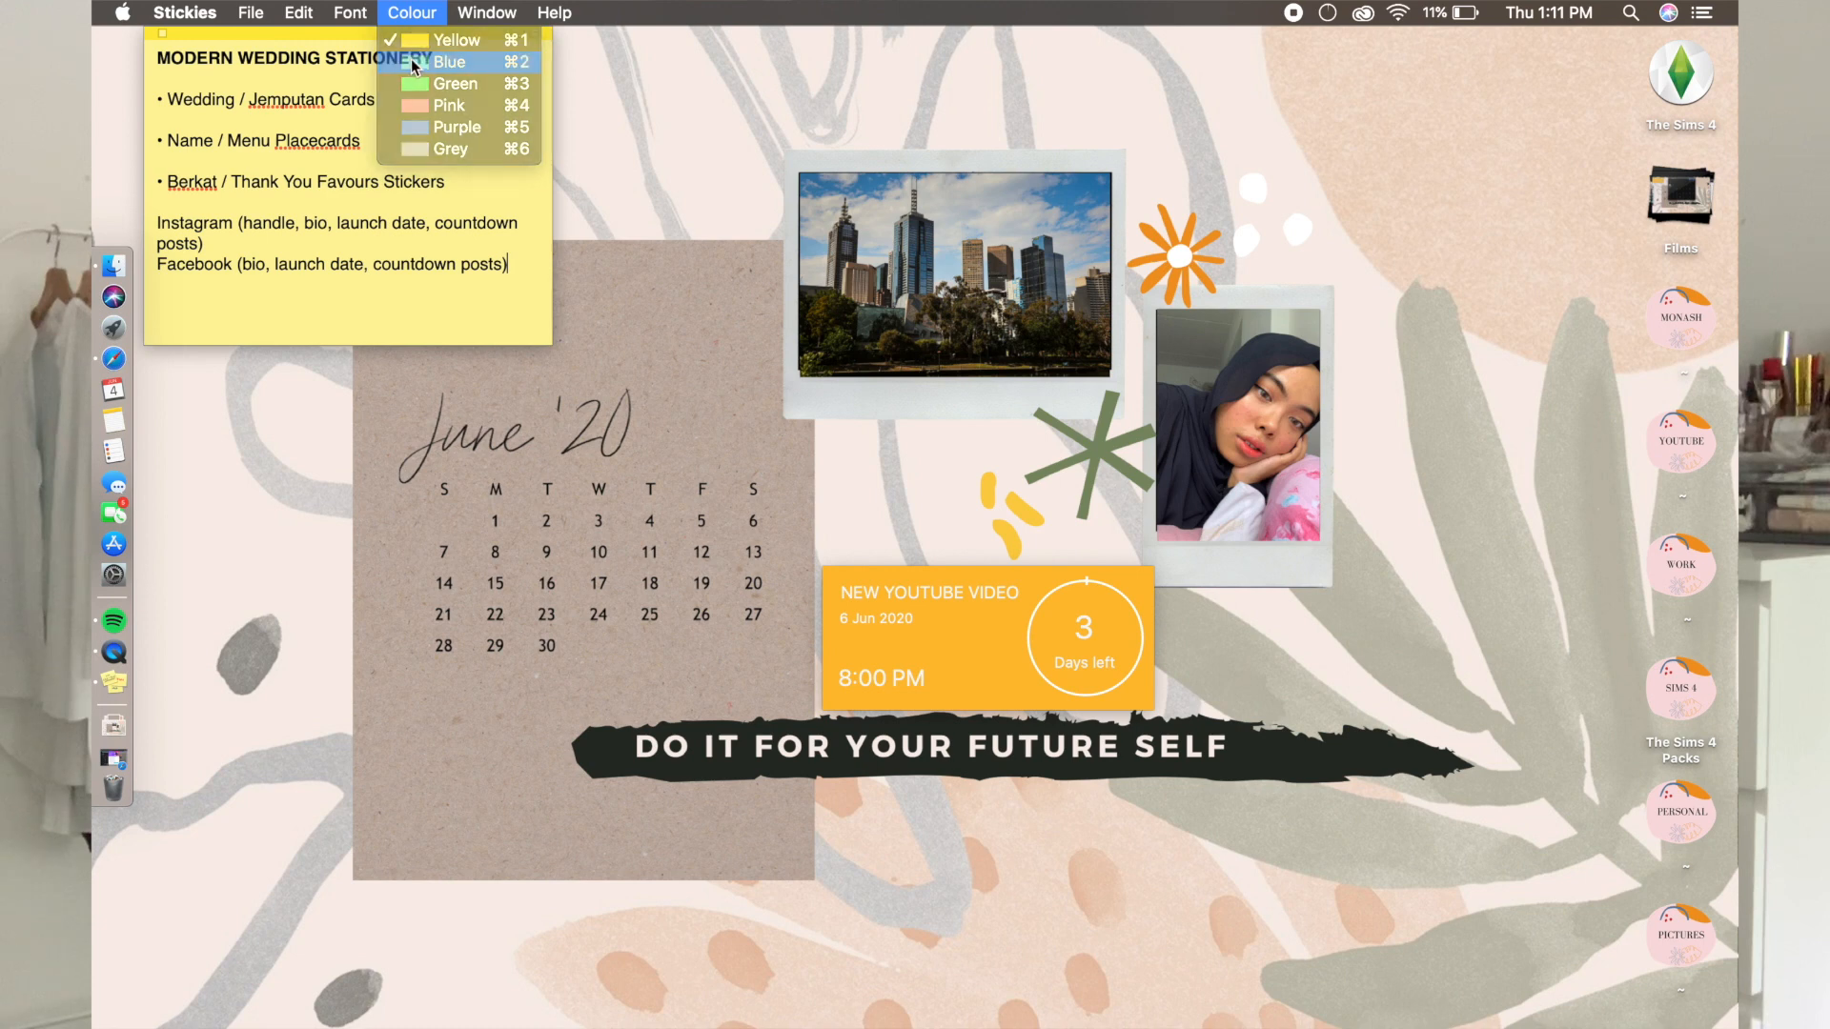
click(412, 11)
click(453, 153)
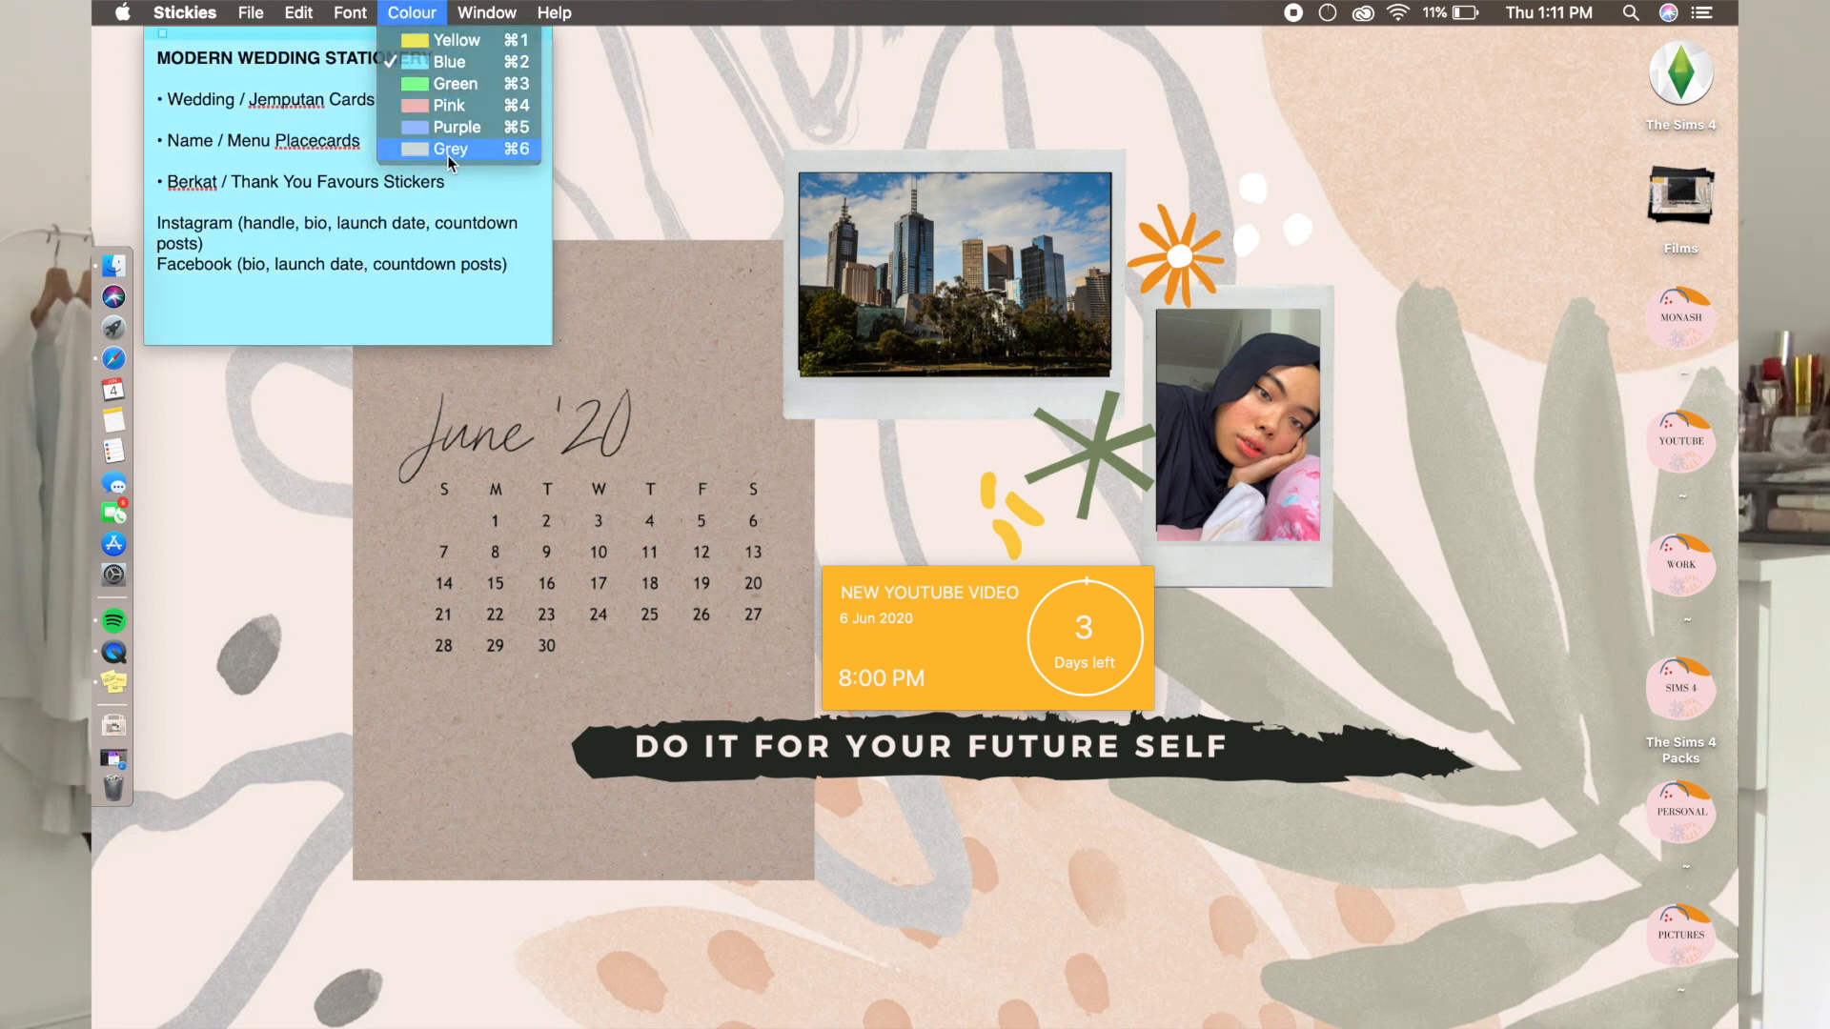
click(422, 8)
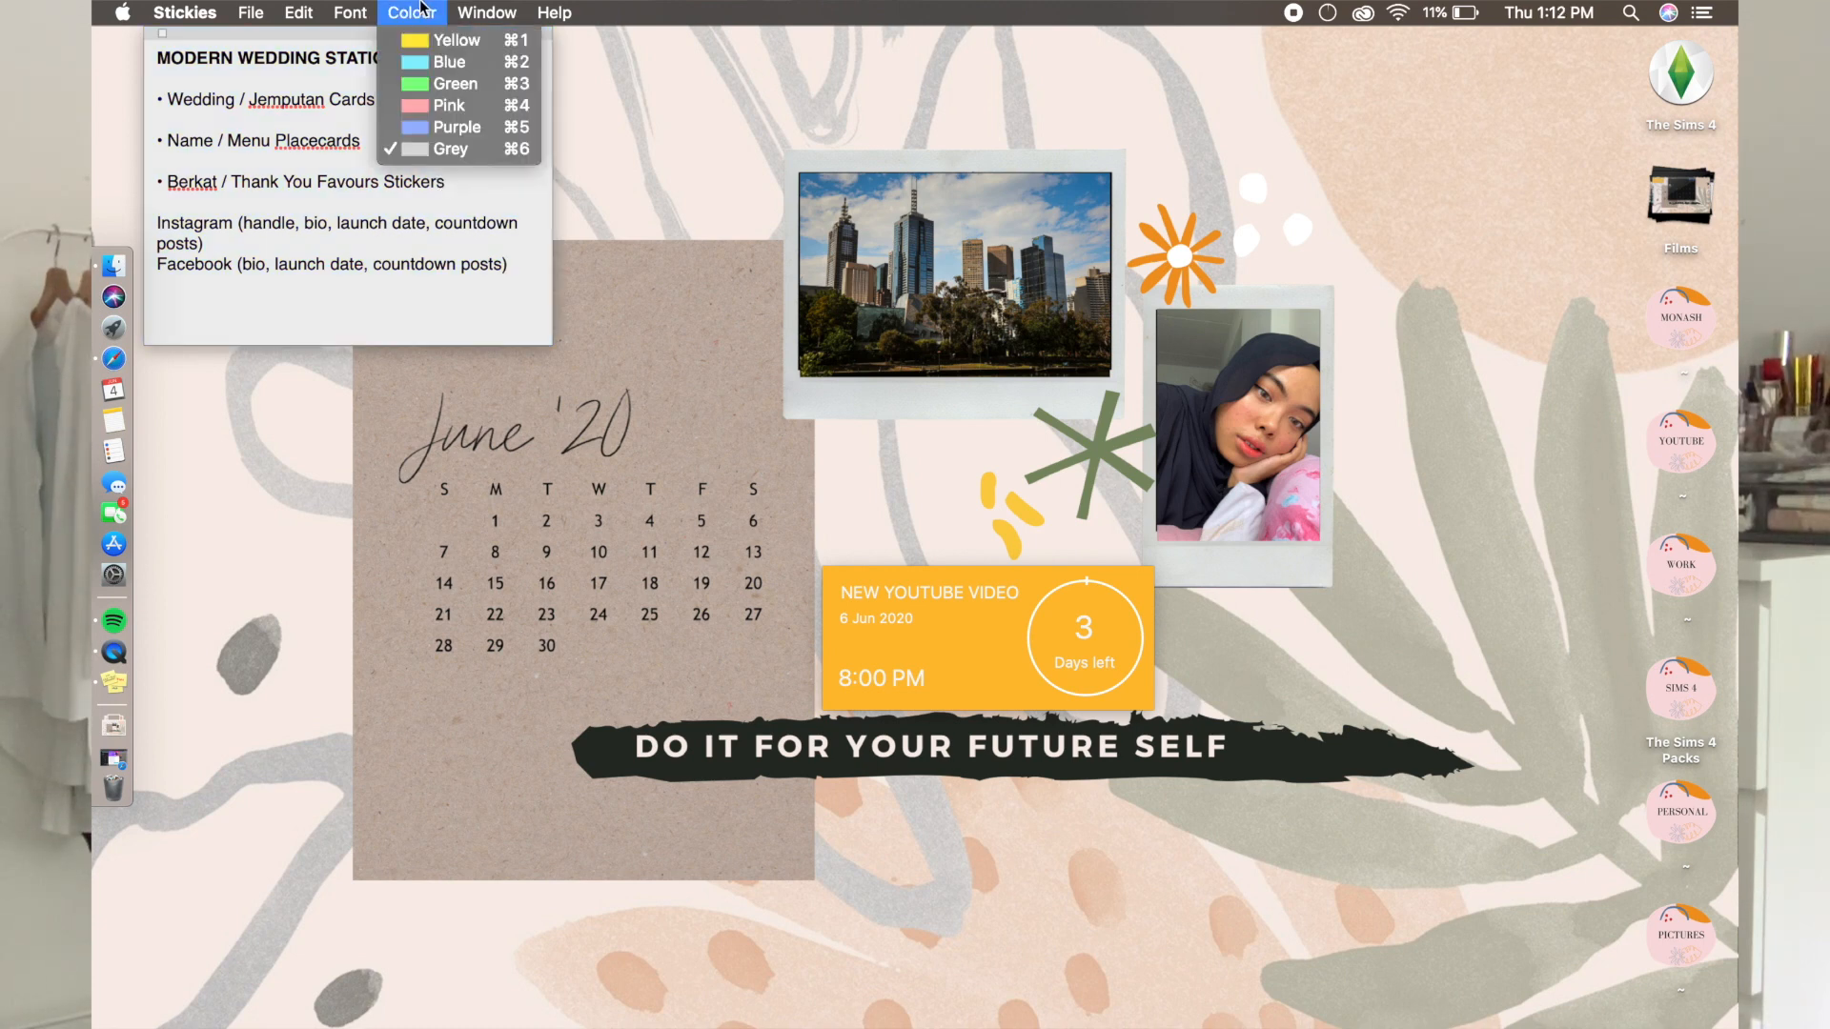
click(446, 40)
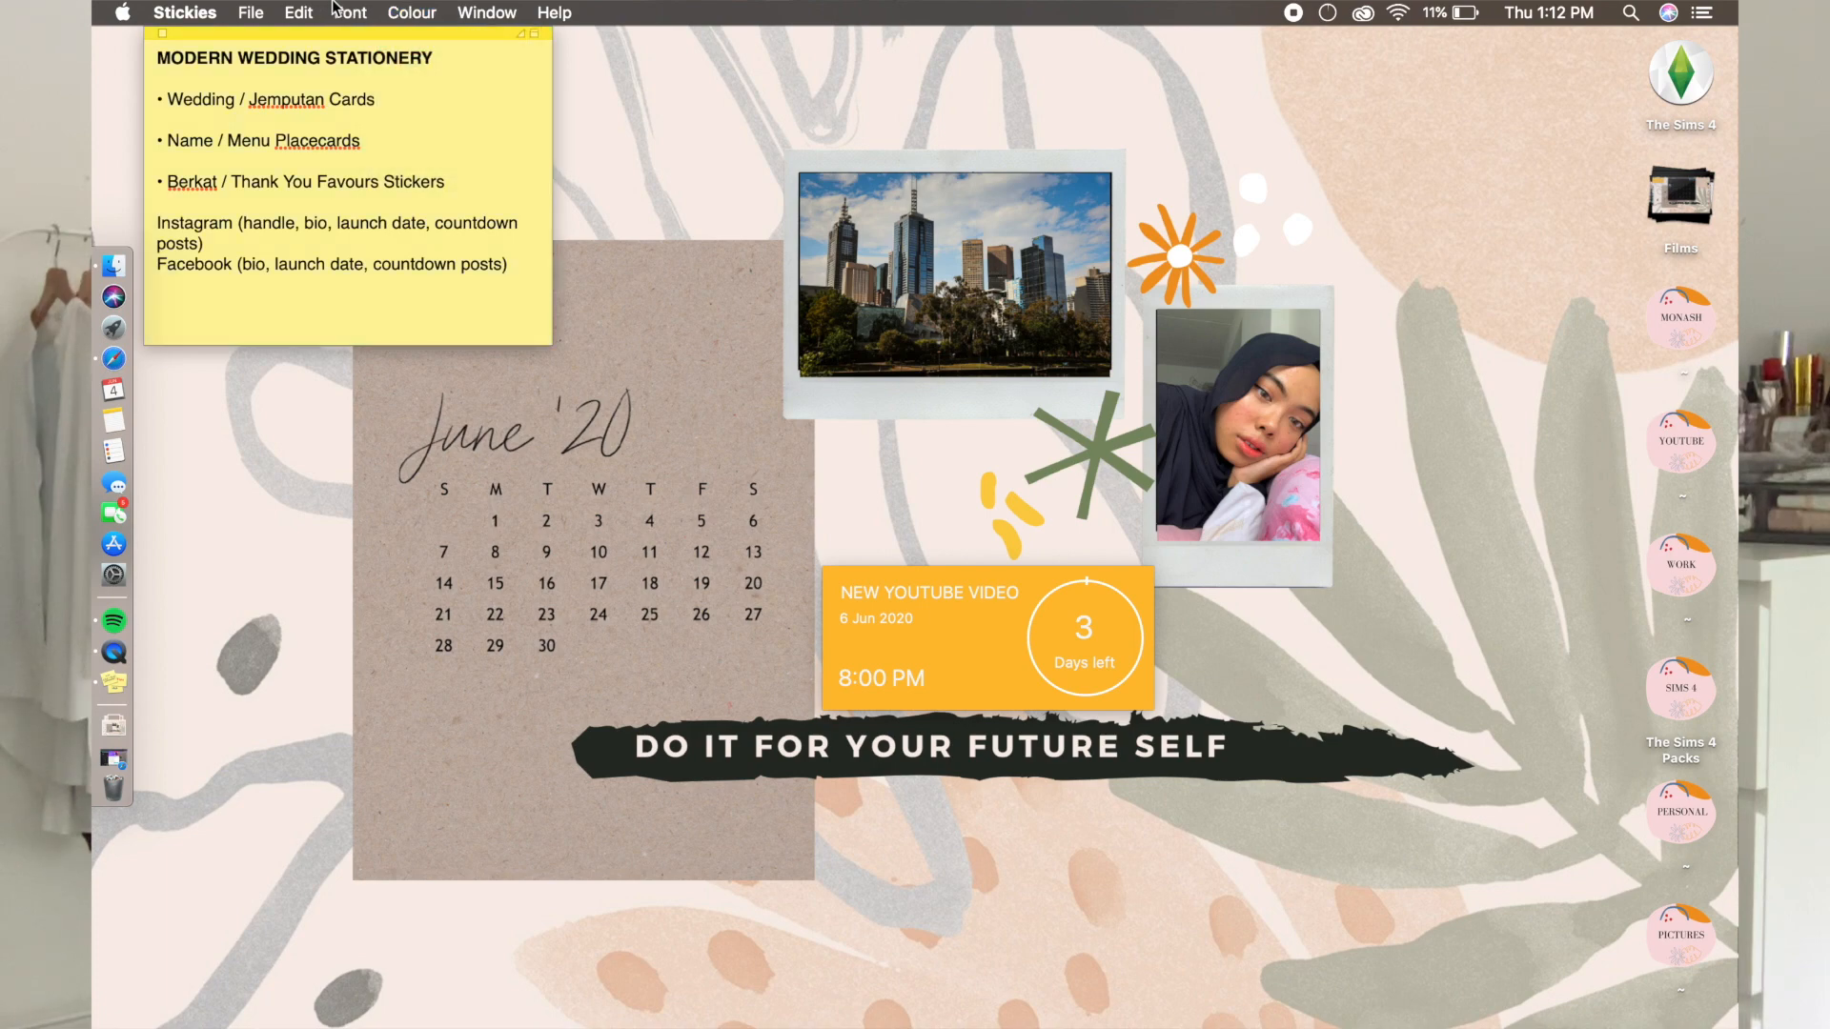
Show the Fonts window, select the MODERN WEDDING STATIONERY heading, and place the window beside the sticky note.
click(338, 11)
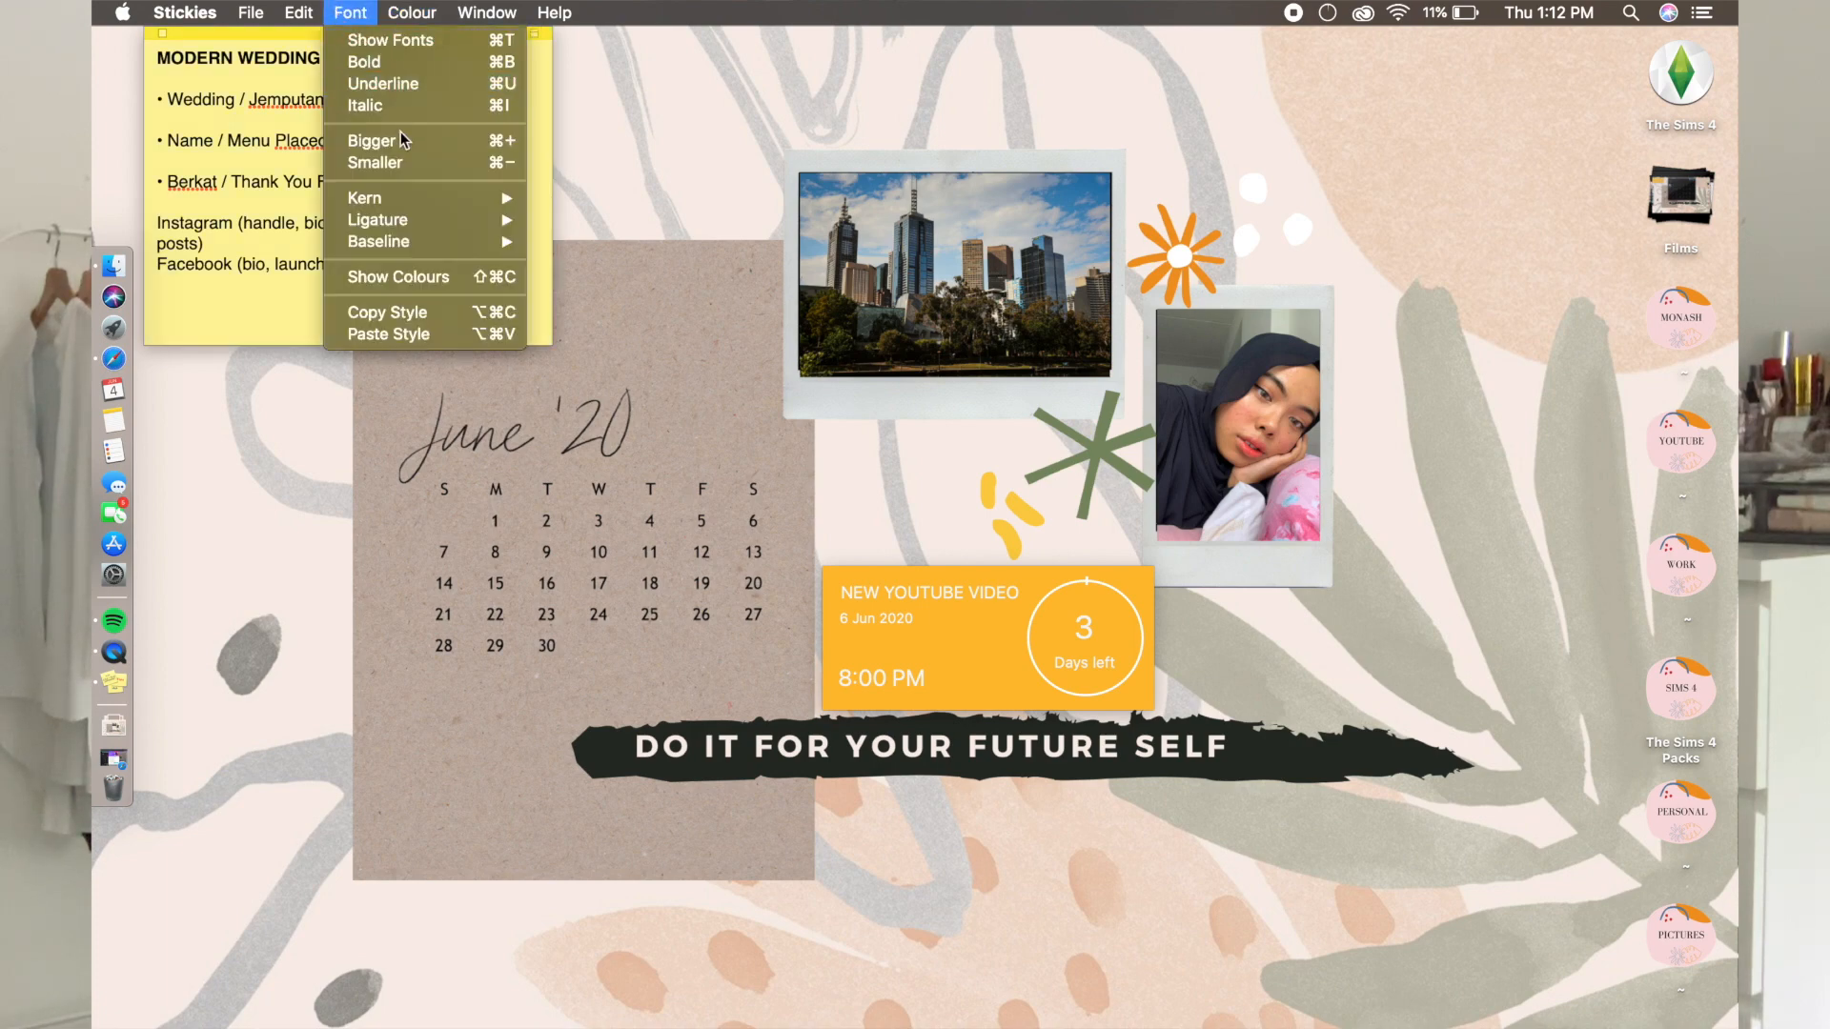
mouse_move(424, 206)
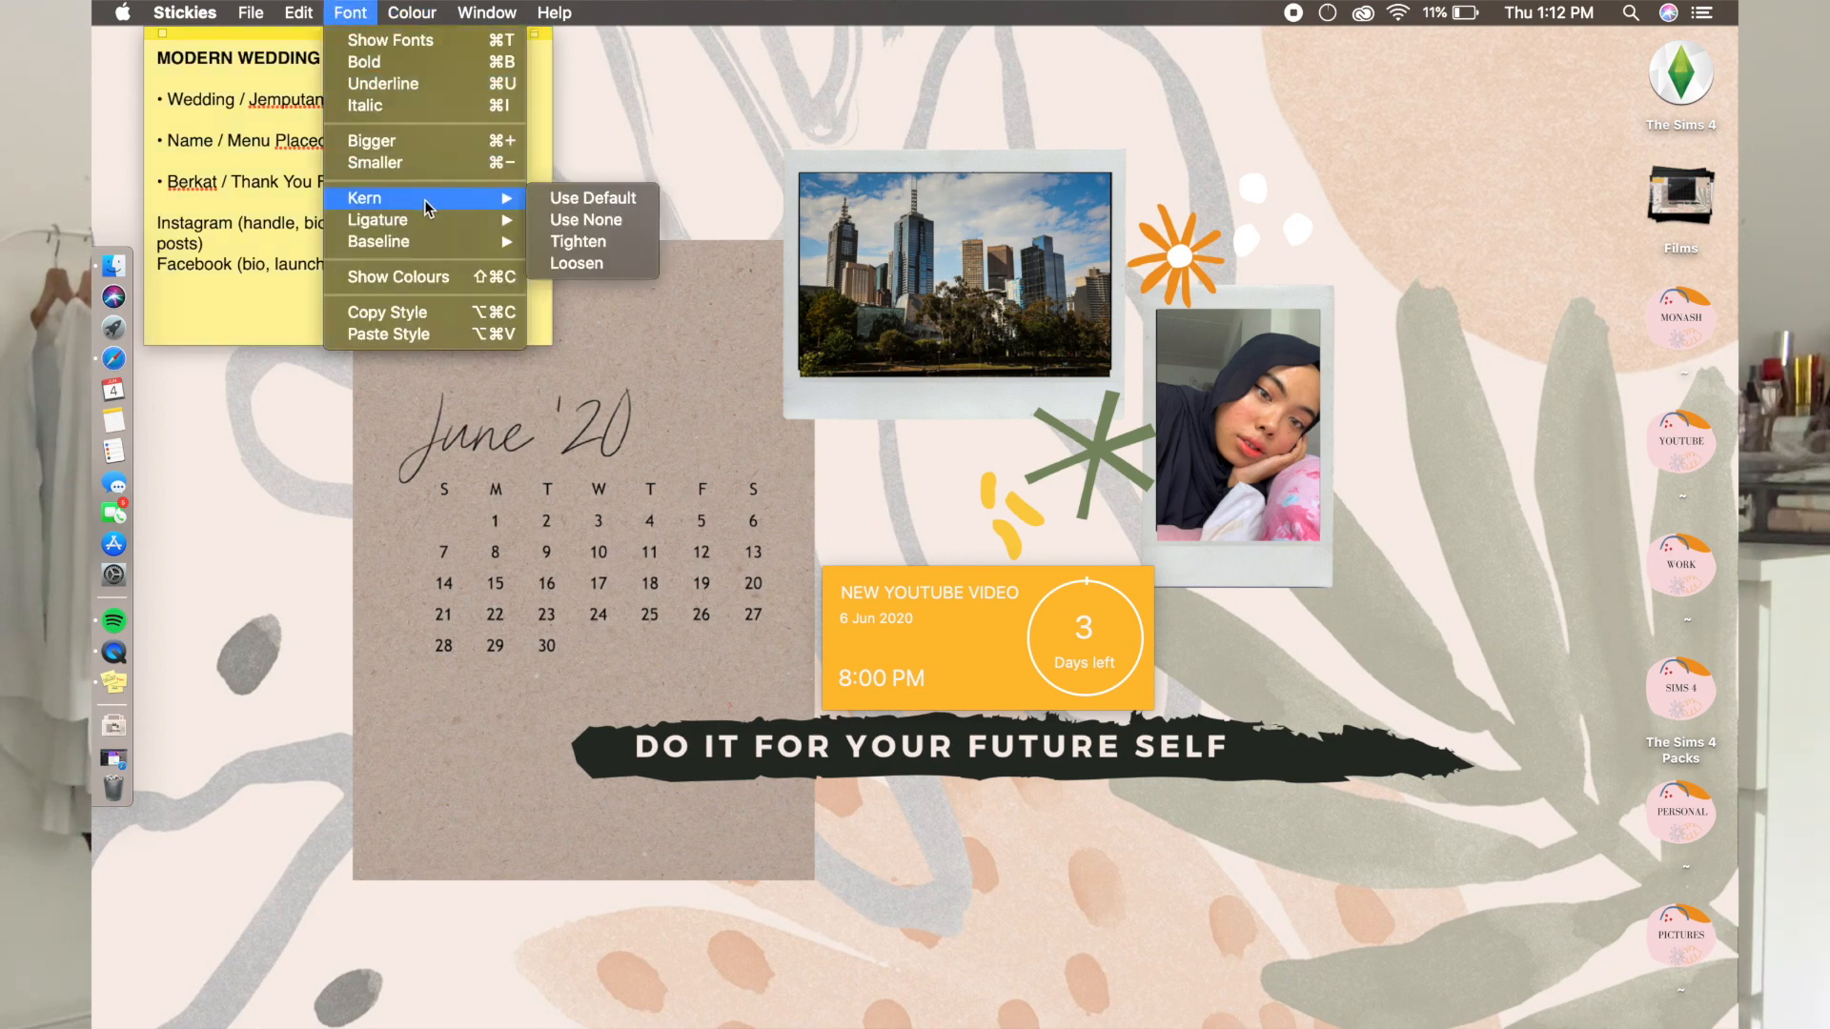
click(403, 42)
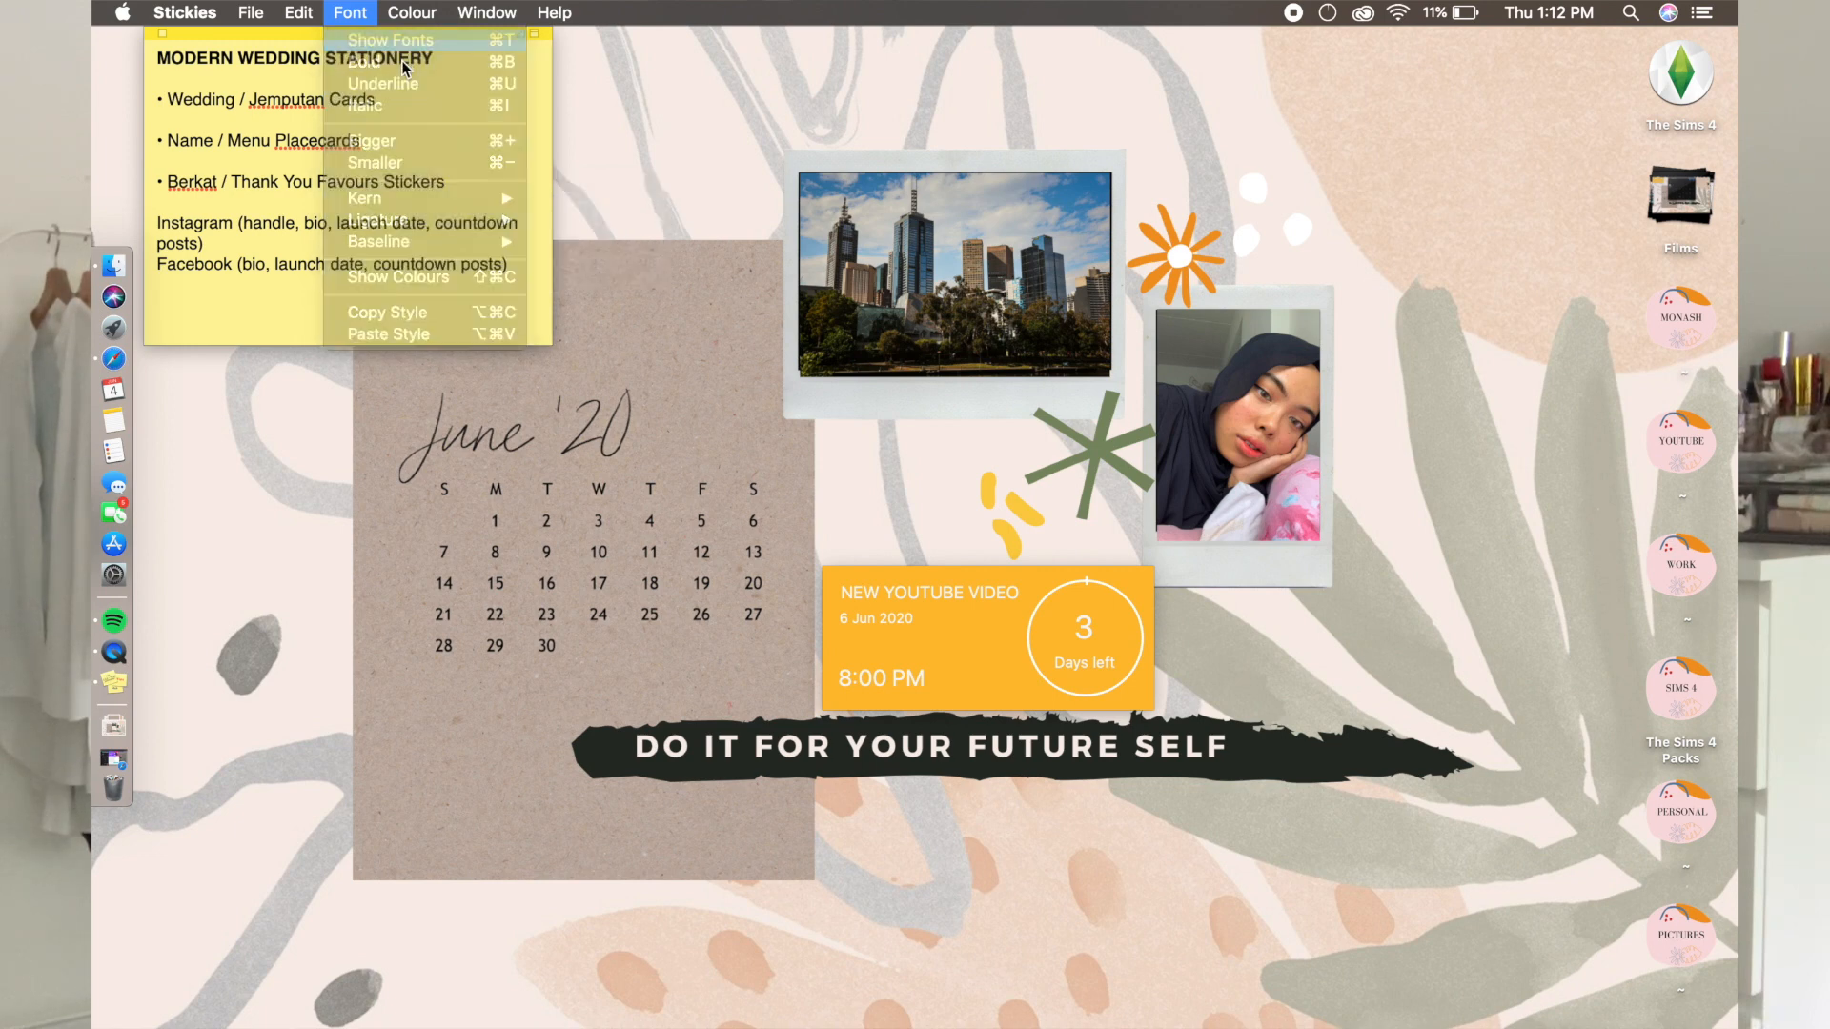
click(419, 76)
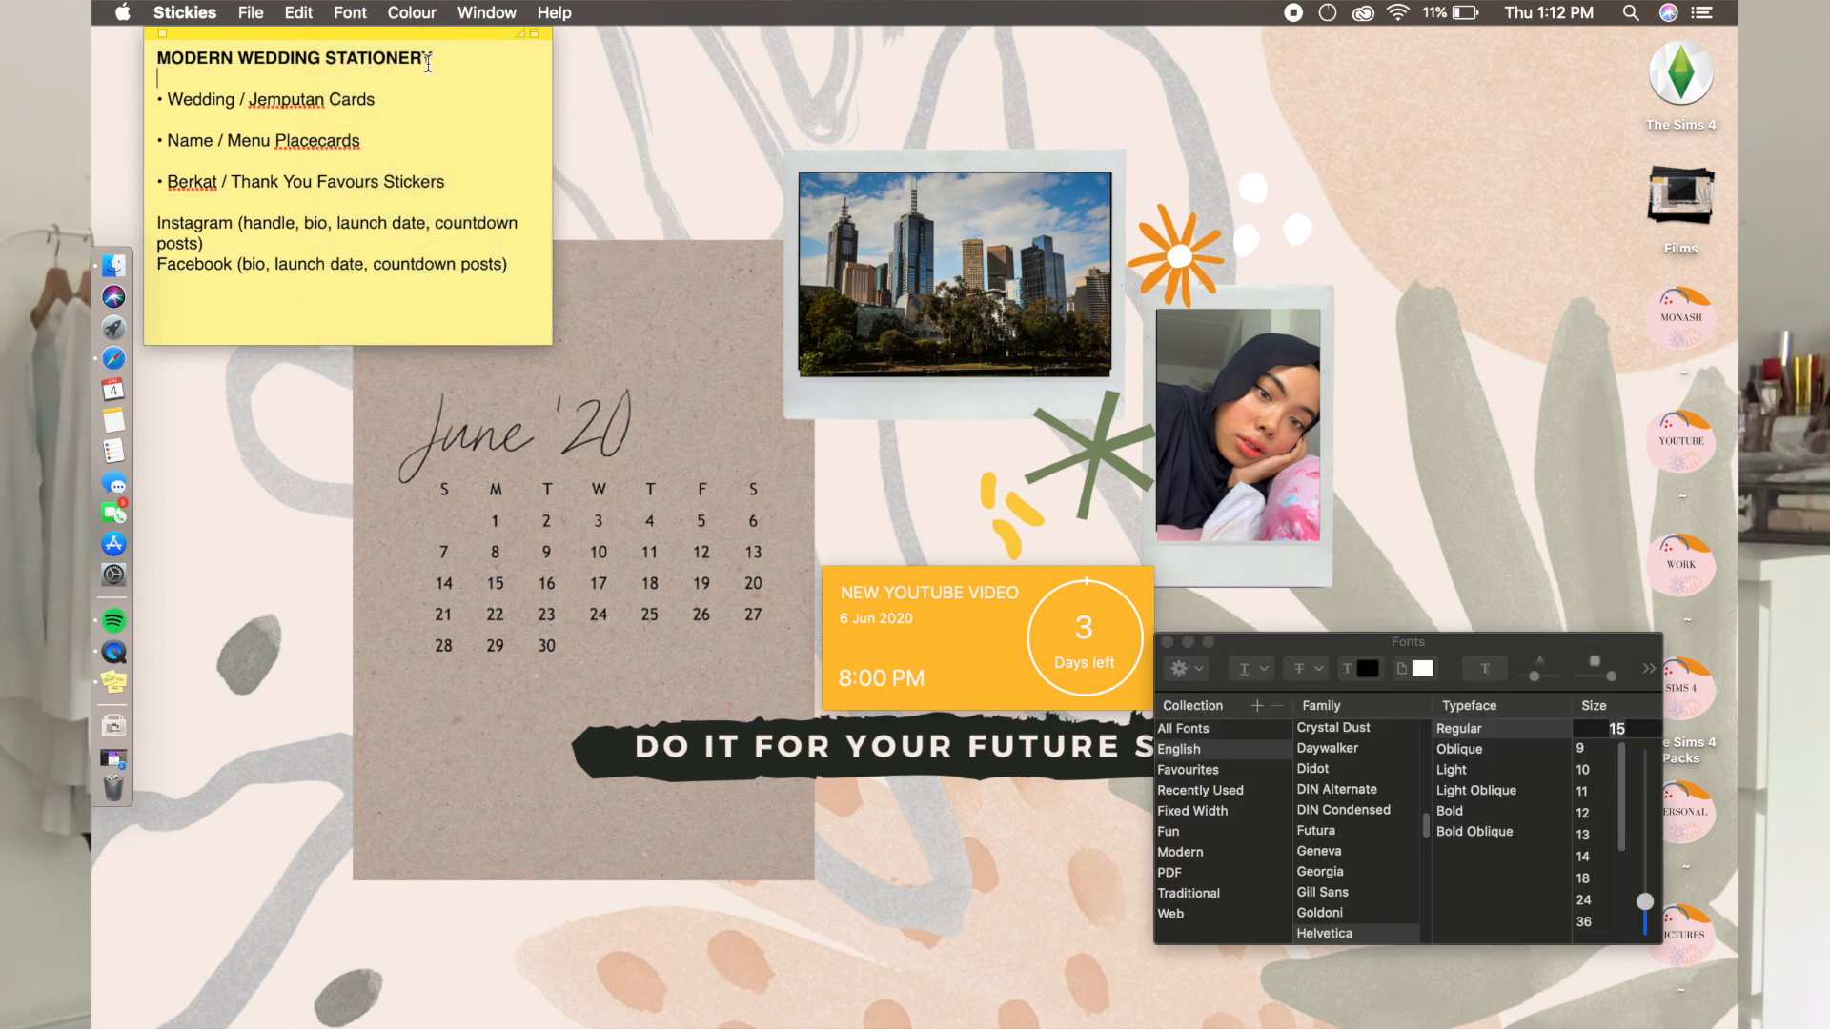
drag(446, 59, 154, 58)
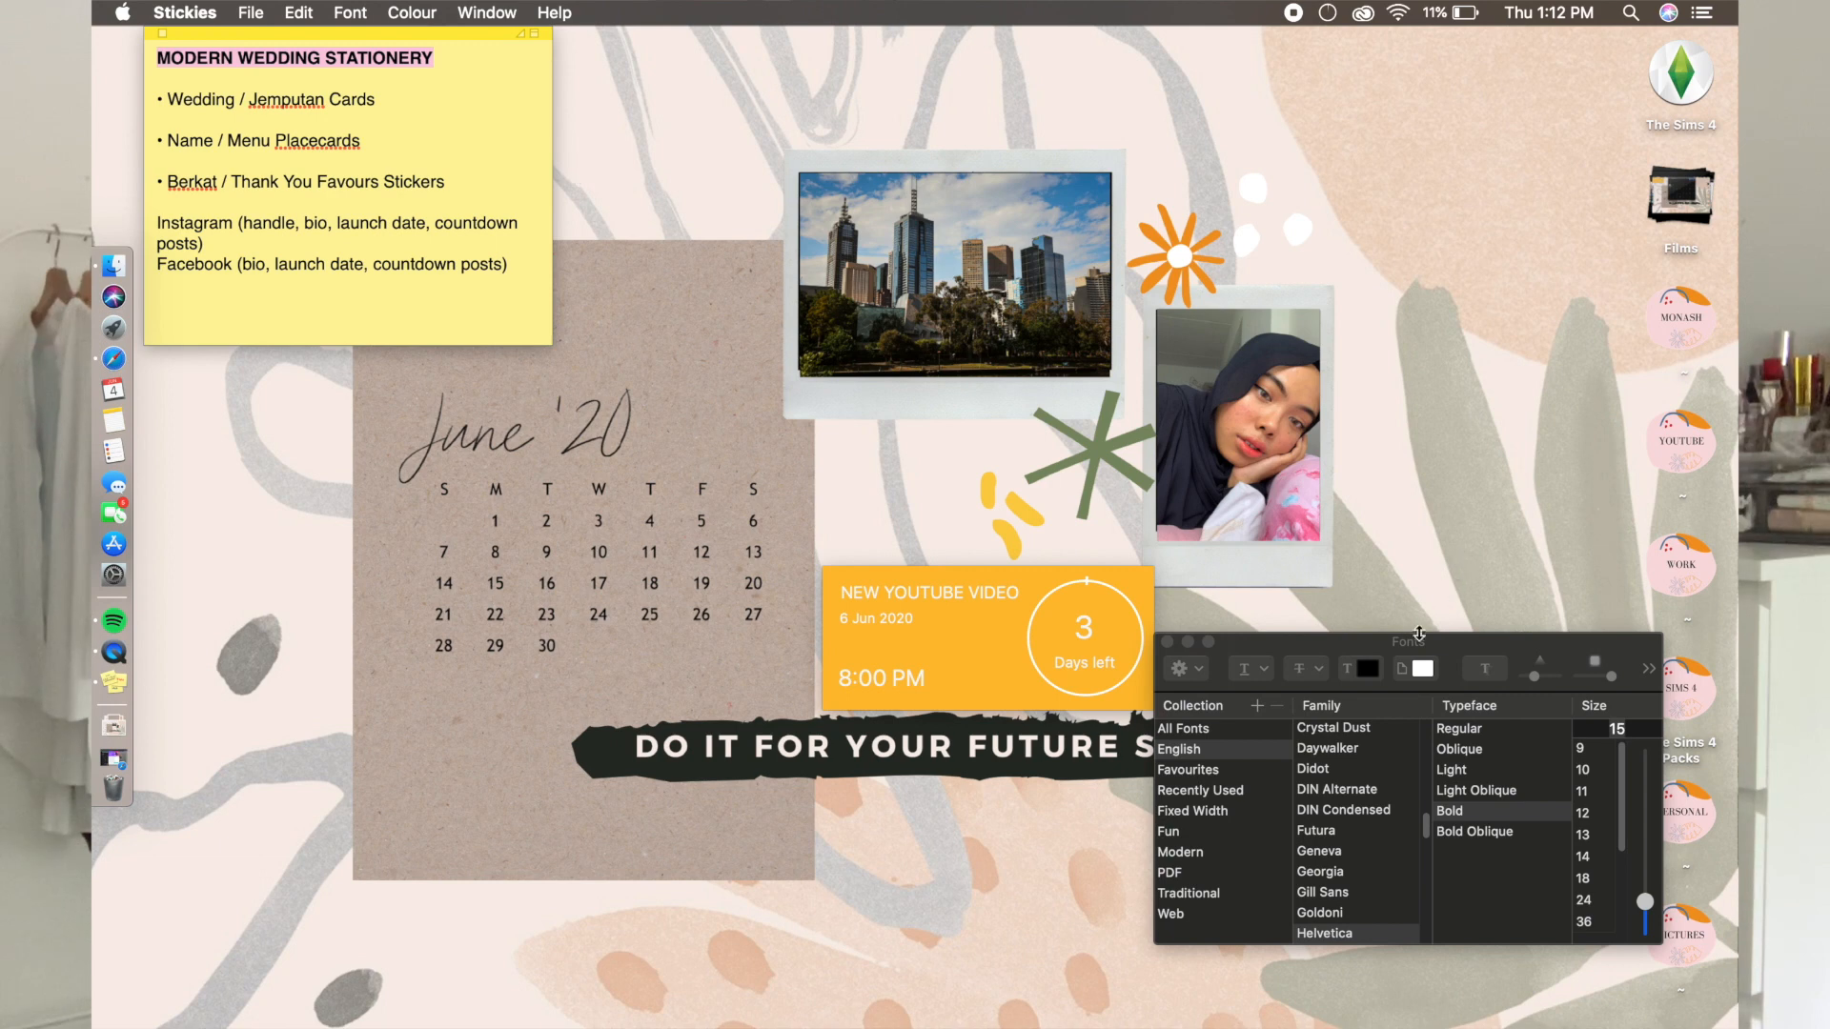
drag(1419, 634, 844, 72)
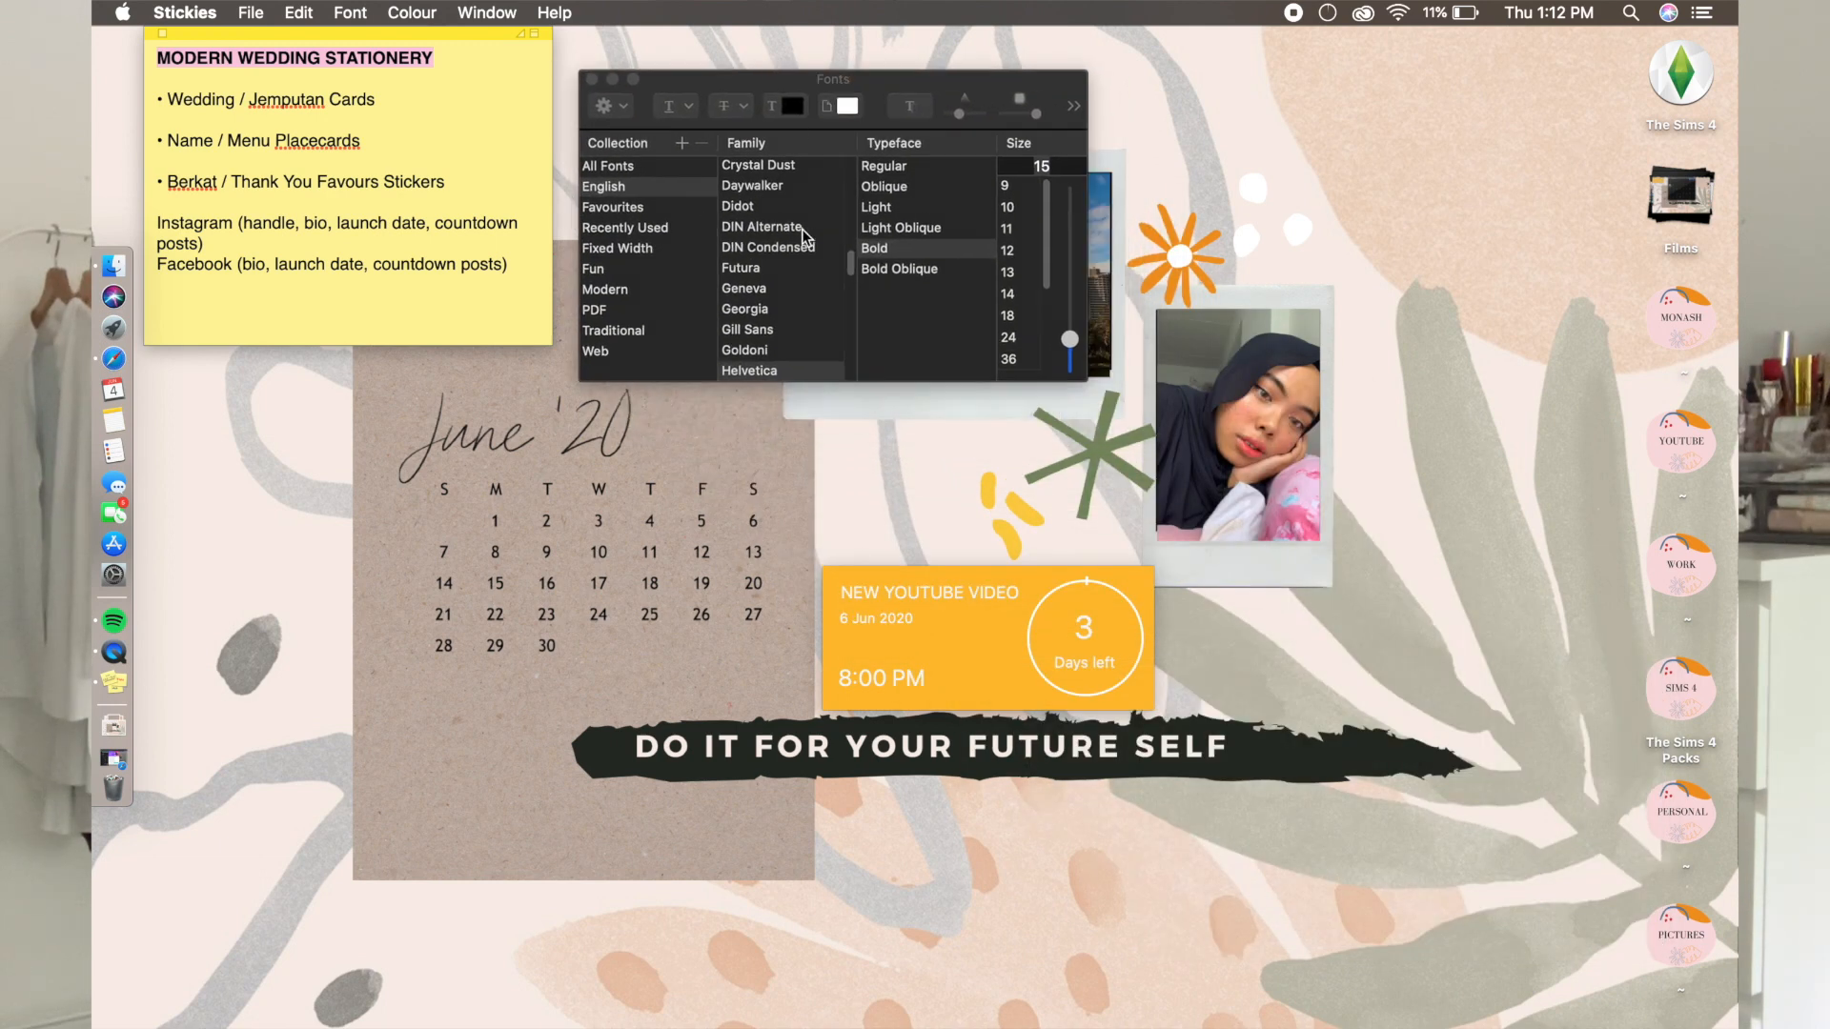
Try several font families on the selected heading, including DIN Condensed and Georgia.
click(770, 186)
click(776, 172)
click(787, 248)
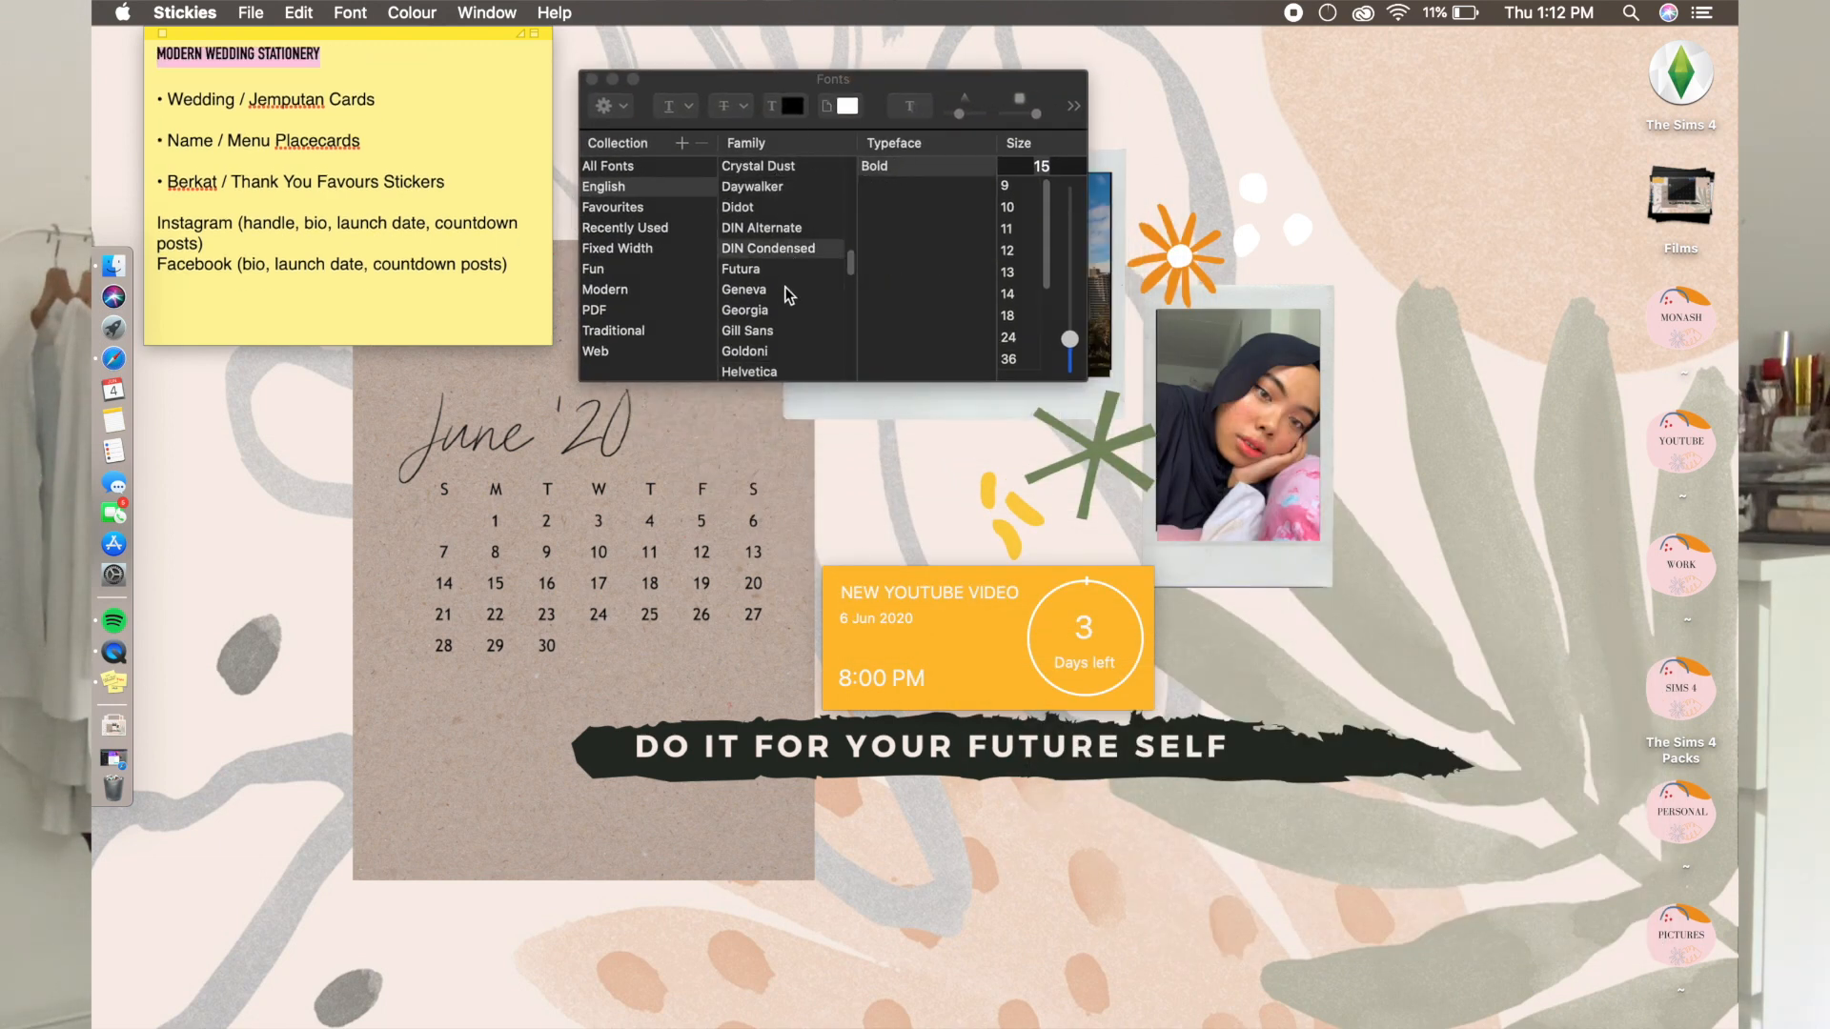
click(790, 291)
click(791, 315)
scroll(796, 329, down, 2)
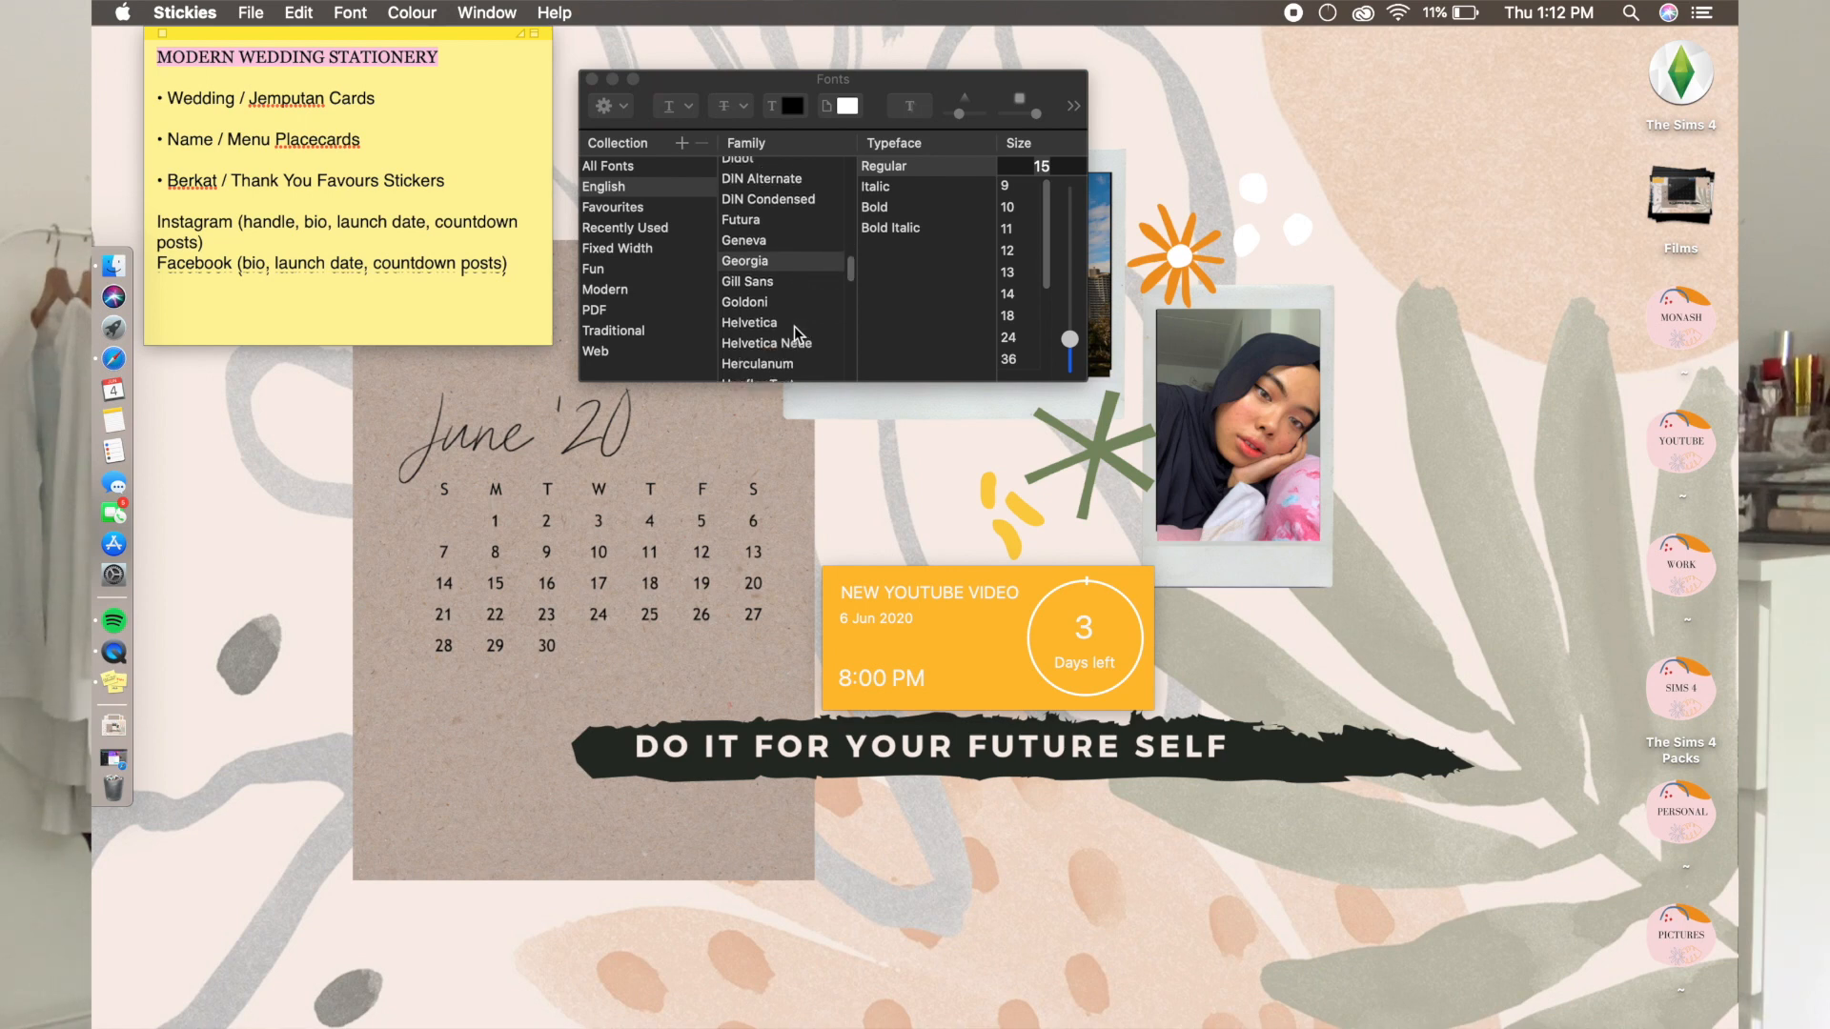
click(794, 326)
Set the heading's font to Keep on Truckin at size 24.
scroll(796, 324, down, 3)
click(791, 305)
click(796, 325)
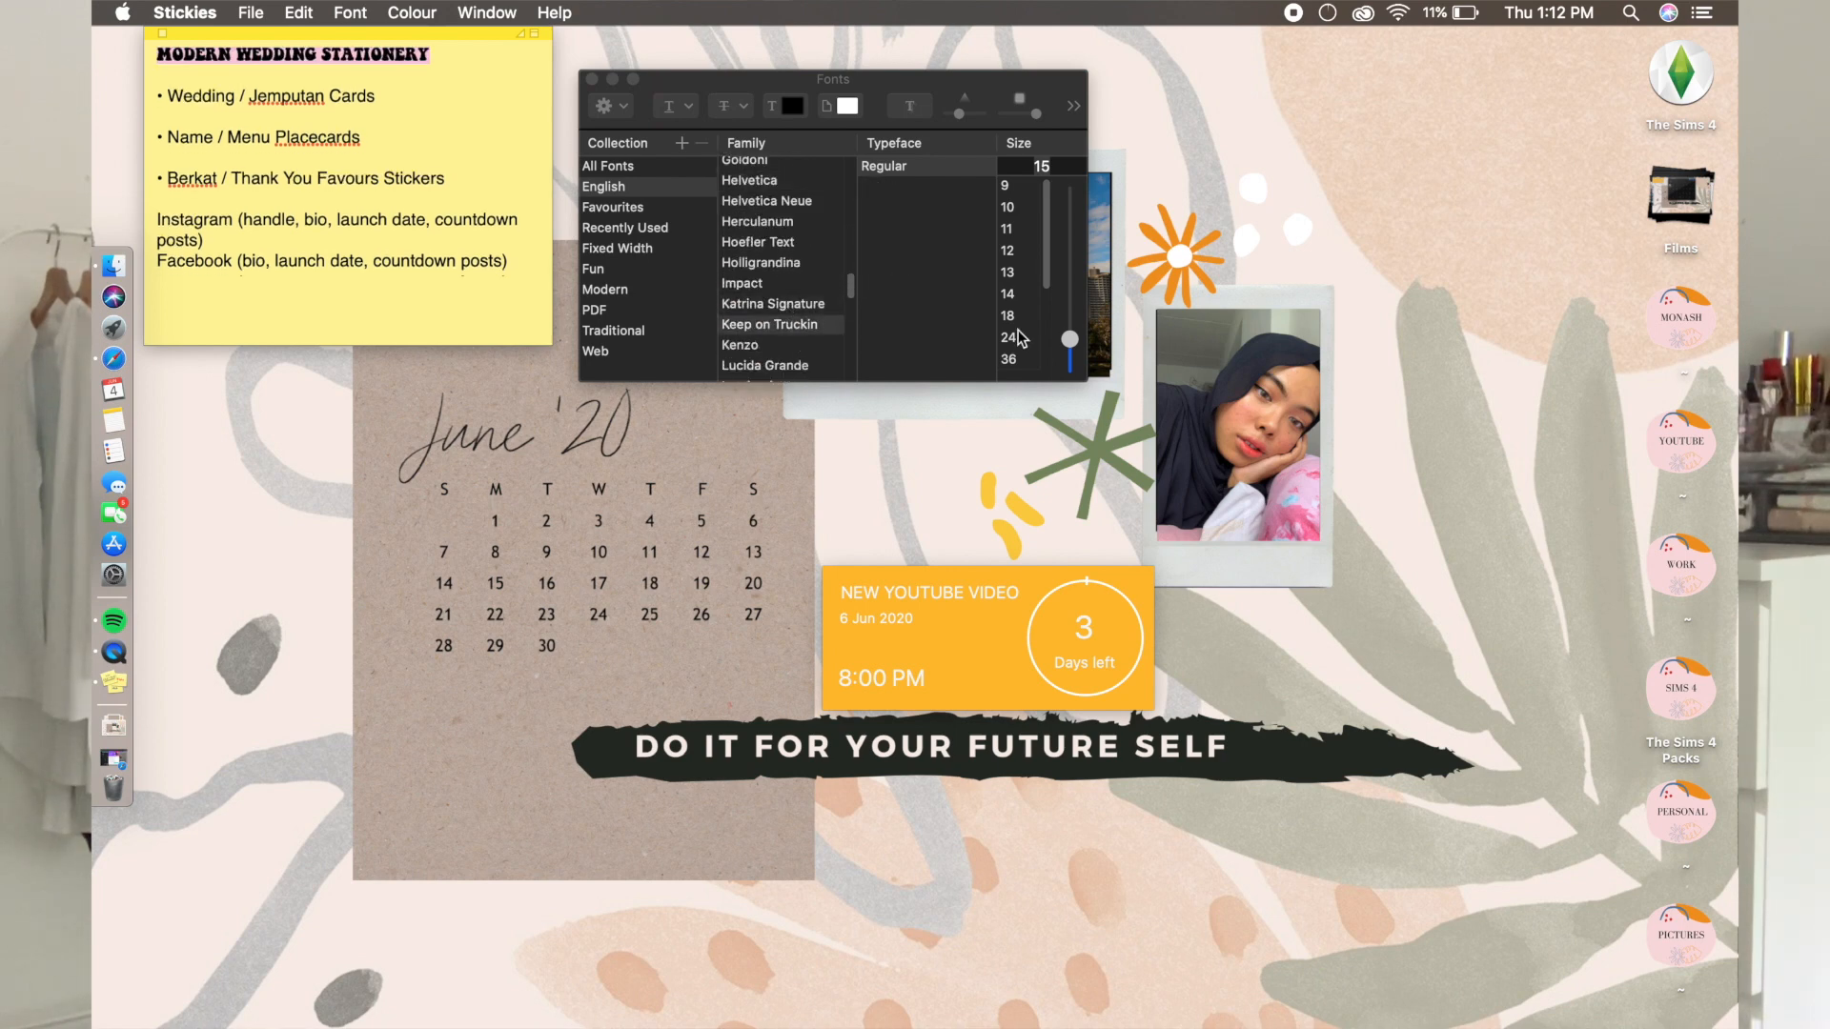
click(1020, 336)
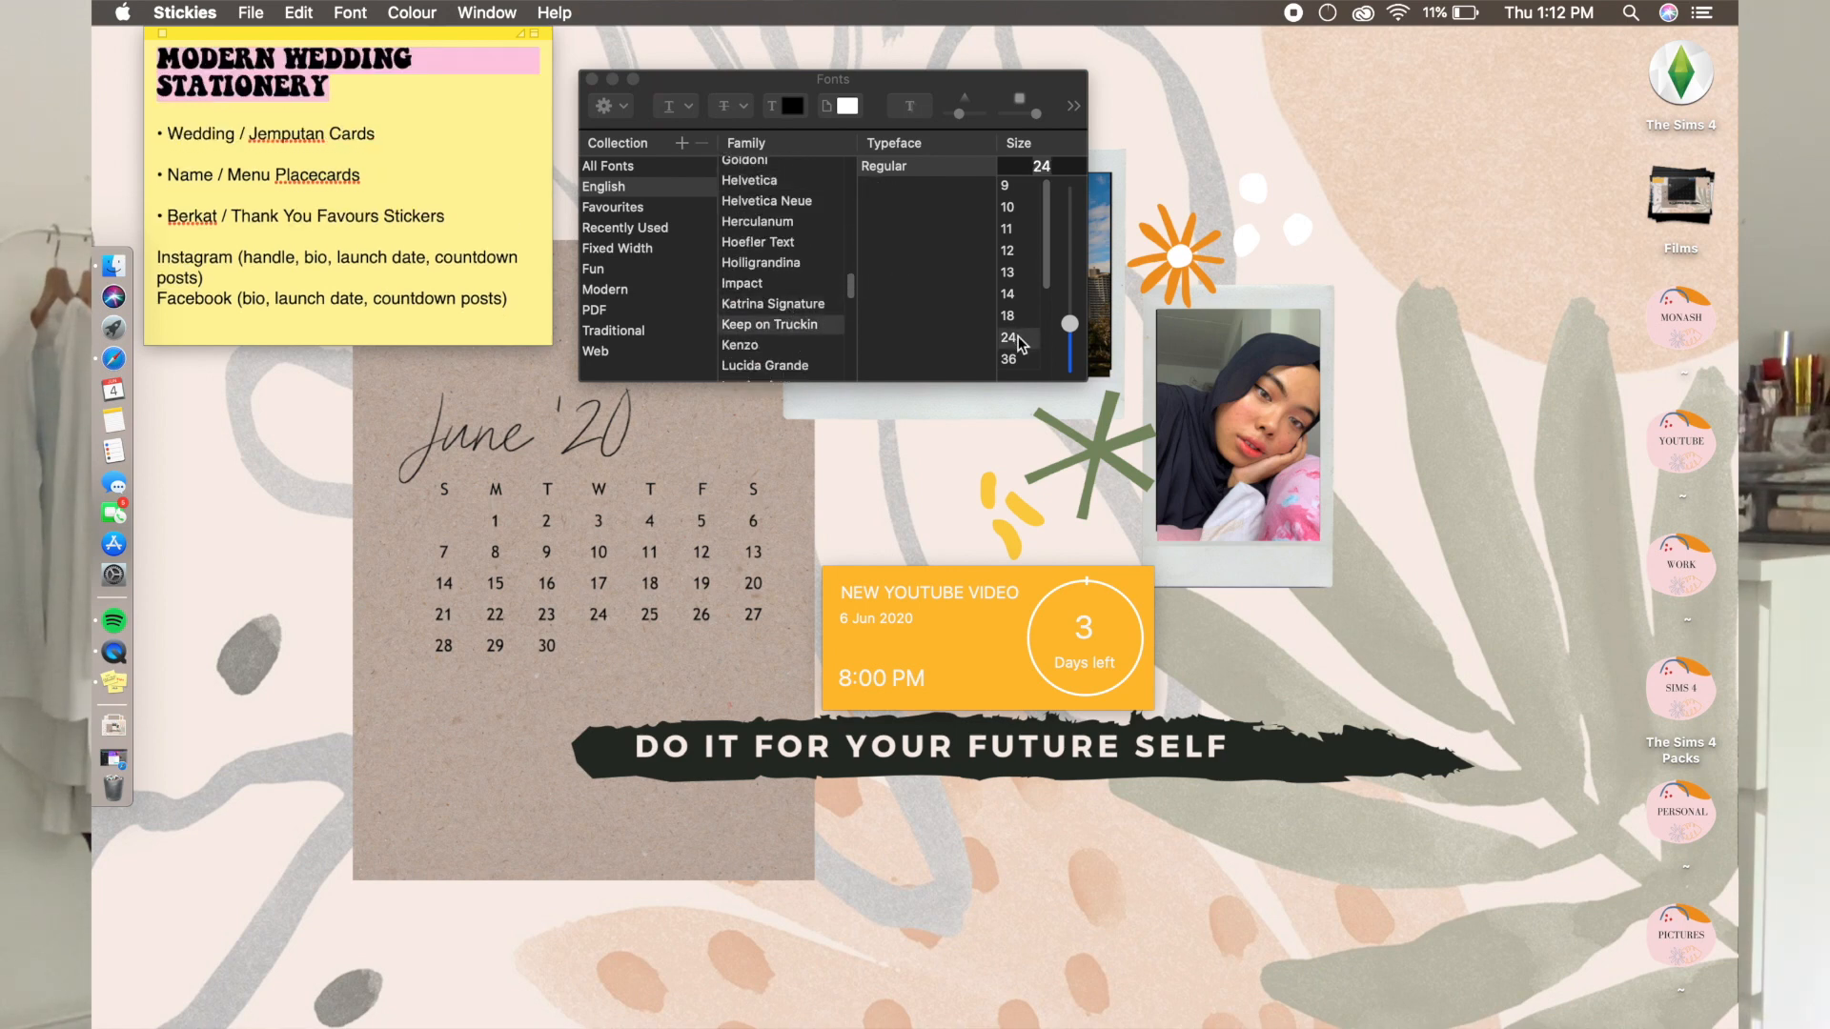
Reselect the two-line heading in the sticky note and close the Fonts window.
click(403, 80)
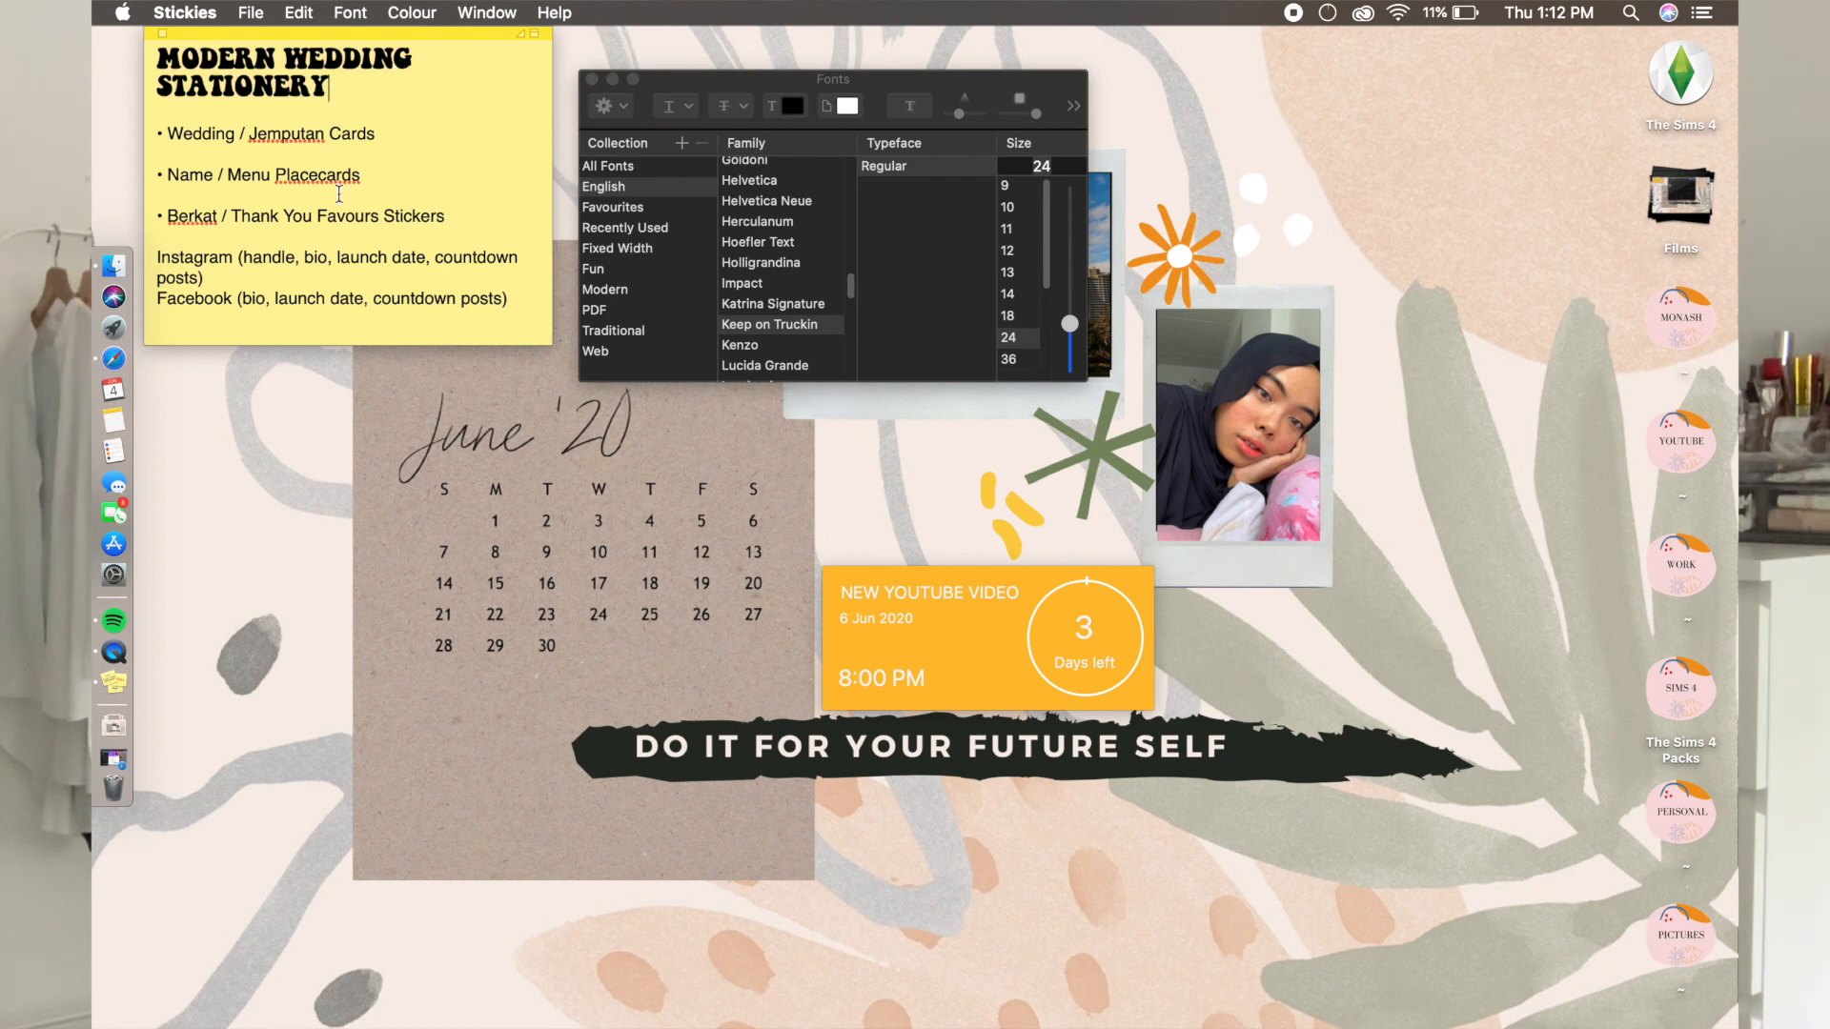
drag(351, 99, 155, 67)
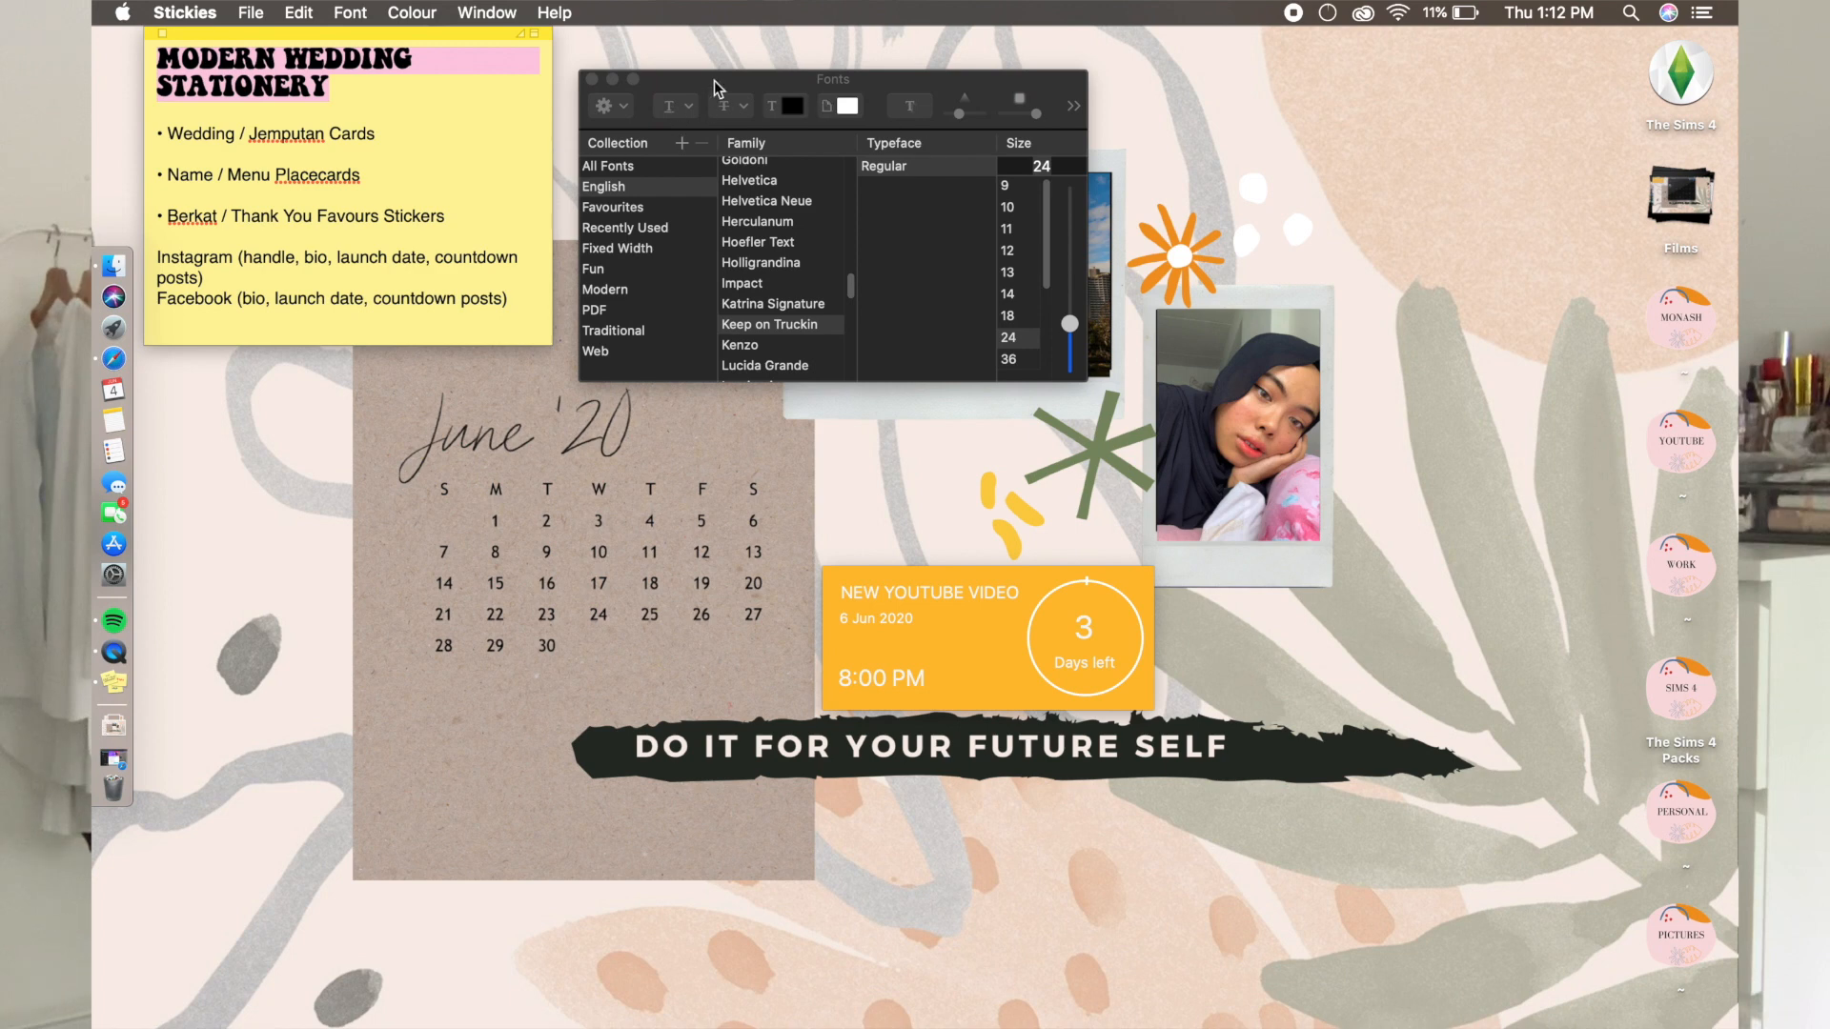
click(592, 79)
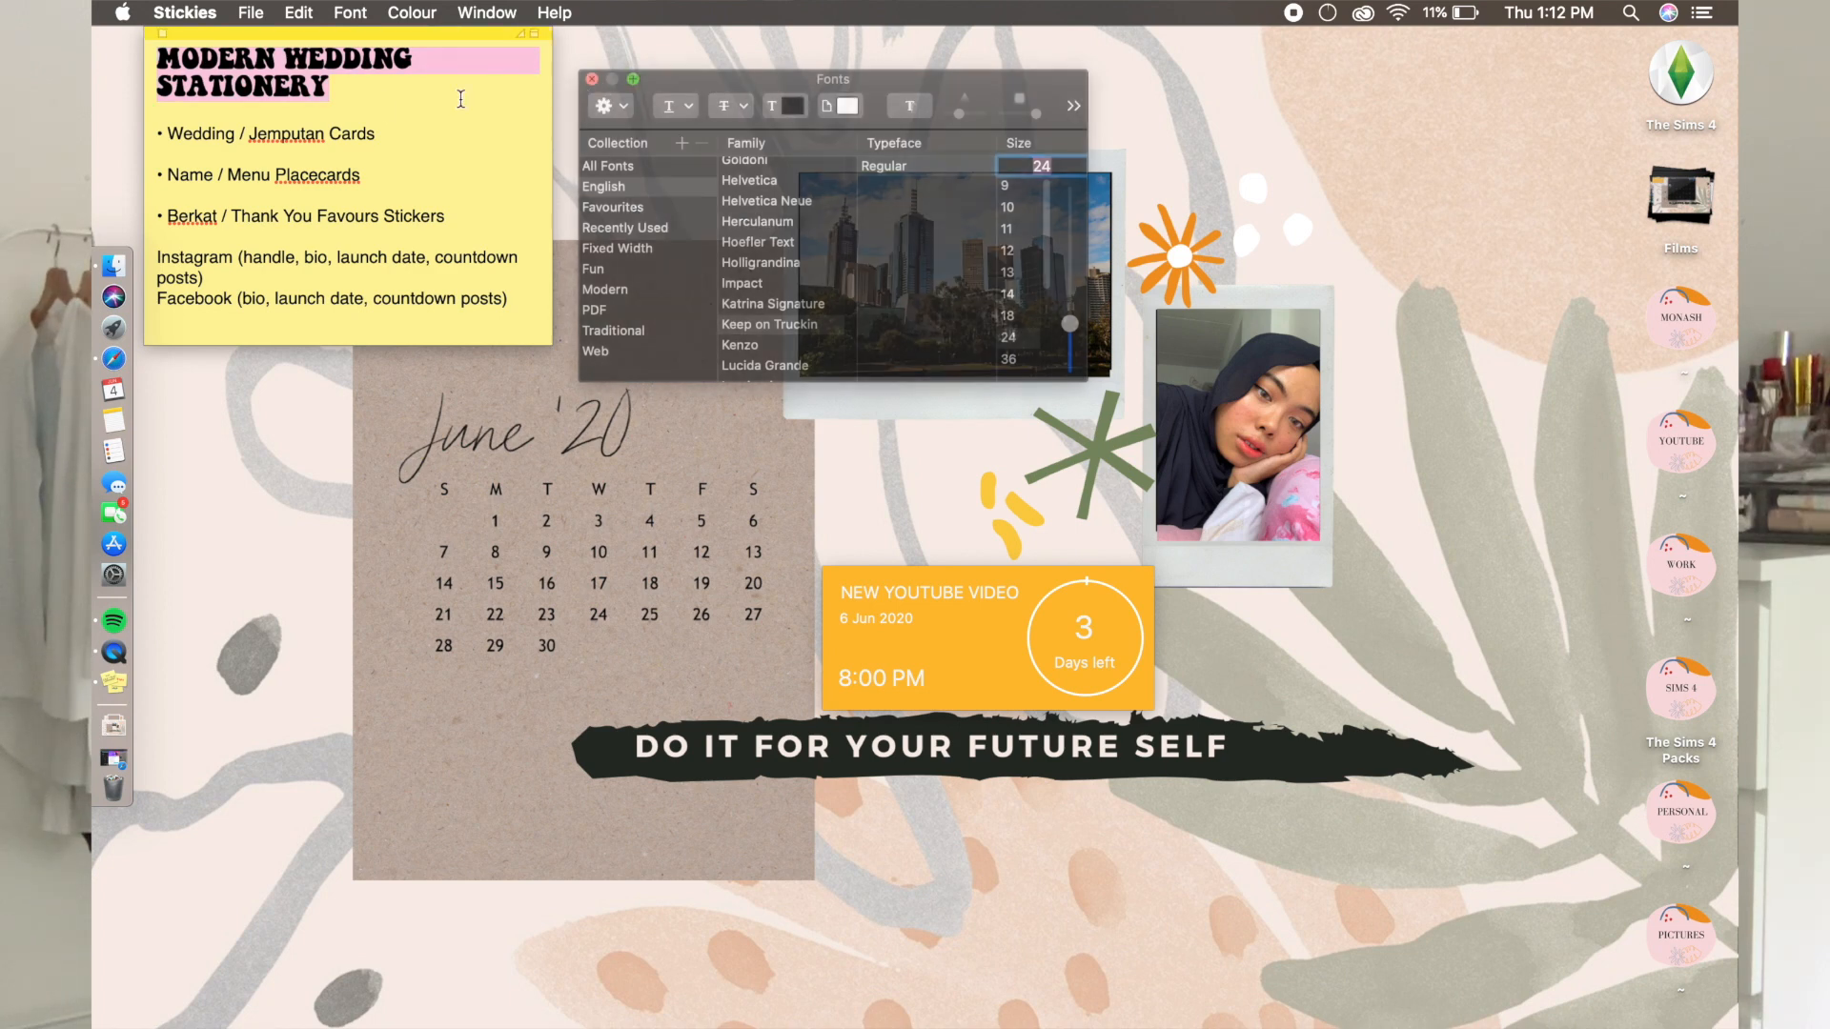
key(Down)
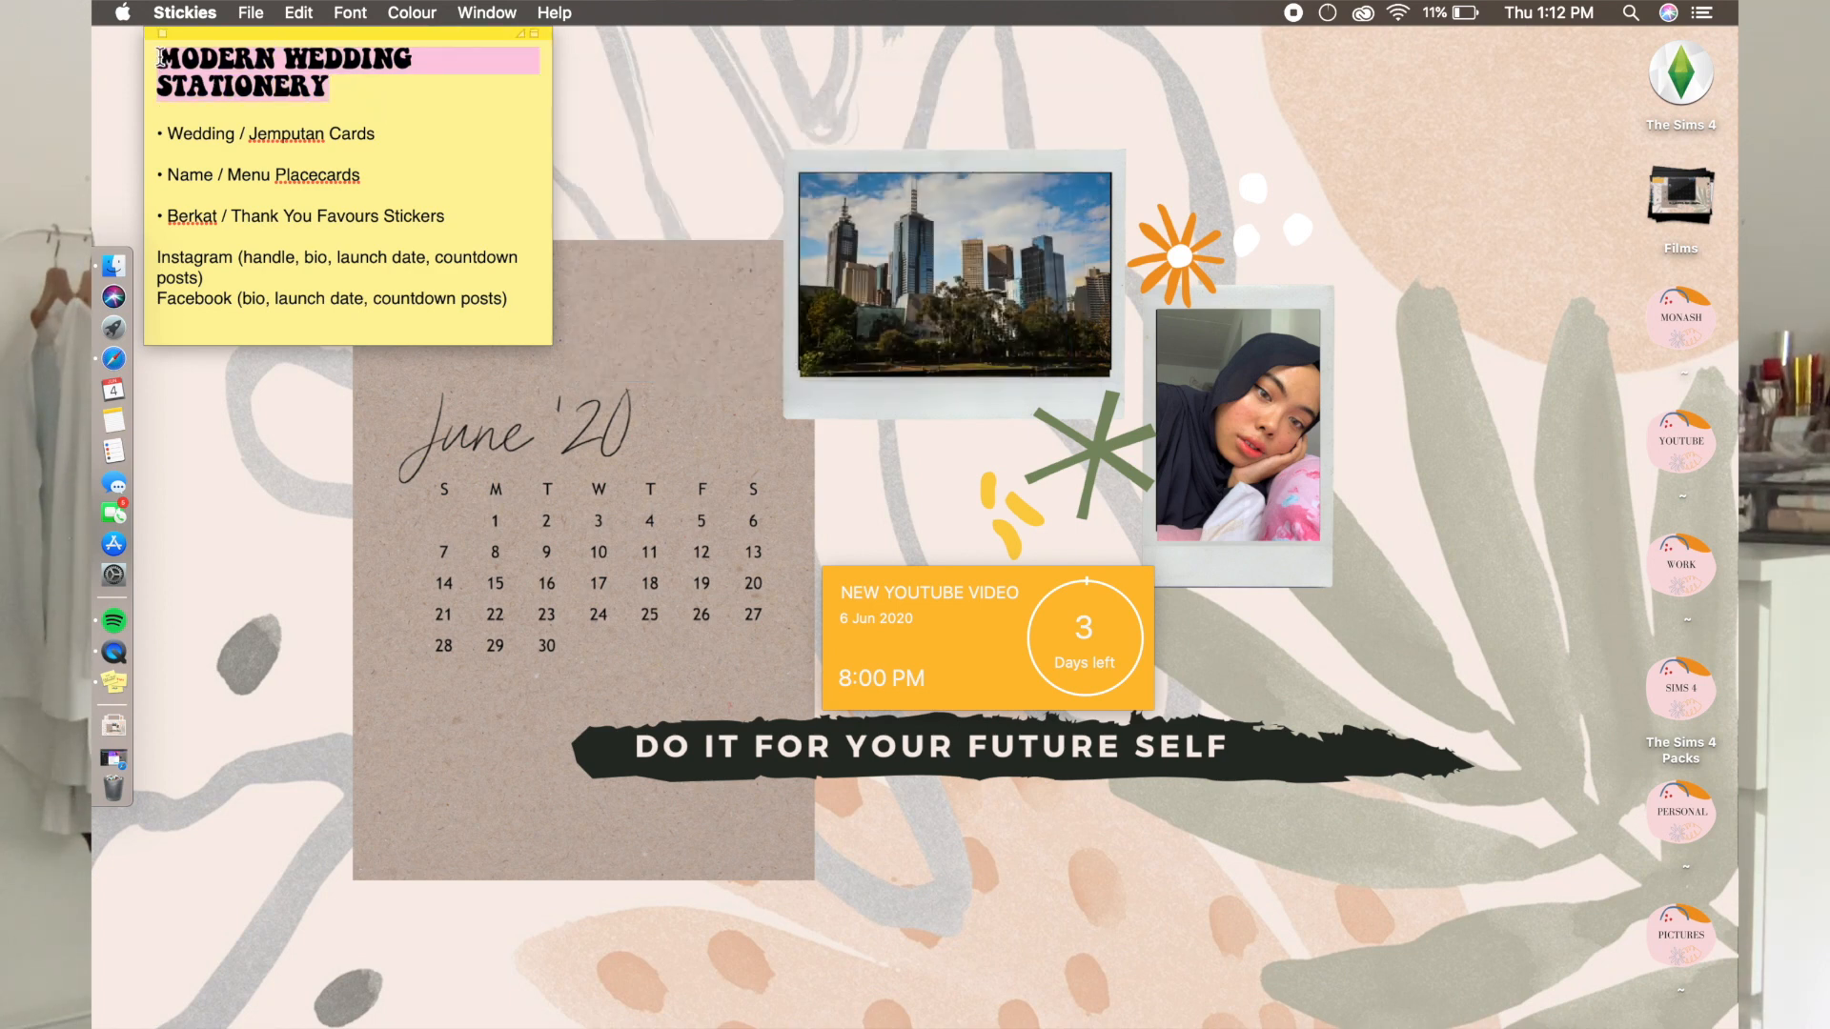
Underline the selected MODERN WEDDING STATIONERY heading.
click(251, 13)
mouse_move(386, 10)
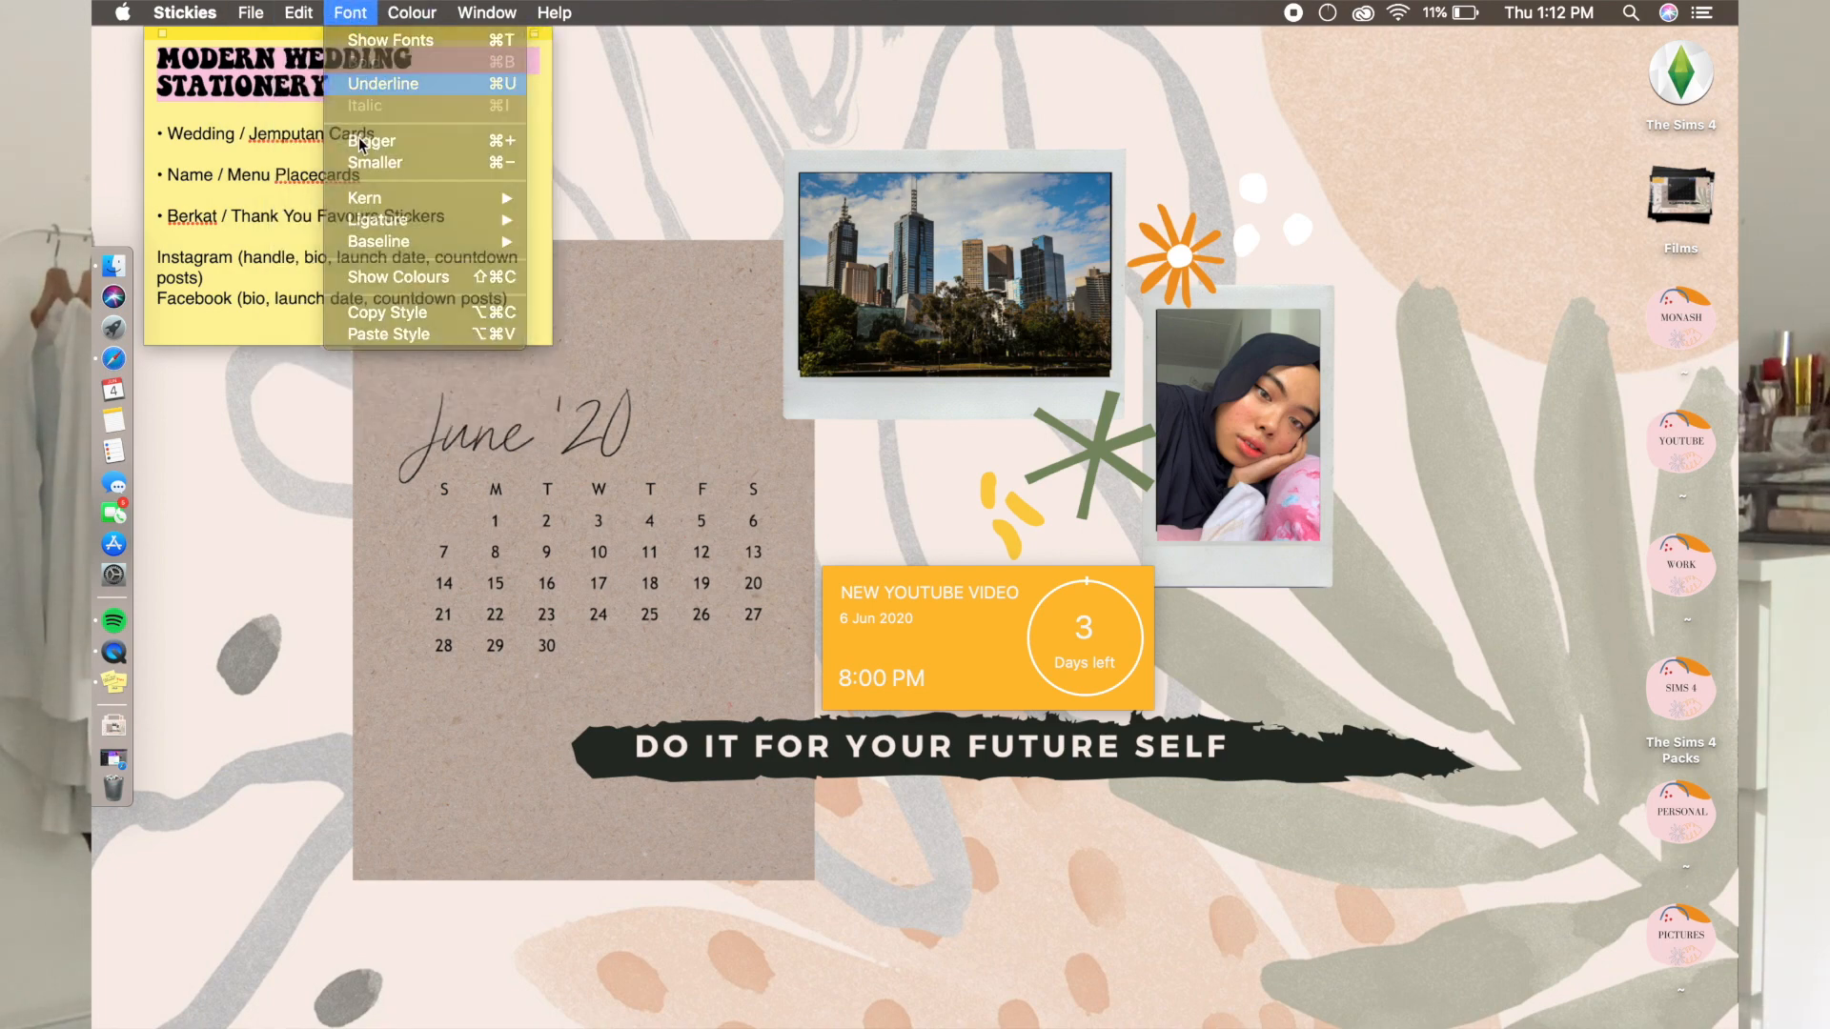
click(363, 93)
click(420, 115)
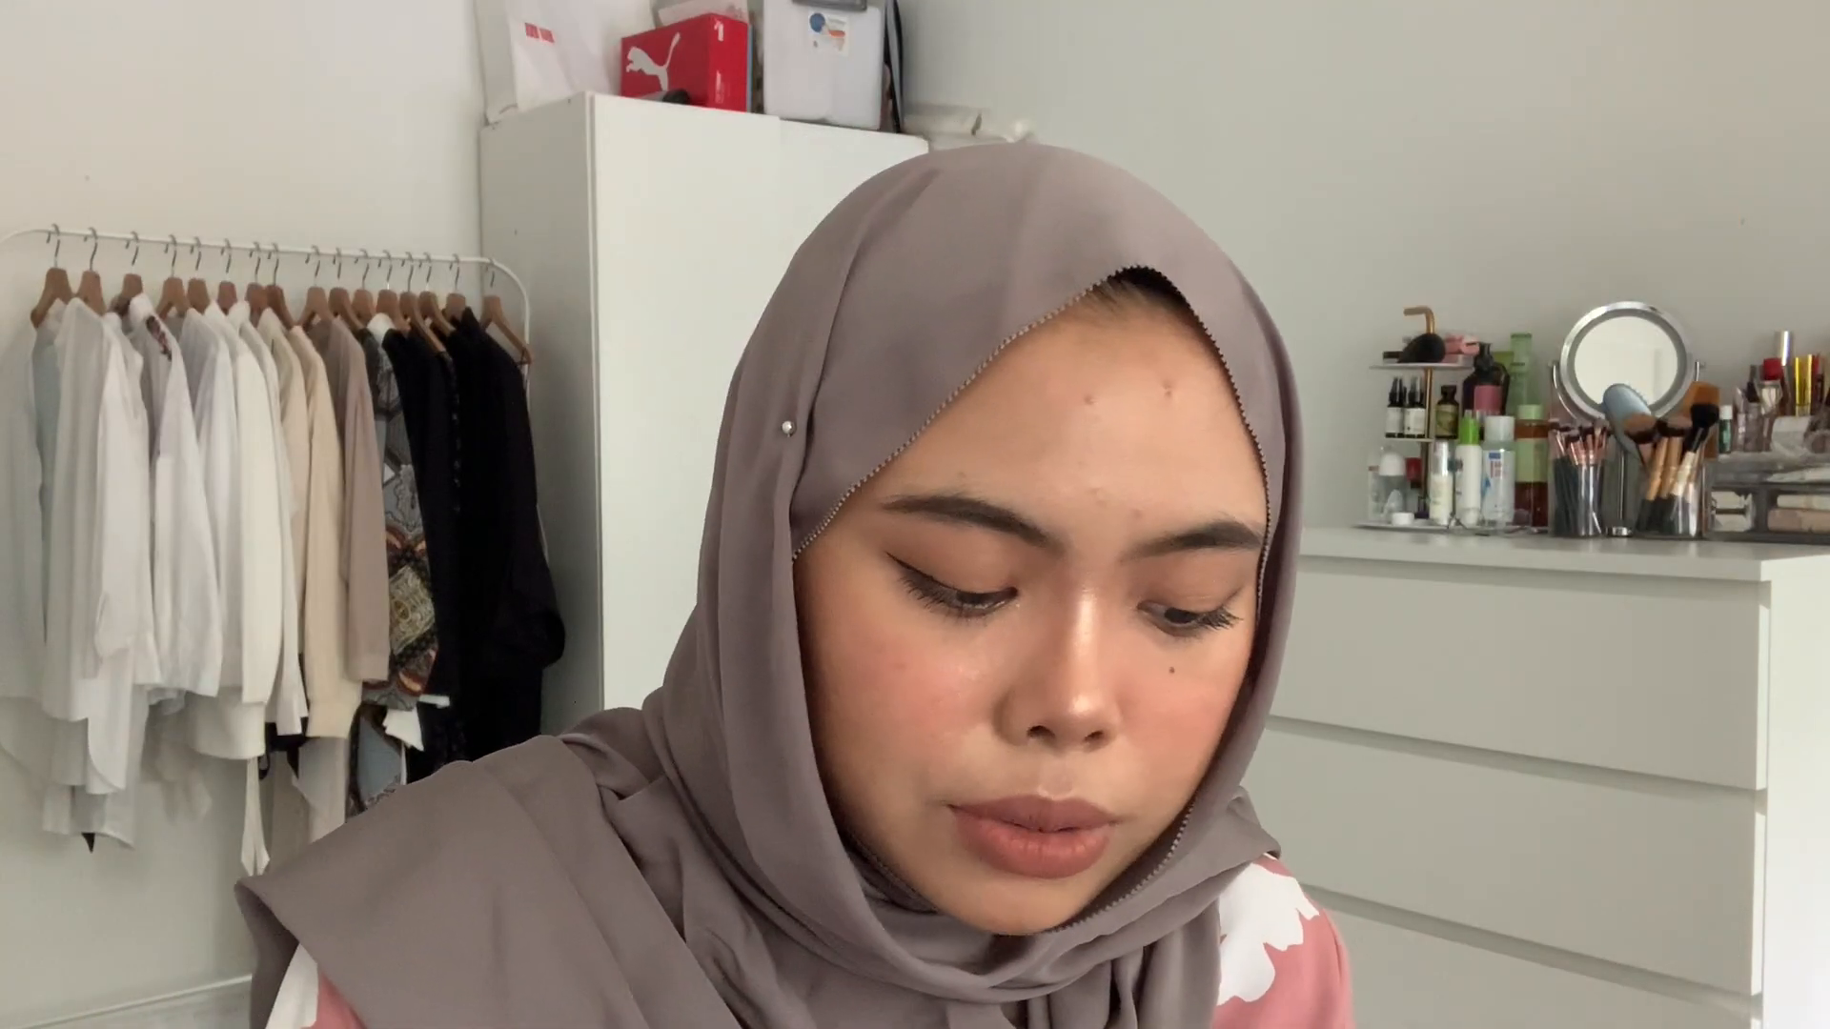